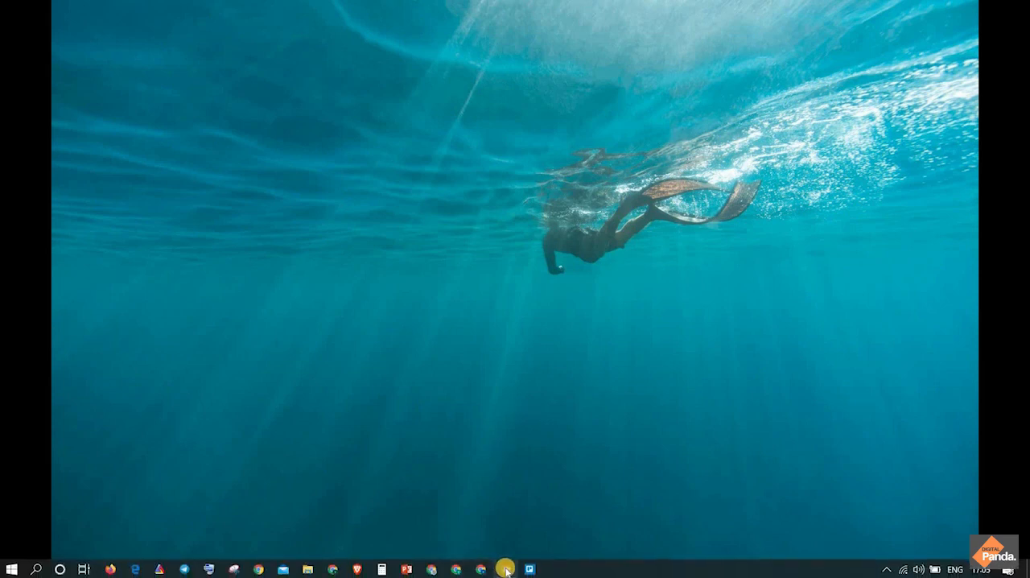
Switch to the browser and look through the Instagram home feed in its mobile view
click(504, 569)
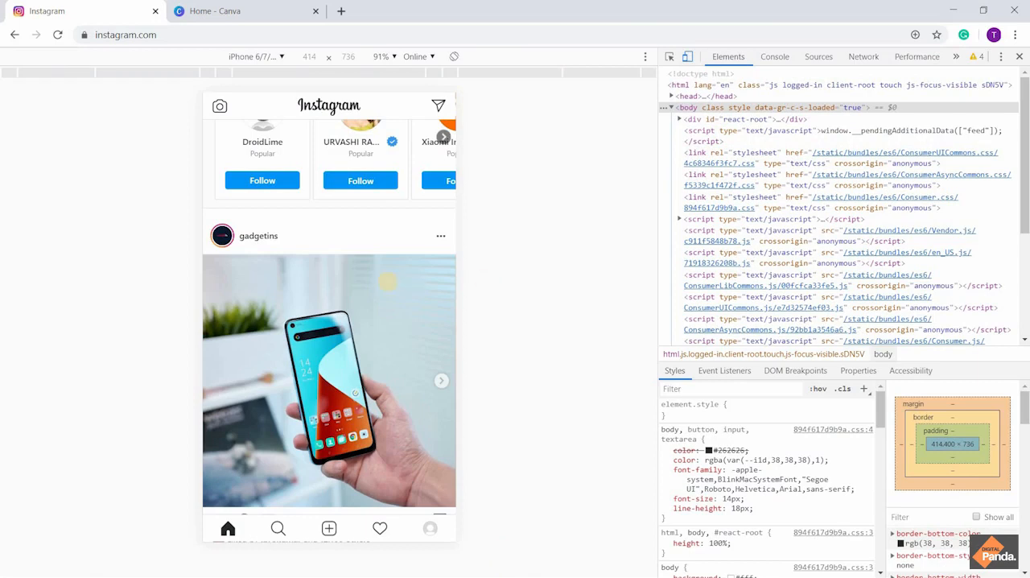
scroll(388, 282, down, 1)
scroll(388, 282, down, 3)
scroll(387, 281, up, 3)
scroll(387, 282, down, 3)
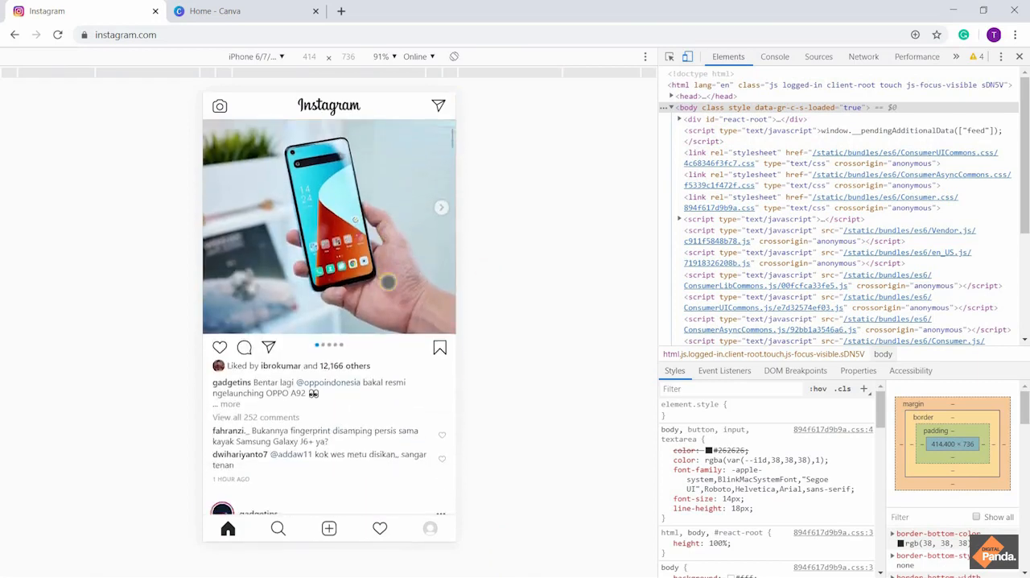
scroll(388, 281, up, 3)
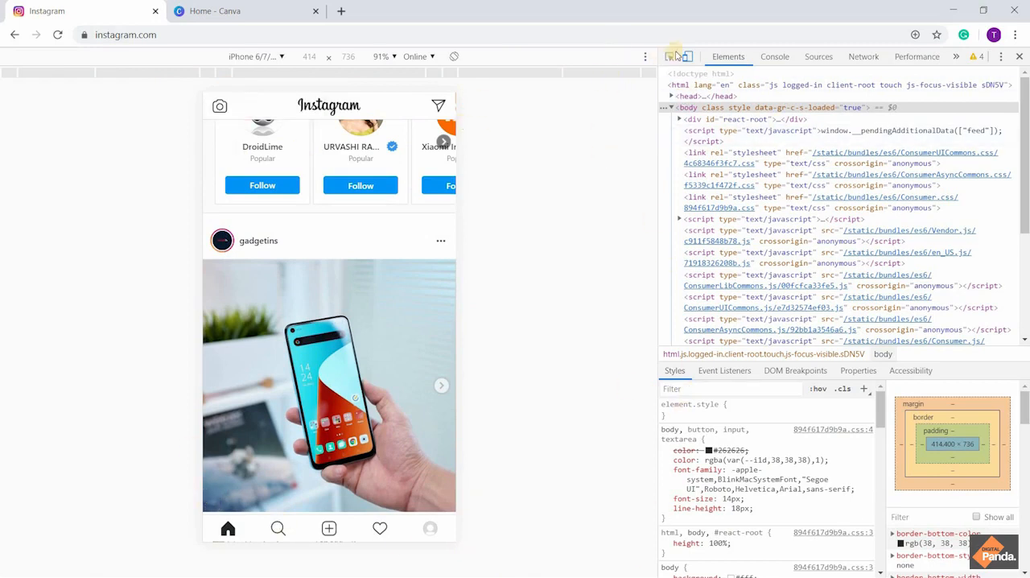
scroll(286, 222, down, 2)
scroll(286, 222, up, 3)
scroll(286, 222, down, 7)
scroll(286, 222, up, 12)
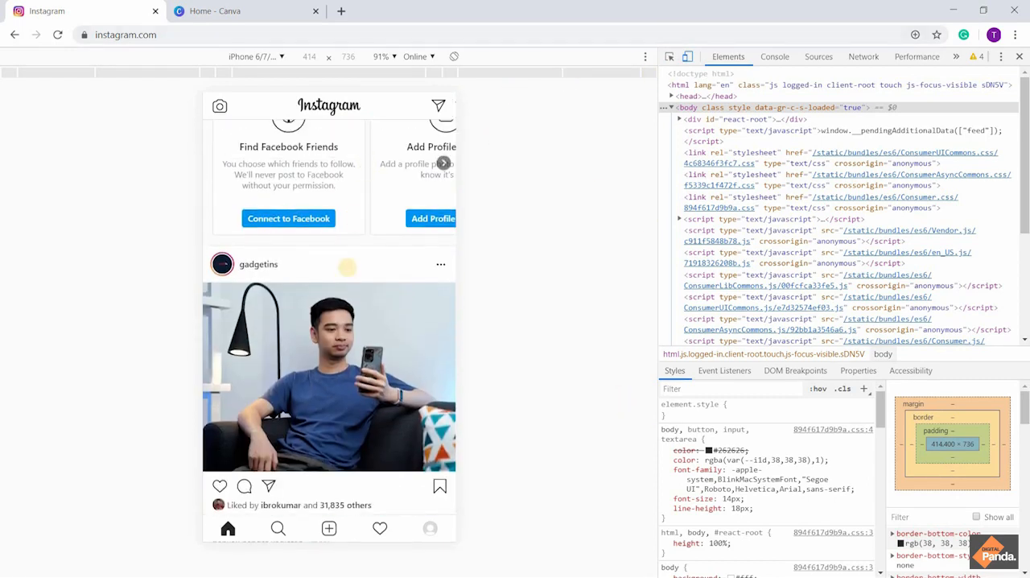
scroll(346, 276, down, 2)
scroll(346, 276, up, 1)
scroll(346, 276, down, 1)
scroll(346, 276, down, 1)
scroll(346, 276, up, 2)
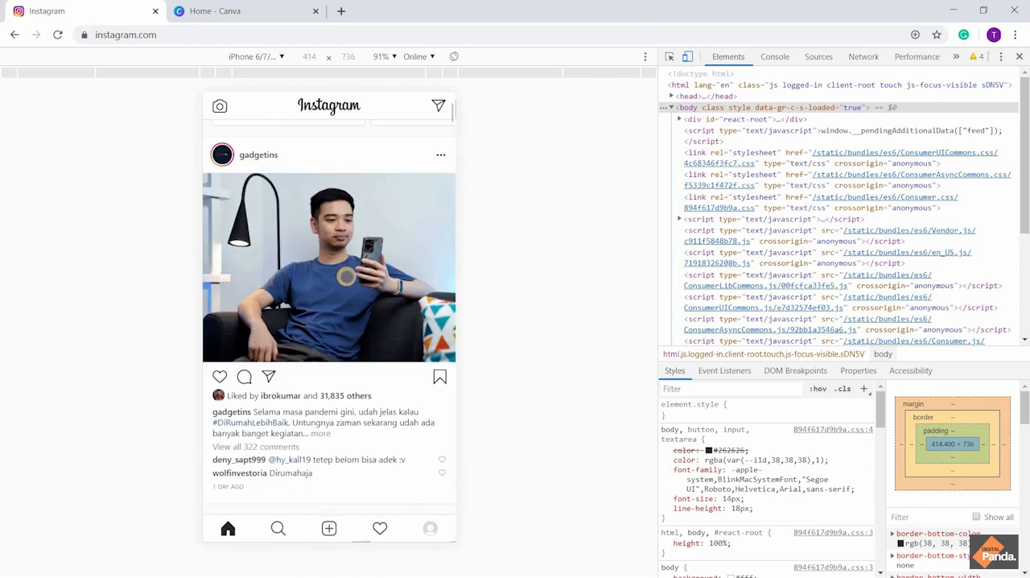
scroll(346, 276, up, 2)
scroll(319, 215, down, 3)
scroll(320, 212, down, 6)
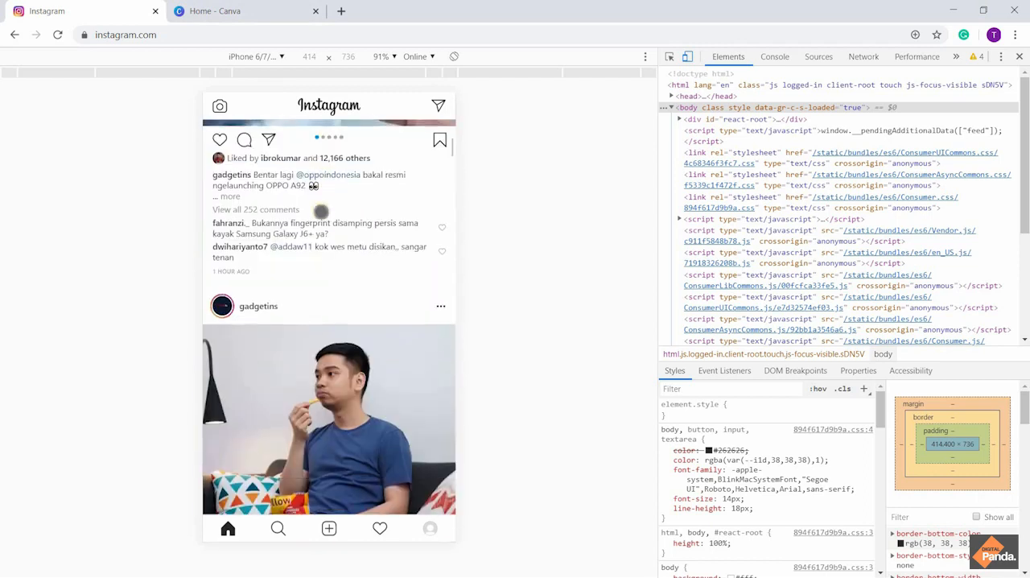
scroll(320, 212, up, 5)
scroll(320, 211, down, 1)
scroll(321, 212, down, 2)
scroll(320, 211, up, 4)
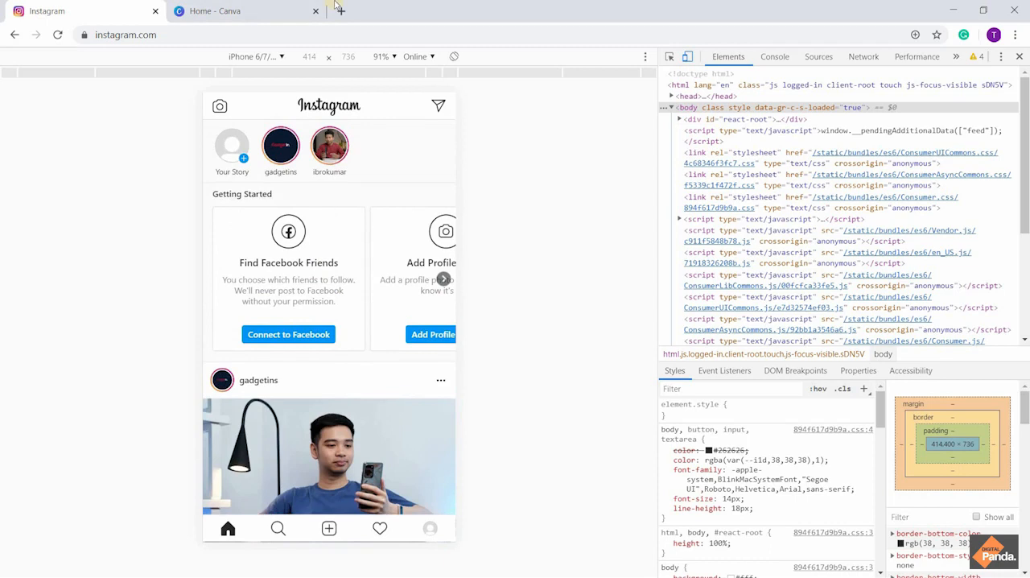
scroll(260, 329, down, 3)
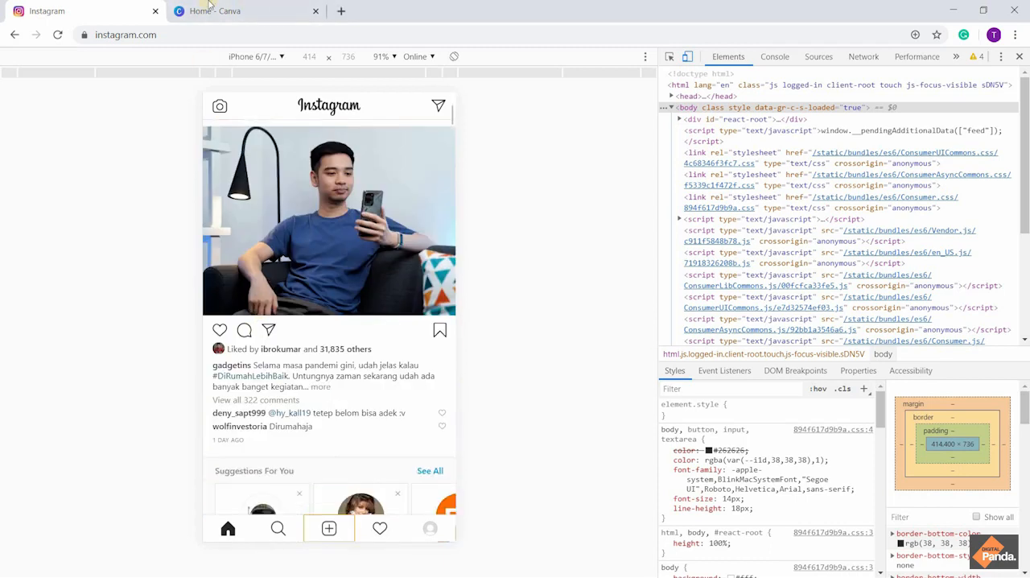
Switch to the Canva home page and dismiss the notice about print order delays
click(211, 7)
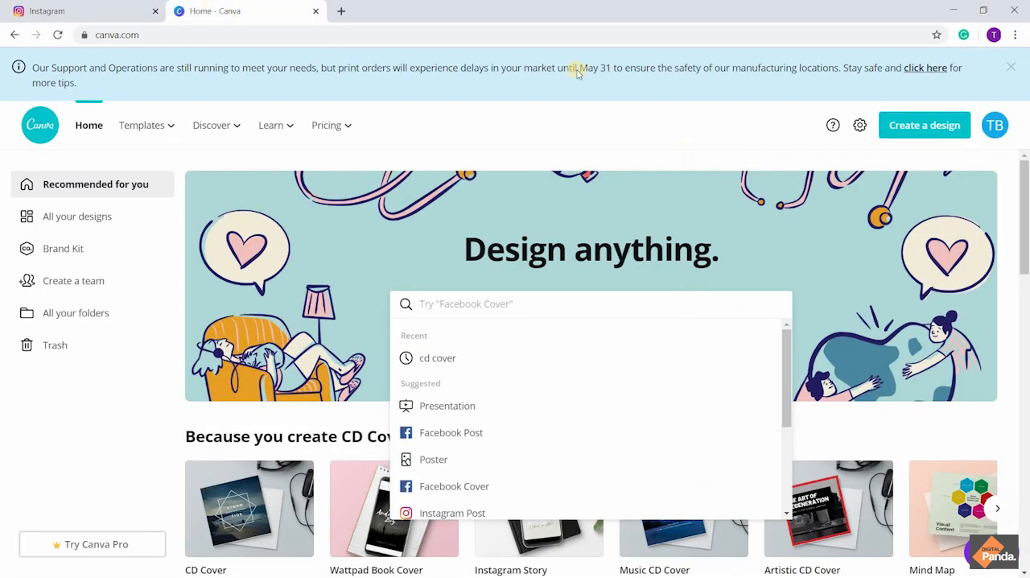
click(1013, 70)
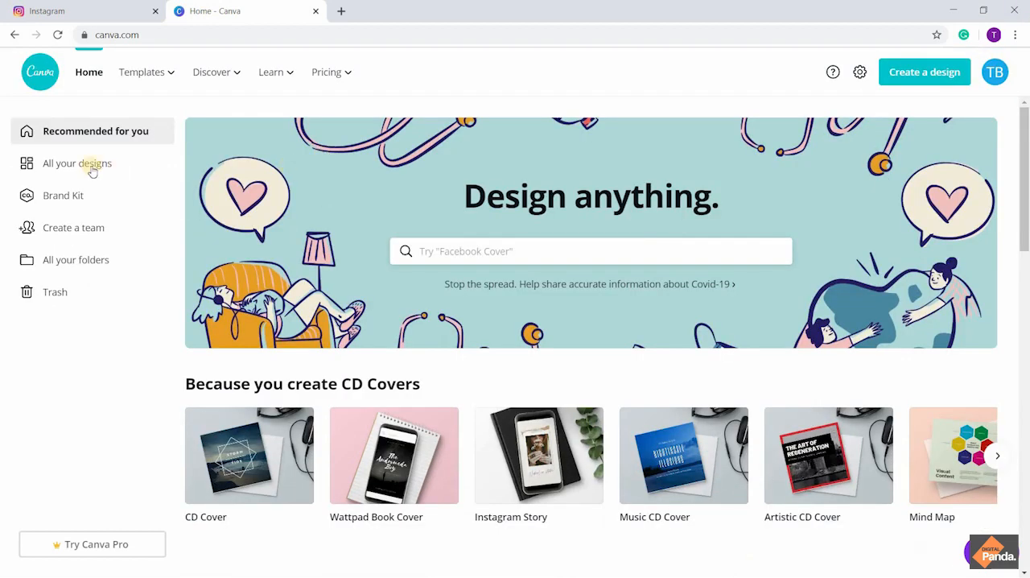
scroll(309, 443, down, 2)
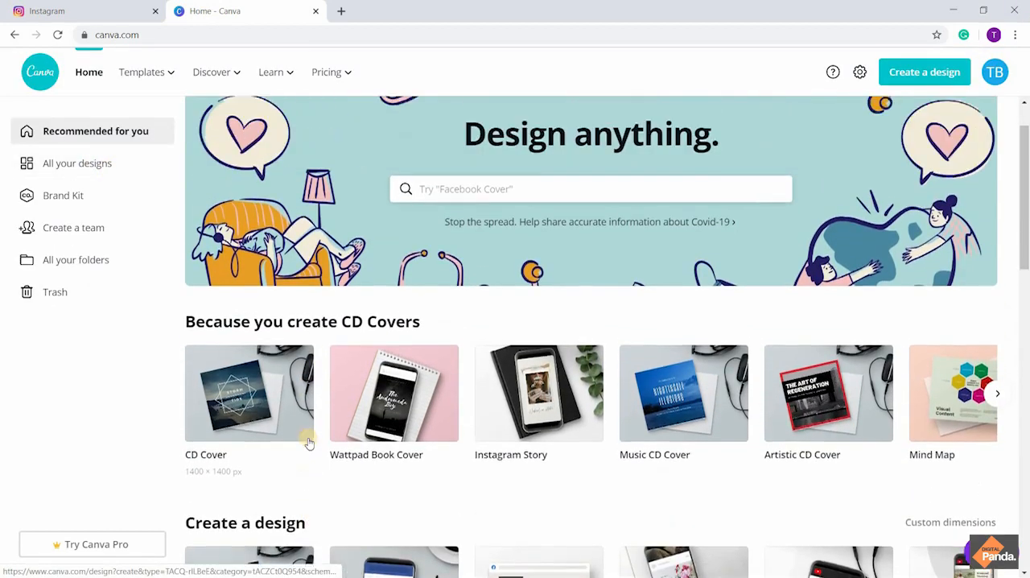
scroll(309, 442, up, 2)
Search the design types for "instagram" and look through the suggested formats
click(525, 241)
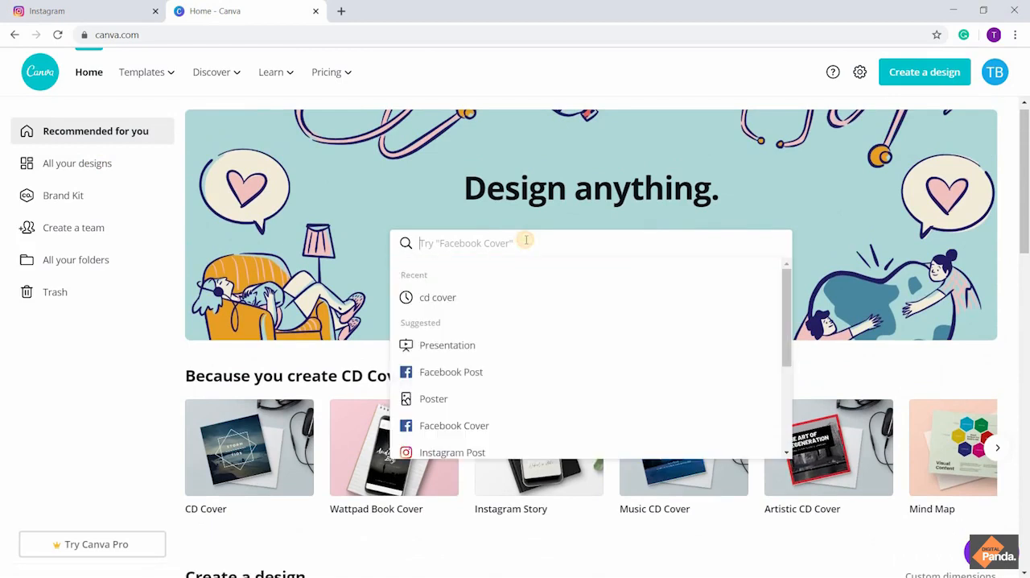
text(insta)
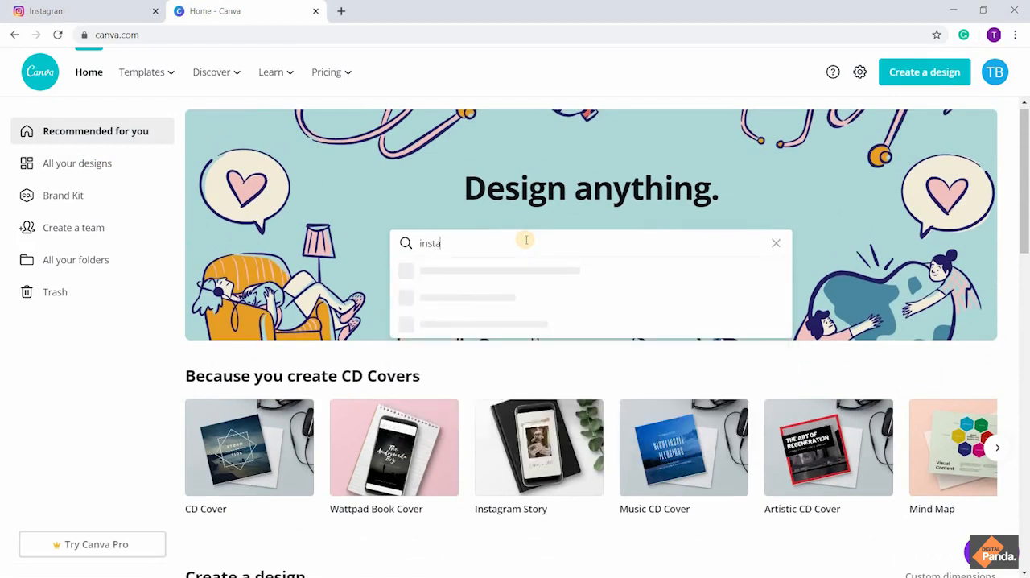
text(gram)
key(BackSpace)
key(BackSpace)
text(am)
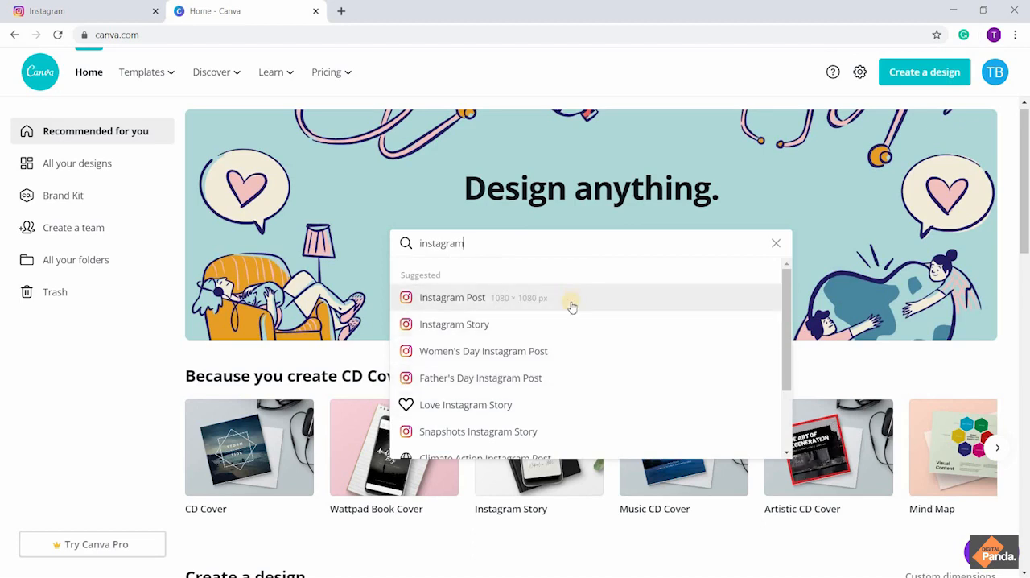
scroll(579, 325, down, 2)
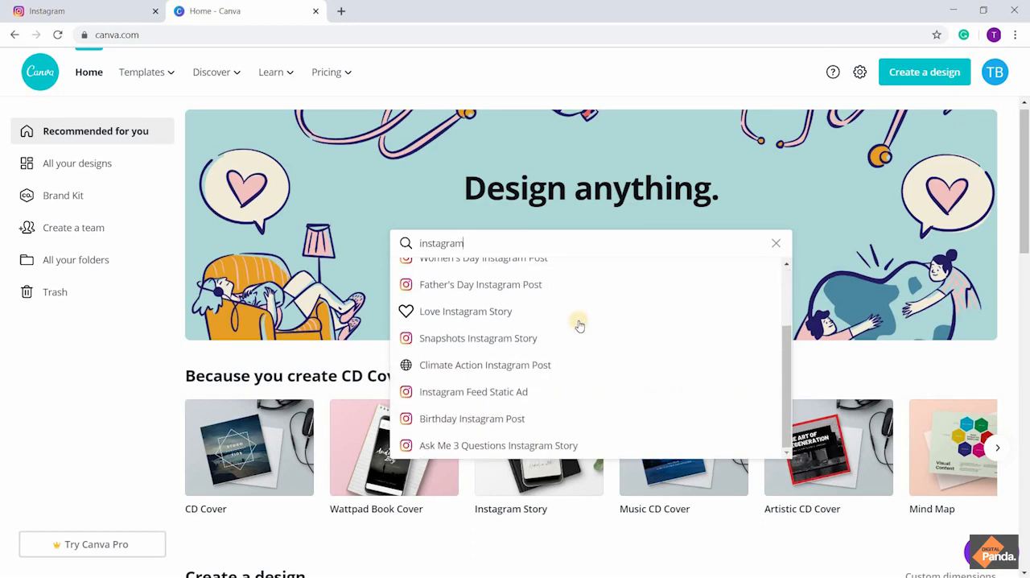
Replace the search with "logo" and open the Logo template collection
click(776, 243)
text(logo)
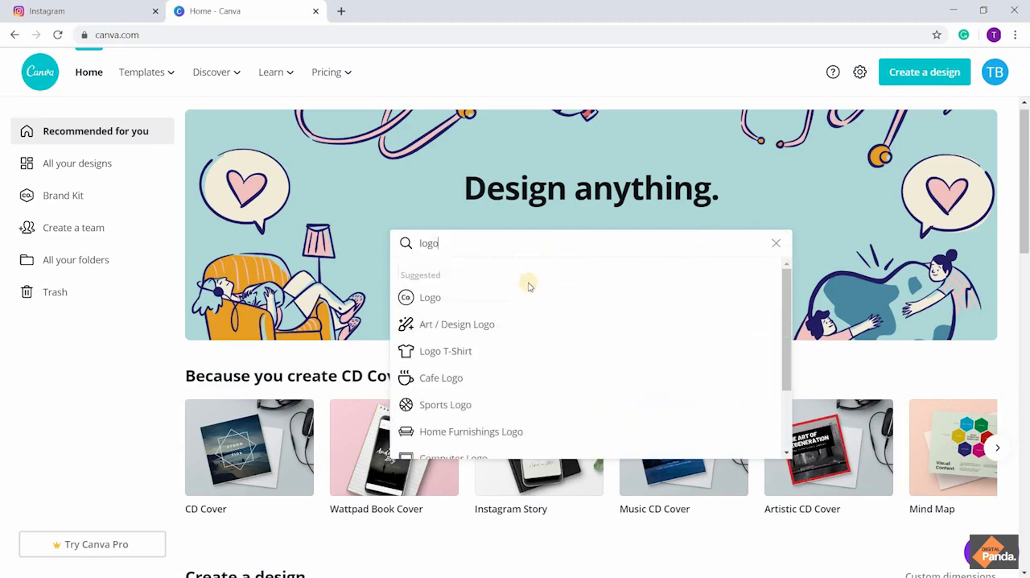
click(524, 298)
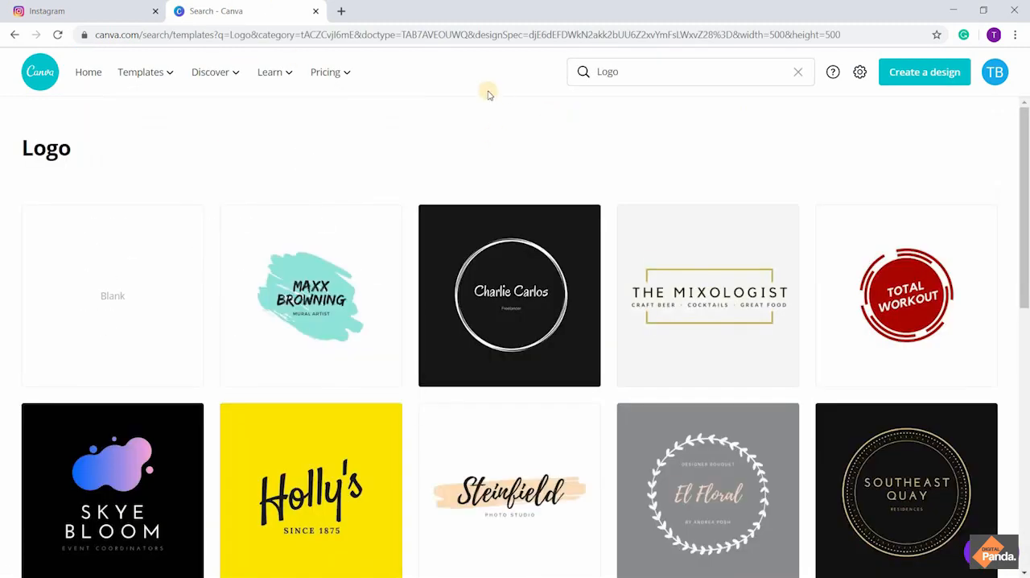
Look through the logo templates to compare their styles and layouts
scroll(486, 286, down, 4)
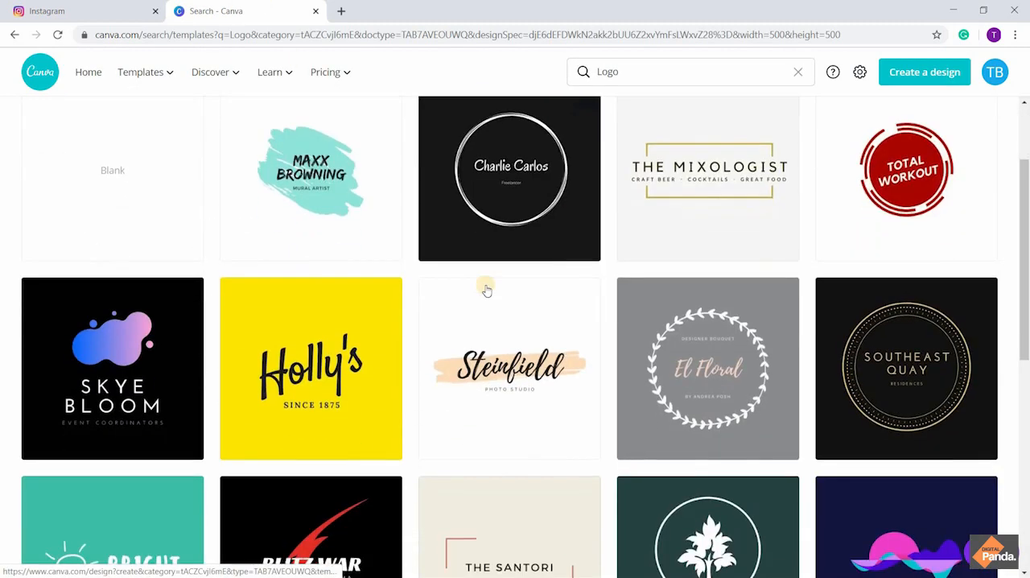
scroll(486, 290, down, 5)
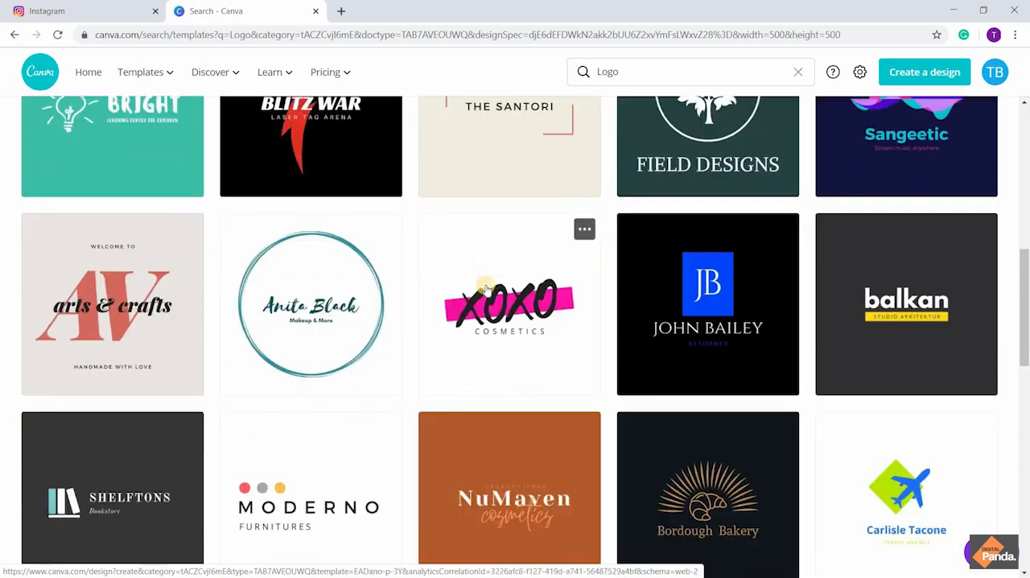
scroll(486, 290, down, 4)
scroll(486, 290, up, 8)
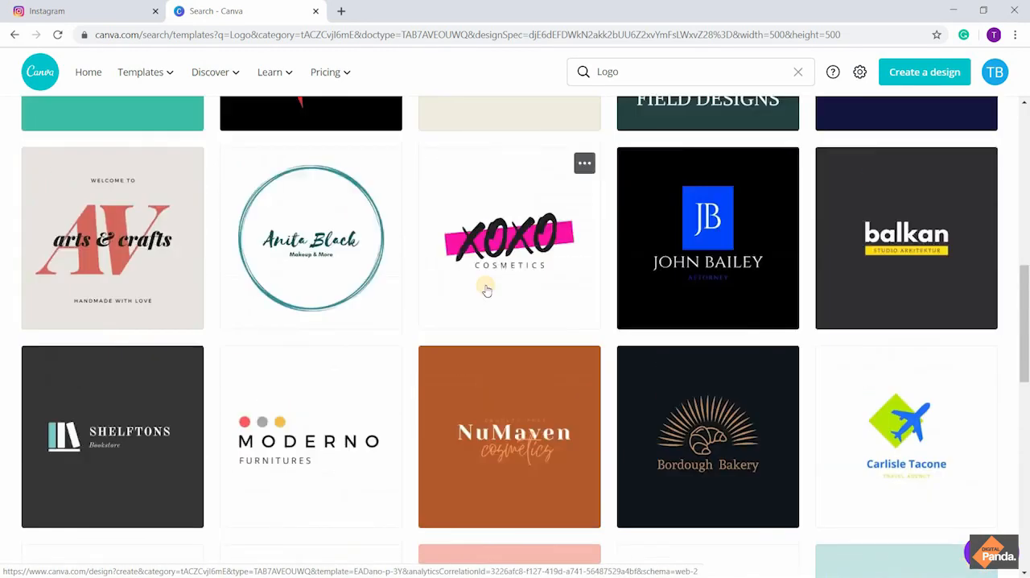
scroll(486, 291, up, 4)
scroll(486, 292, down, 4)
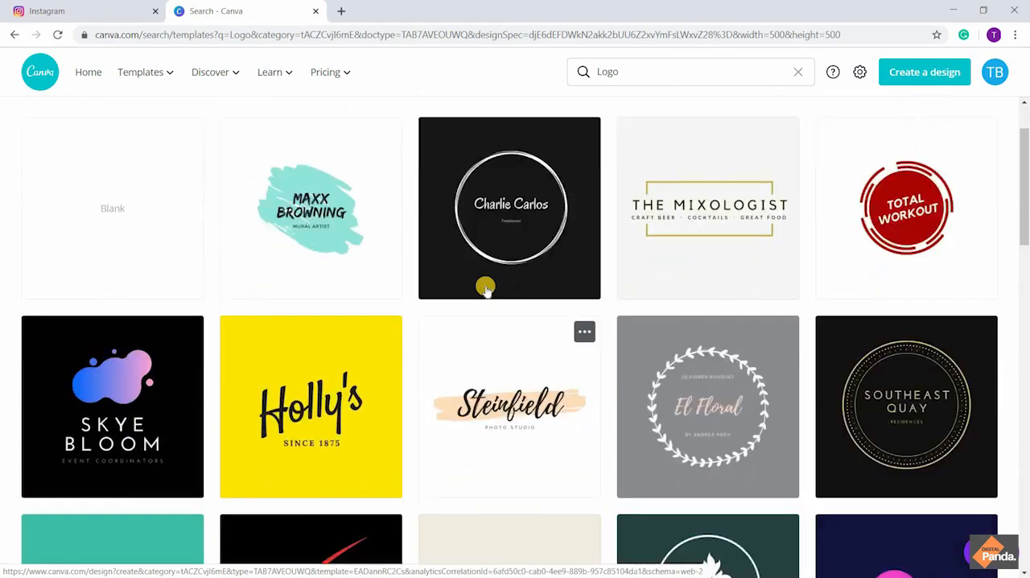
scroll(486, 291, down, 7)
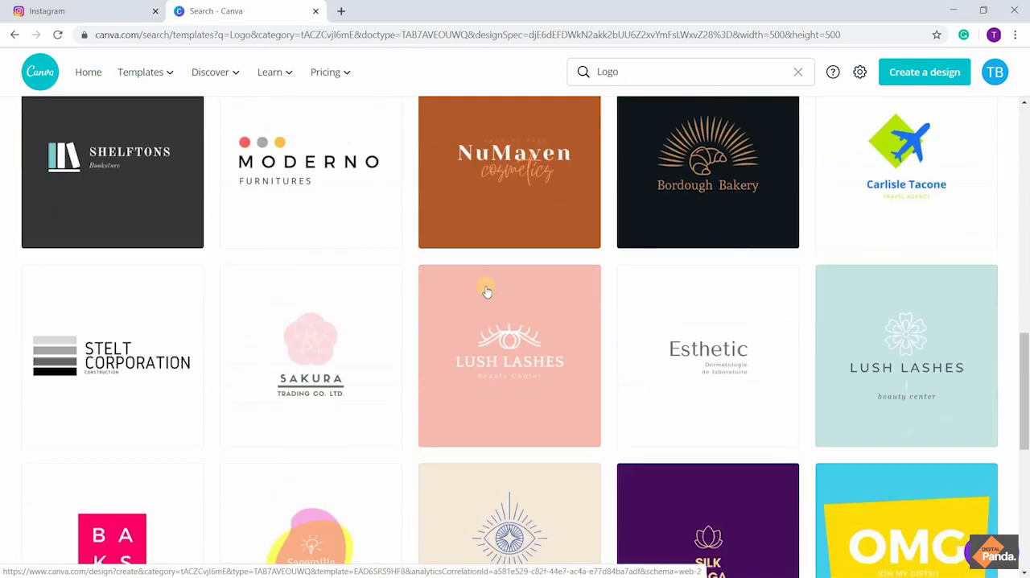
scroll(486, 291, down, 7)
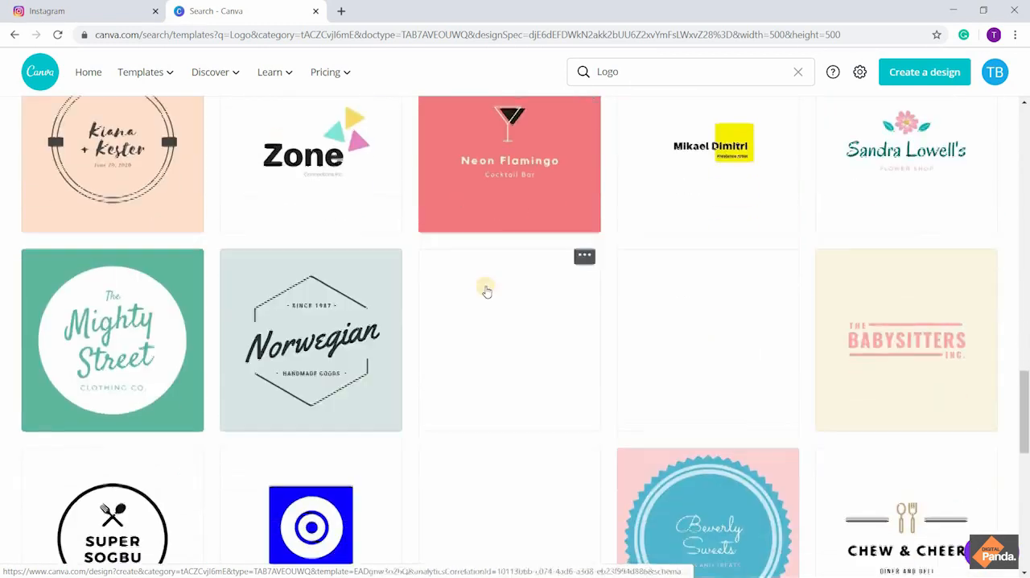
scroll(486, 292, down, 3)
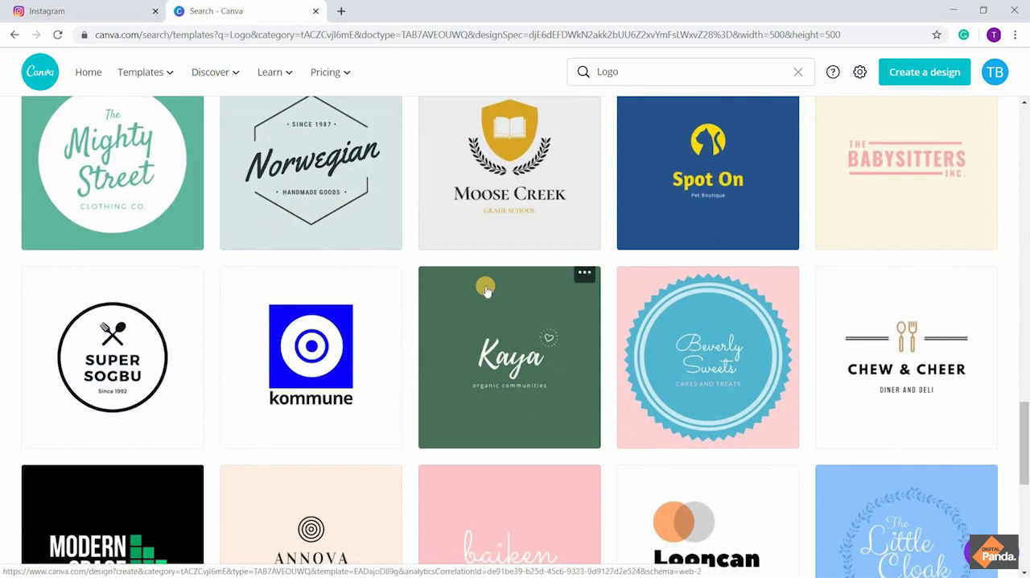
scroll(486, 292, down, 3)
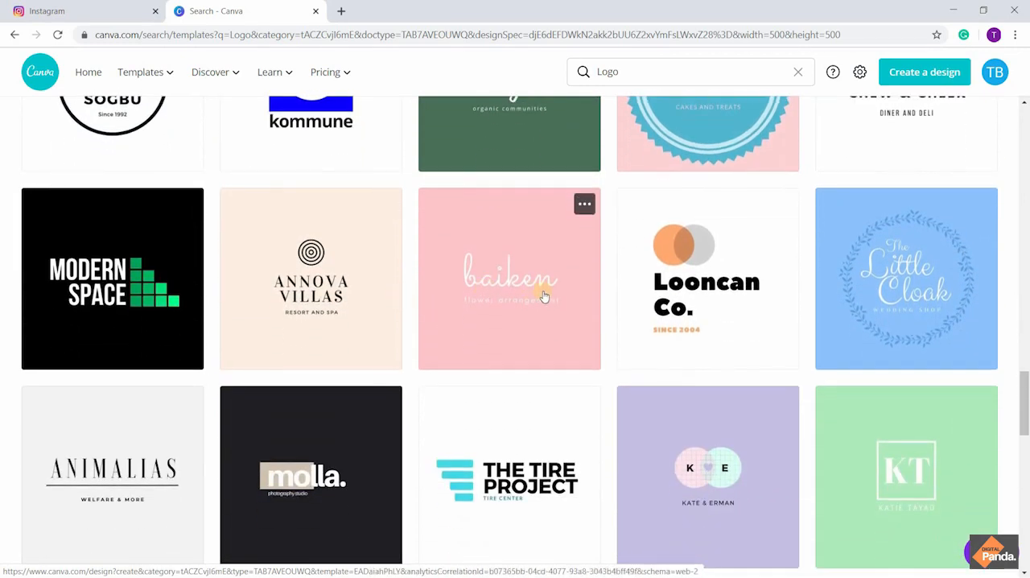
scroll(543, 293, down, 1)
scroll(544, 296, down, 2)
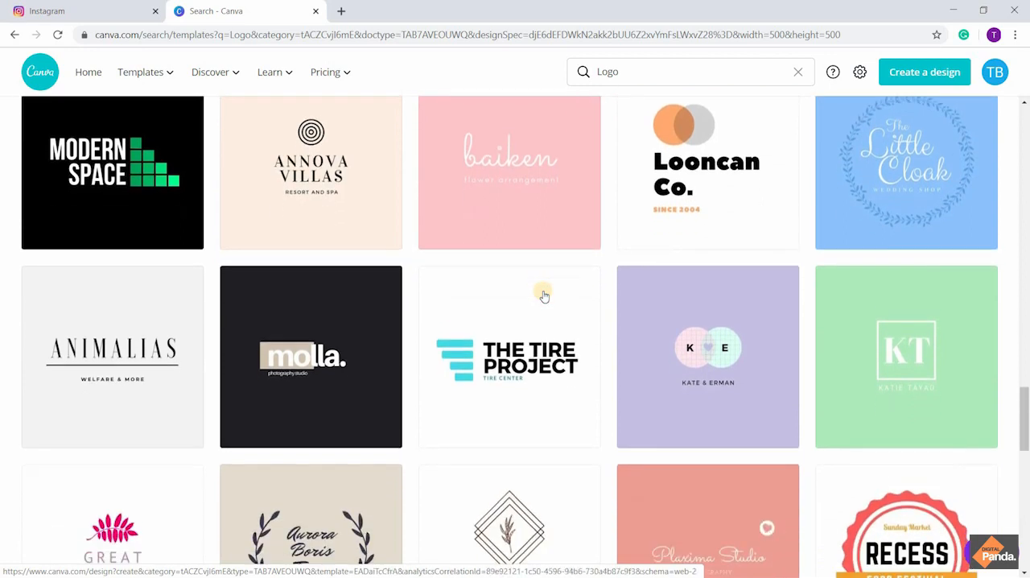
scroll(544, 290, down, 4)
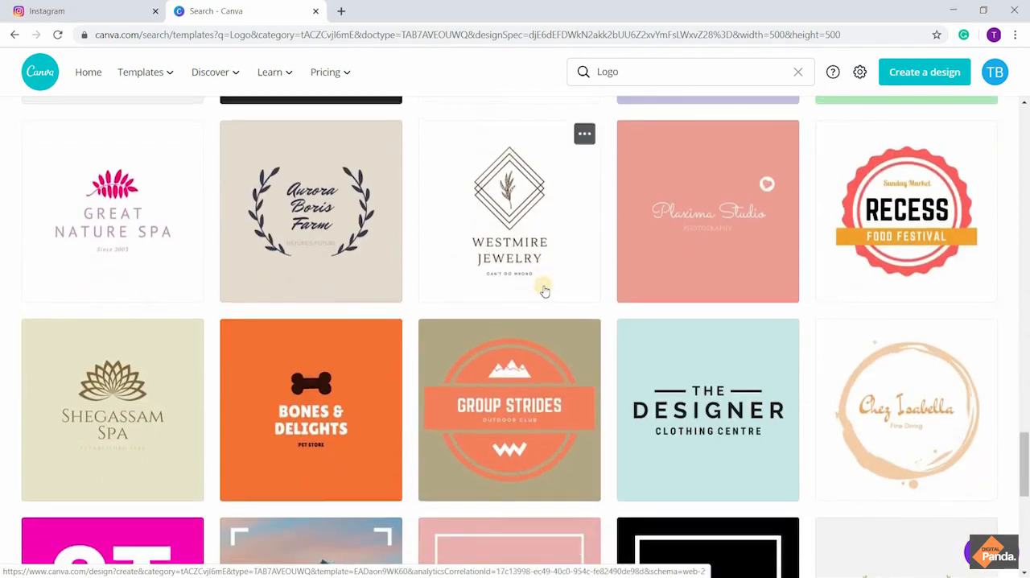
scroll(544, 289, up, 5)
scroll(543, 288, up, 2)
scroll(543, 283, down, 1)
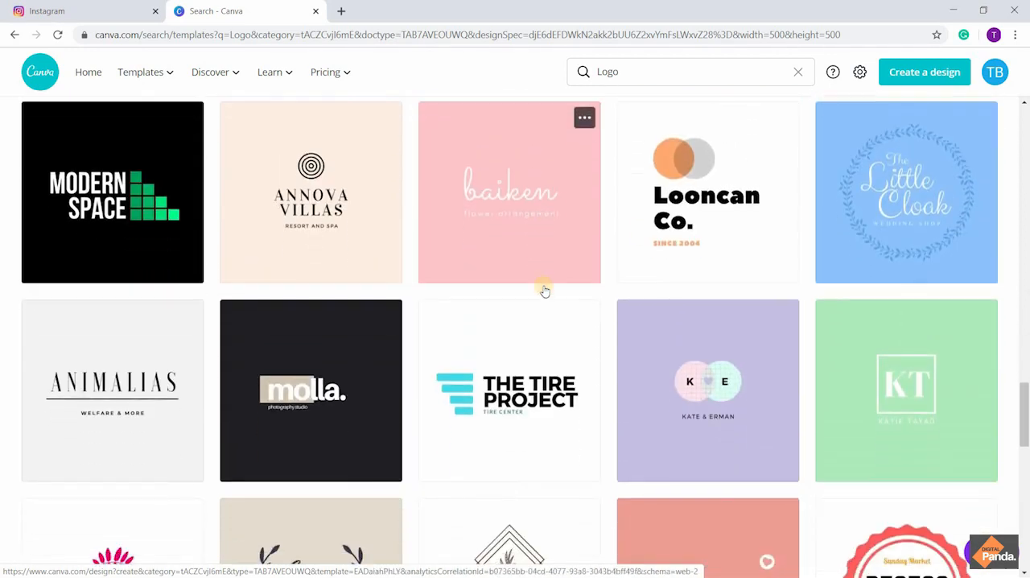
Start a new design from the Looncan Co. logo template and bring its editor into view
click(717, 202)
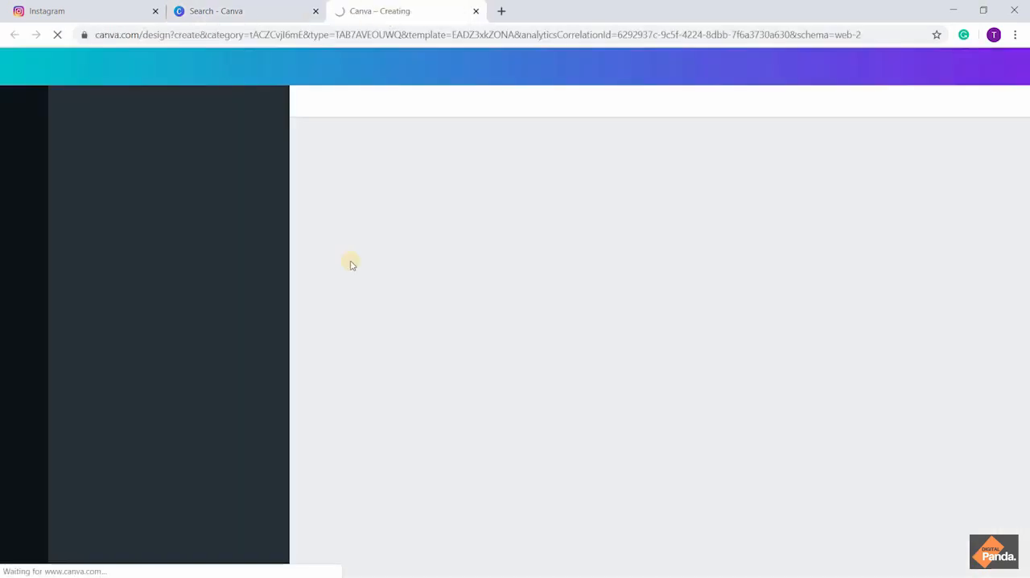
click(71, 8)
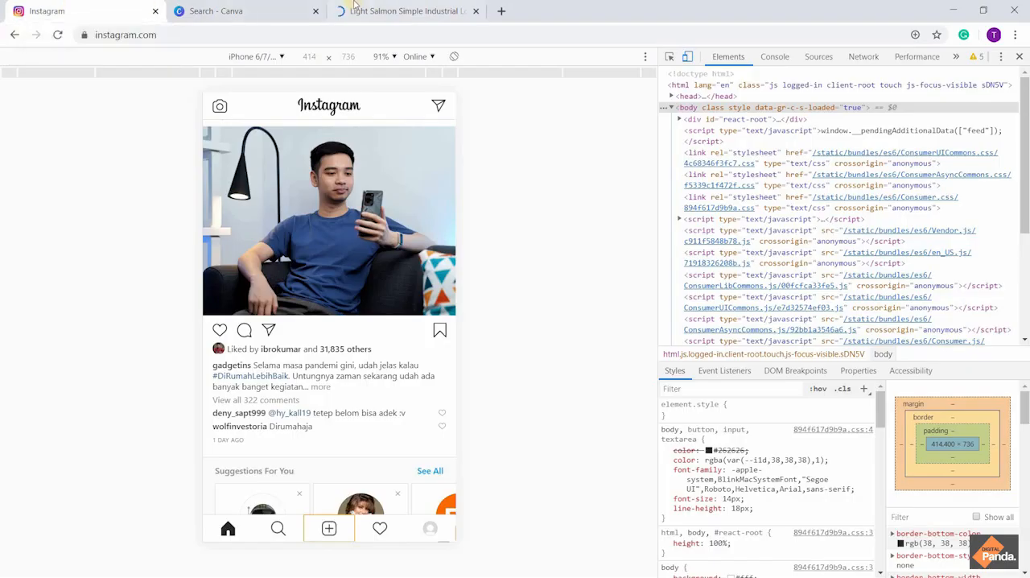
click(381, 7)
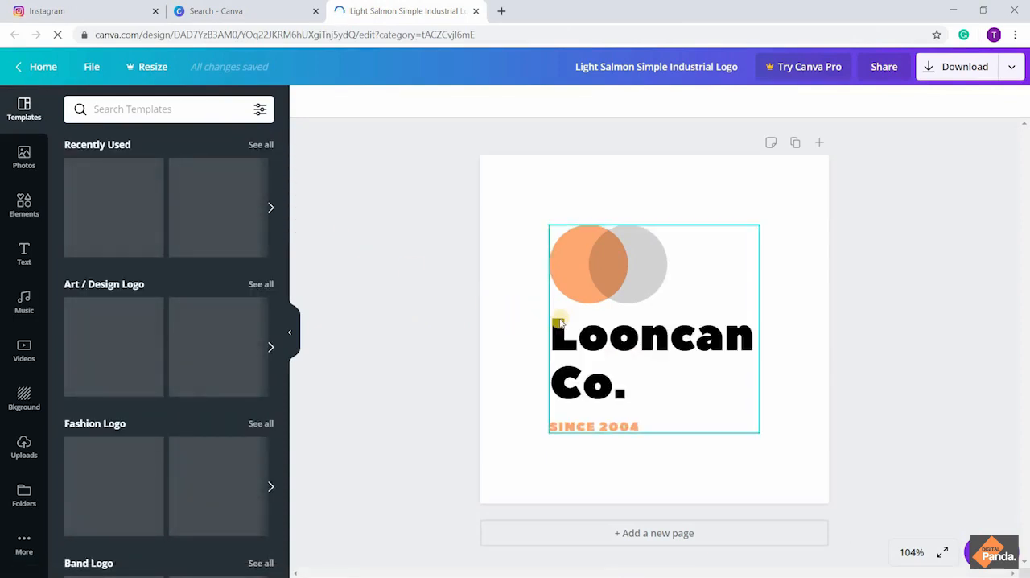
Browse the logo template categories and show all templates in the Computer Logo category
scroll(147, 392, down, 3)
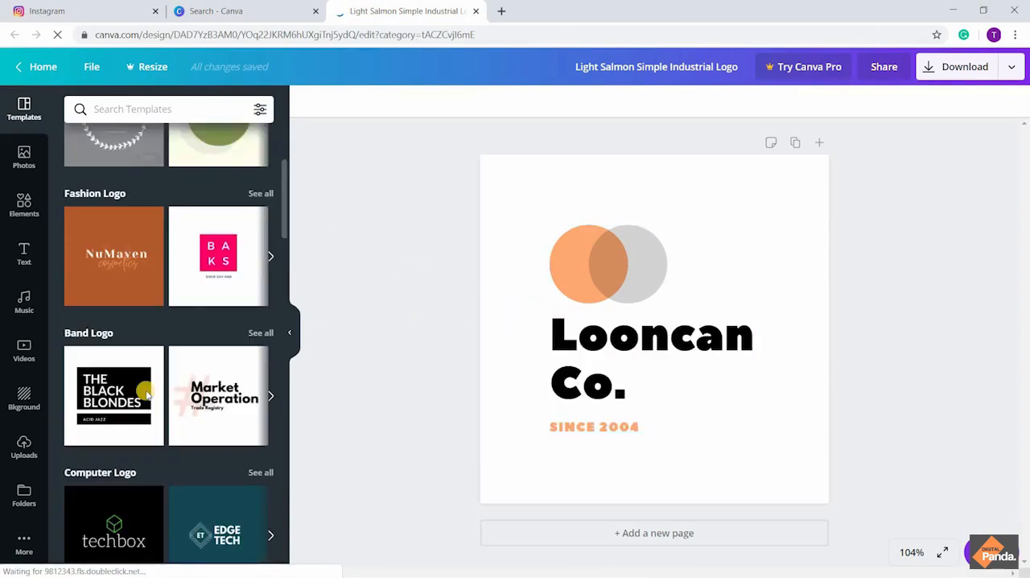
scroll(146, 393, down, 1)
scroll(146, 393, up, 4)
scroll(147, 393, down, 6)
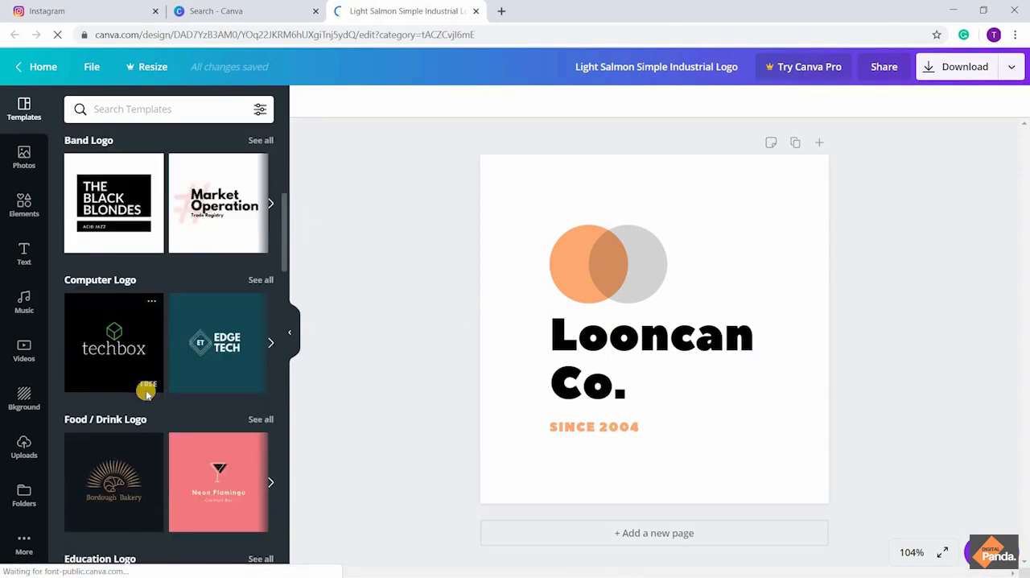
scroll(146, 392, up, 2)
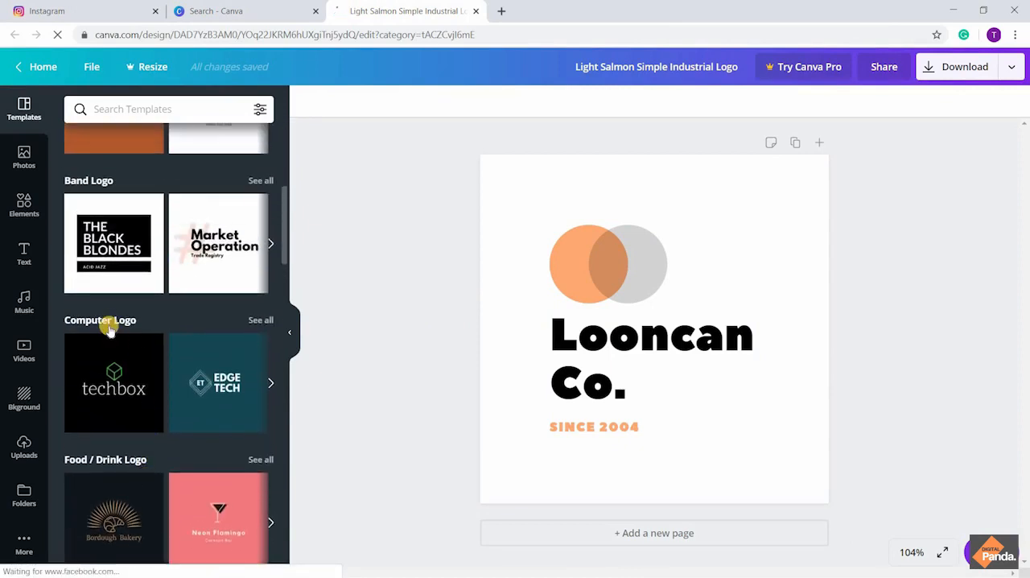
click(256, 321)
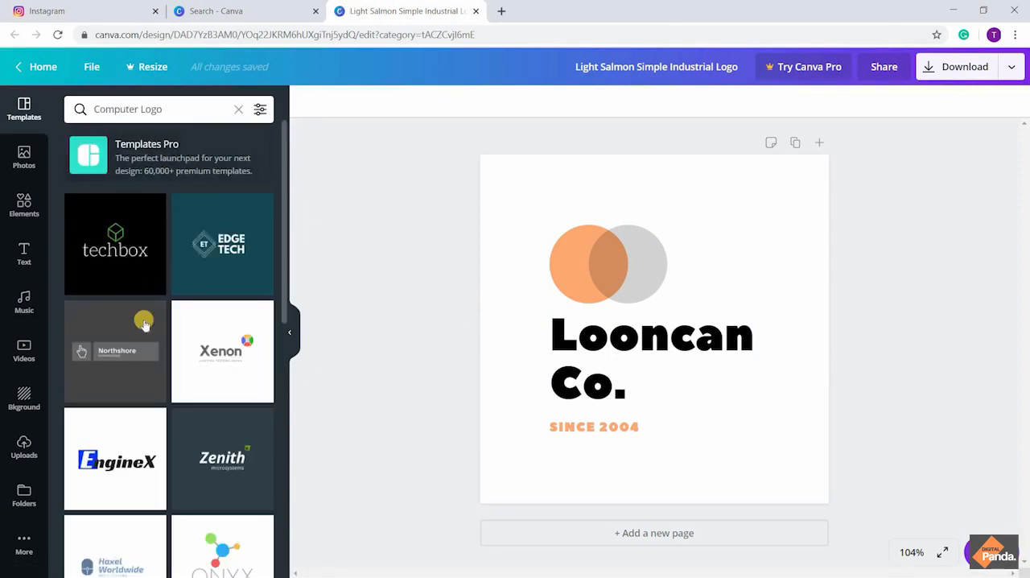
Apply the free ONYX template from the Computer Logo results and replace its name text with TECH
scroll(145, 324, down, 4)
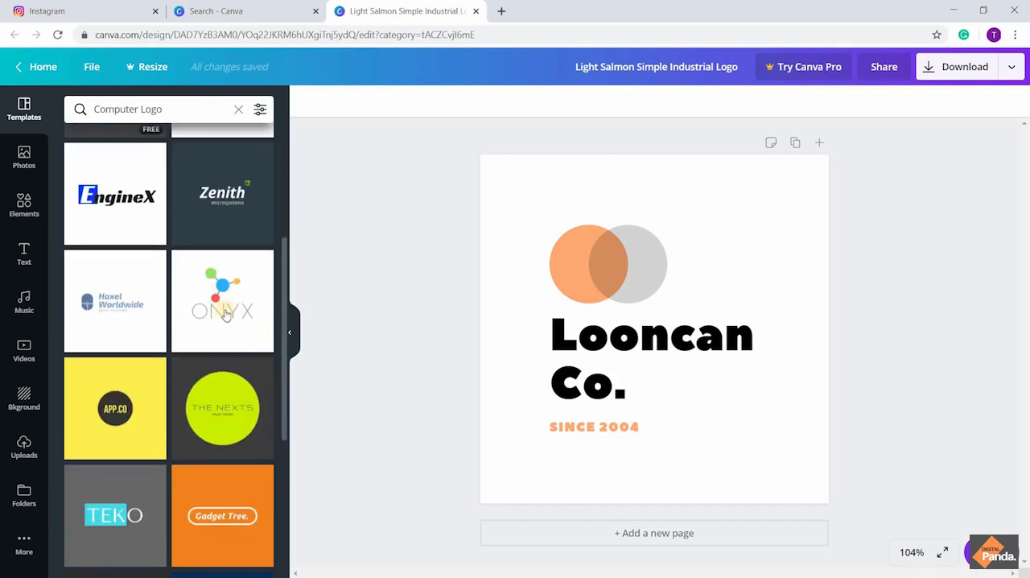
click(227, 314)
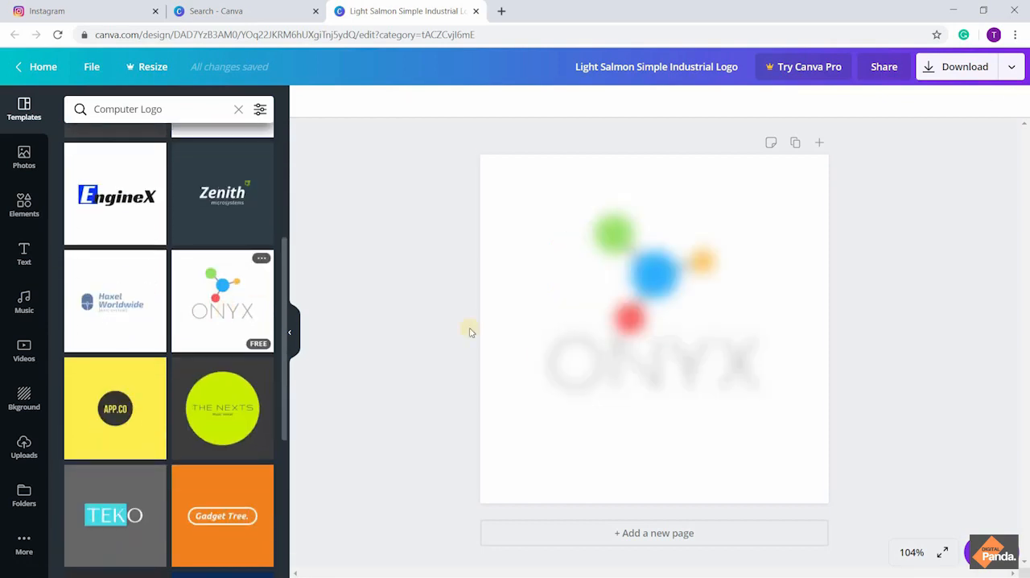
click(655, 374)
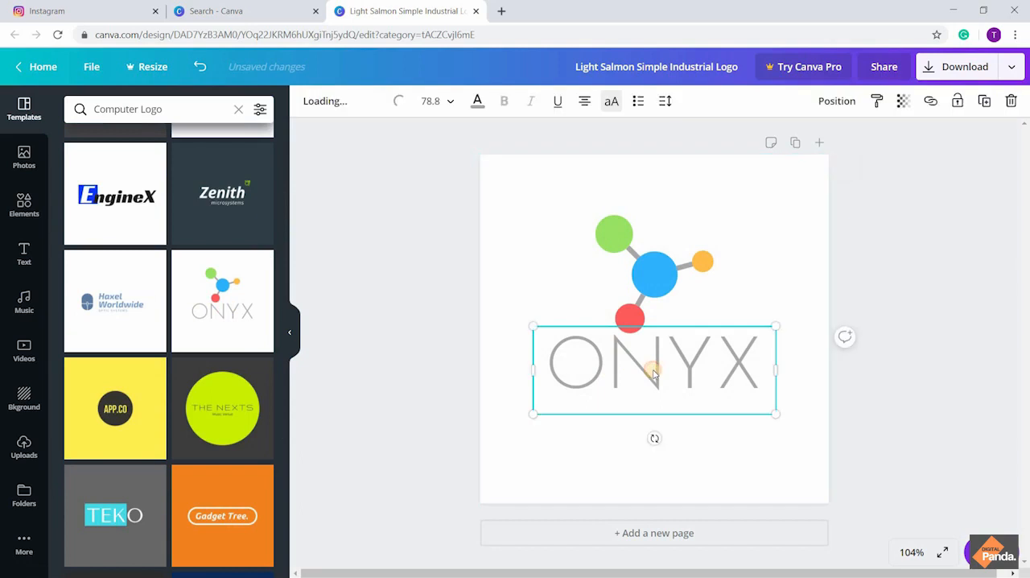
double_click(702, 363)
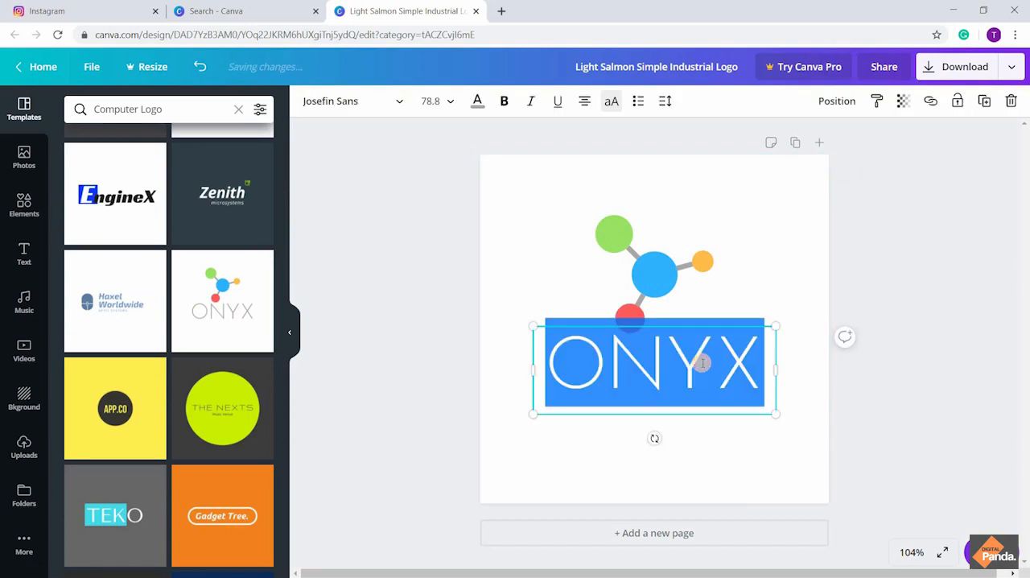
text(TECH)
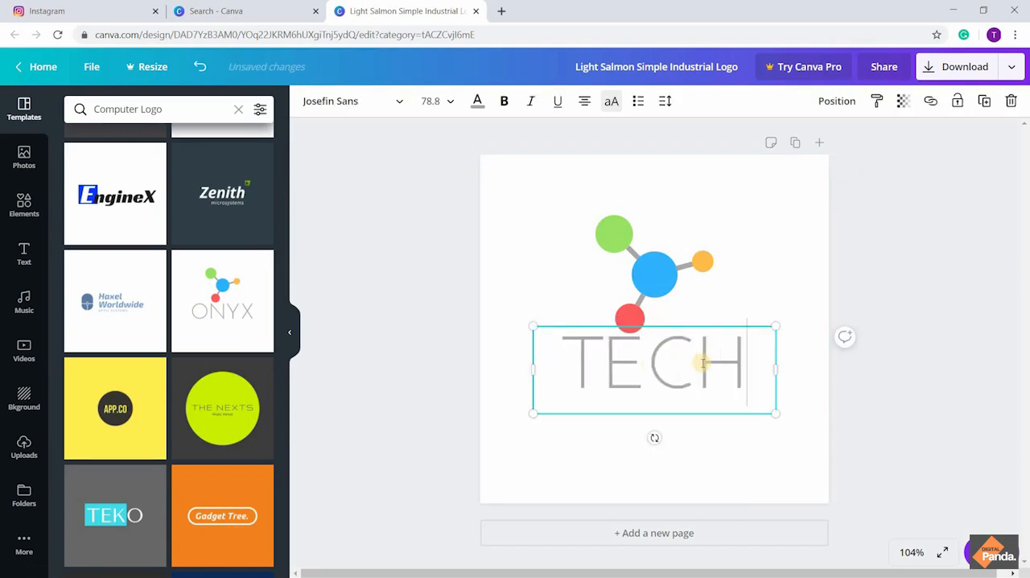
key(Return)
key(BackSpace)
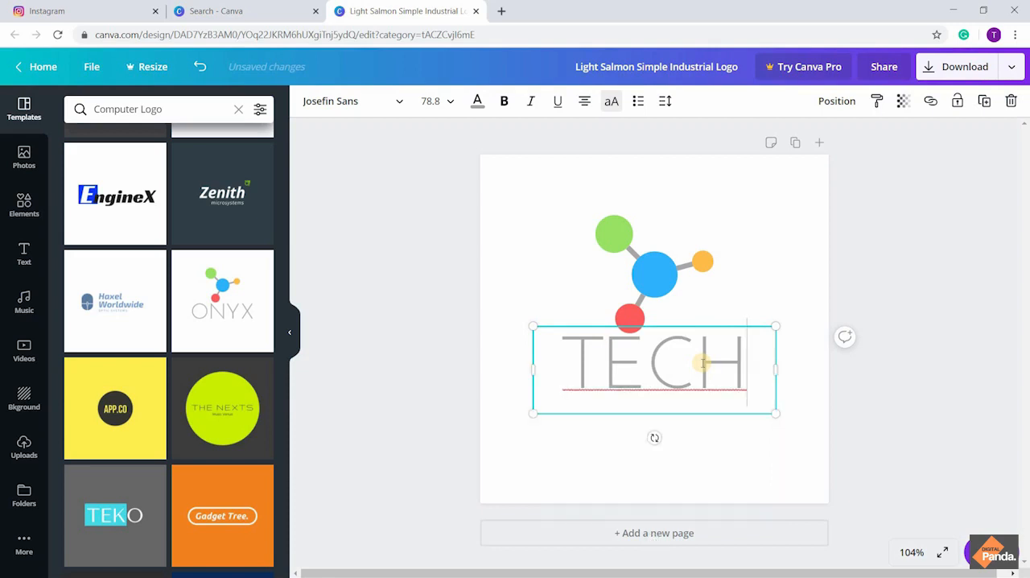
click(375, 241)
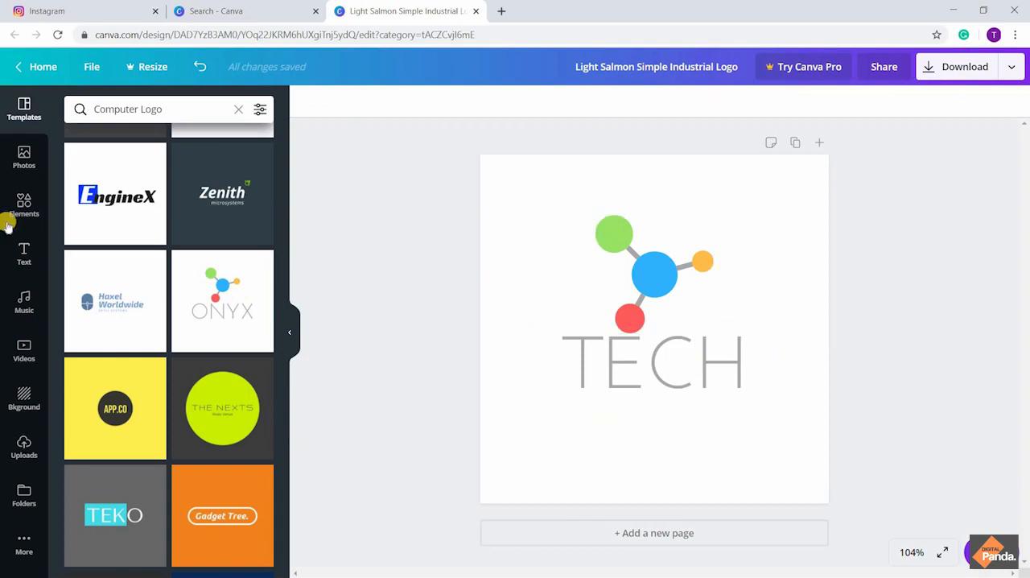
Add a subheading to the logo and place it centred just below the word TECH
click(20, 253)
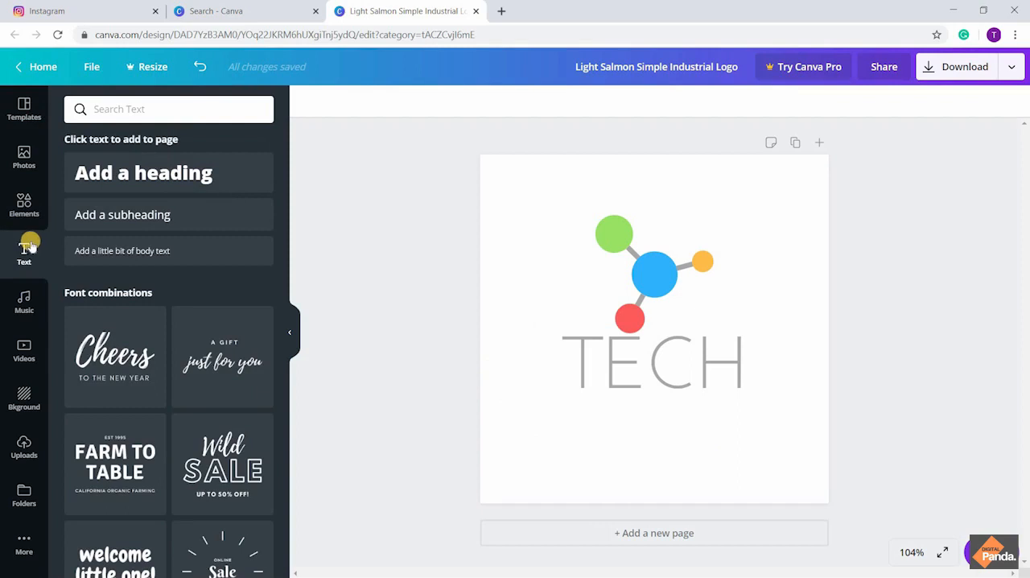
click(99, 219)
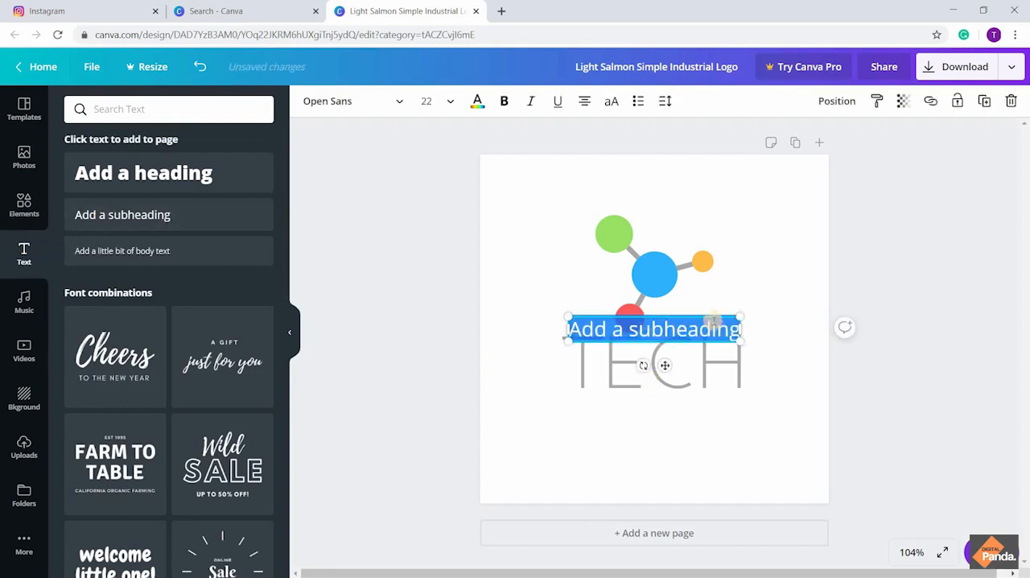
drag(700, 368, 699, 419)
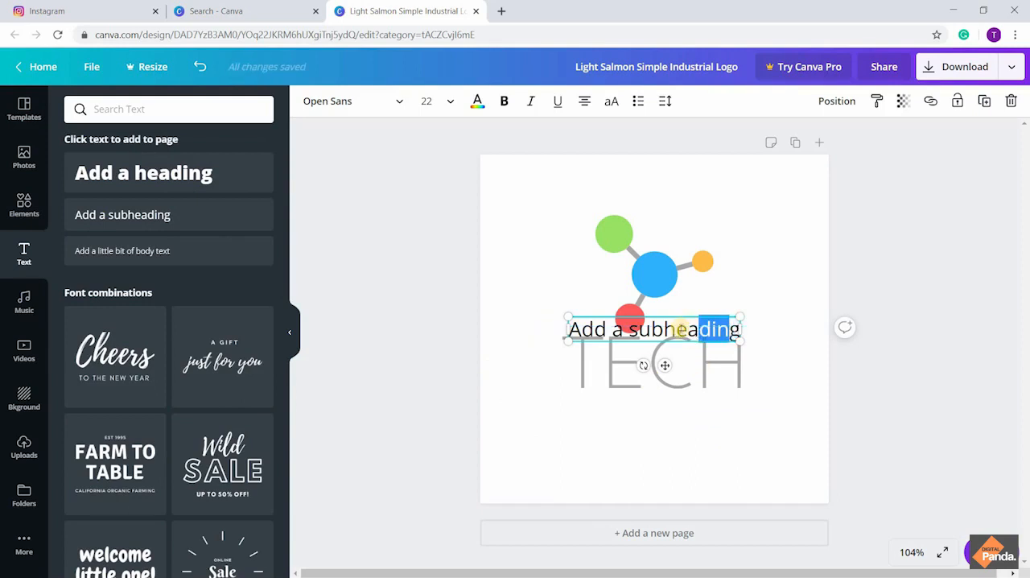
click(680, 329)
Replace the subheading's placeholder text with REVIEW in capital letters
drag(683, 398, 572, 412)
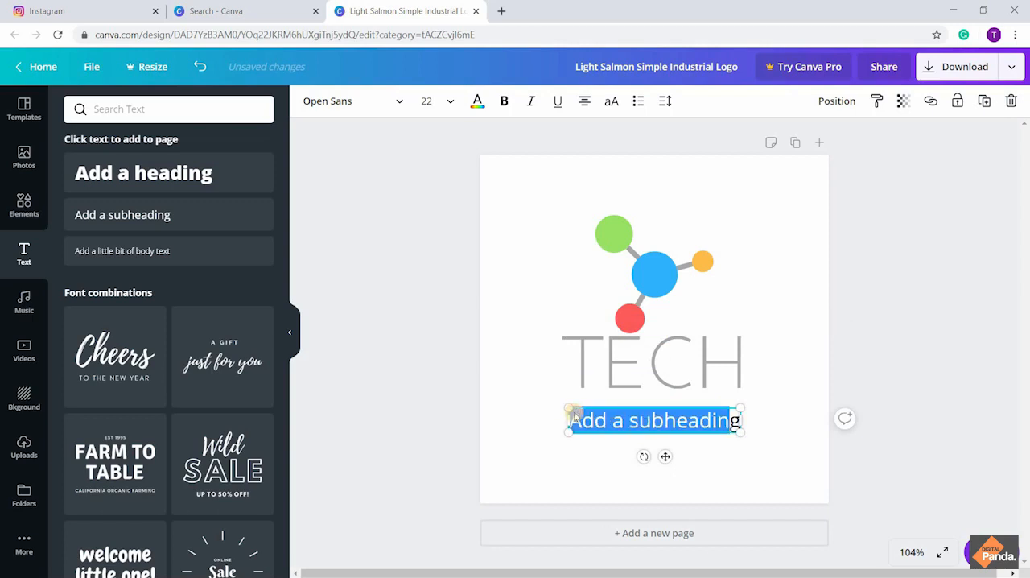
key(BackSpace)
text(Re)
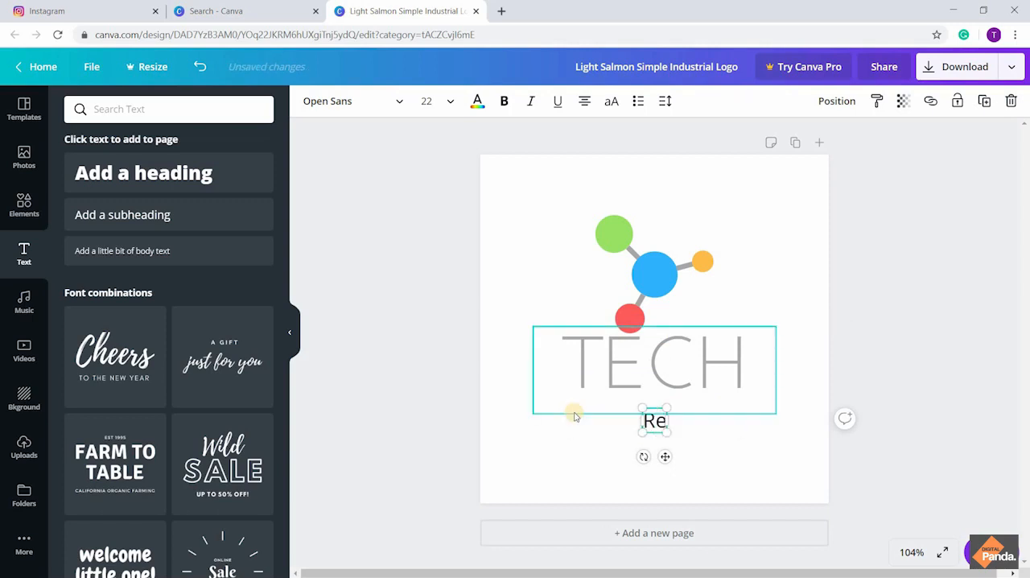
key(BackSpace)
text(EVIW)
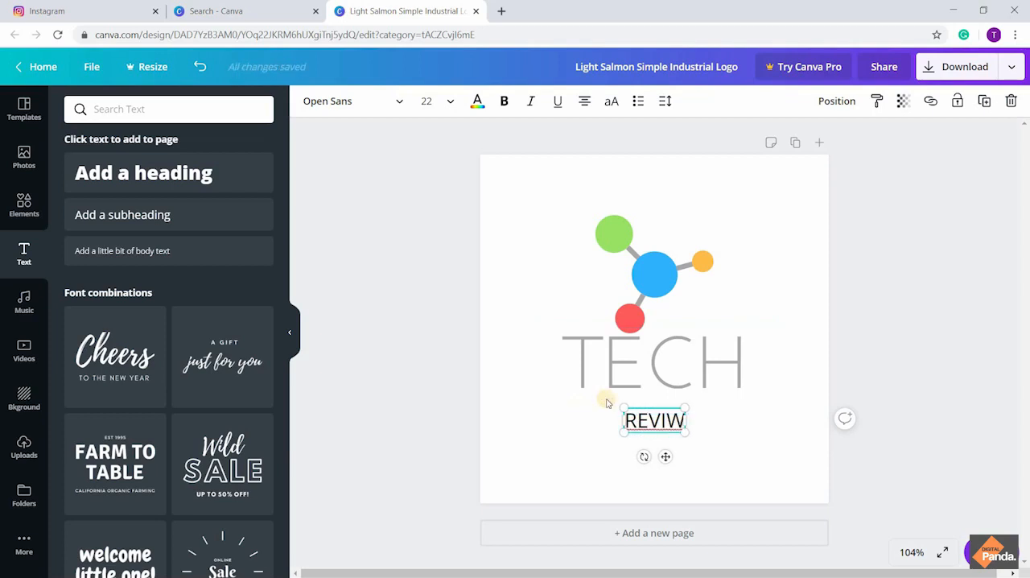
key(BackSpace)
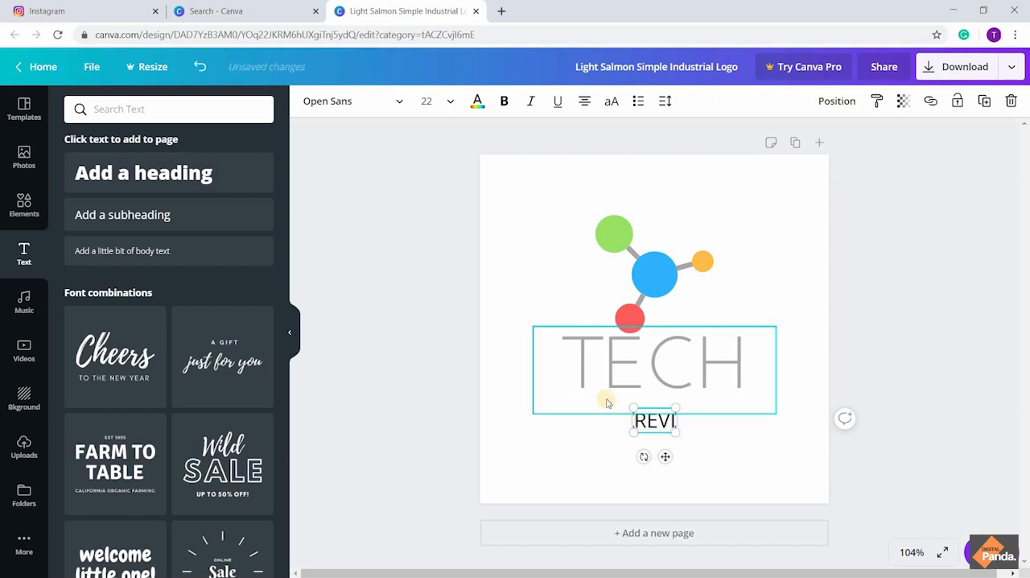
text(EW)
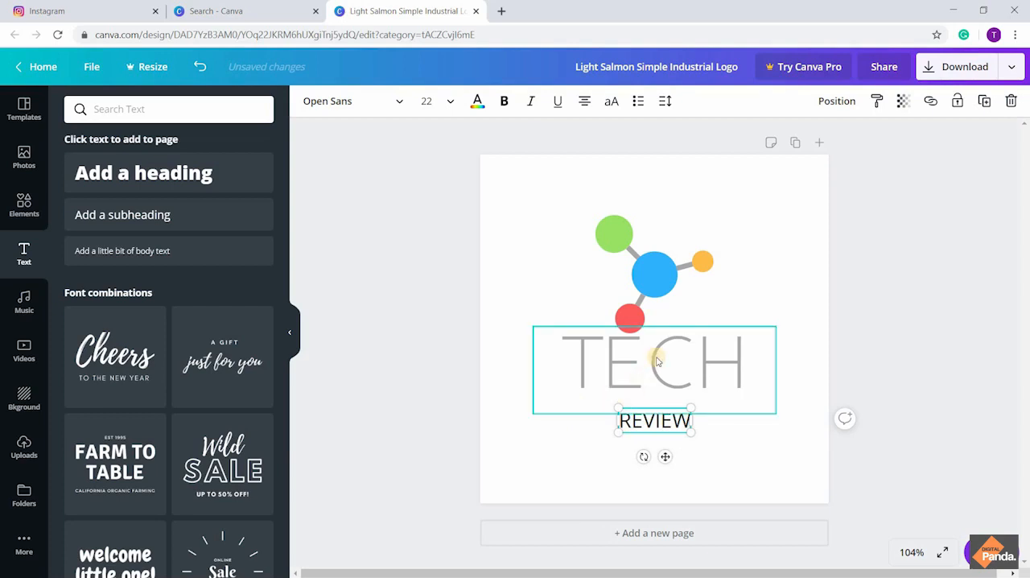
Try the Josefin Sans fonts on REVIEW to match TECH and set it to Josefin Sans Thin
click(657, 361)
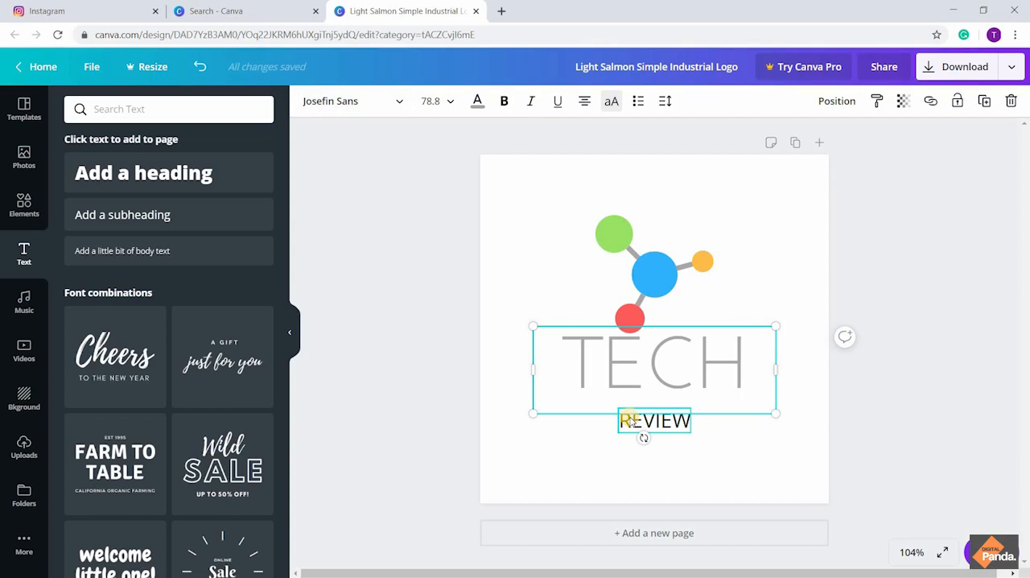
click(633, 419)
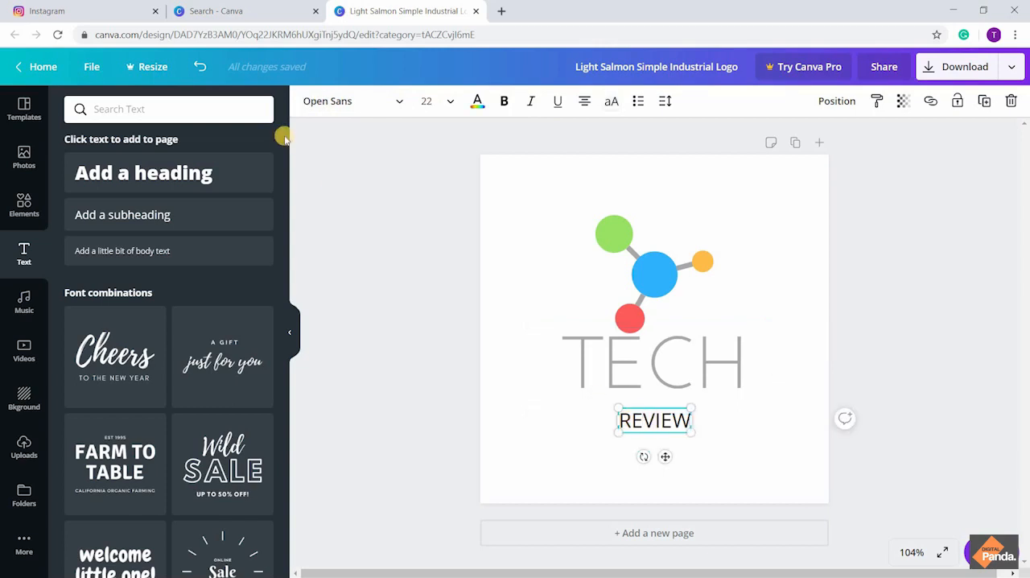
click(368, 103)
click(199, 112)
text(jose)
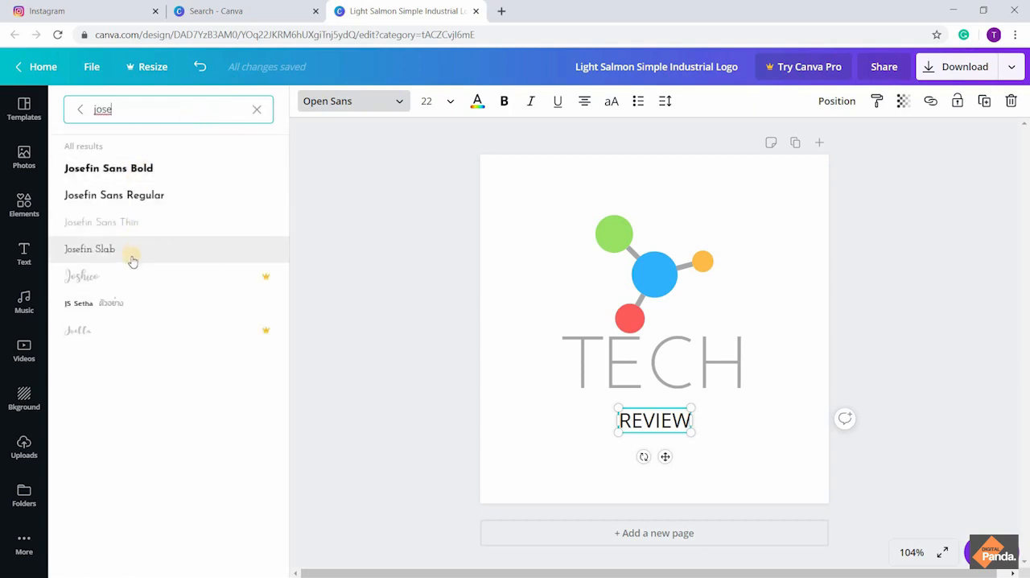
click(139, 229)
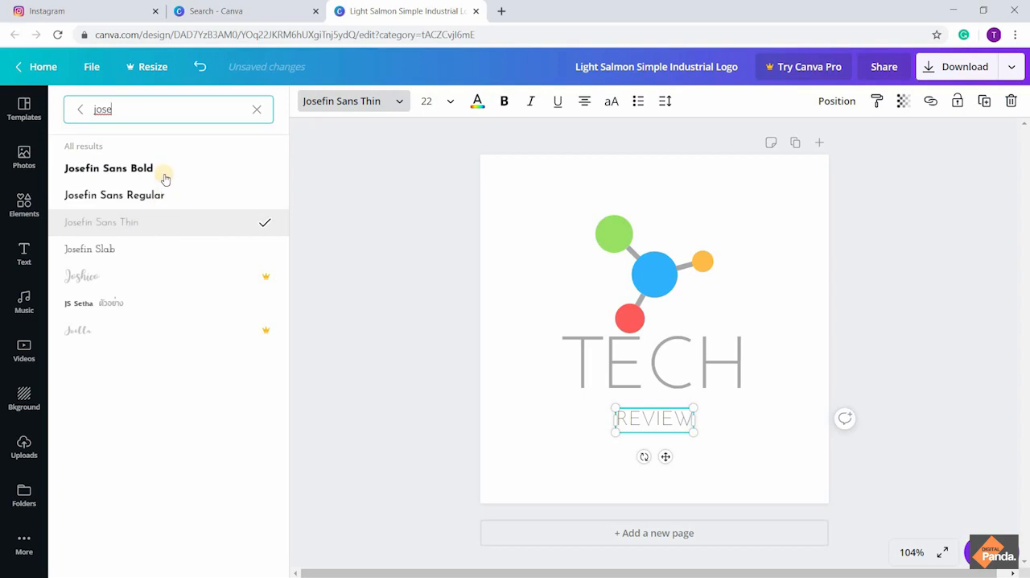
click(171, 198)
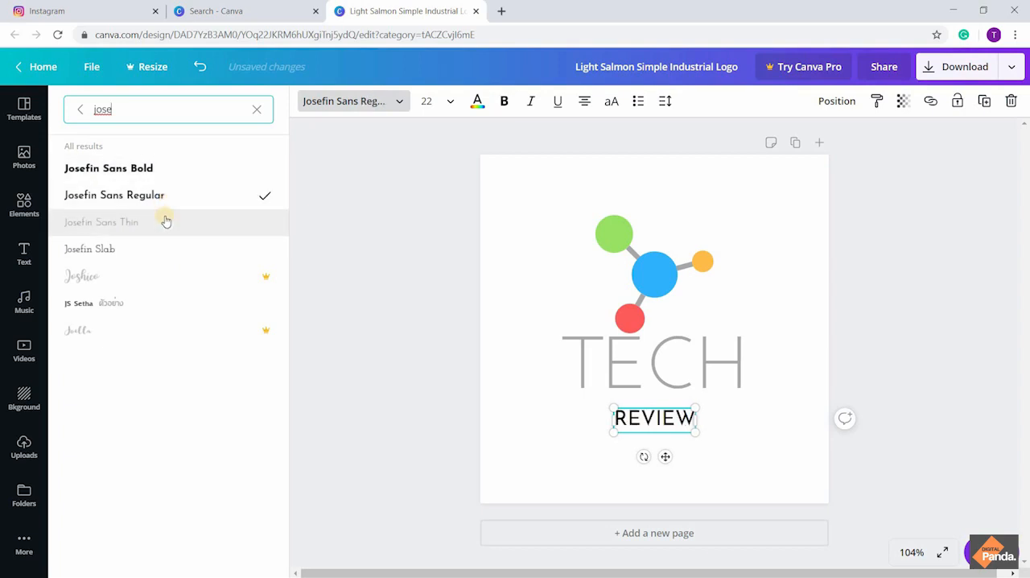
click(164, 174)
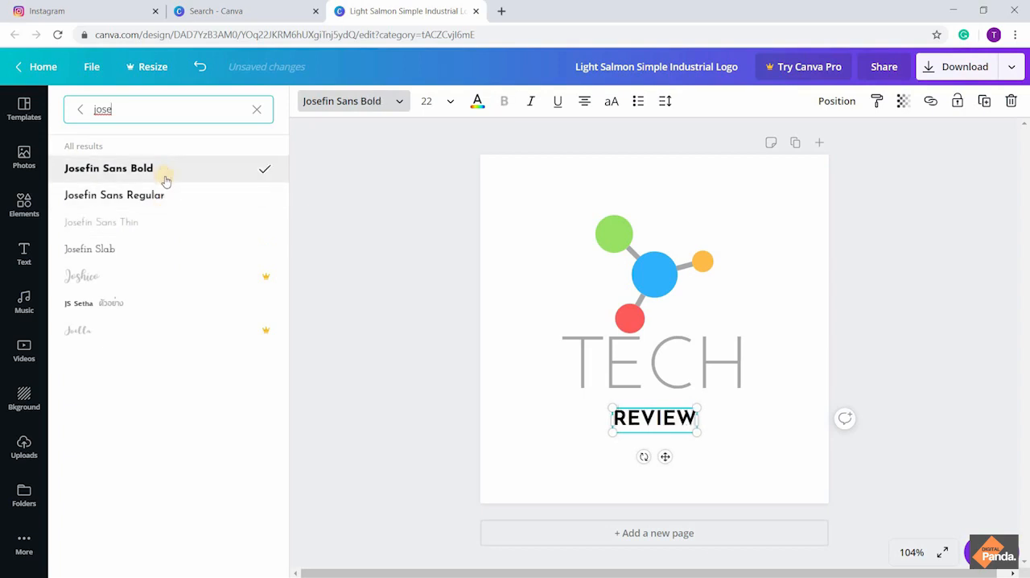
click(151, 224)
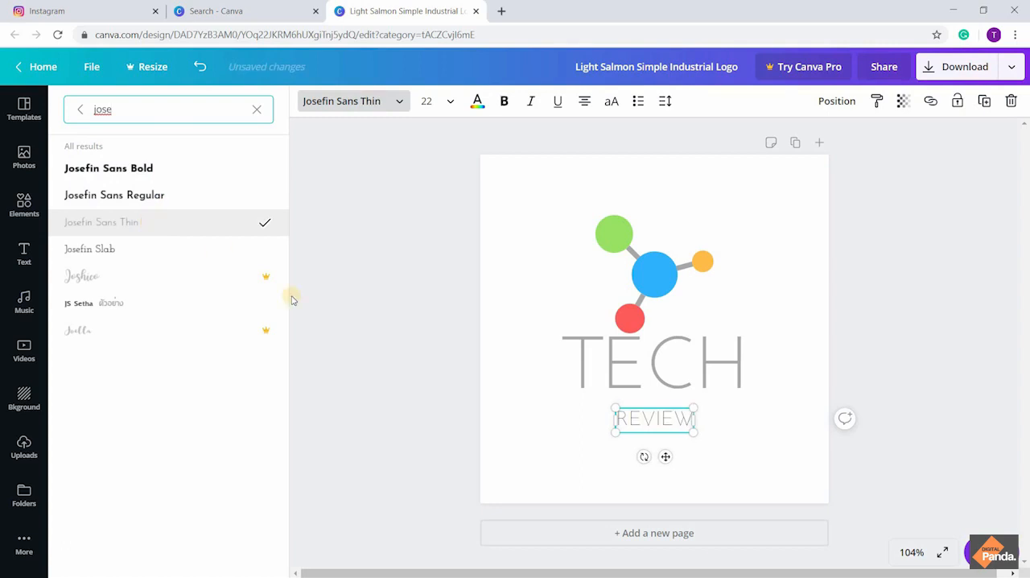
Enlarge REVIEW to a font size of about 46.3 so it spans nearly the width of TECH
drag(690, 432, 741, 445)
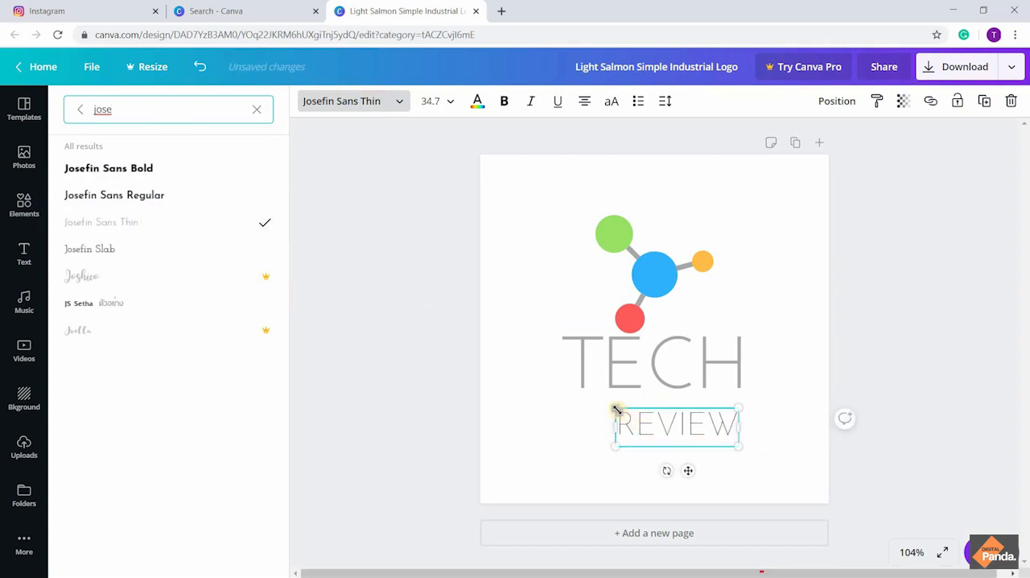
drag(616, 408, 571, 408)
click(816, 305)
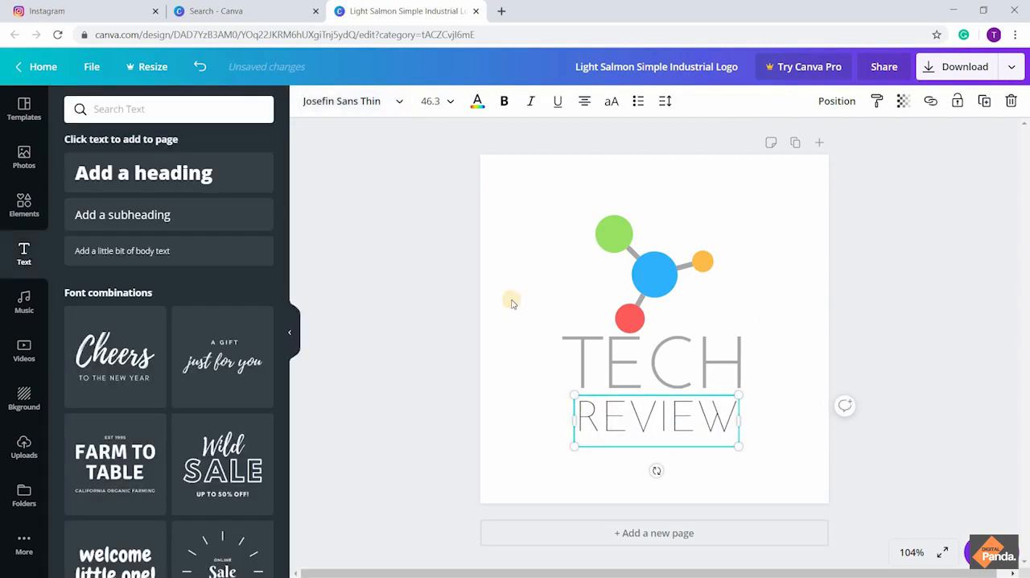
Recolour REVIEW with the grey document colour used for TECH and deselect the text
click(655, 364)
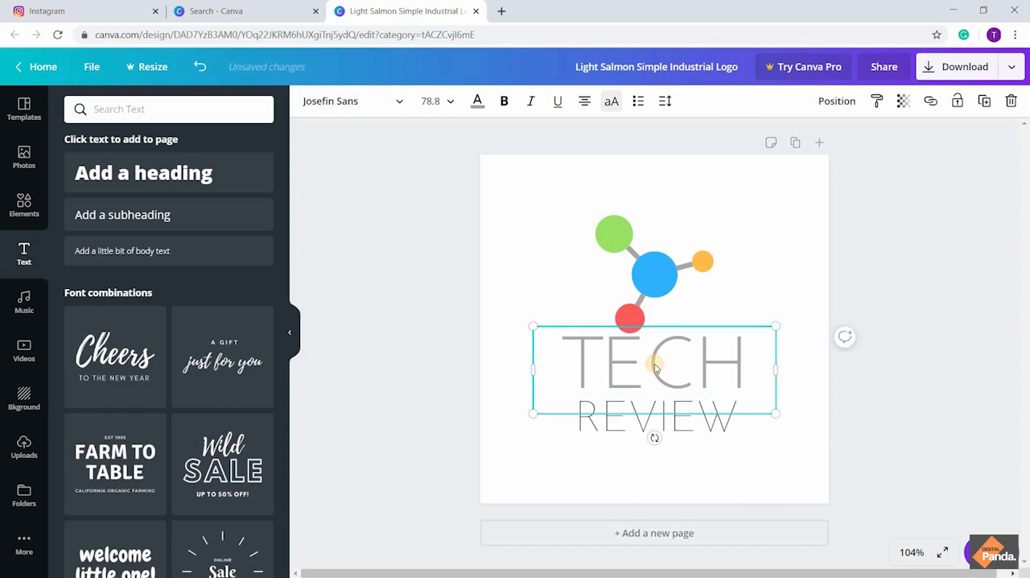
click(477, 103)
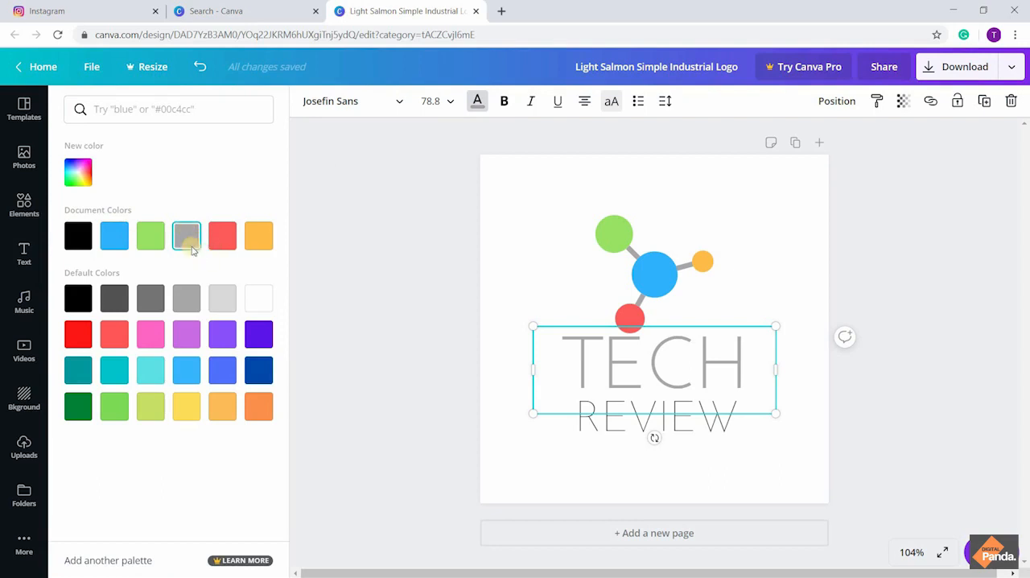
click(604, 425)
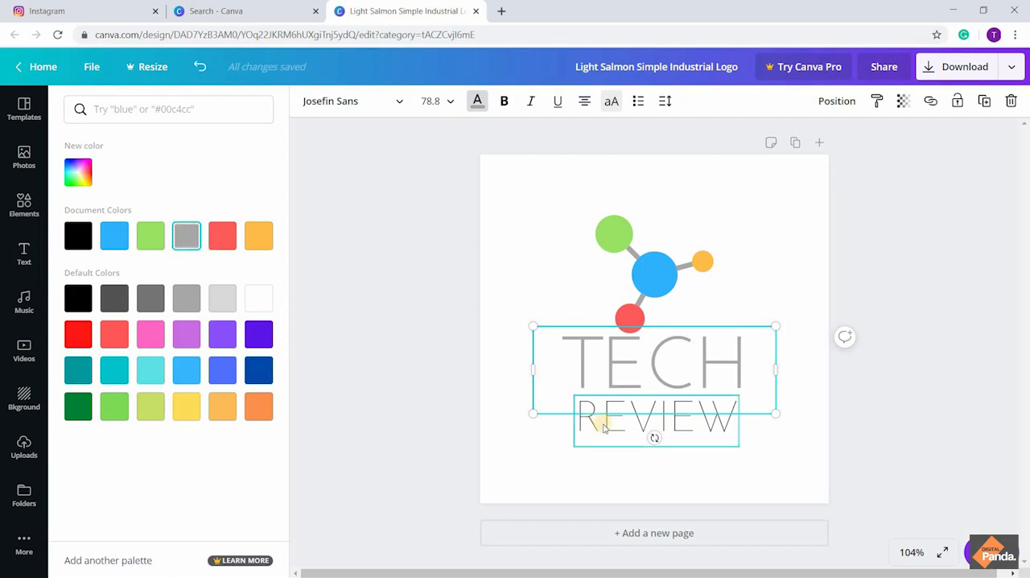
click(188, 245)
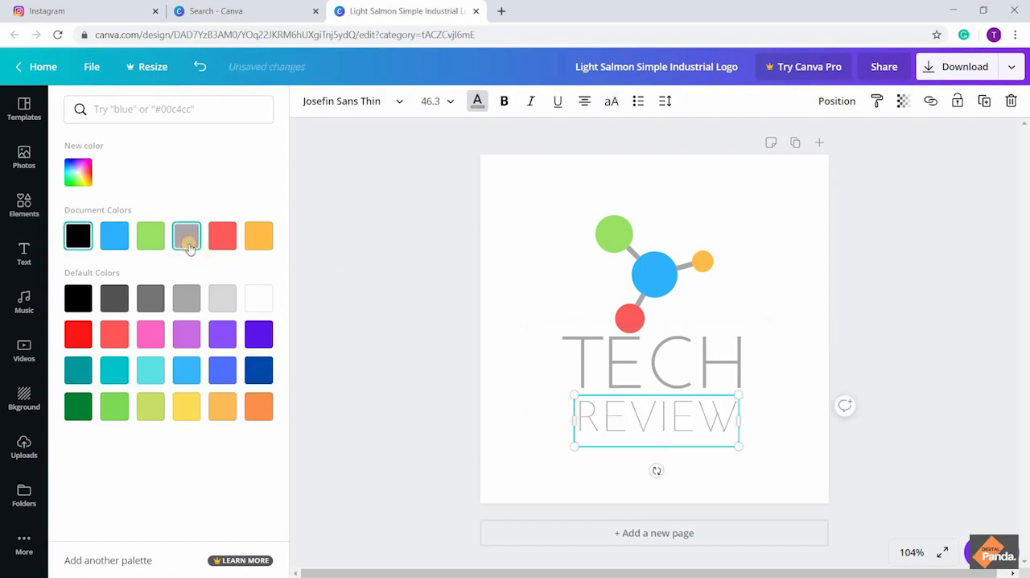
click(771, 269)
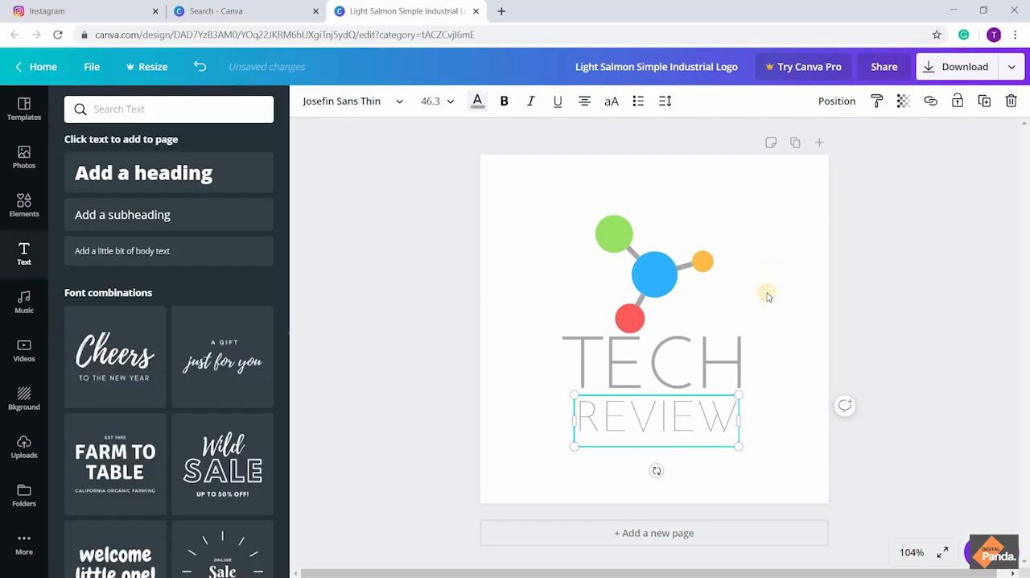
click(793, 285)
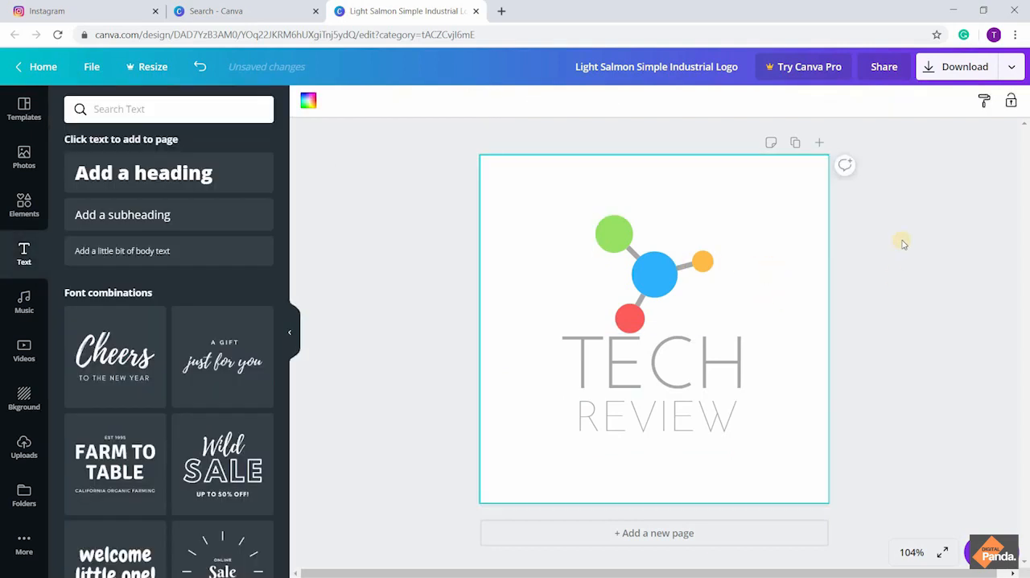
Download the finished logo as a PNG and dismiss the business card offer
click(956, 70)
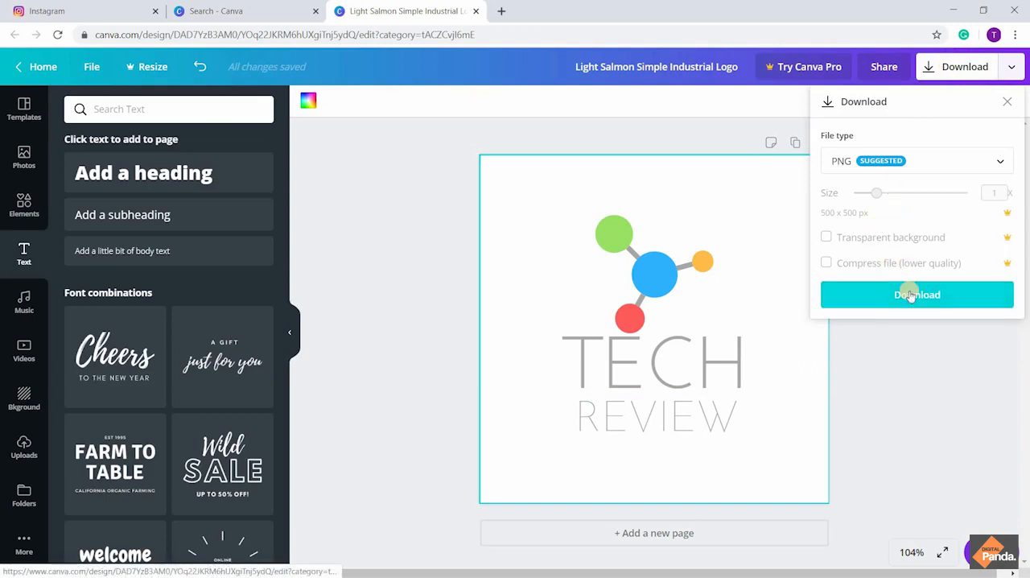
click(909, 294)
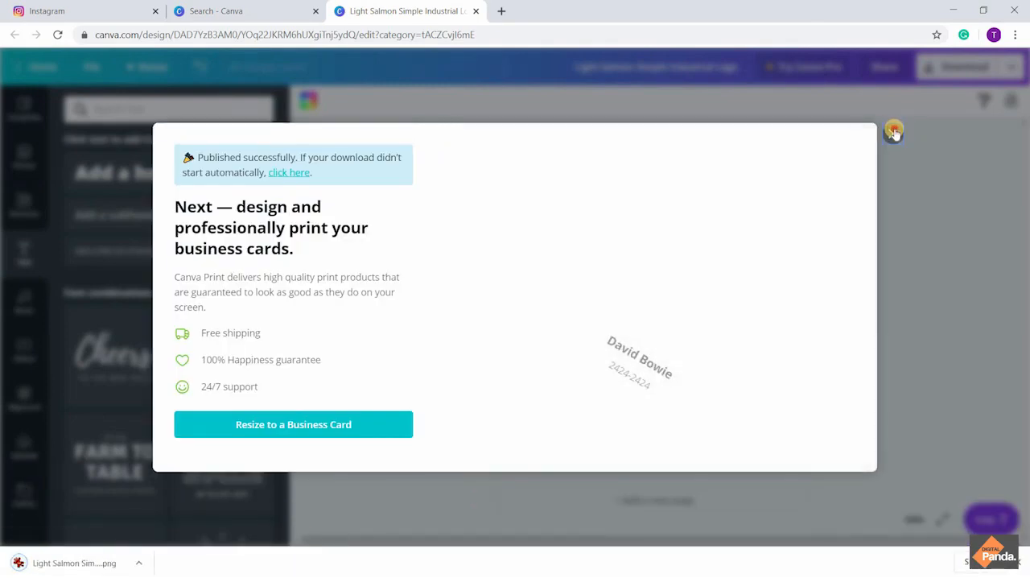
click(892, 148)
Switch to Instagram and open the account's own profile page
click(77, 11)
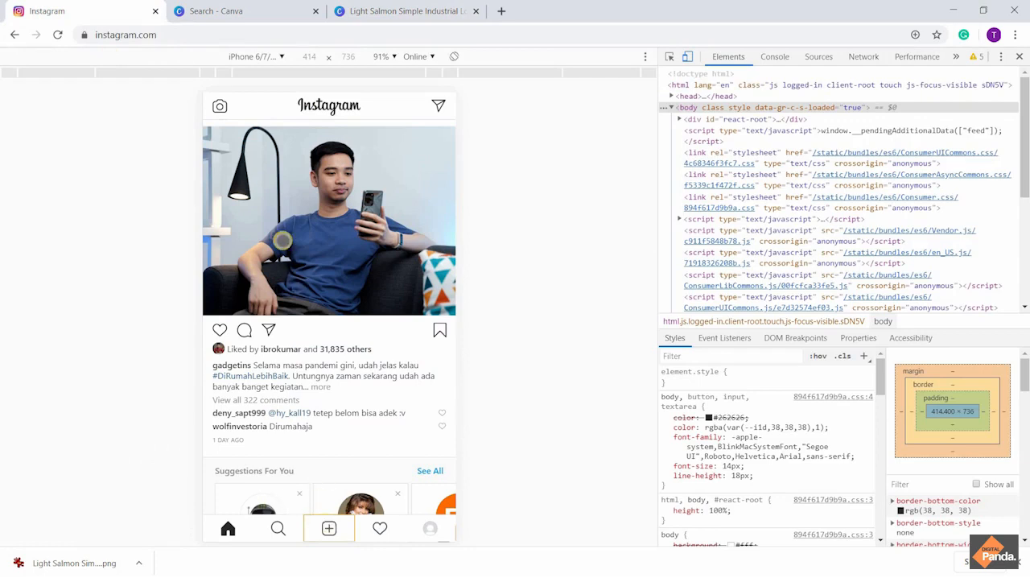
scroll(349, 208, up, 2)
scroll(350, 207, up, 2)
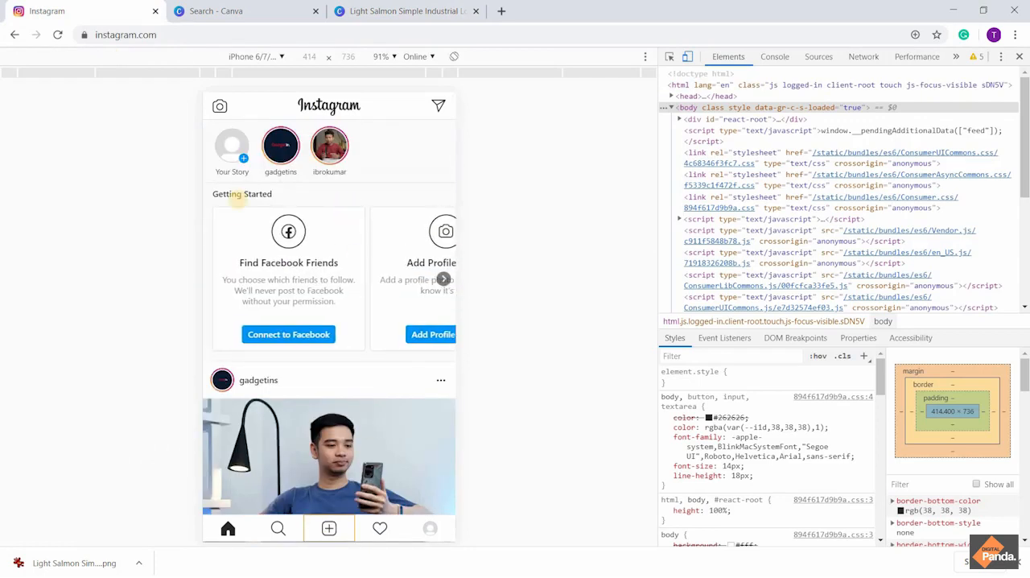
click(427, 527)
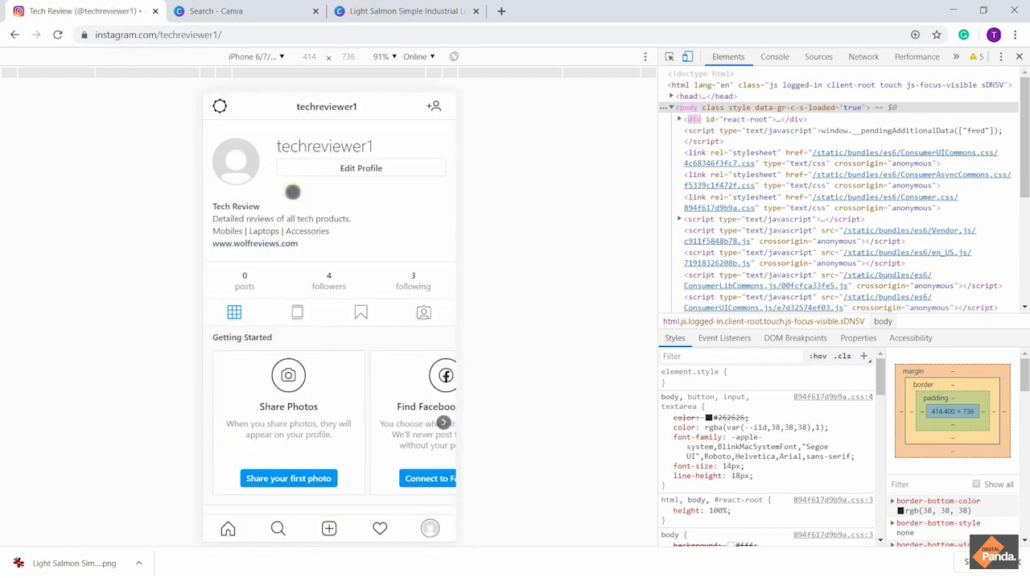
Upload Light Salmon Simple Industrial Logo.png from Downloads as the profile photo, save it and decline sharing it as a post
click(236, 164)
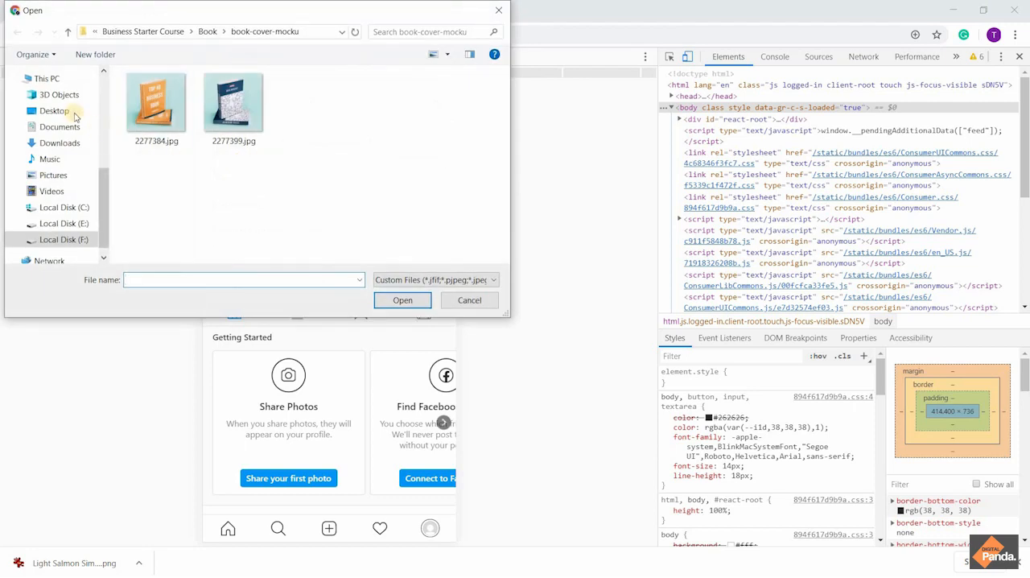
click(495, 11)
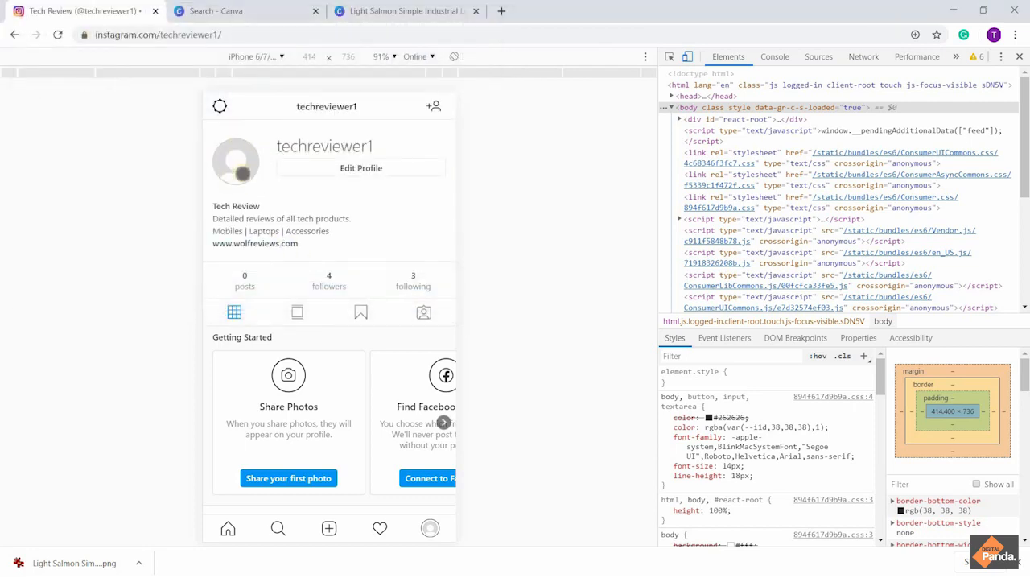
click(240, 161)
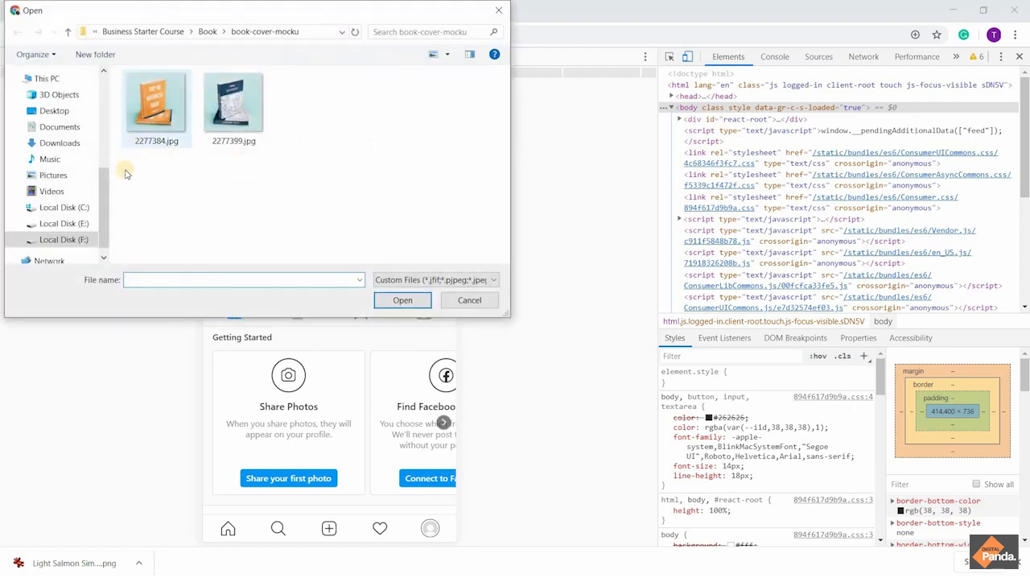
drag(105, 182, 108, 56)
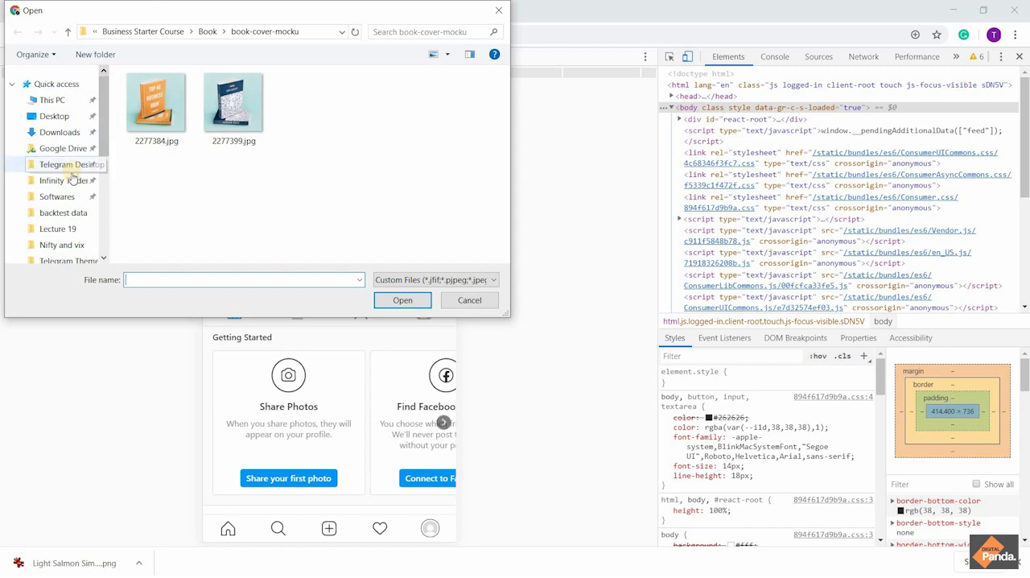
click(73, 133)
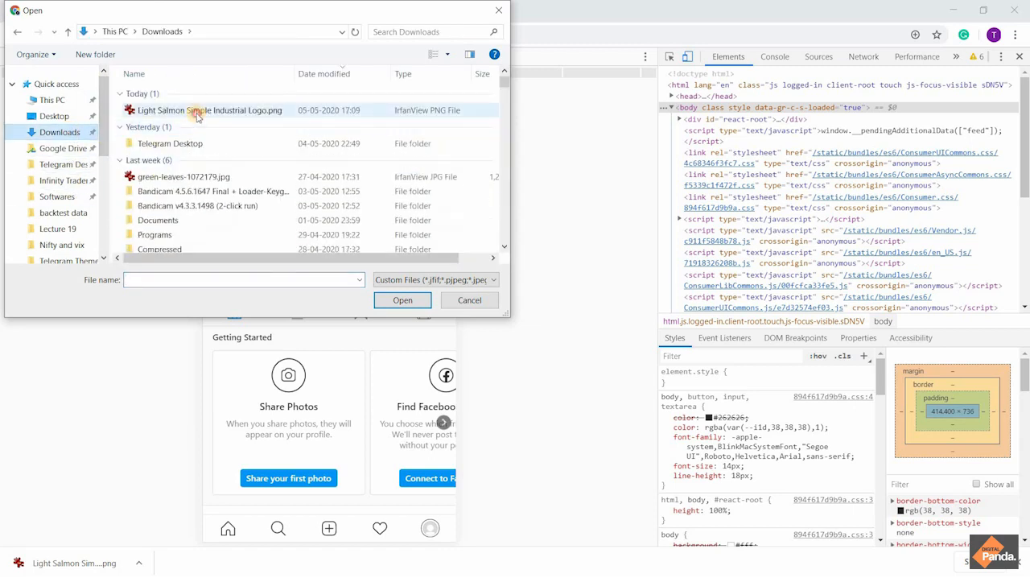
double_click(197, 113)
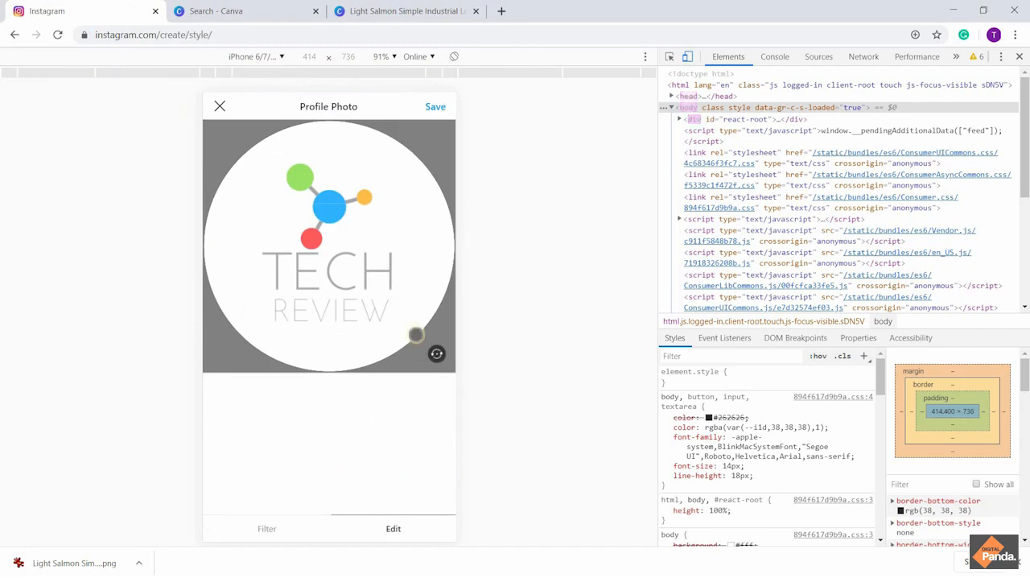
click(435, 110)
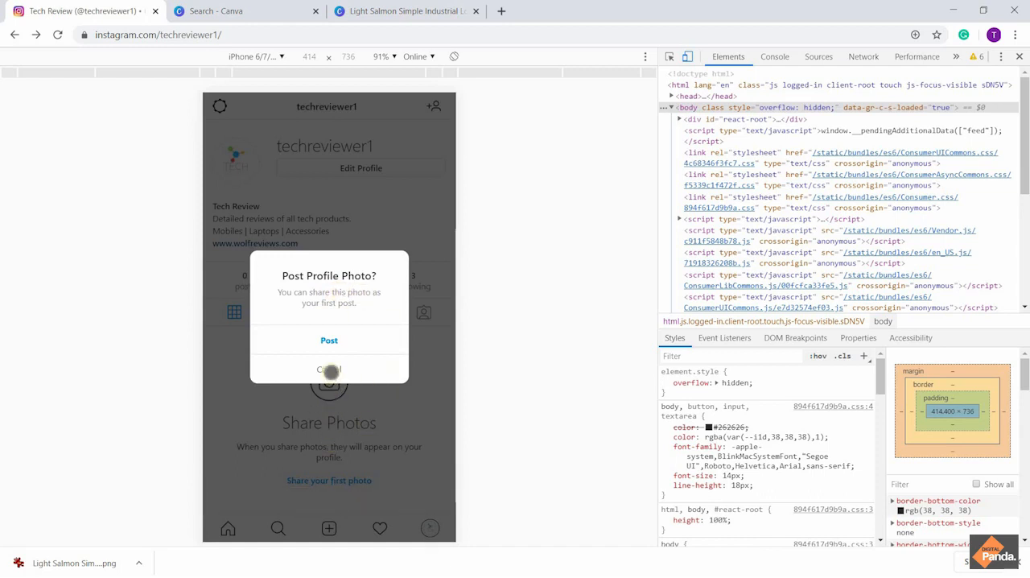
click(330, 370)
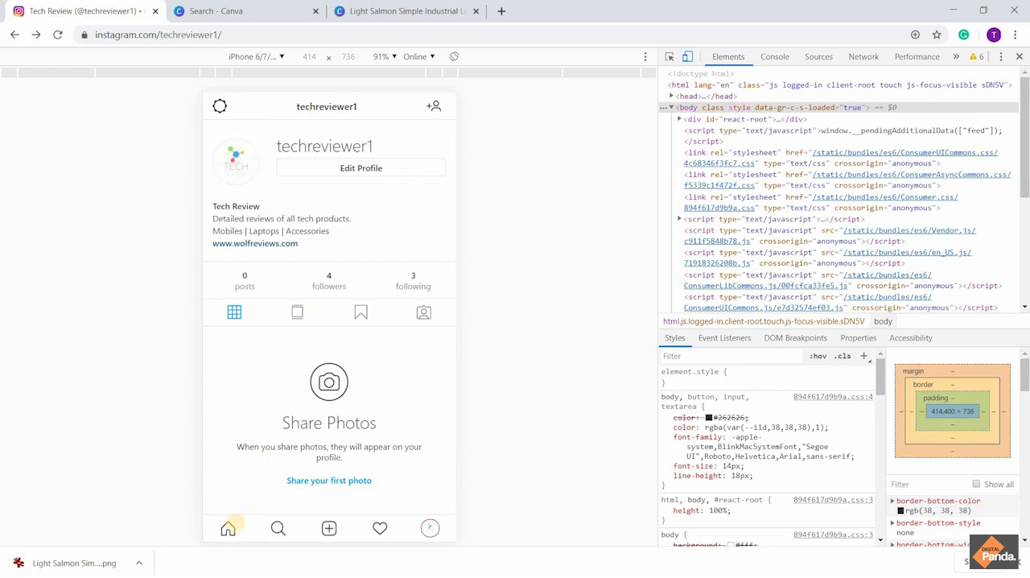
Return to the Instagram home feed and look over its posts
click(229, 528)
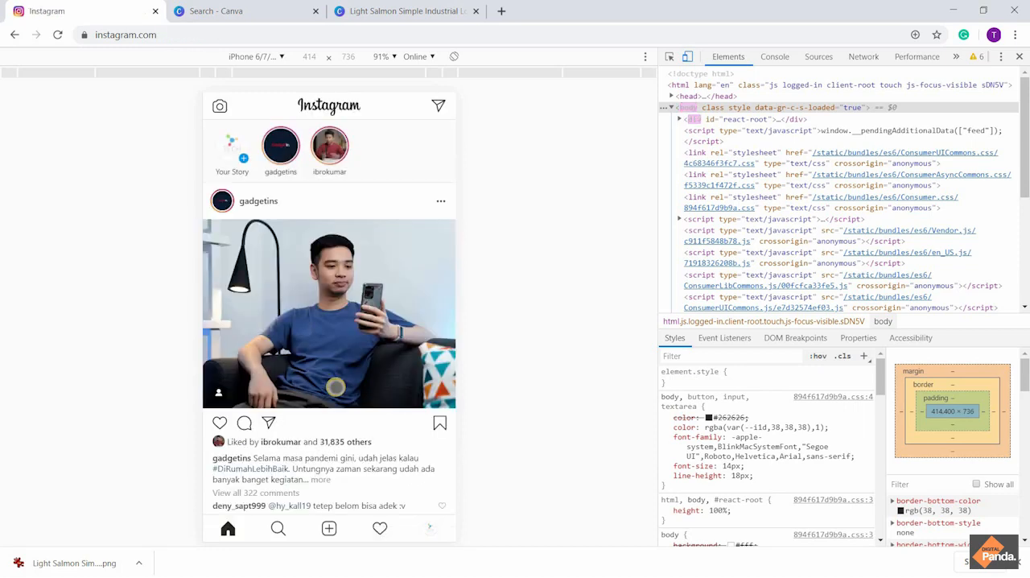
scroll(335, 387, down, 15)
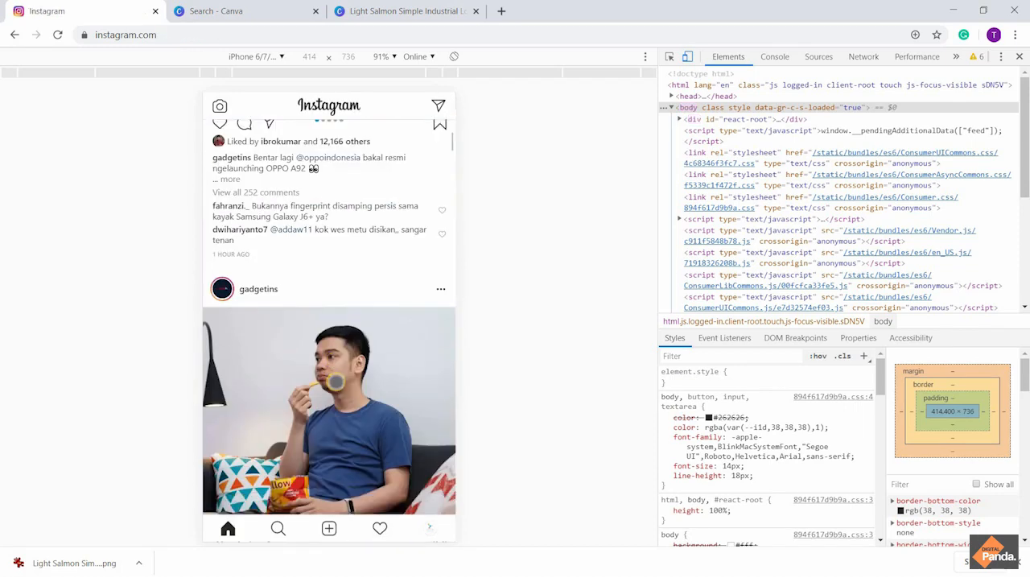
scroll(336, 383, up, 15)
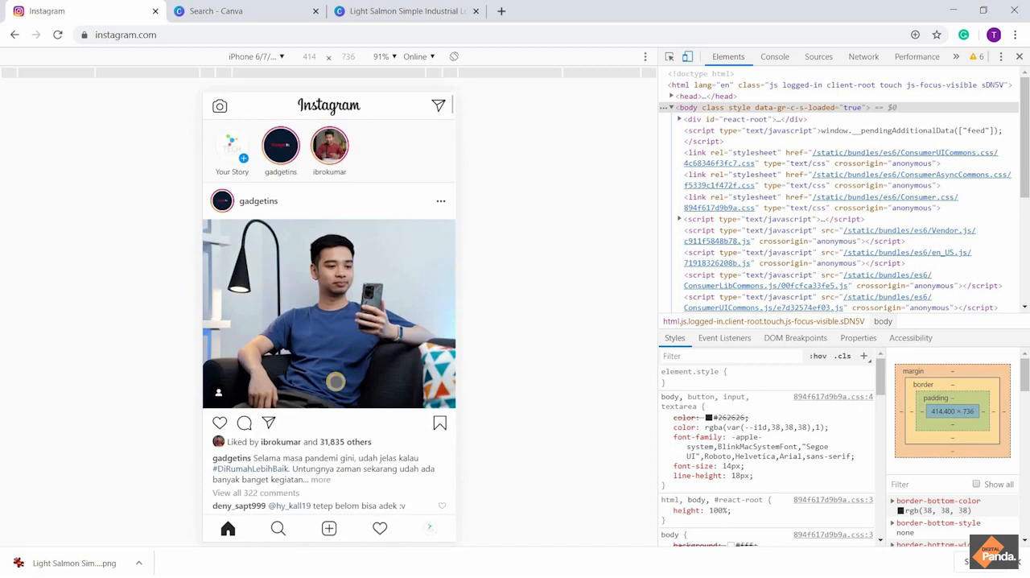
Switch to Canva, close the finished logo design and go back to the Canva home page
click(206, 10)
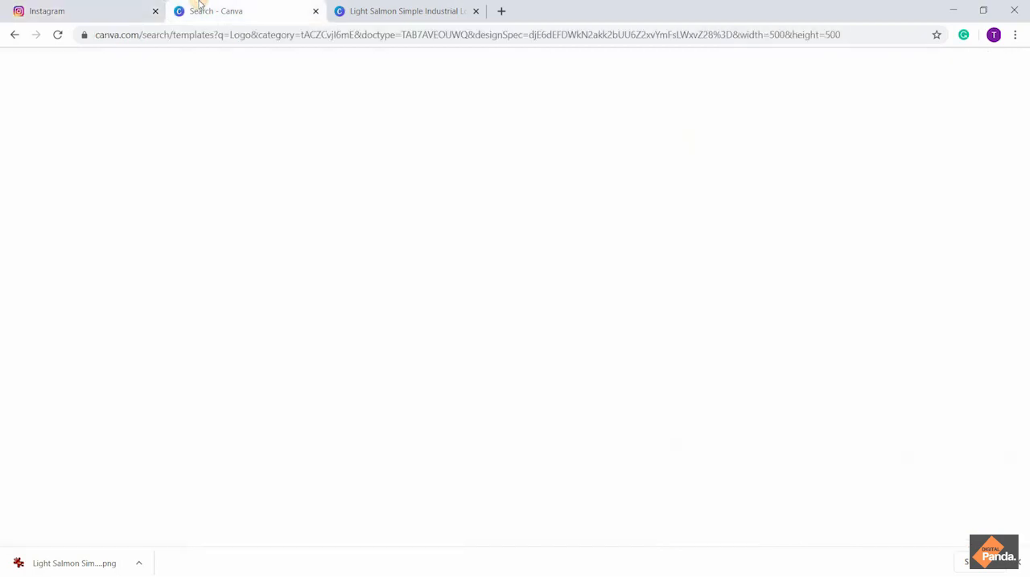
scroll(279, 269, down, 10)
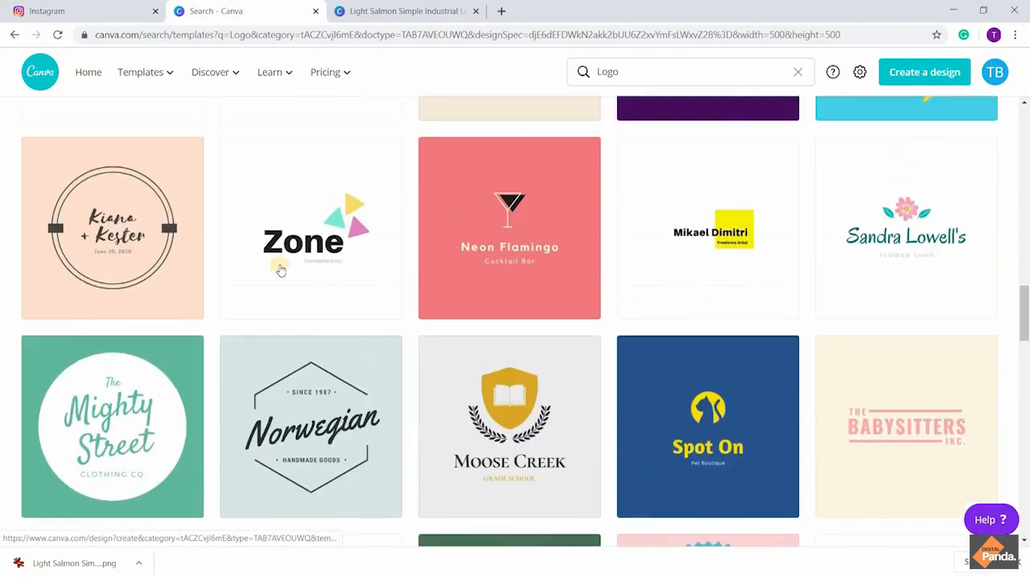
scroll(279, 269, down, 5)
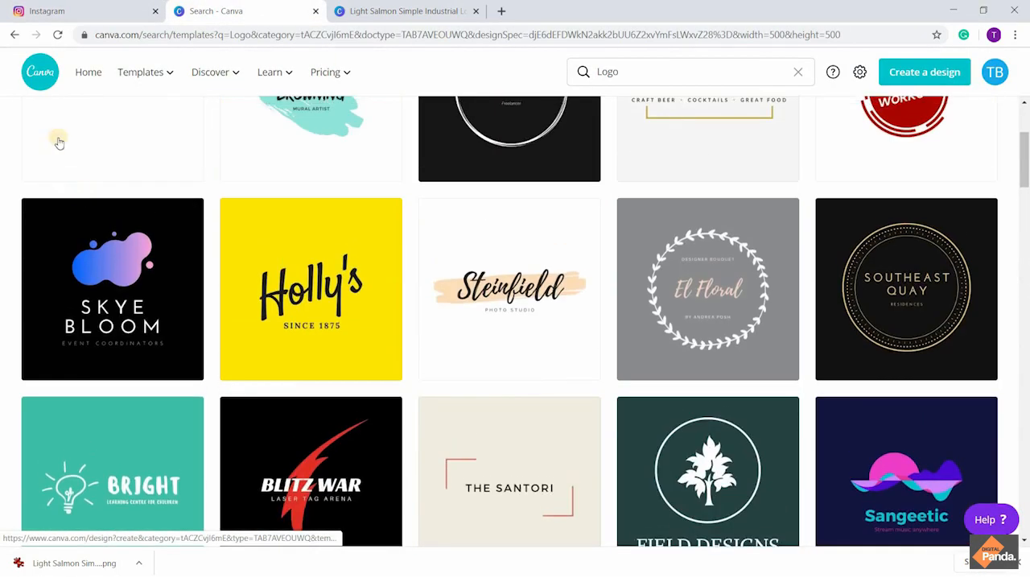
click(454, 10)
click(242, 11)
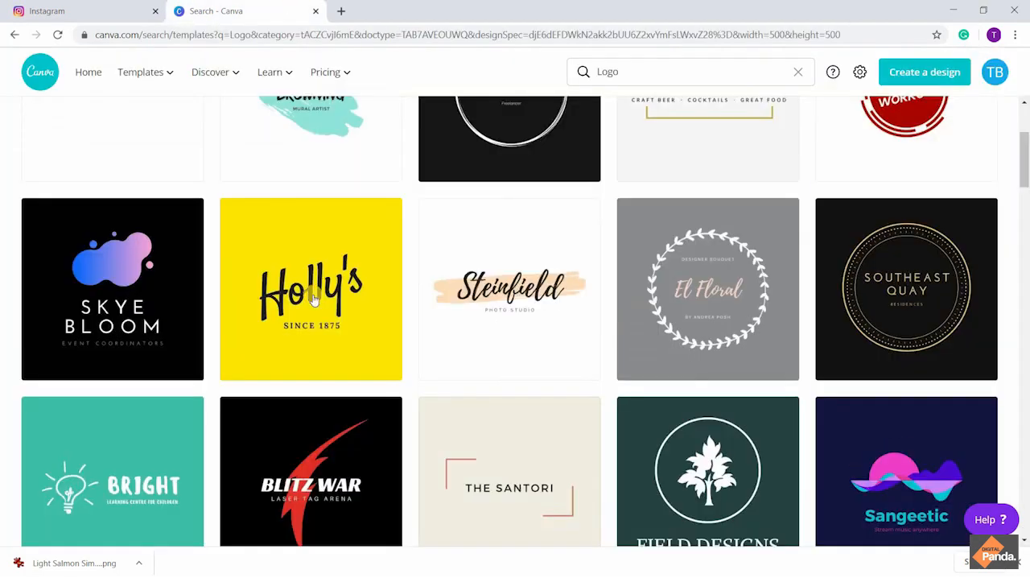
scroll(311, 287, up, 3)
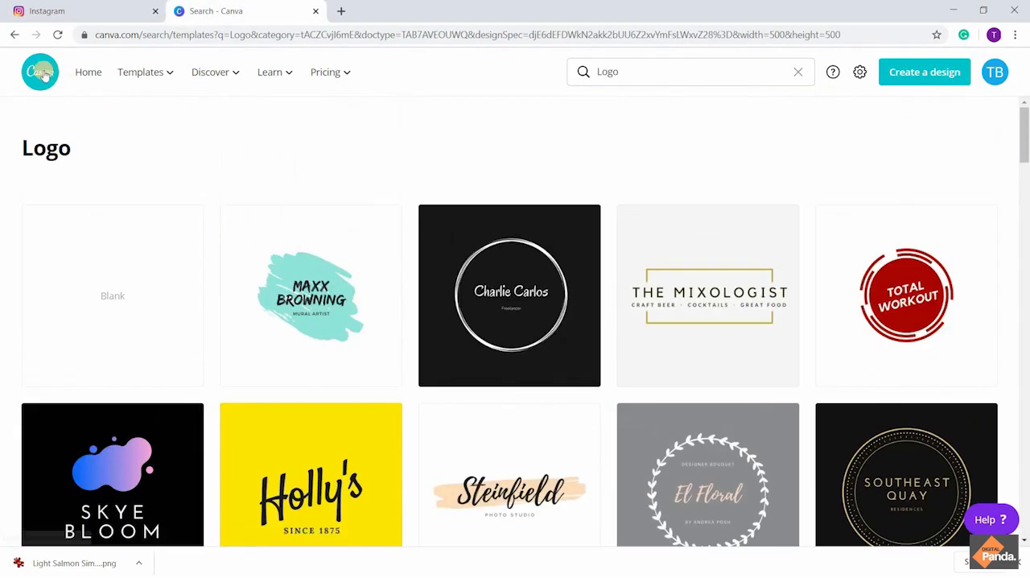
click(88, 71)
Replace the previous search with "instagram" and open the Instagram Post templates
double_click(448, 252)
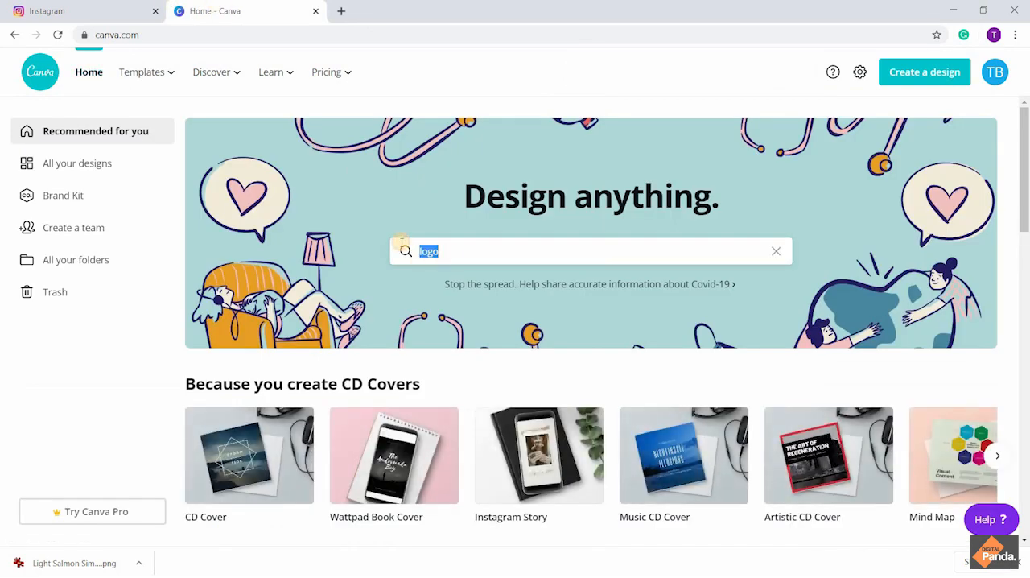
text(insta)
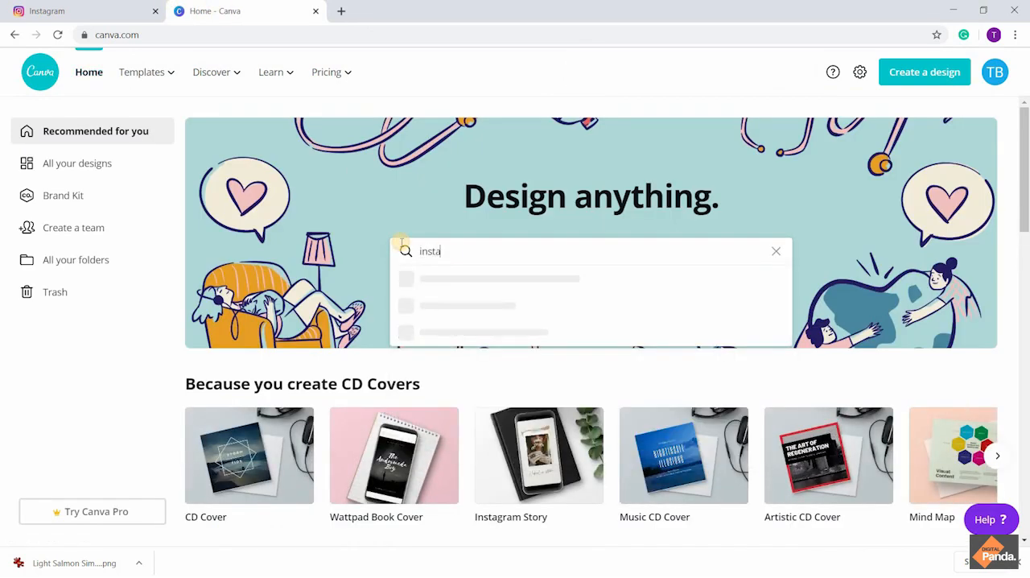
text(gram)
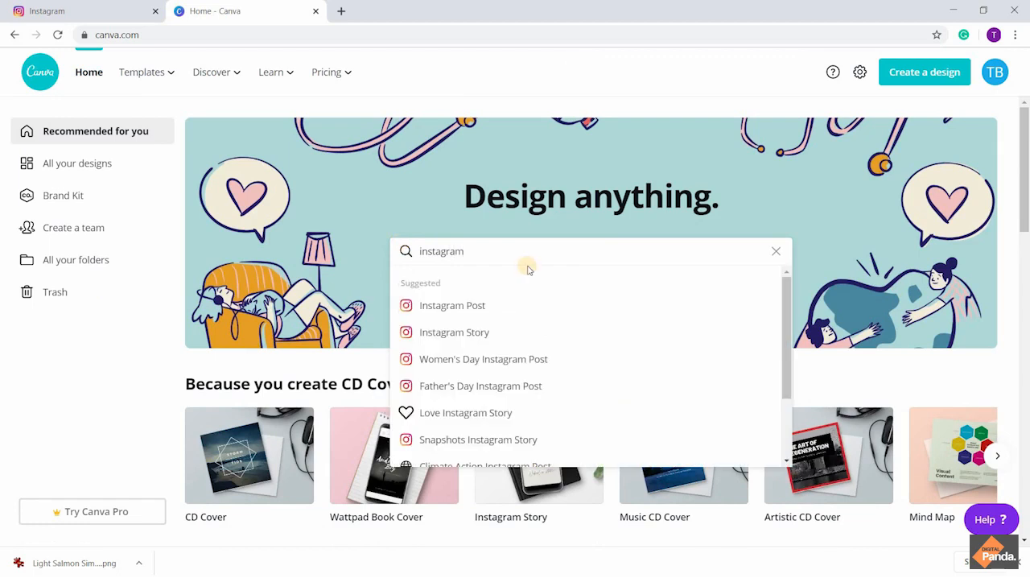
click(535, 309)
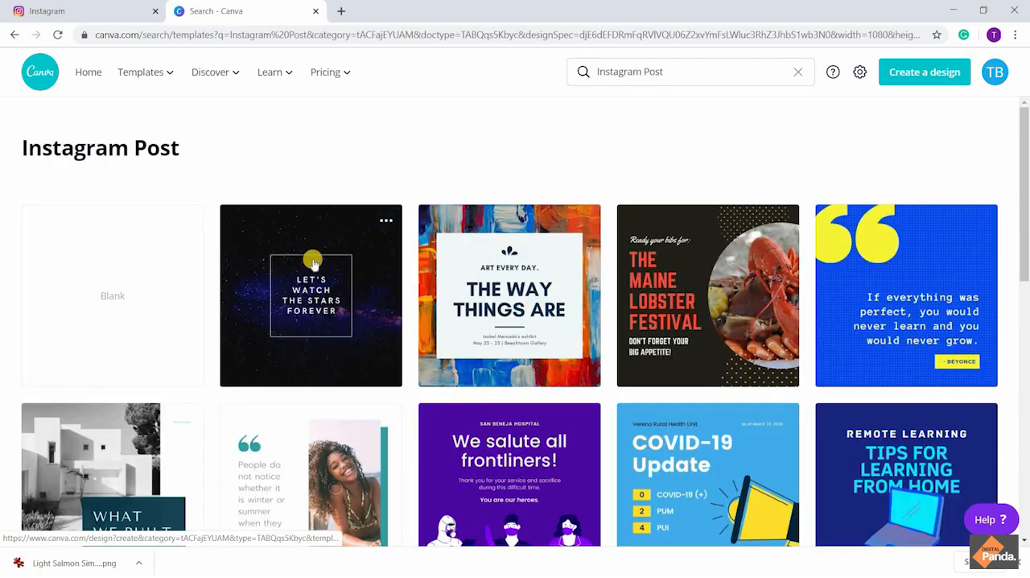
Browse the Instagram Post templates and examine the available layouts, quotes, sale and greeting designs
scroll(302, 346, down, 2)
scroll(298, 342, down, 1)
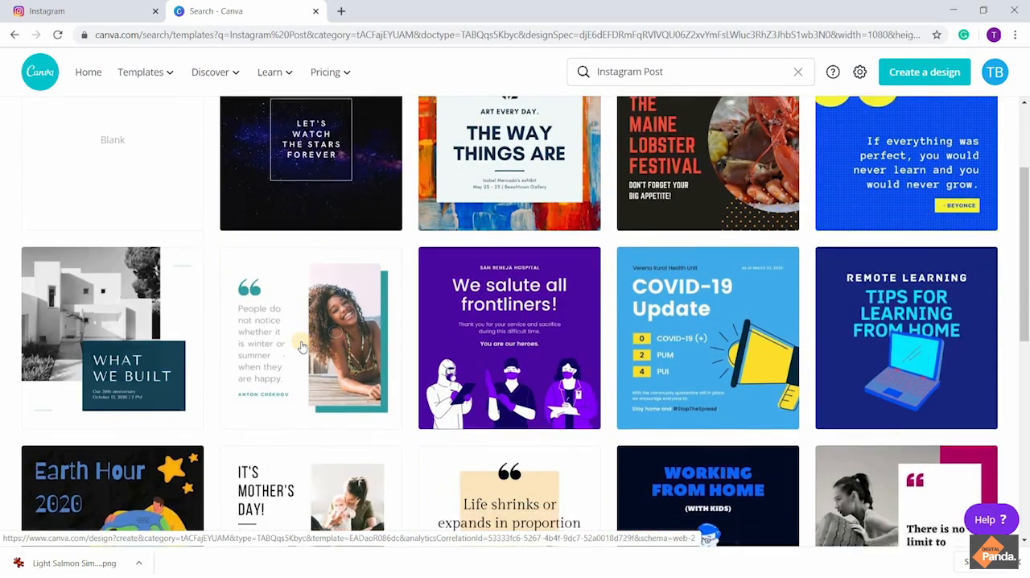
scroll(302, 344, up, 3)
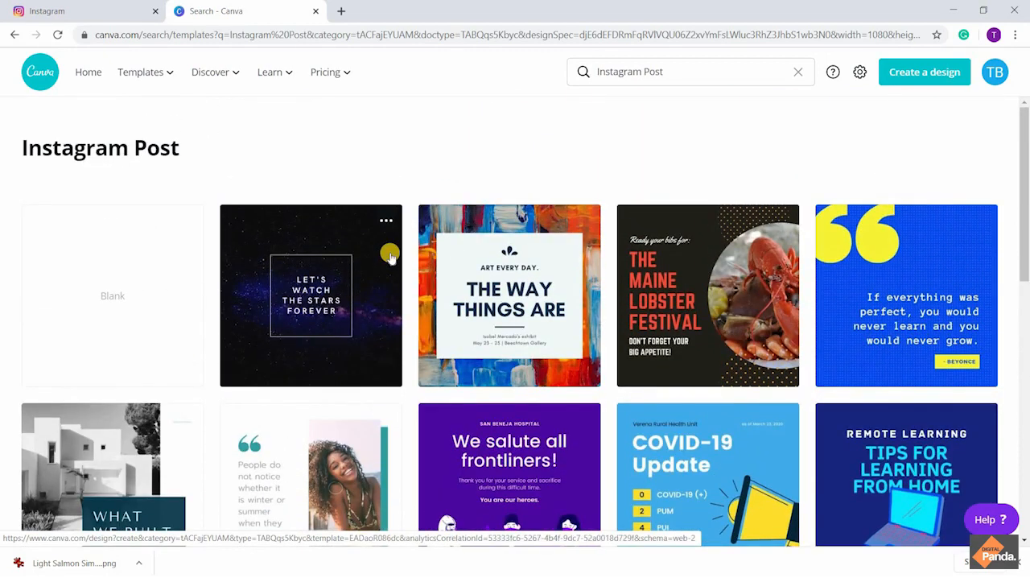
scroll(390, 254, down, 4)
scroll(390, 256, down, 5)
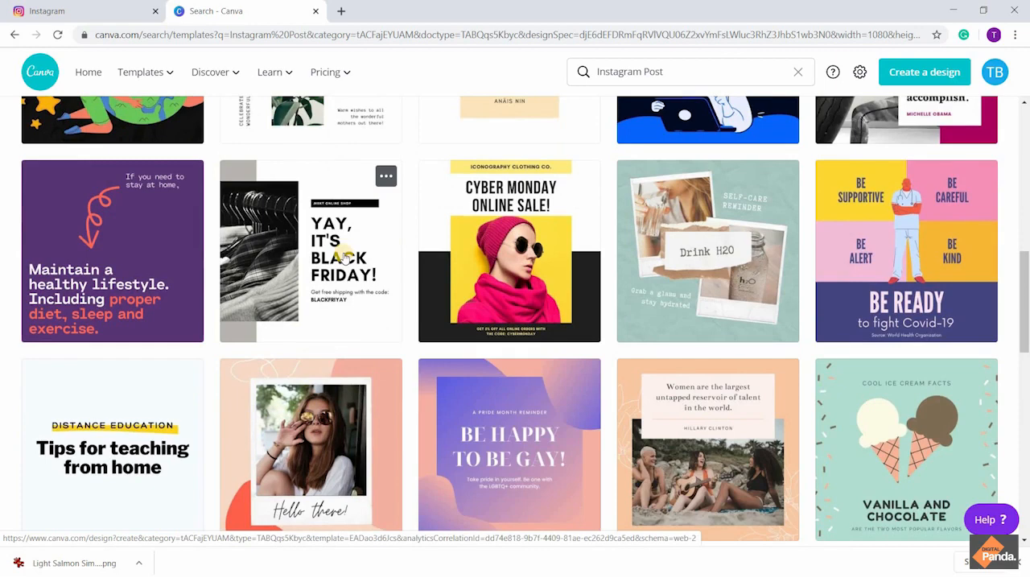
scroll(343, 256, down, 2)
scroll(343, 256, down, 5)
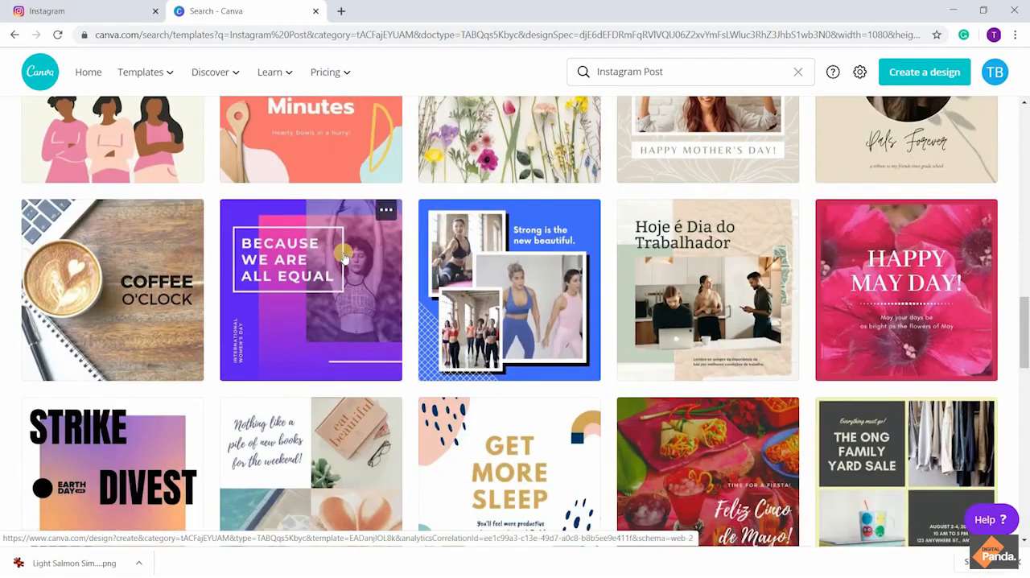
scroll(344, 256, up, 2)
scroll(344, 256, down, 1)
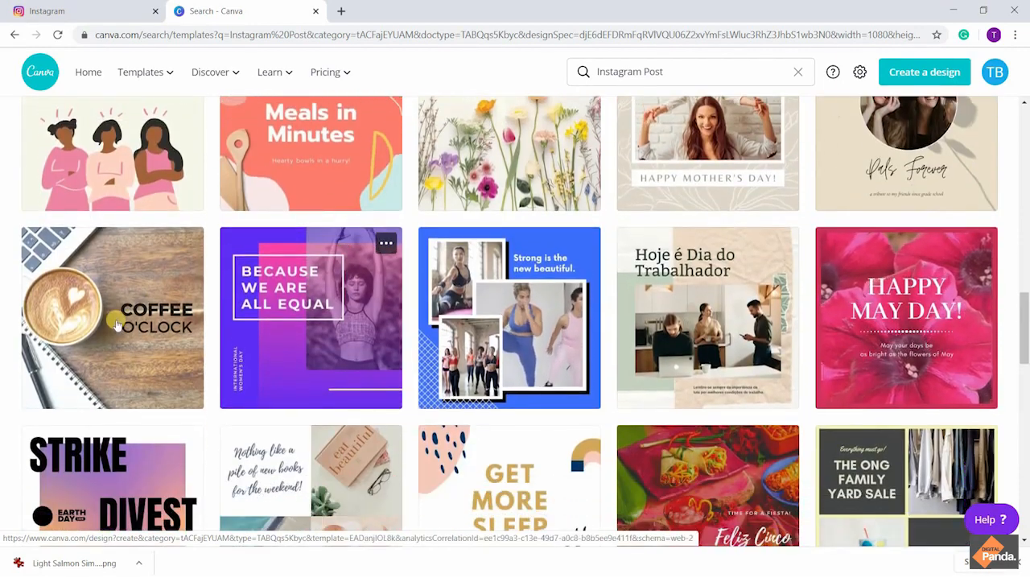
scroll(117, 322, down, 3)
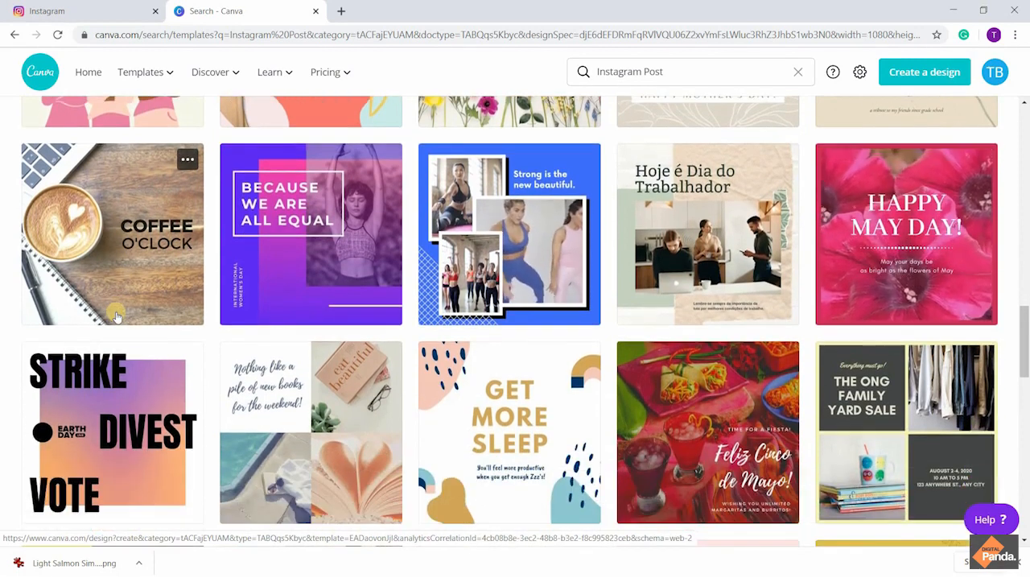
scroll(116, 316, up, 3)
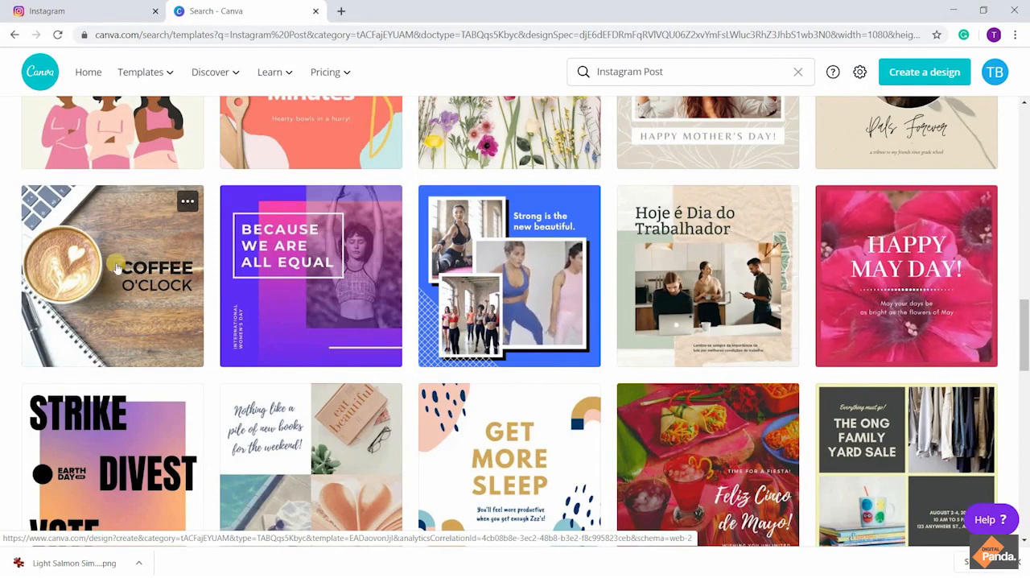
scroll(117, 267, down, 6)
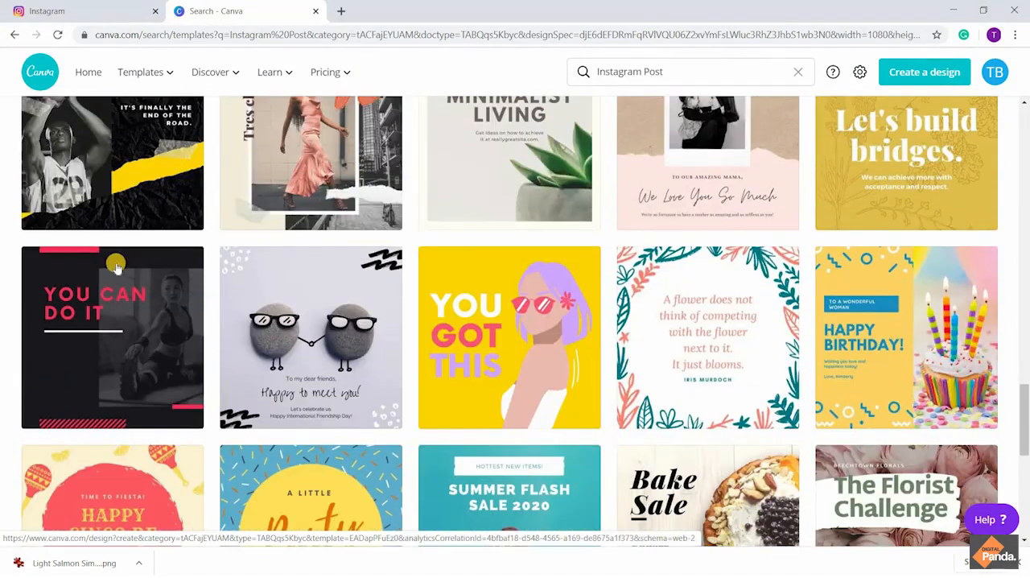
scroll(117, 267, down, 2)
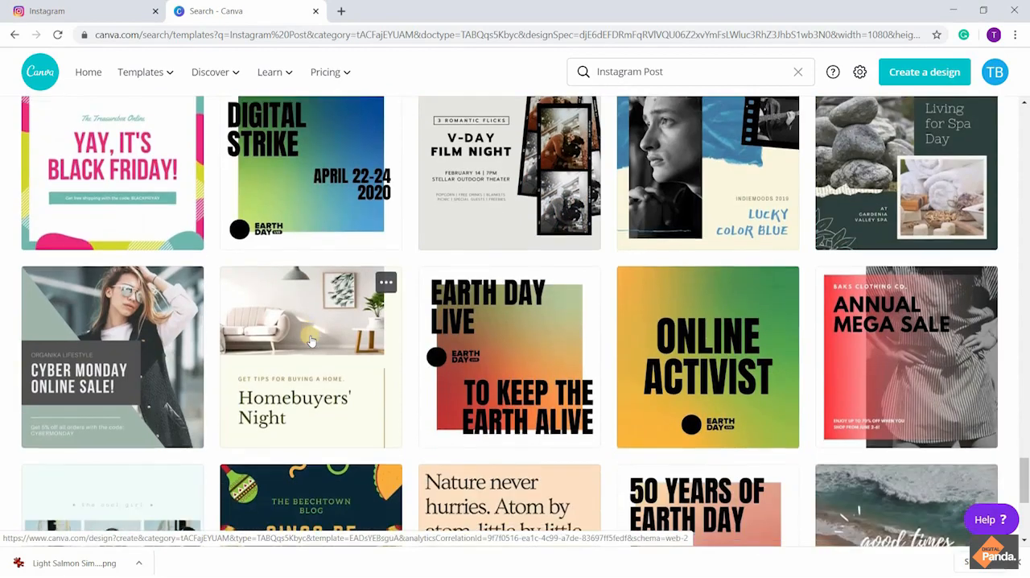
scroll(311, 341, down, 5)
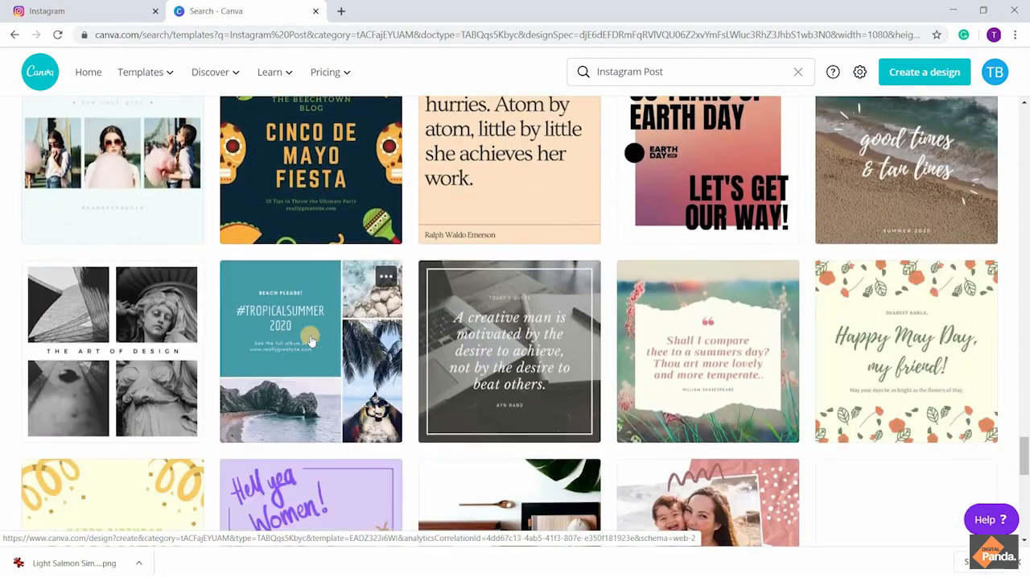
scroll(310, 341, down, 4)
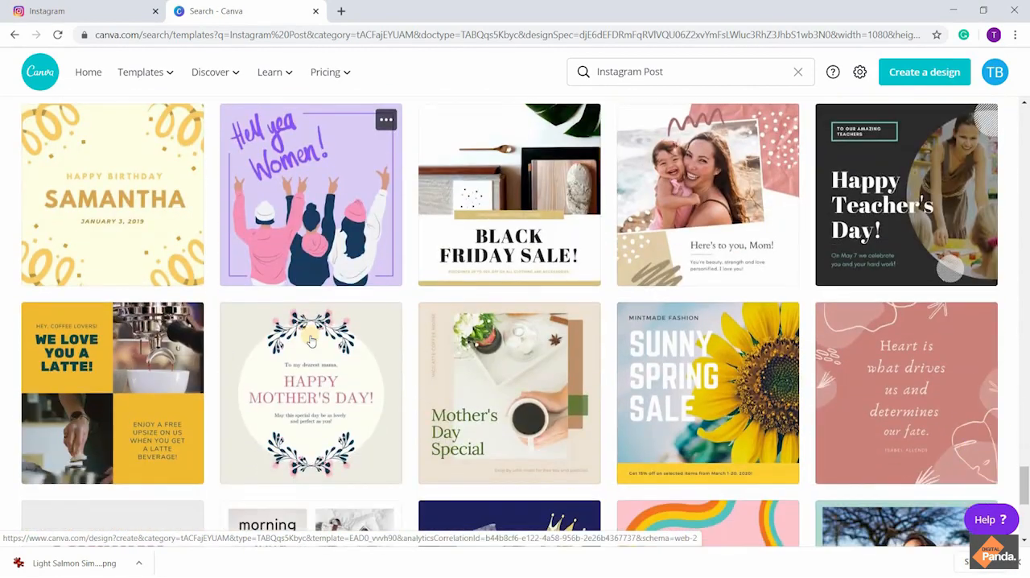
scroll(311, 341, down, 3)
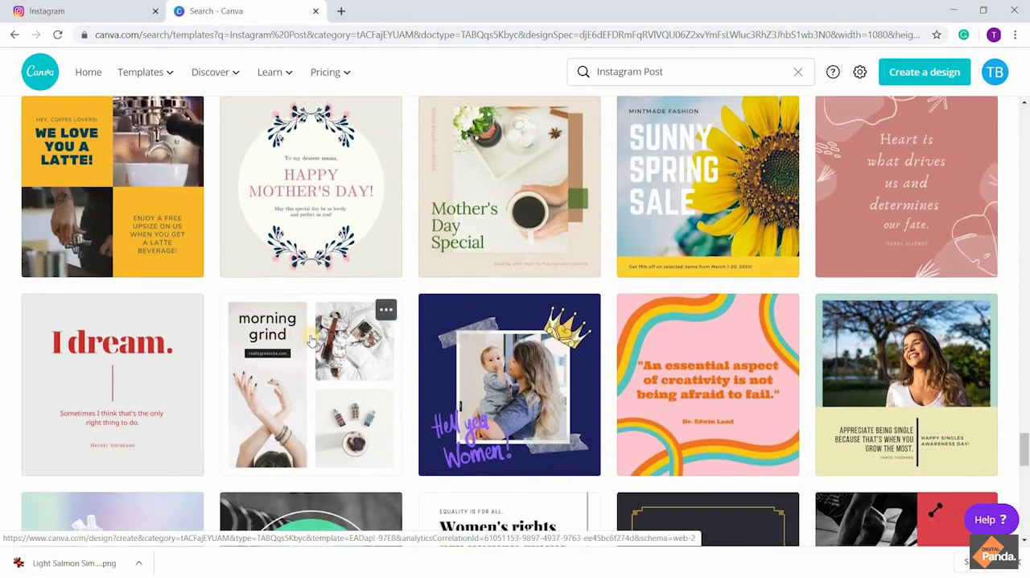
Find the black-and-white "Be a Travel Photographer" design among the Instagram Post templates and open it for editing
scroll(310, 341, down, 6)
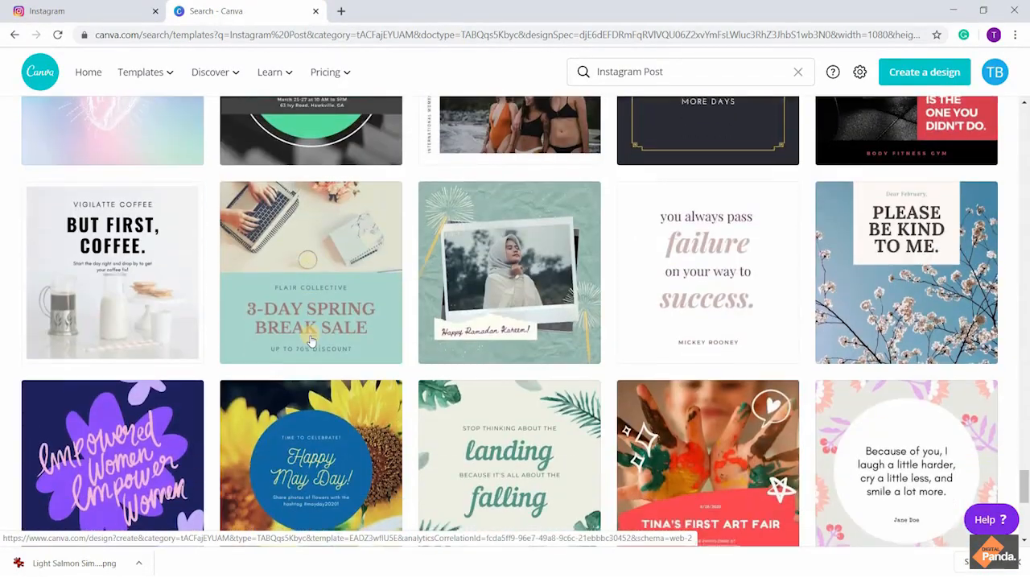
scroll(311, 341, down, 6)
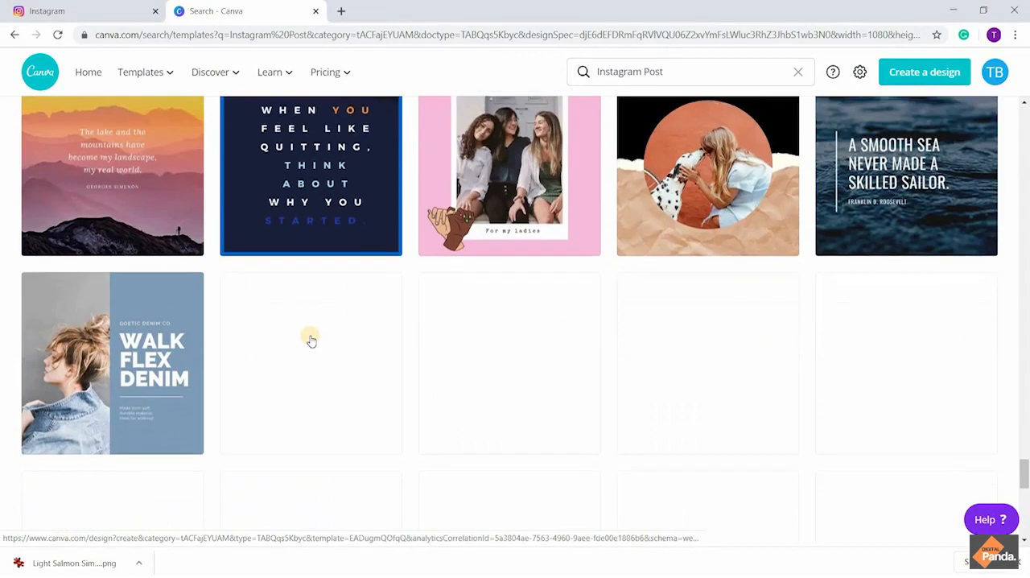
scroll(311, 341, down, 2)
scroll(311, 341, down, 1)
scroll(310, 342, up, 1)
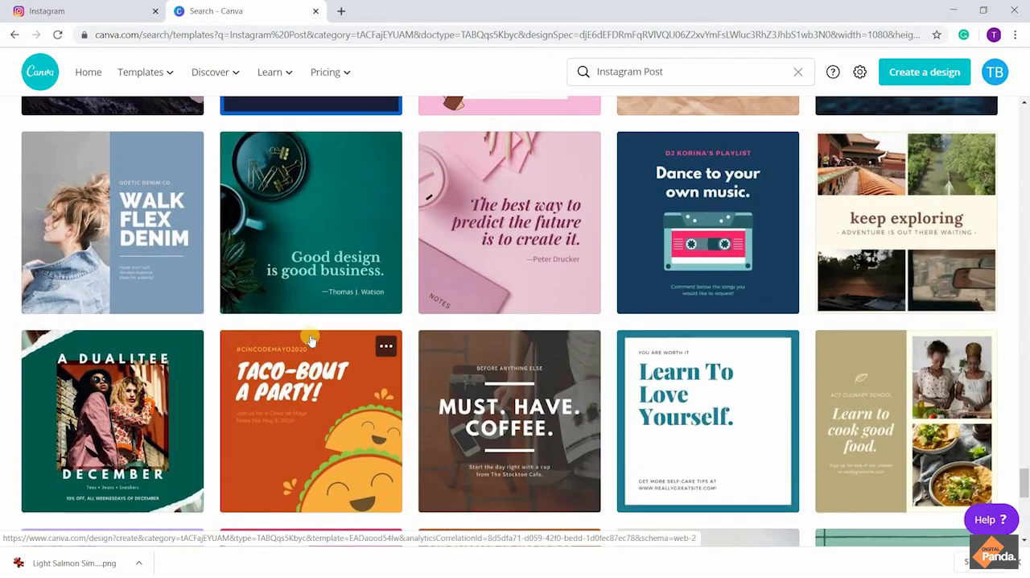
scroll(311, 341, up, 1)
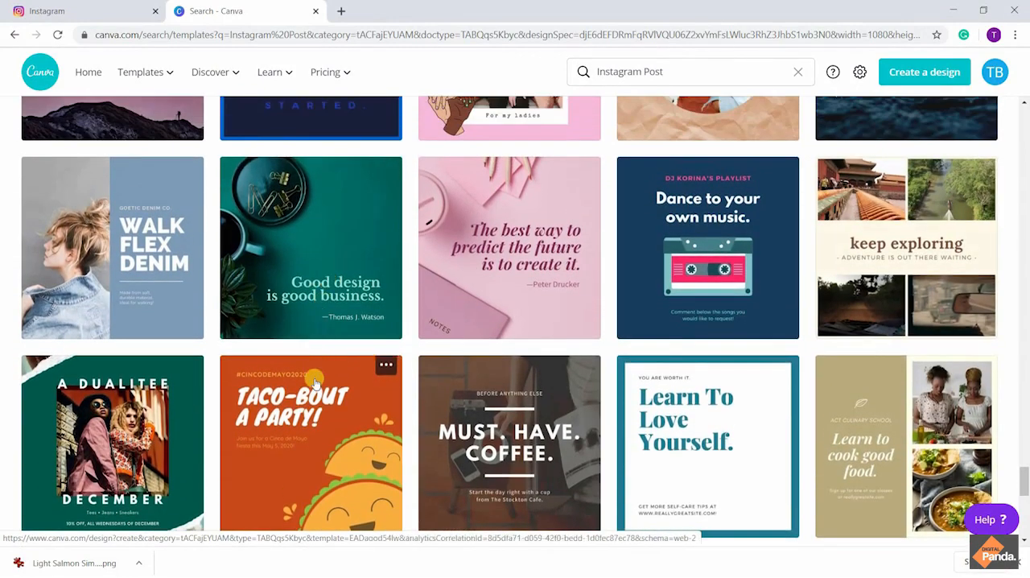
scroll(315, 383, down, 2)
scroll(315, 383, down, 2)
scroll(315, 383, down, 5)
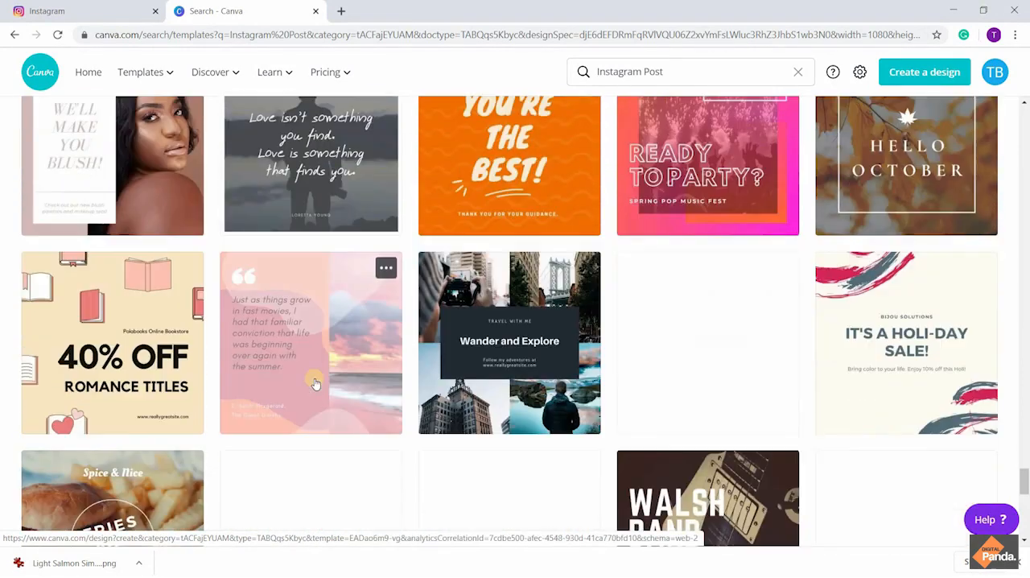
scroll(314, 383, down, 5)
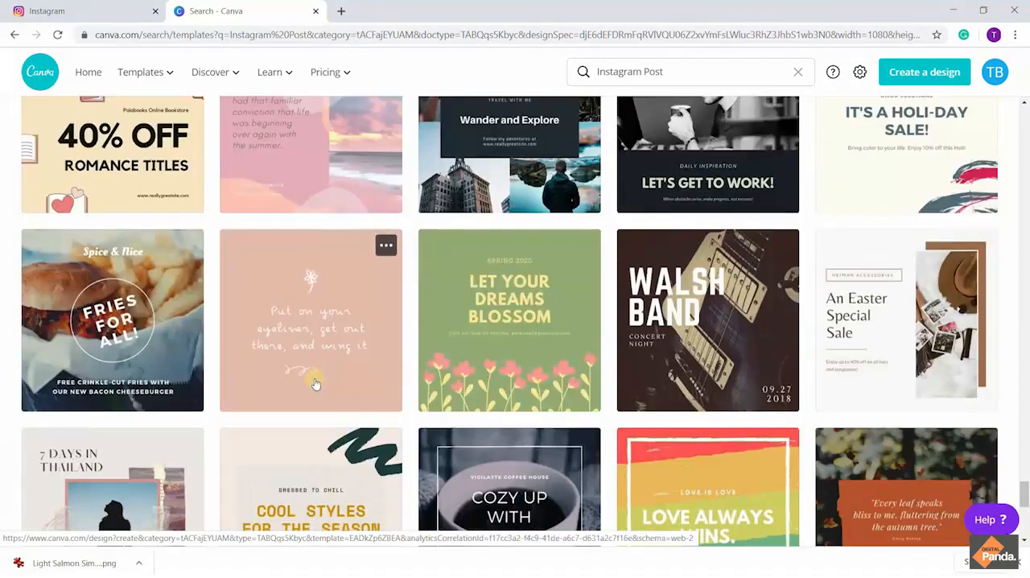
scroll(315, 379, down, 6)
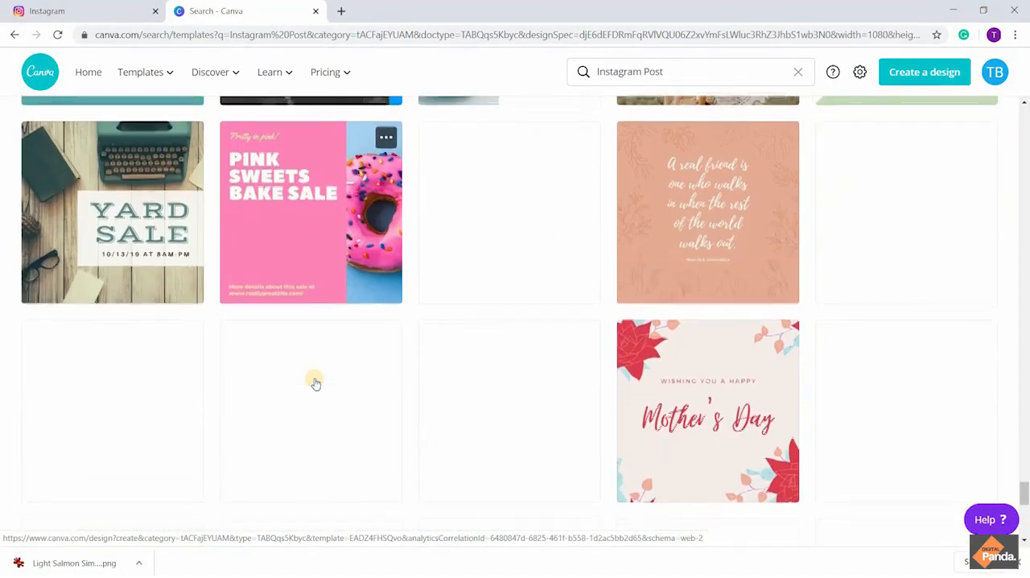
scroll(315, 379, up, 1)
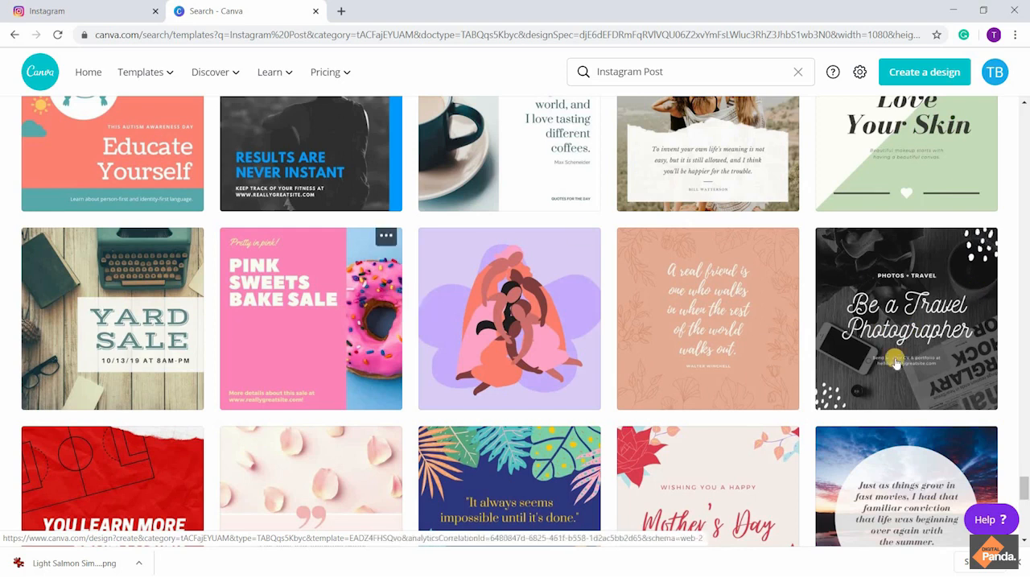
click(929, 322)
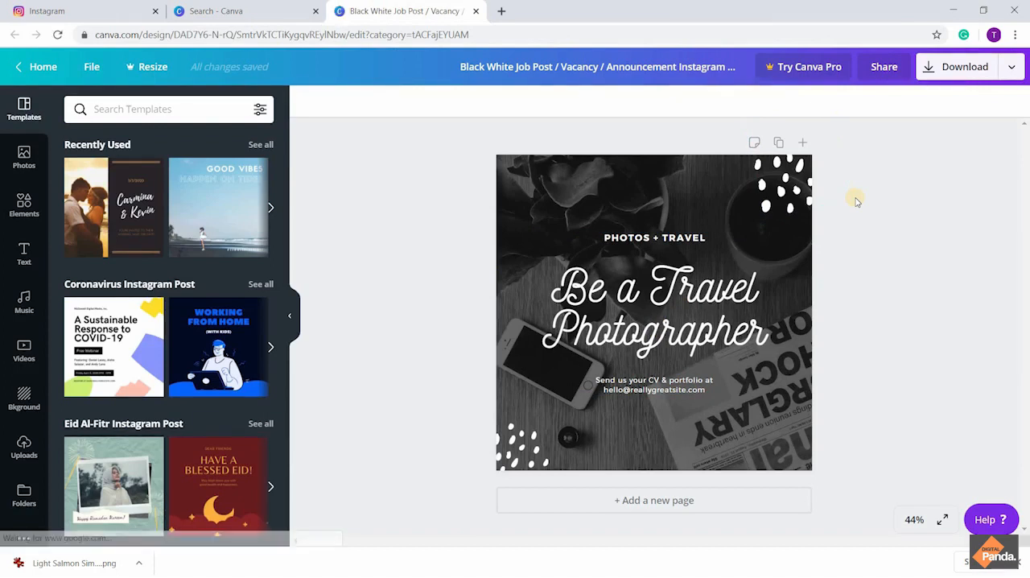
Replace the "Be a Travel Photographer" headline text with "Detailed review"
click(680, 237)
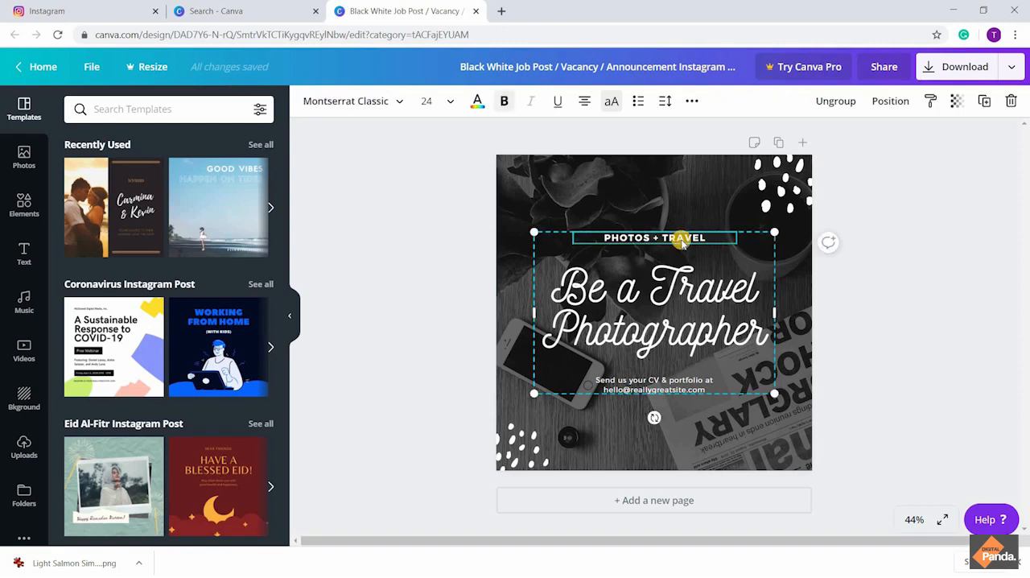
double_click(680, 238)
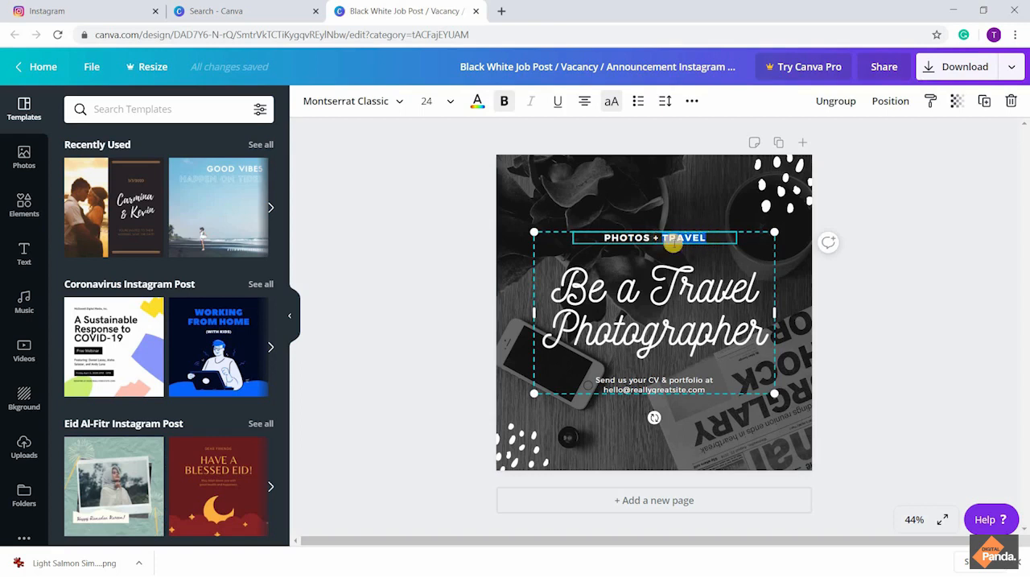
click(679, 236)
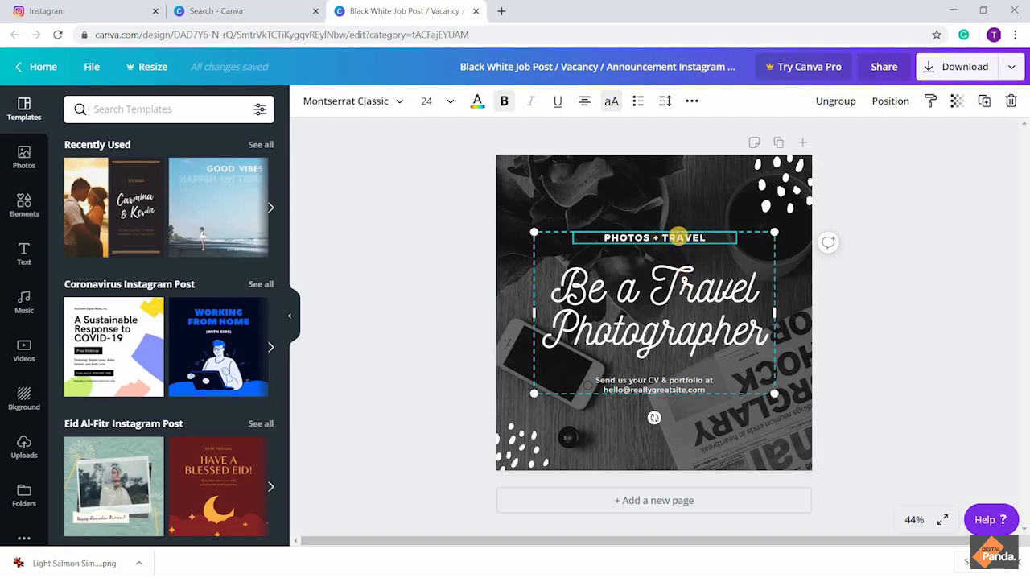
click(680, 283)
click(682, 285)
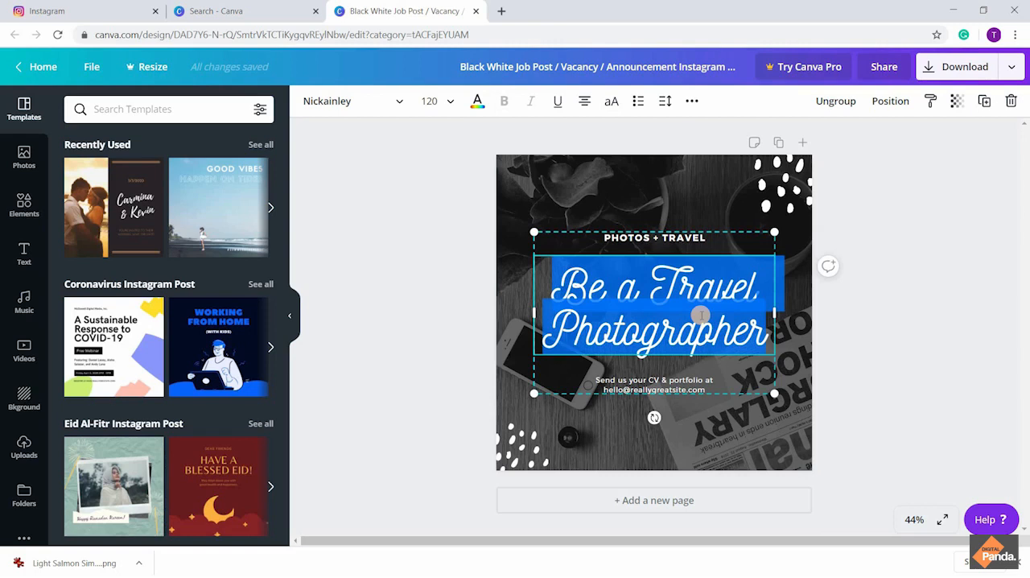
text(De)
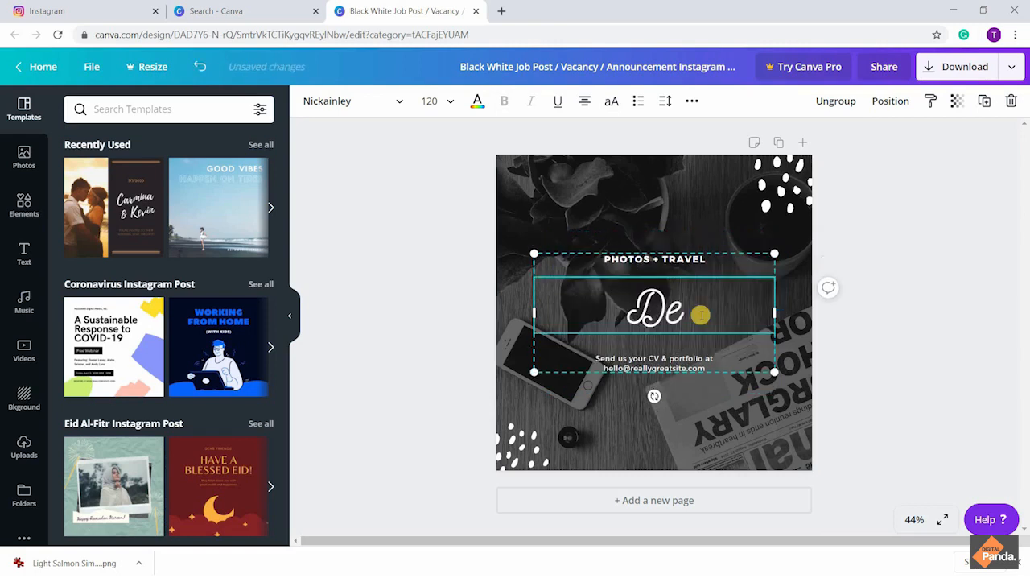
text(tailed)
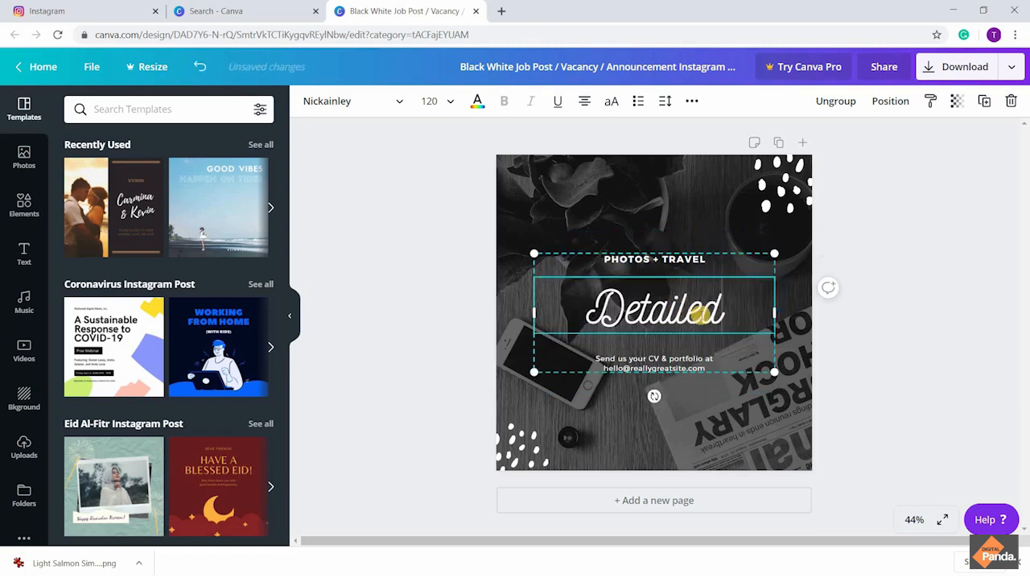
text( re)
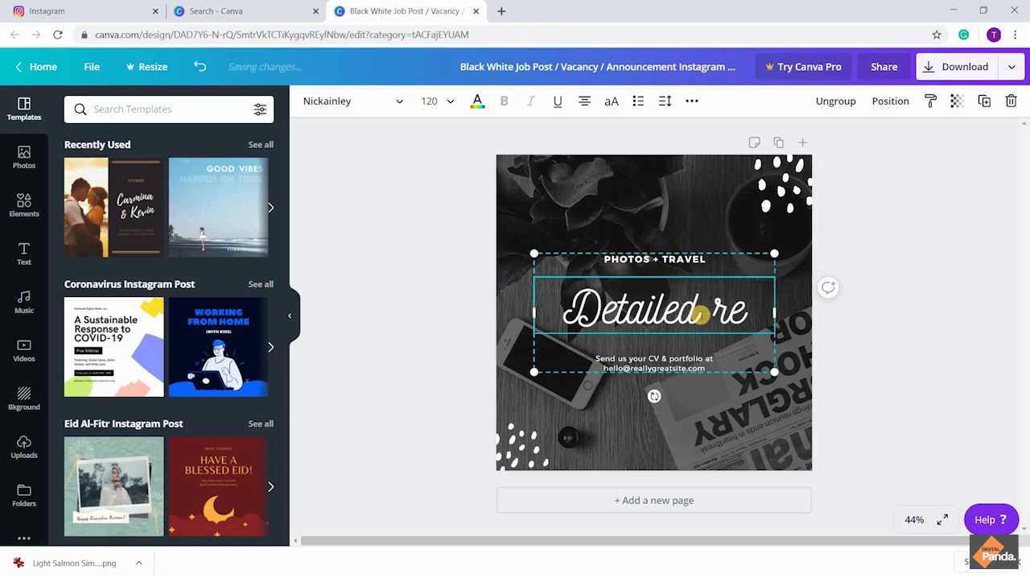
text(view)
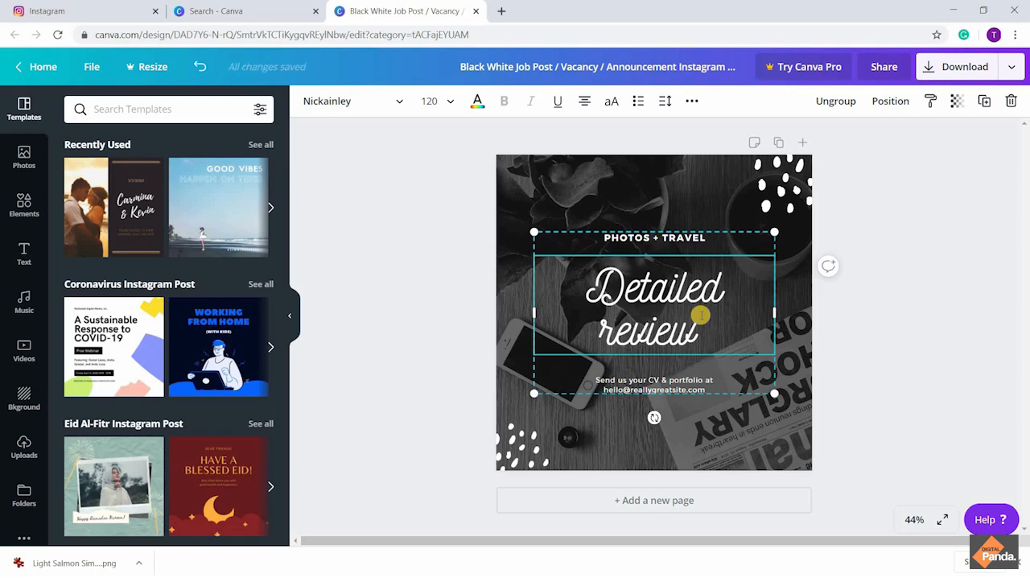
Clear the headline text and enter "Best Gadgets Reviews" instead
key(BackSpace)
key(BackSpace)
key(BackSpace)
key(BackSpace)
key(BackSpace)
key(BackSpace)
key(BackSpace)
key(BackSpace)
key(BackSpace)
key(BackSpace)
key(BackSpace)
key(BackSpace)
key(BackSpace)
key(BackSpace)
key(BackSpace)
key(BackSpace)
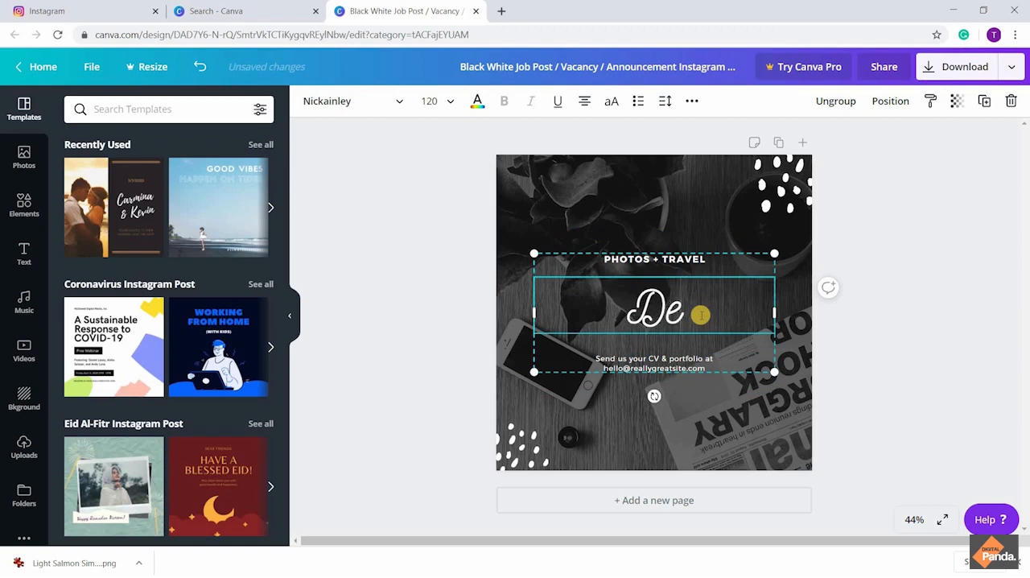
text(Bes)
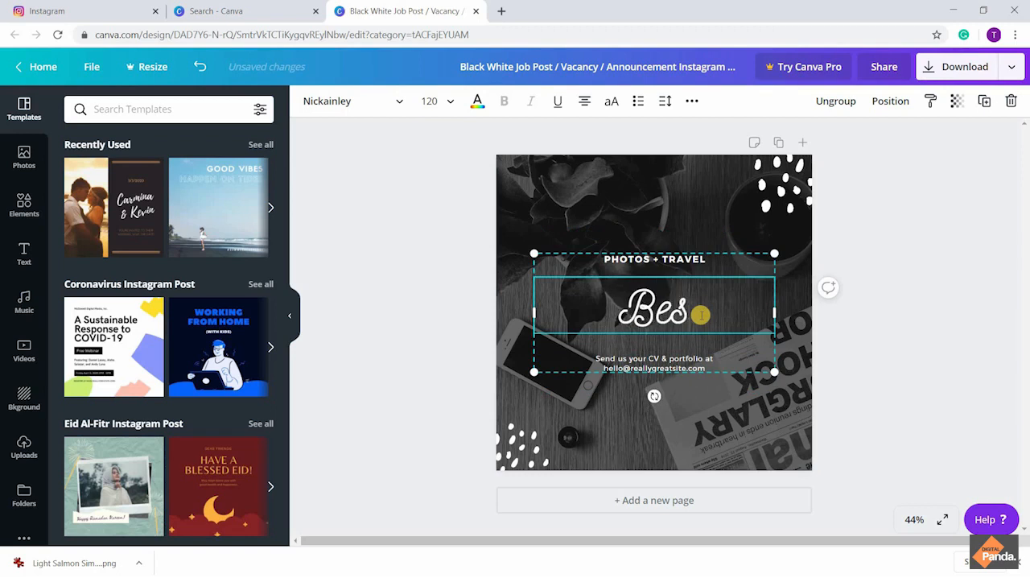
text(t Ga)
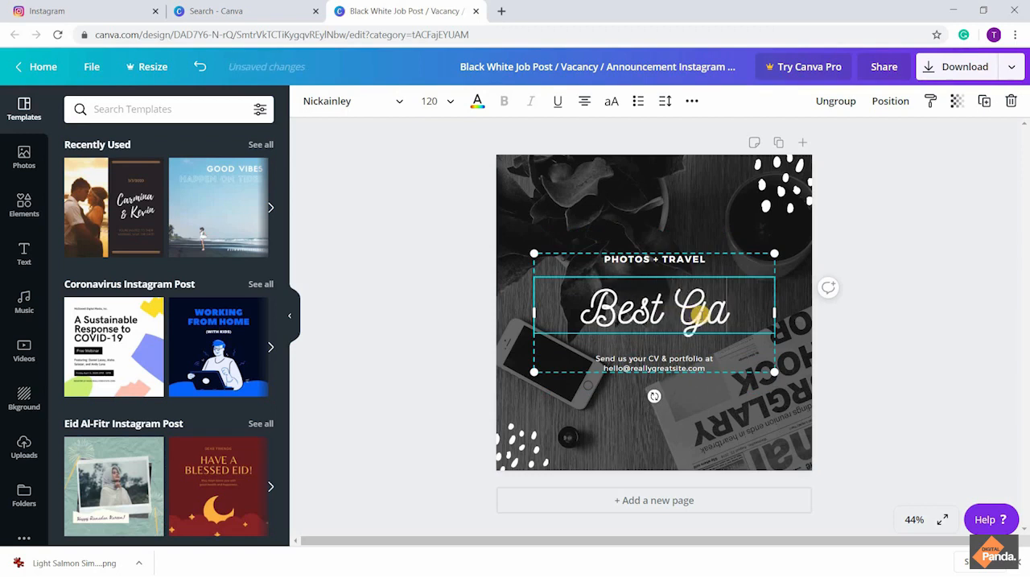
text(dgets)
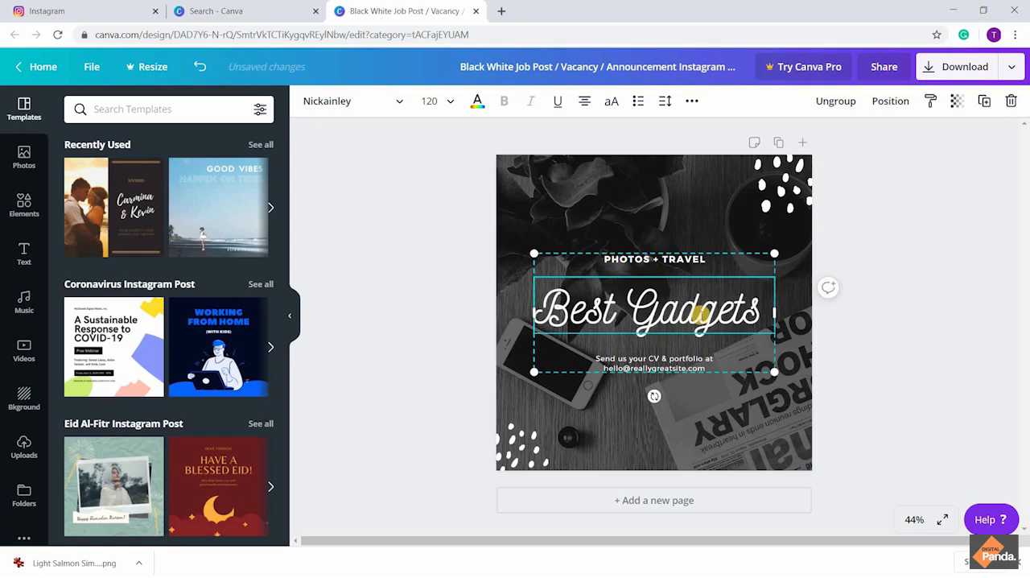
text( RE)
key(BackSpace)
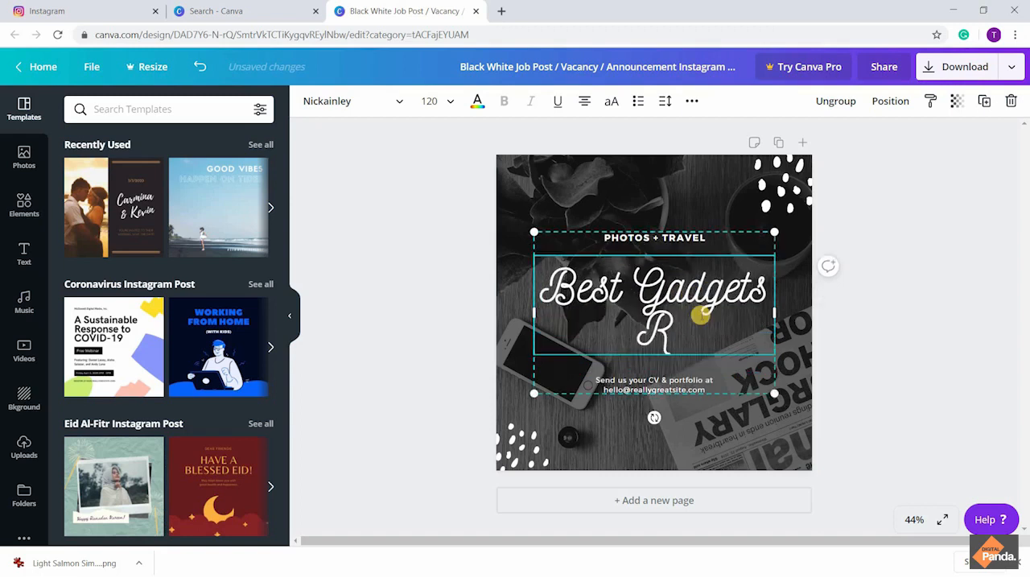
text(evi)
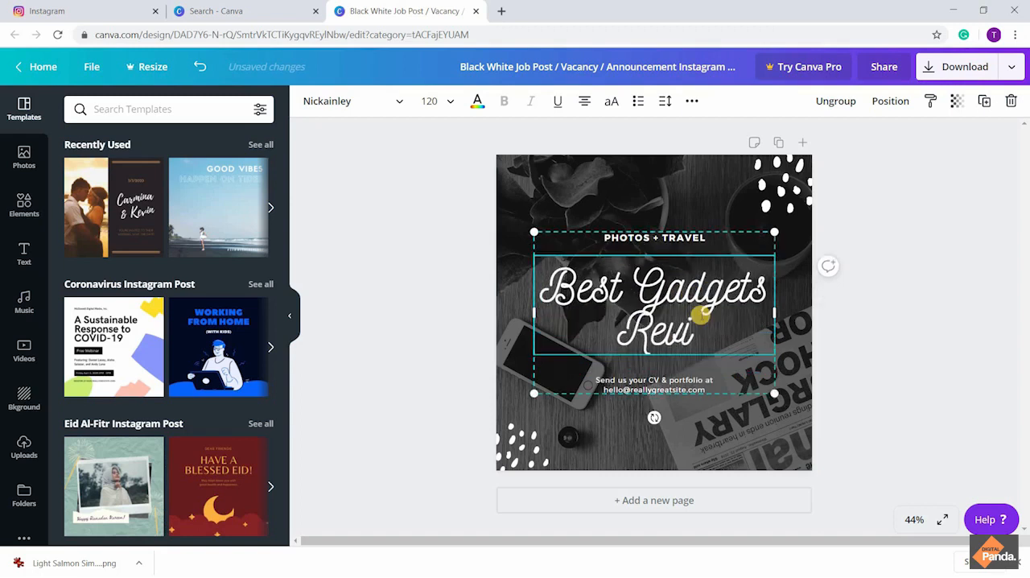
text(ews)
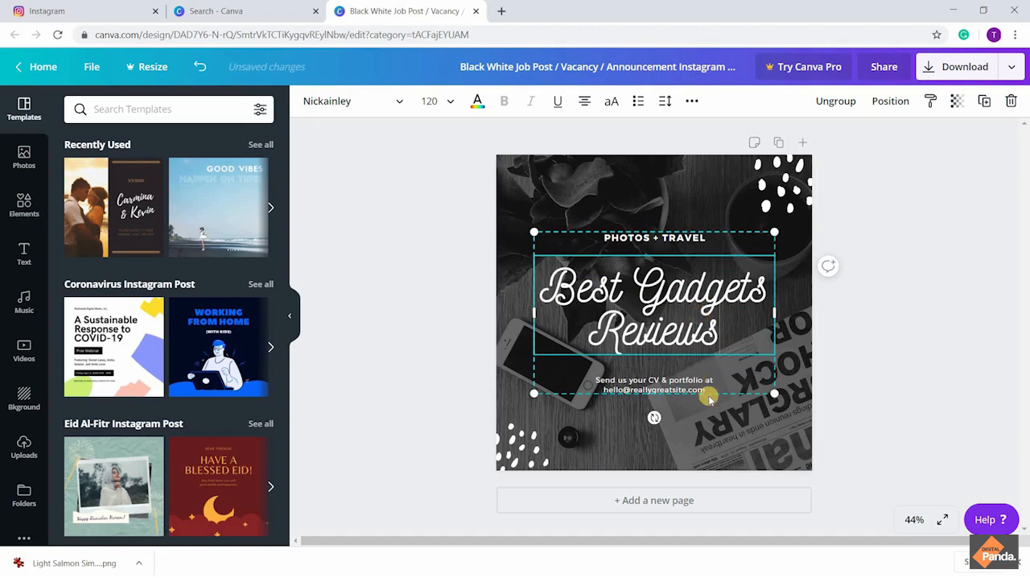
Replace the "PHOTOS + TRAVEL" line above the headline with "MOBILES | LAPTOPS | ACCESSORIES"
click(690, 236)
drag(705, 236, 602, 236)
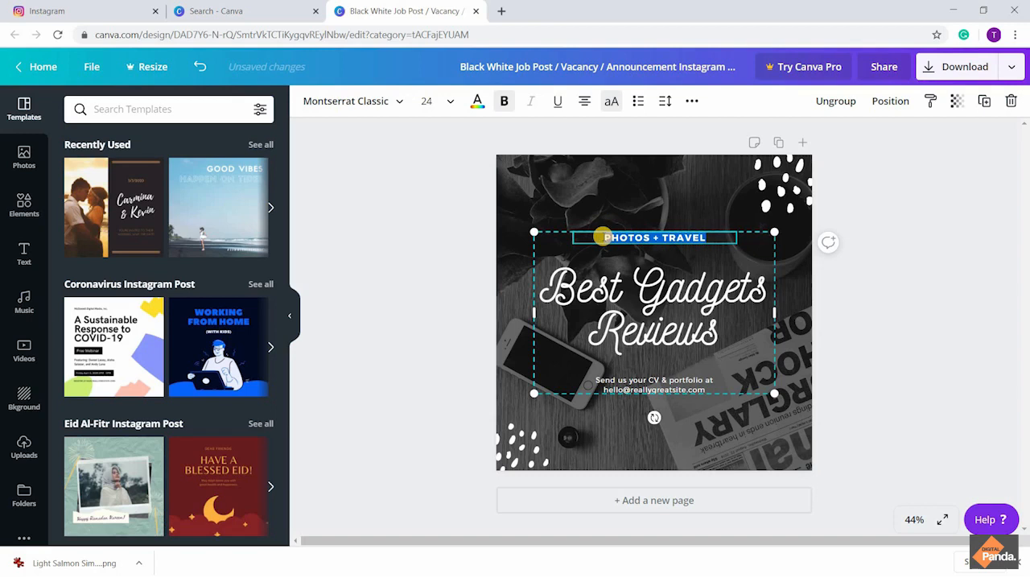
text(M)
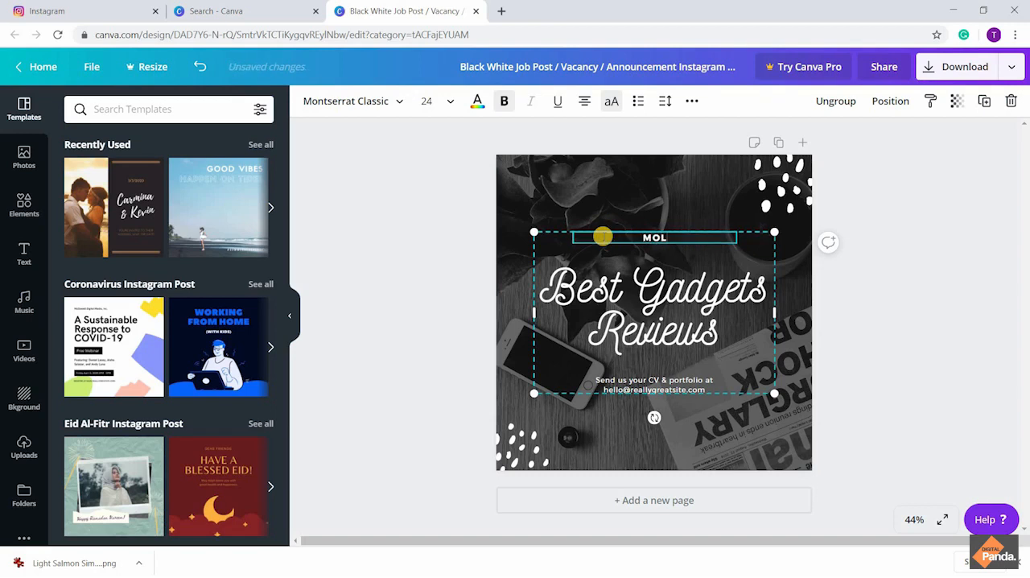
text(OBILES })
key(BackSpace)
text(| LAPTOPS)
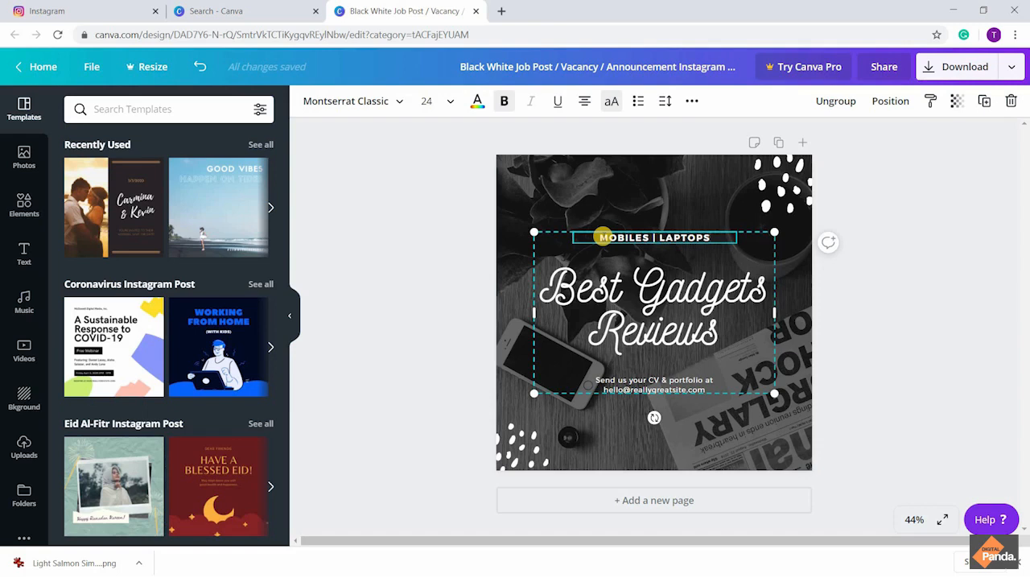
text( | )
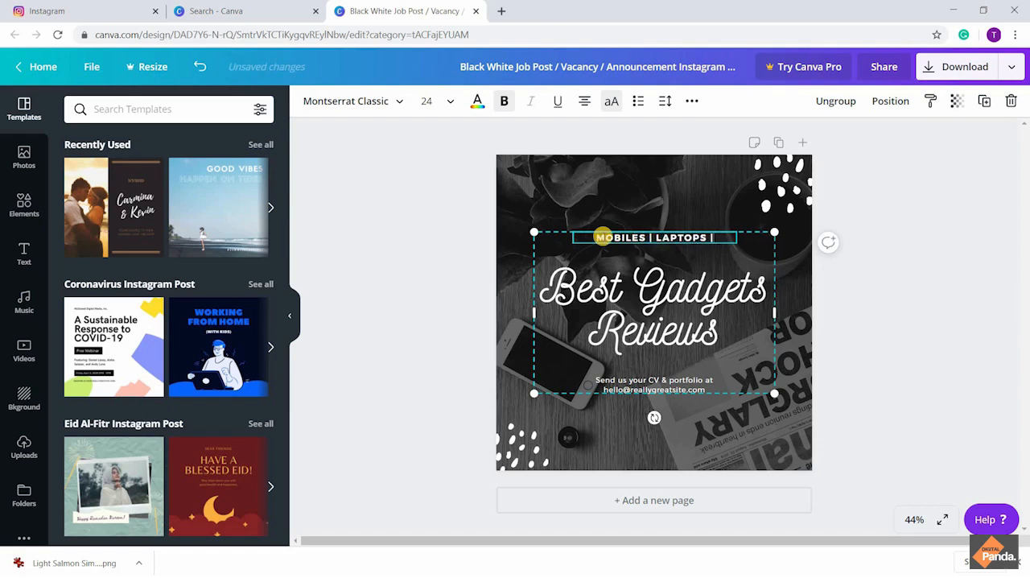
text(ACC)
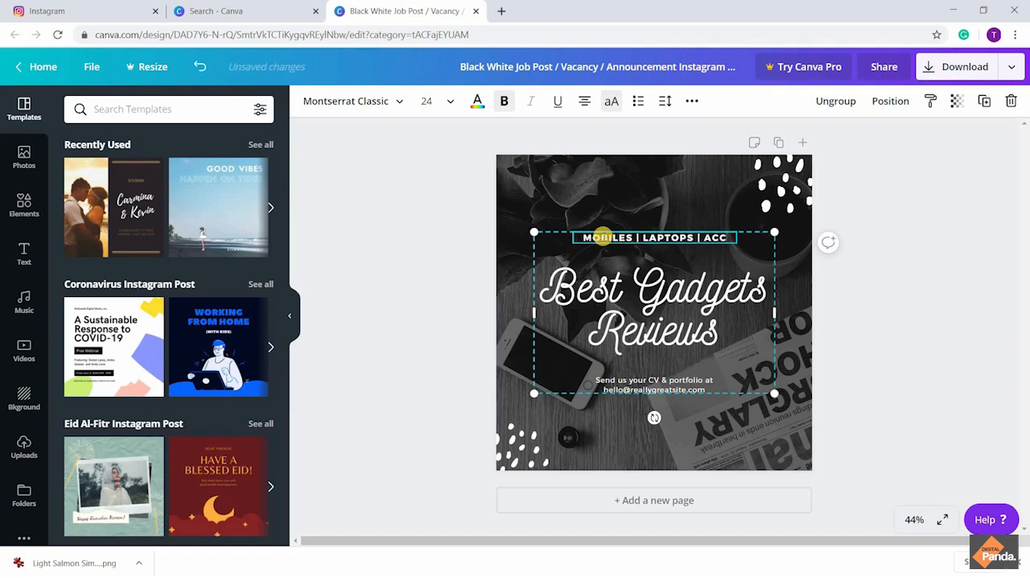
text(ESSORIES)
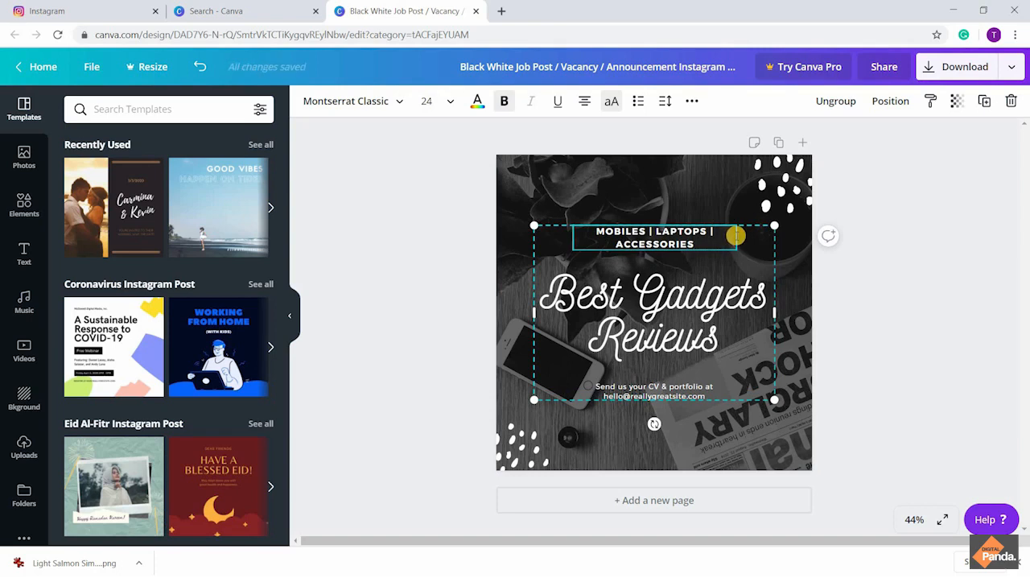
Remove the vertical bar after "LAPTOPS" in the line above the headline
click(714, 232)
key(BackSpace)
key(BackSpace)
click(698, 388)
drag(705, 394, 594, 386)
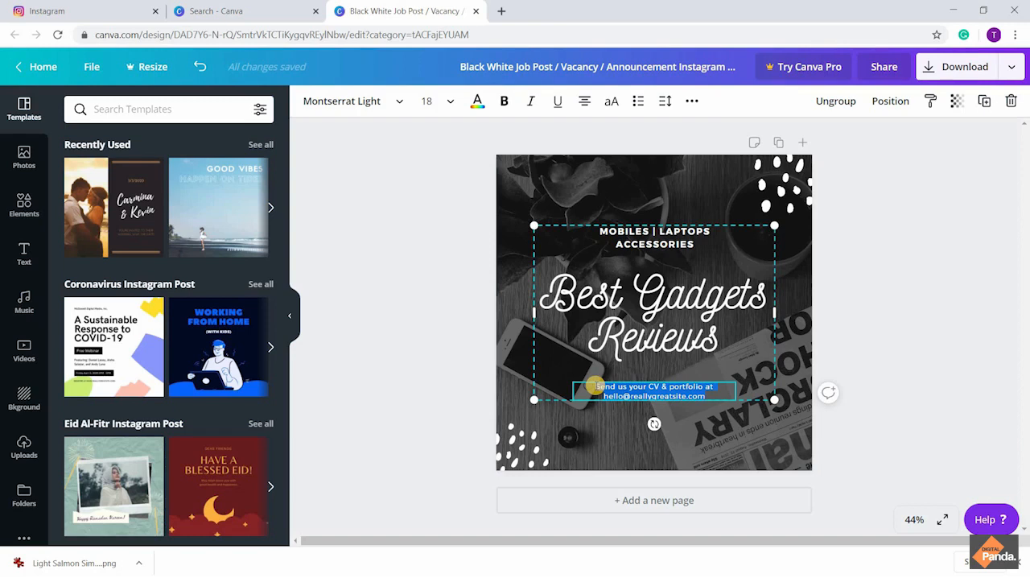
text(F)
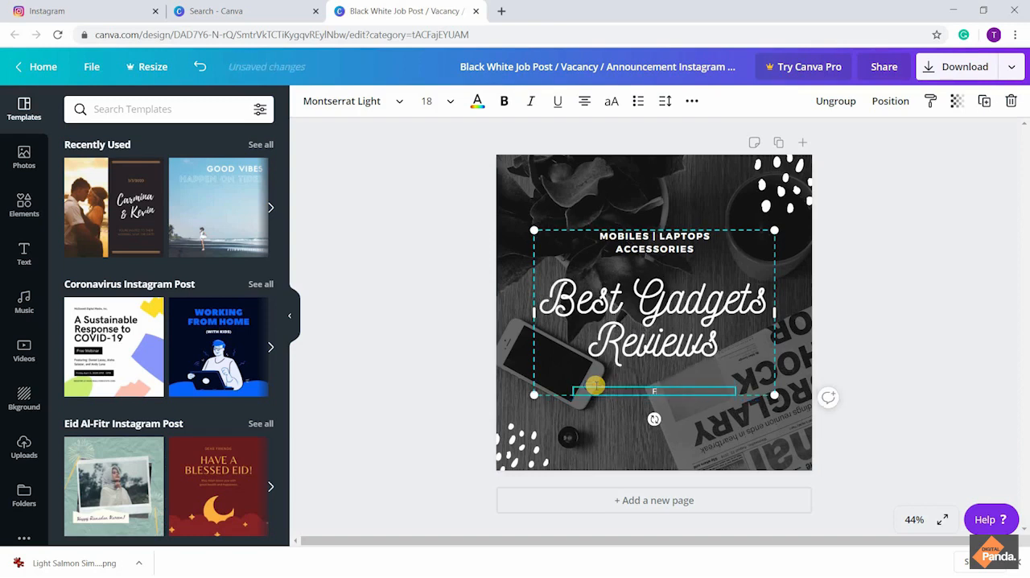
text(ollow @yechreview1)
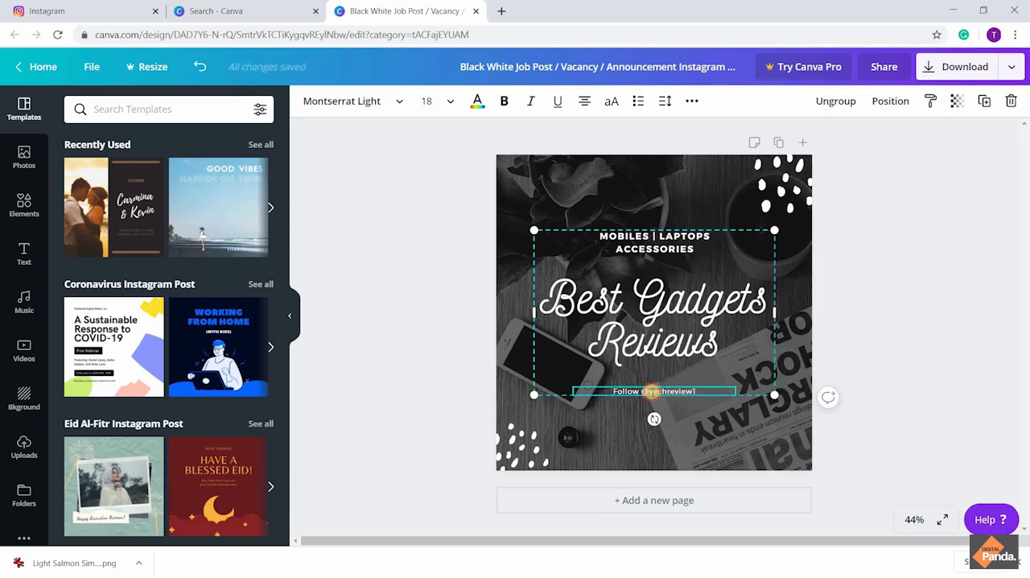
click(652, 391)
key(BackSpace)
text(t)
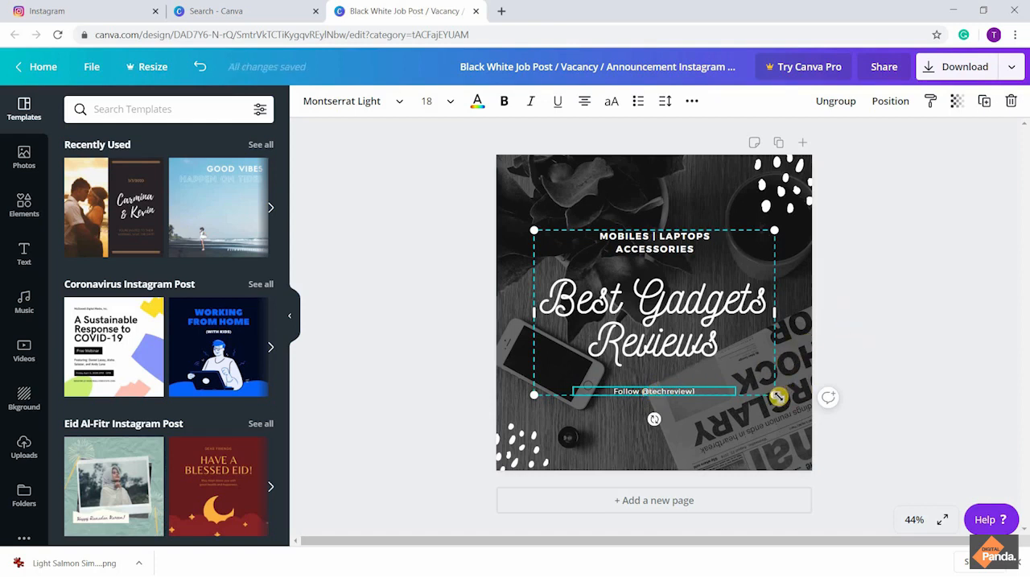
click(862, 300)
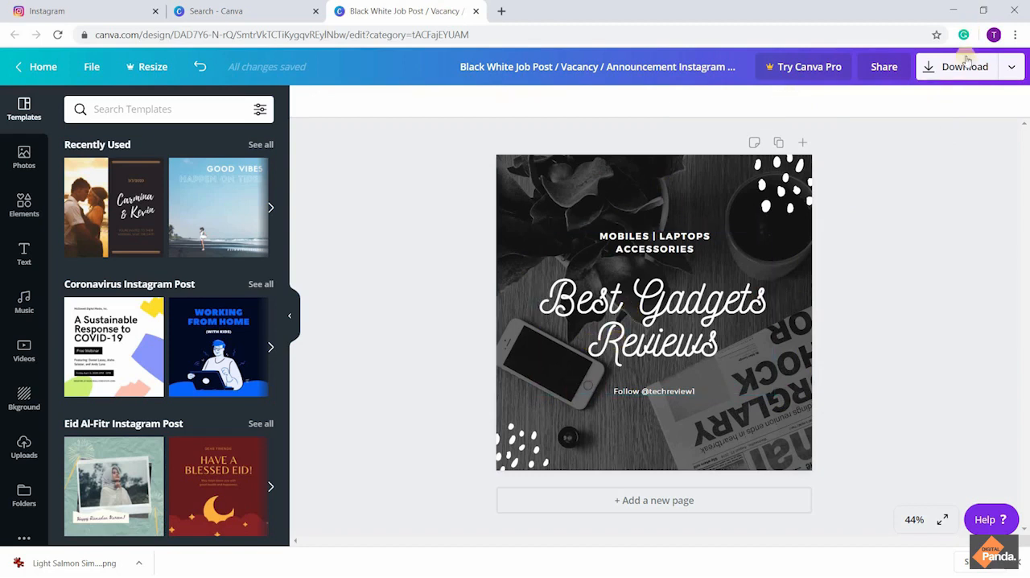
Download the finished Instagram post design as a PNG and dismiss the Canva Pro trial offer
click(940, 71)
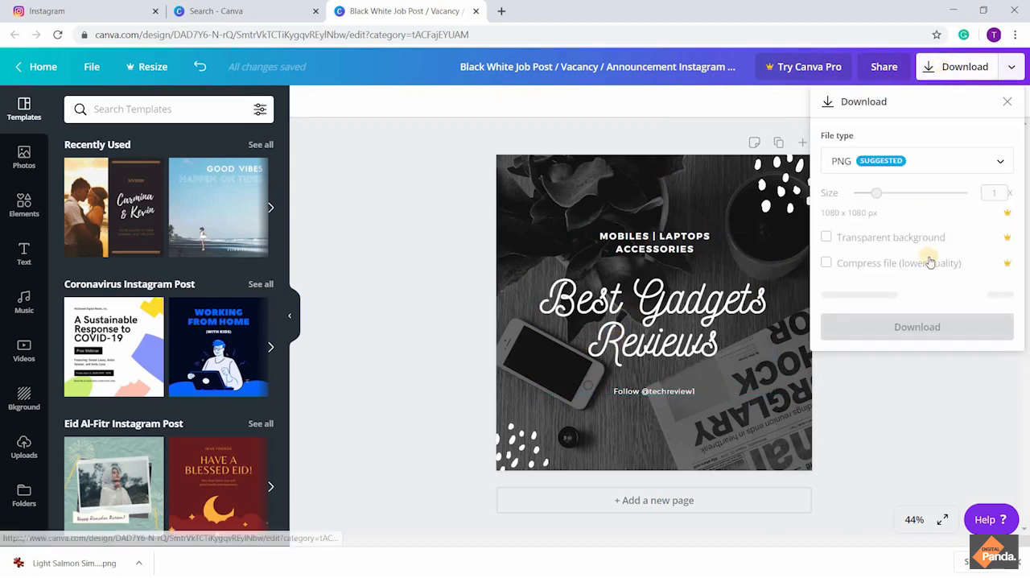
click(923, 293)
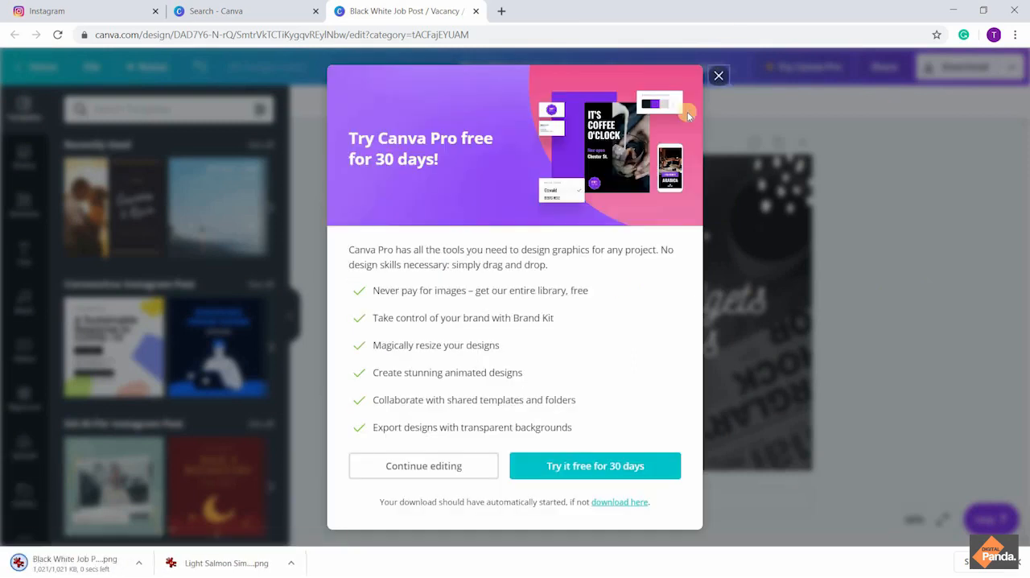
click(721, 76)
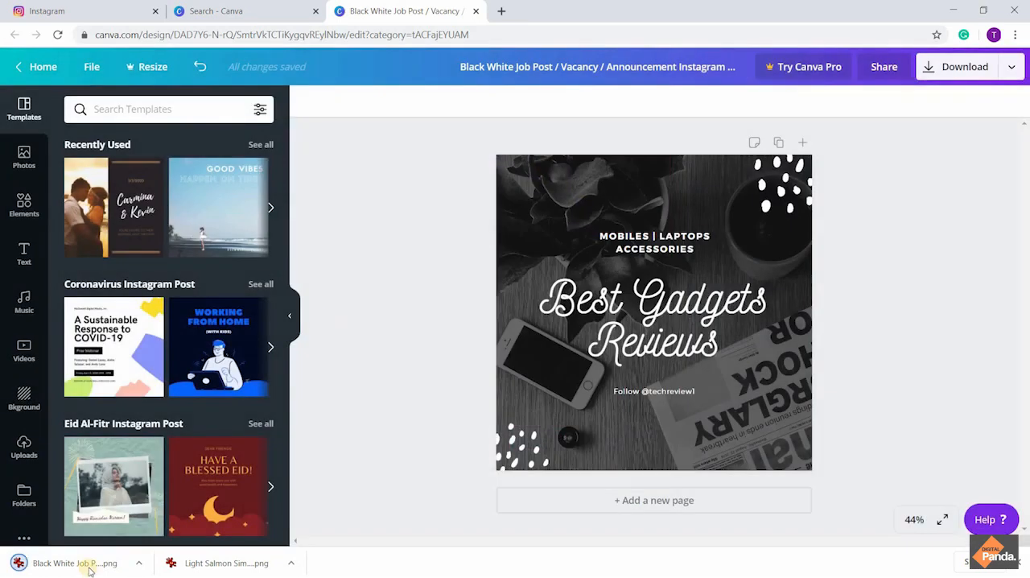
click(51, 10)
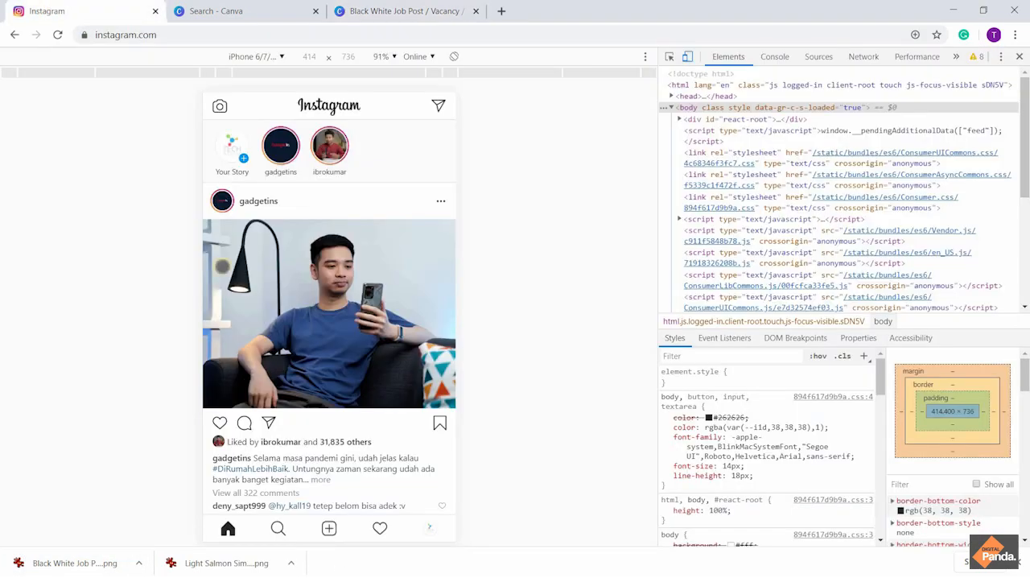
scroll(290, 292, down, 2)
scroll(266, 403, up, 2)
click(329, 528)
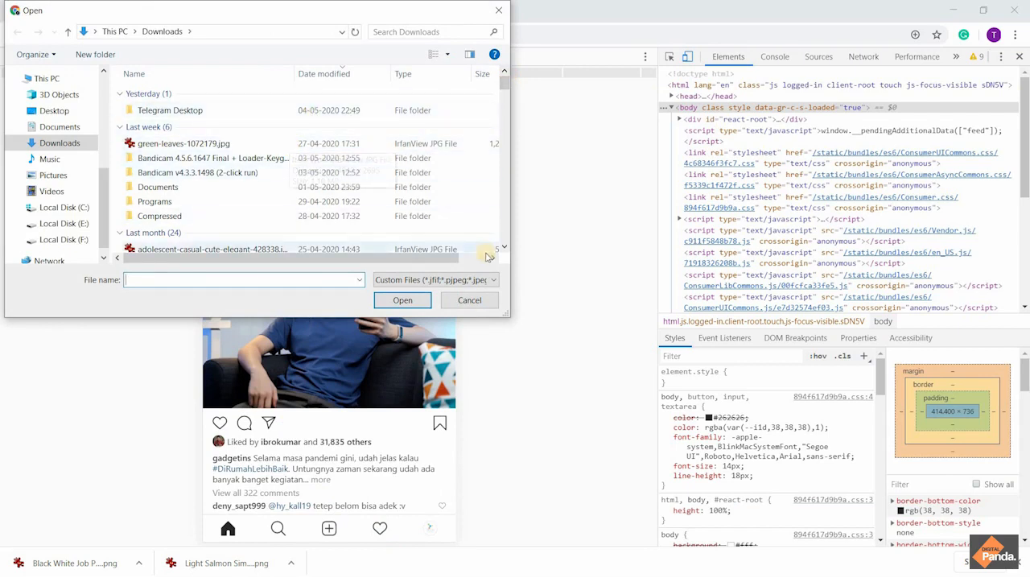
click(474, 301)
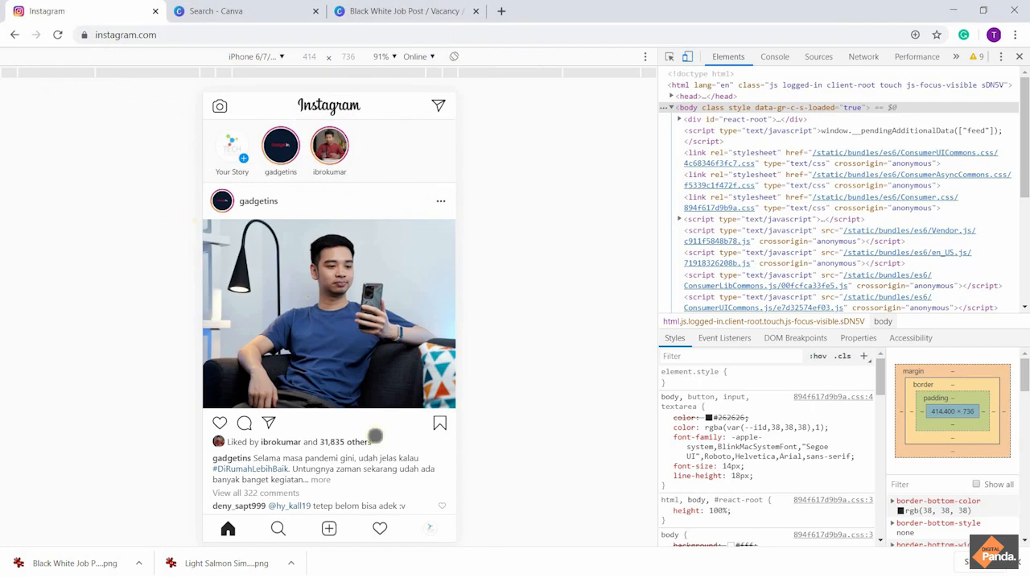
click(329, 528)
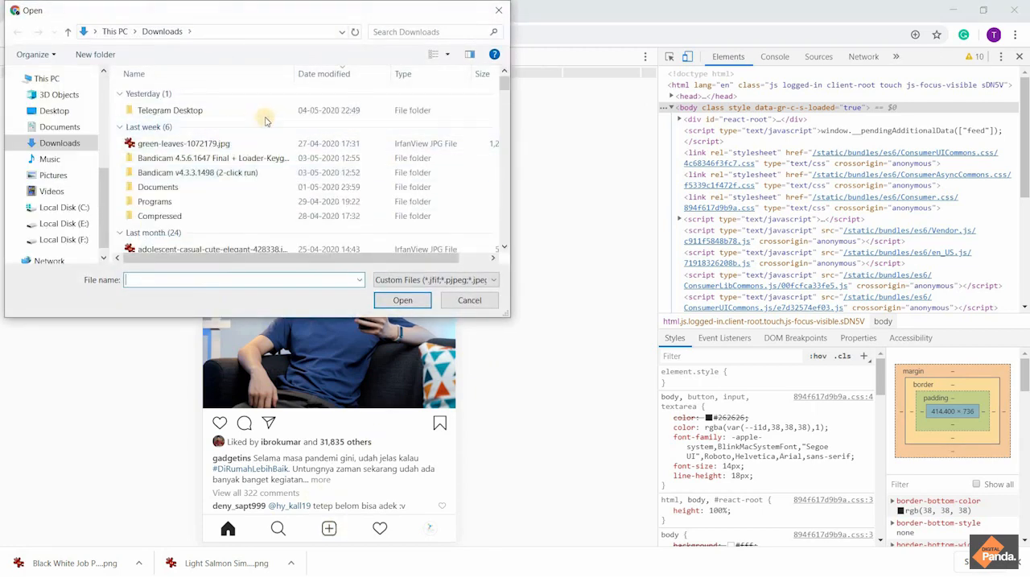
right_click(266, 119)
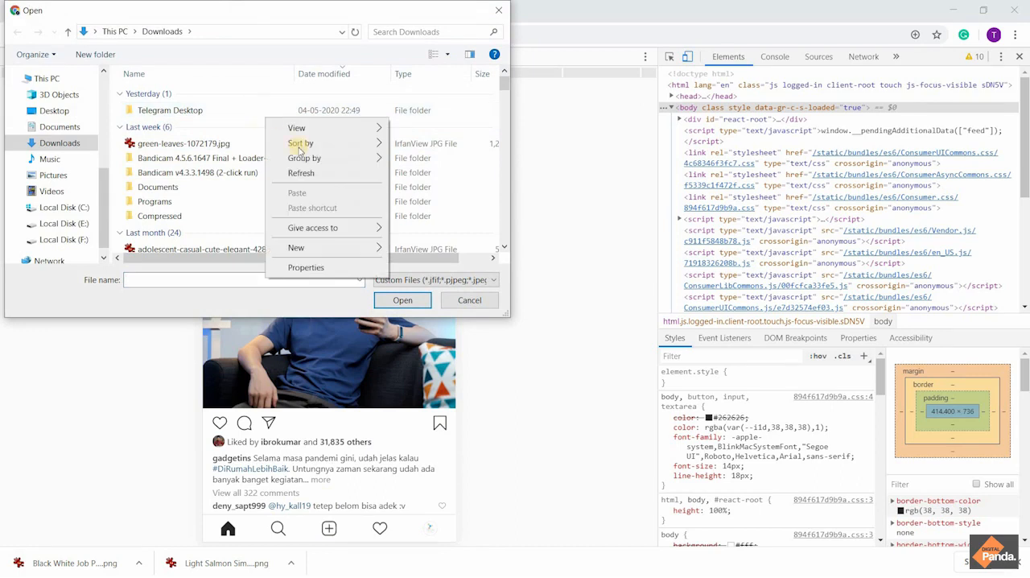
mouse_move(301, 147)
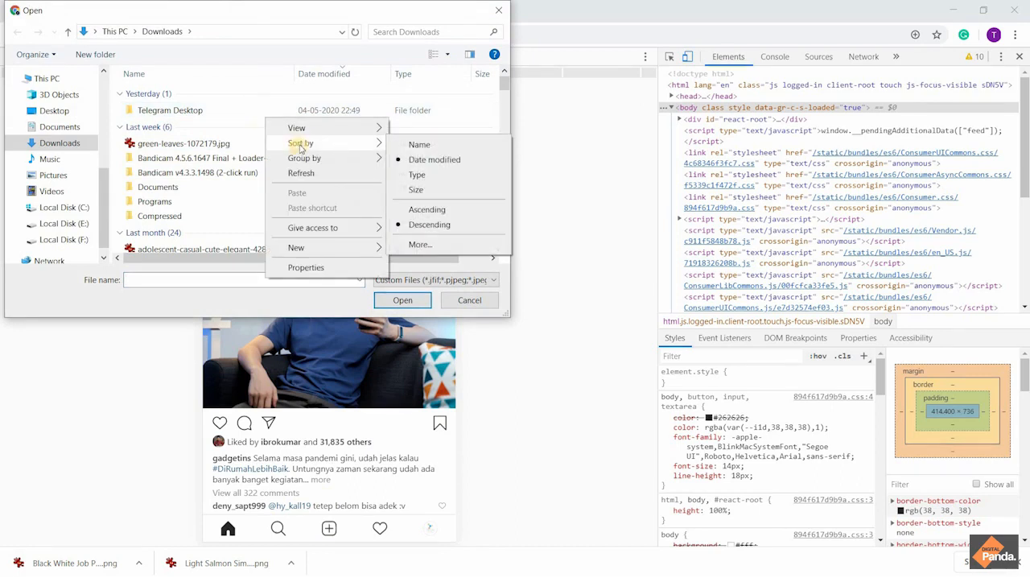
click(313, 14)
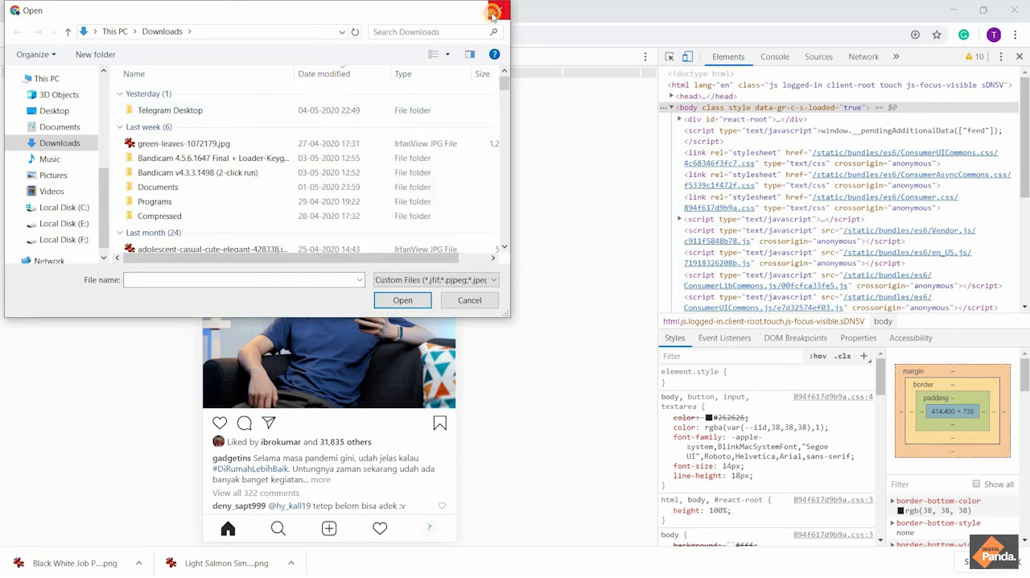
click(498, 10)
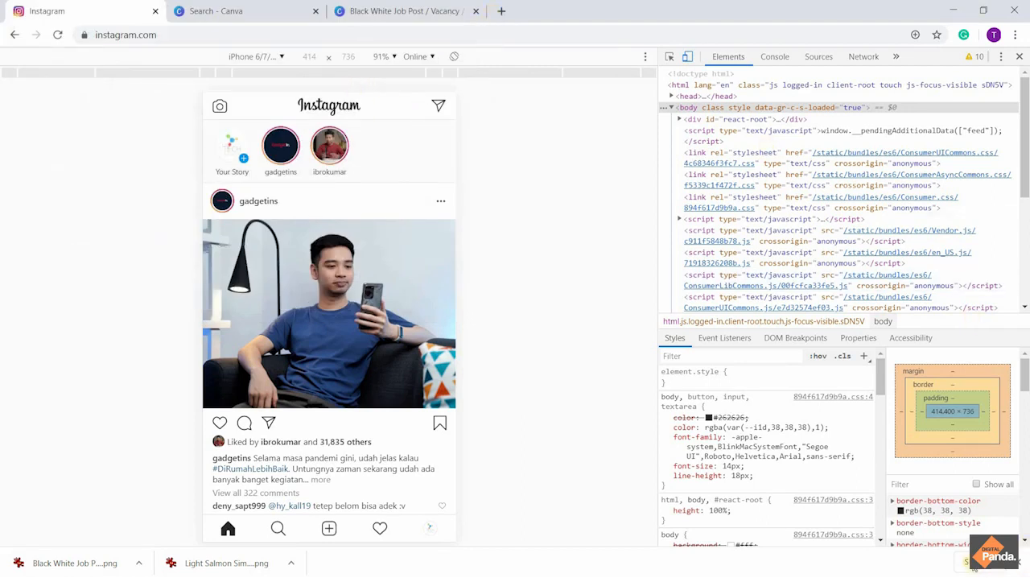
Show the downloaded Black White Job Post PNG in its folder from the browser's full download list, and close the folder window
click(972, 563)
click(391, 194)
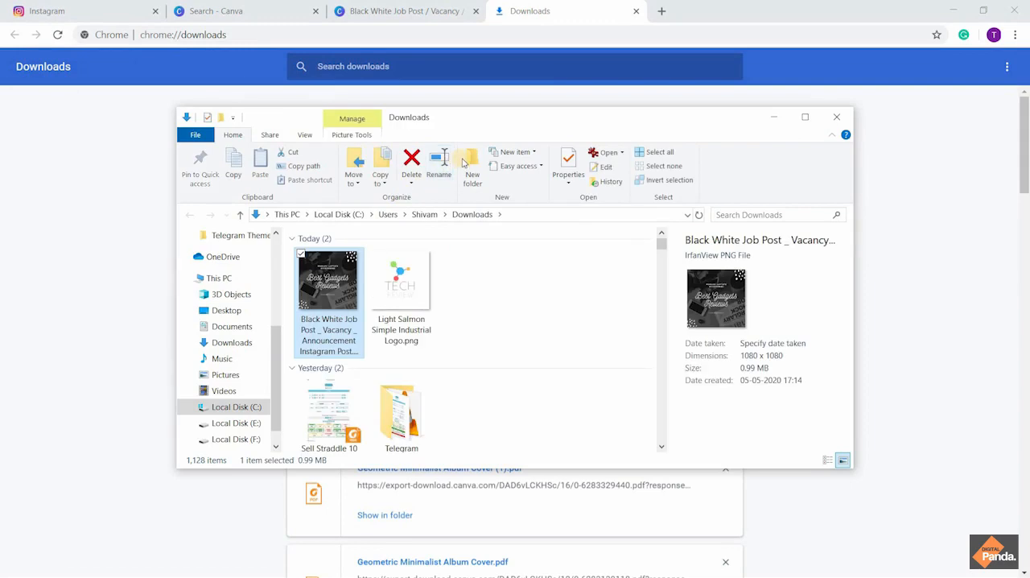
click(836, 116)
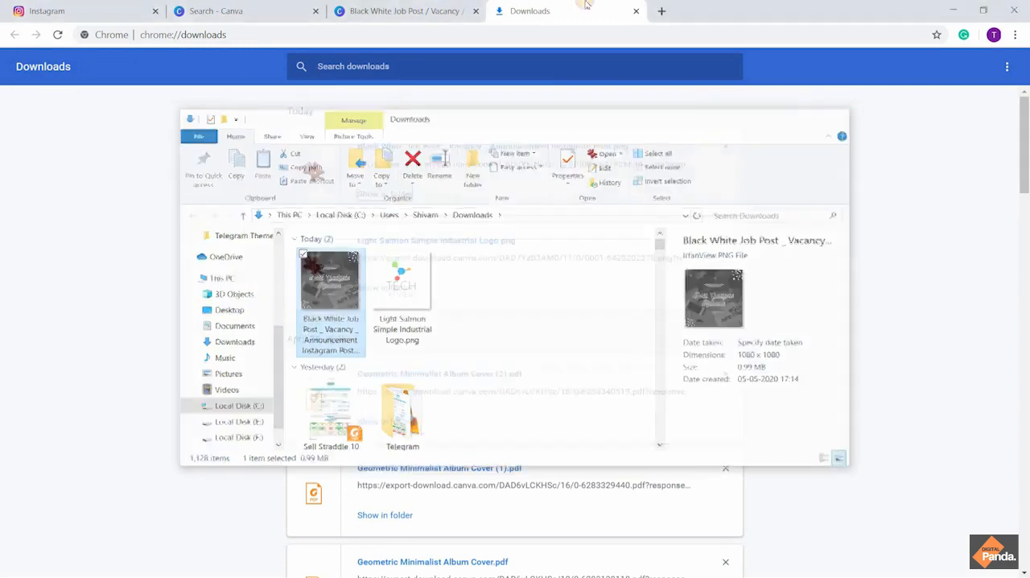
Try to find the downloaded post image in the Downloads folder for a new Instagram post, and cancel the file selection
click(63, 10)
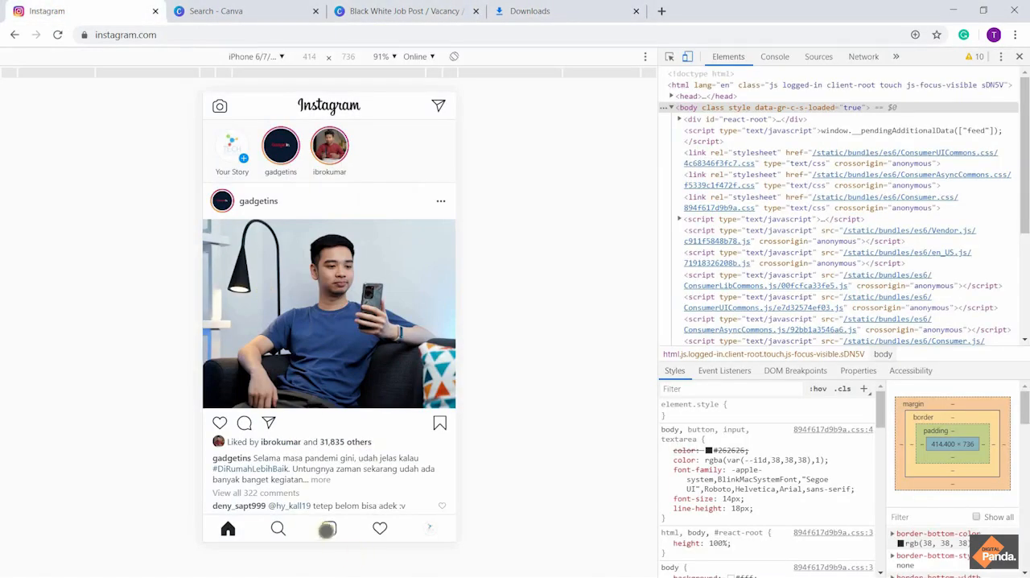
click(328, 528)
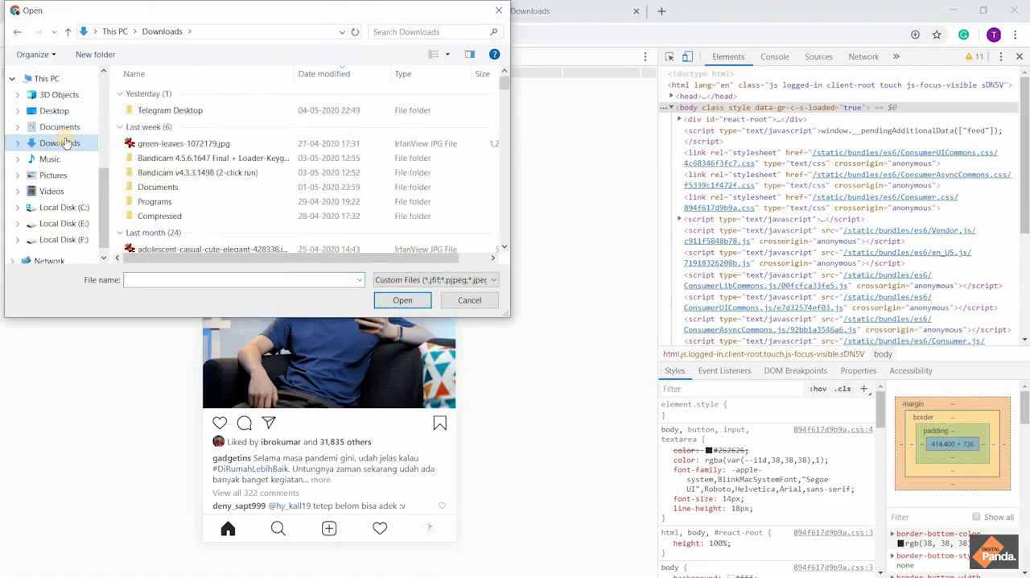
click(66, 142)
scroll(229, 156, down, 2)
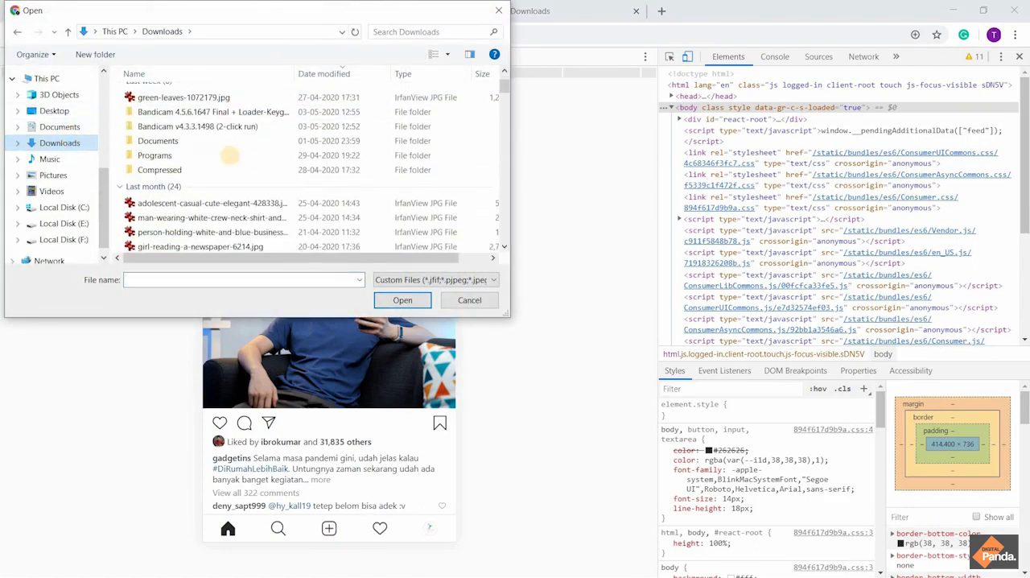
scroll(229, 156, down, 1)
scroll(260, 102, up, 3)
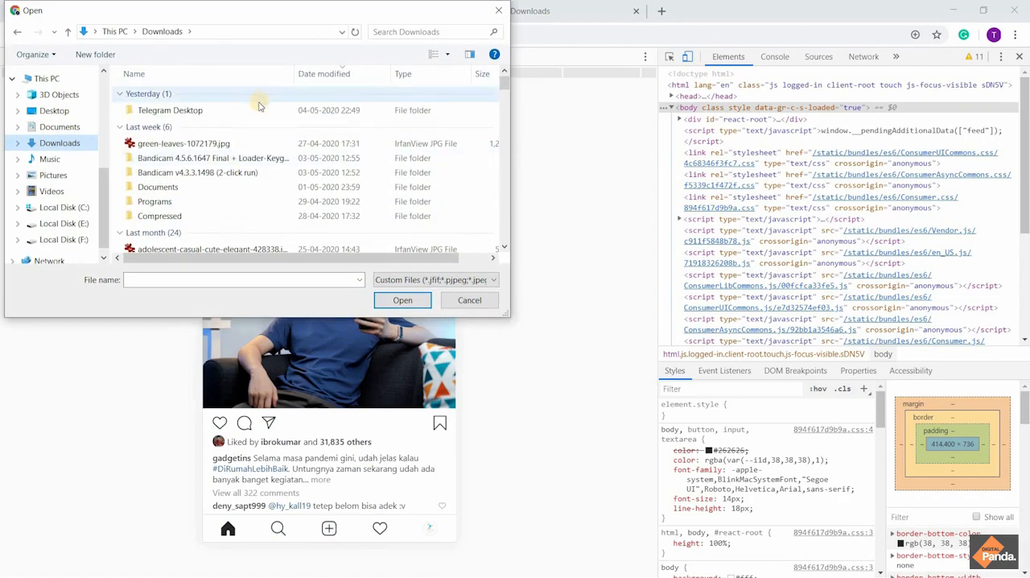
scroll(125, 95, down, 1)
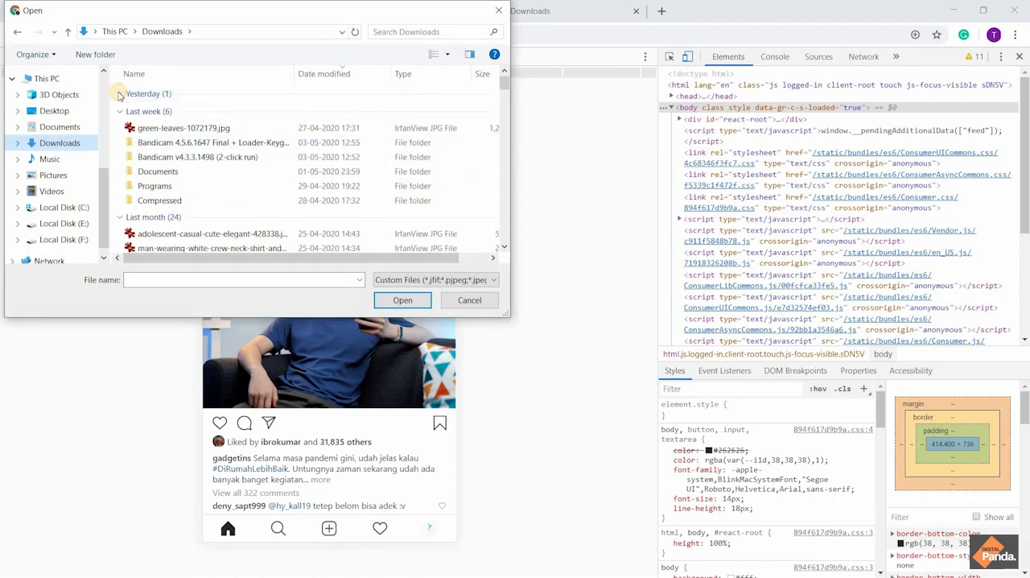
scroll(246, 137, up, 1)
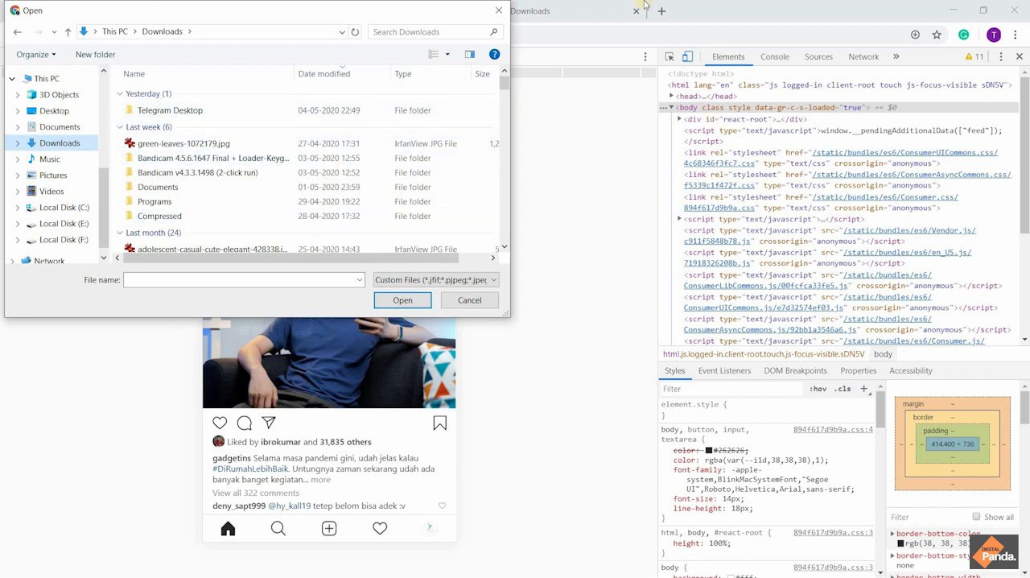
click(469, 300)
Check the browser's download list again for the post image and close the list
click(564, 10)
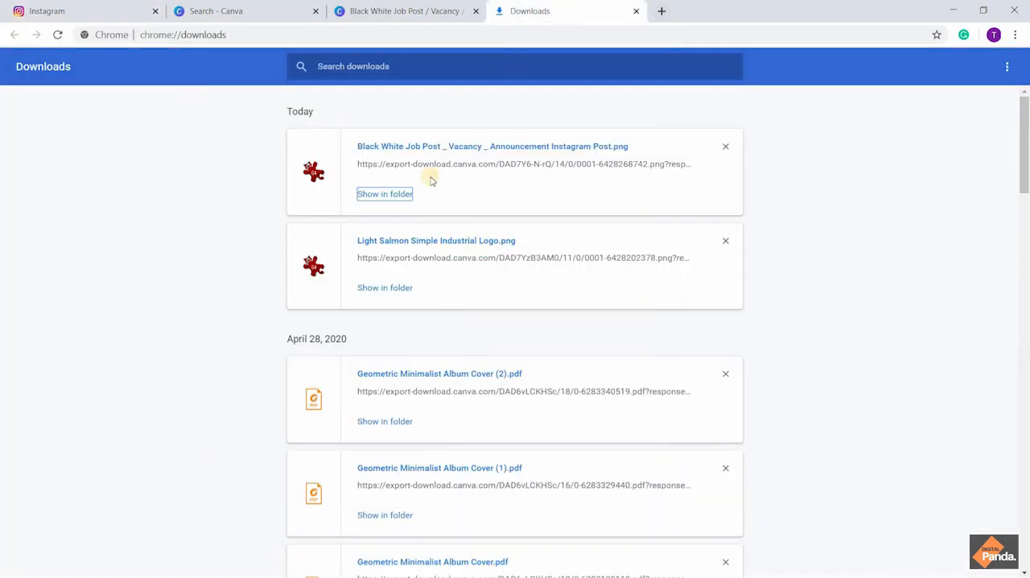
click(110, 8)
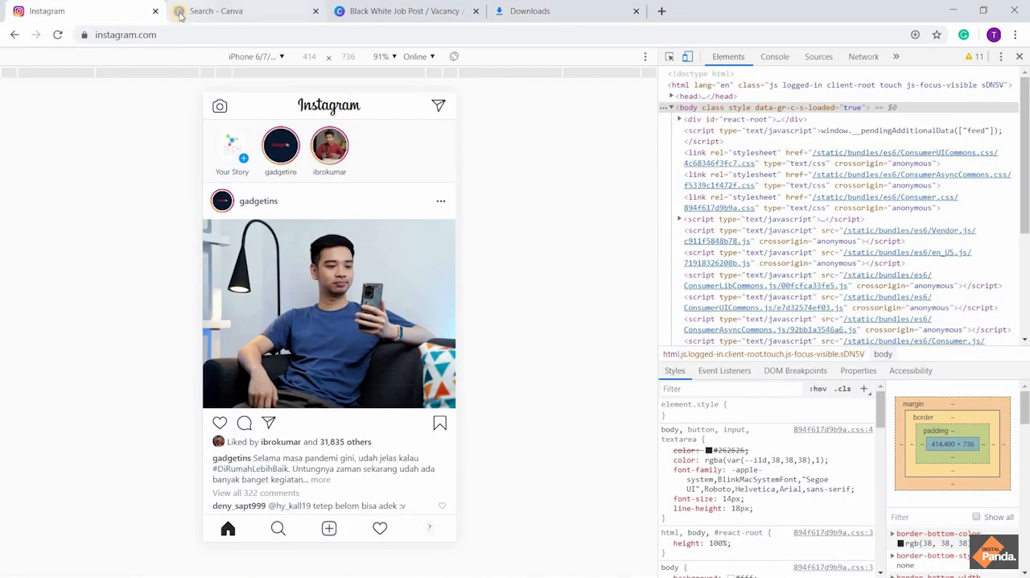
key(ctrl+j)
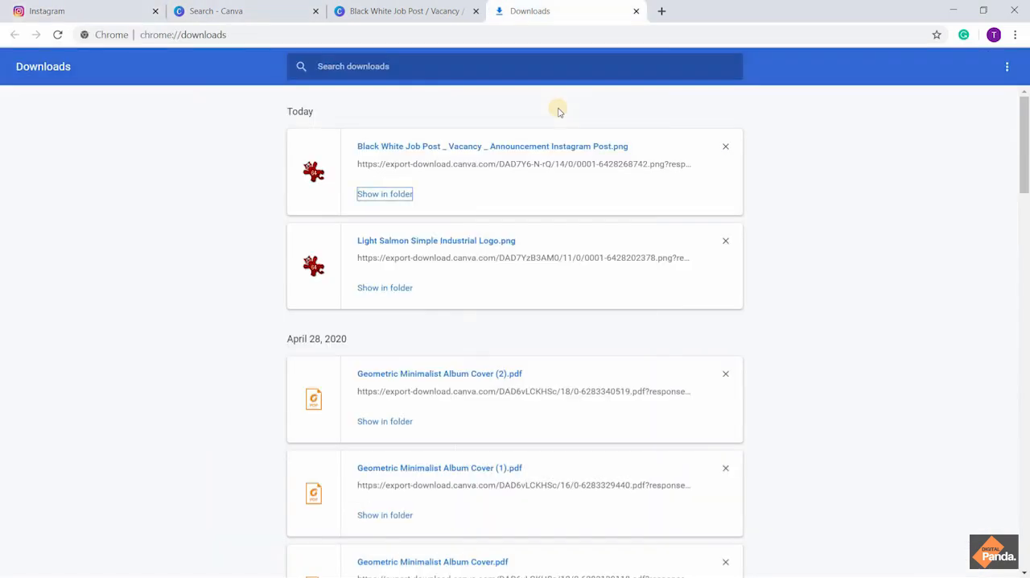
click(636, 11)
Start a new Instagram post, try searching the Downloads folder for "black white", and close the file selection
click(329, 528)
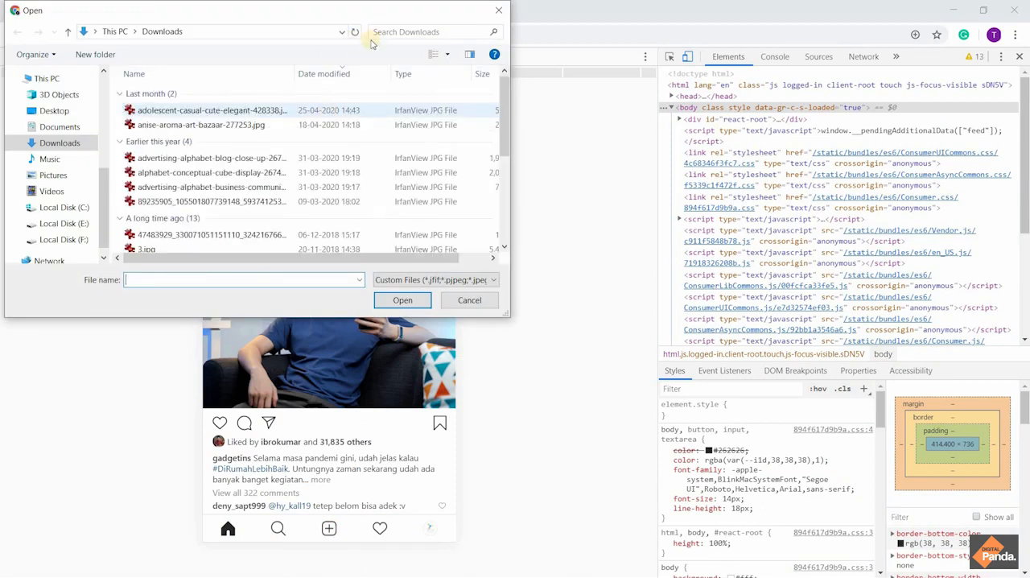
click(425, 29)
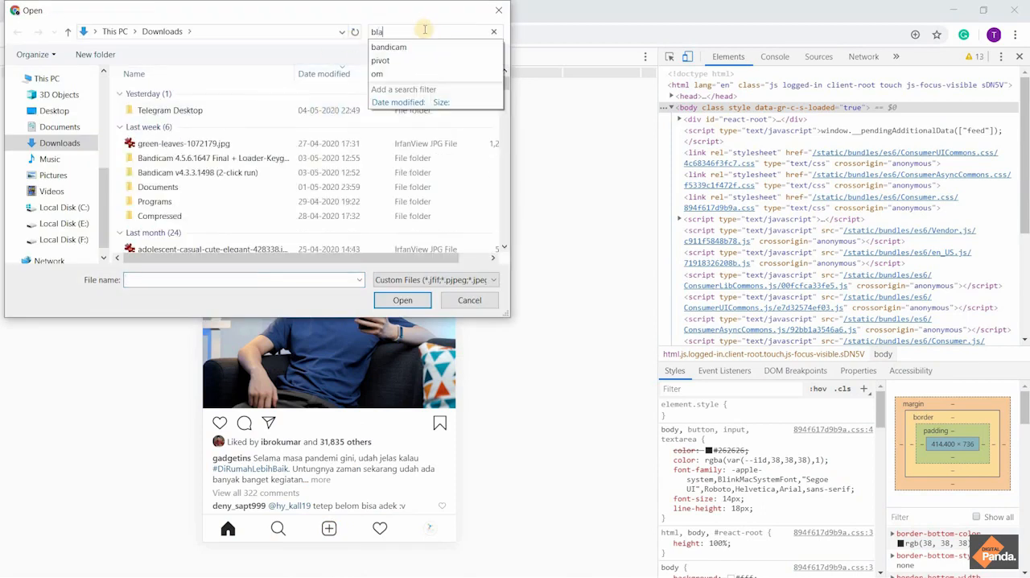
text(blaxk)
key(Return)
key(BackSpace)
key(BackSpace)
key(BackSpace)
key(BackSpace)
key(BackSpace)
key(BackSpace)
key(BackSpace)
text(black)
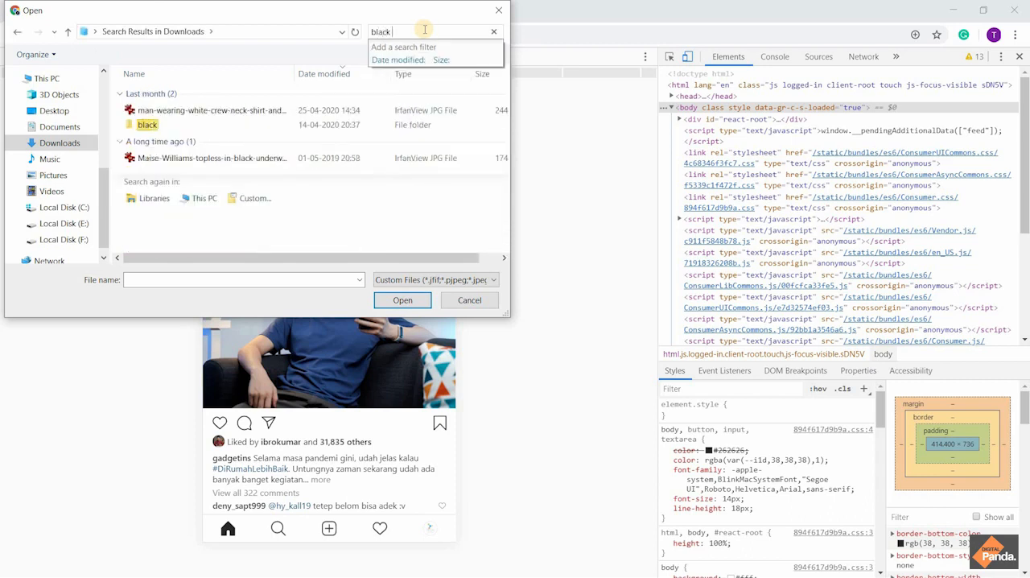
text( white)
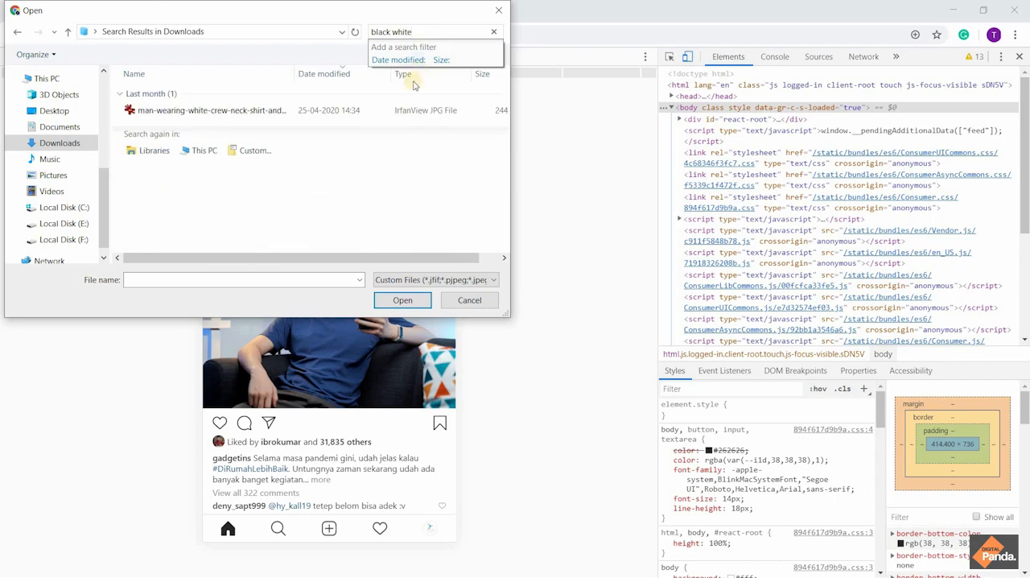
click(498, 10)
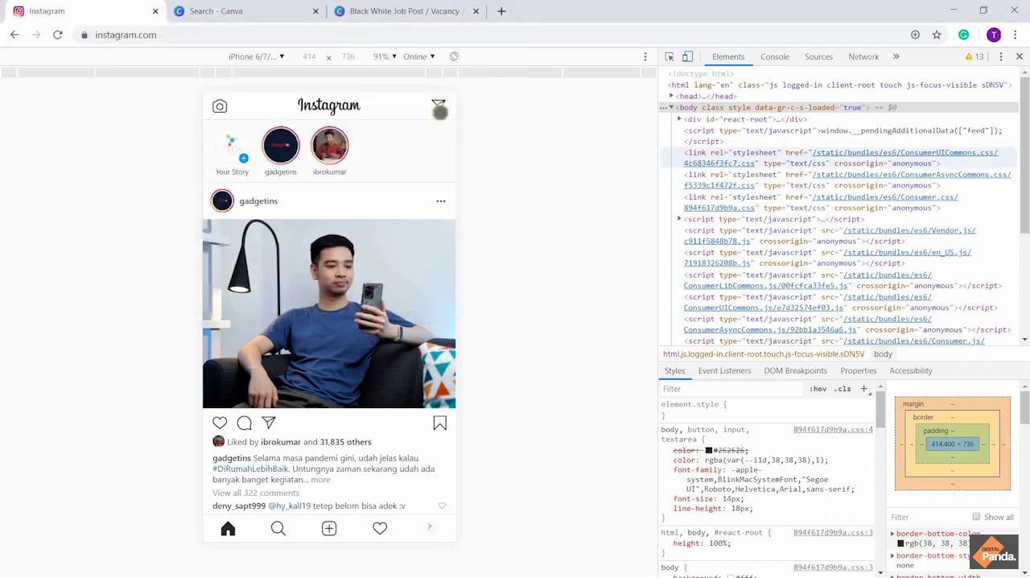
Start a new Instagram post again, show the Downloads folder in the file selection and refresh its listing
click(330, 528)
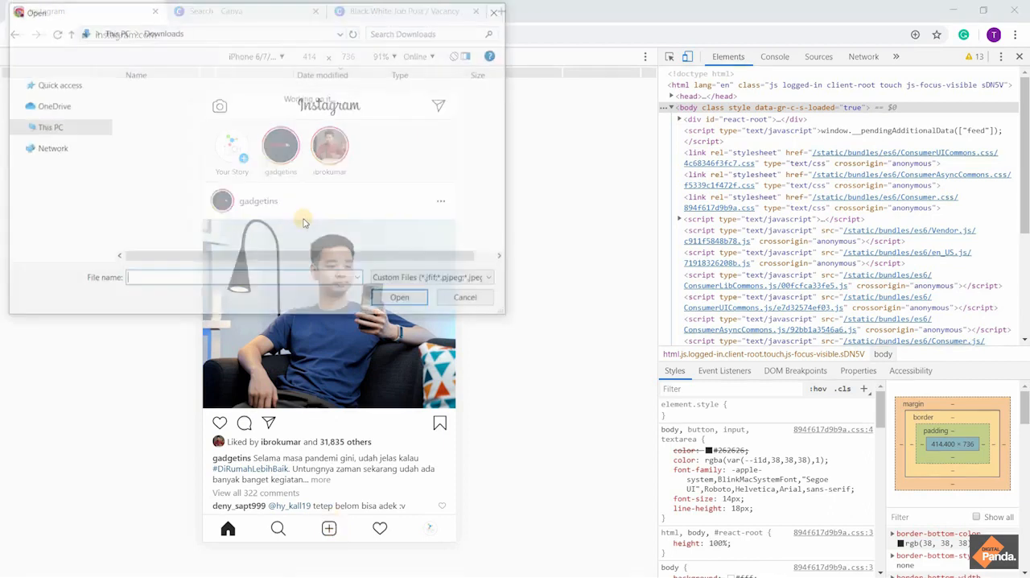
click(61, 143)
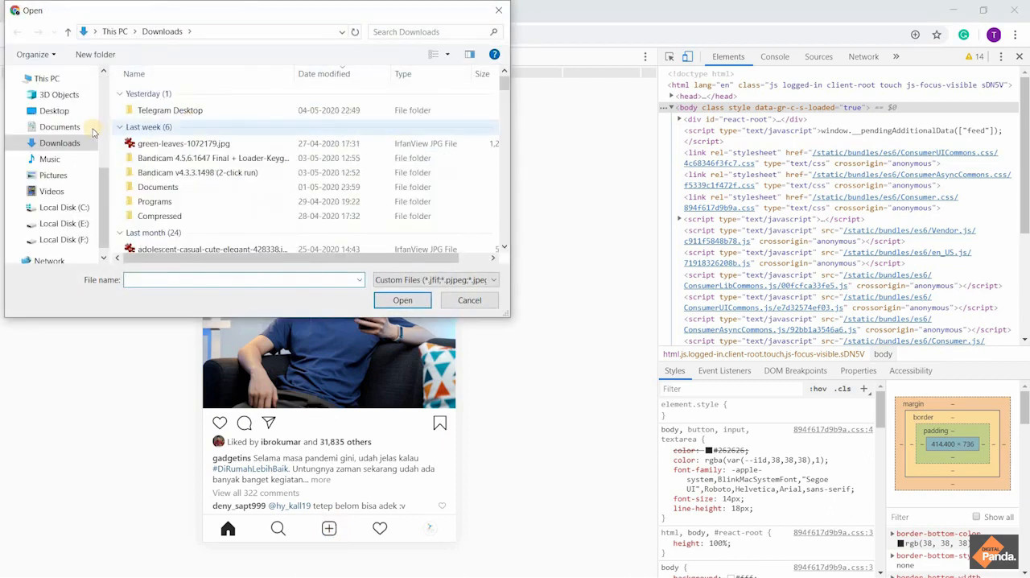
click(189, 111)
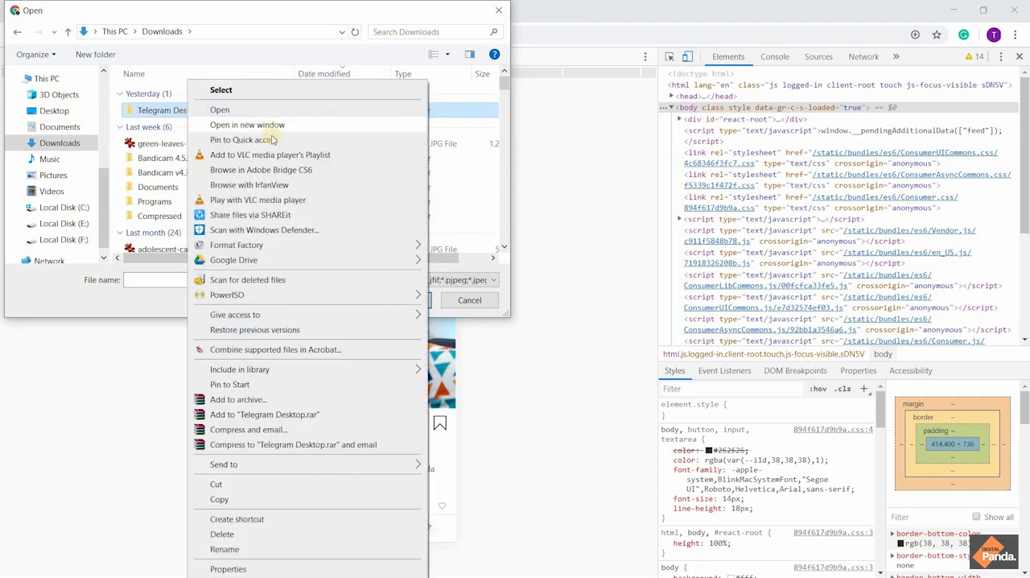
click(432, 143)
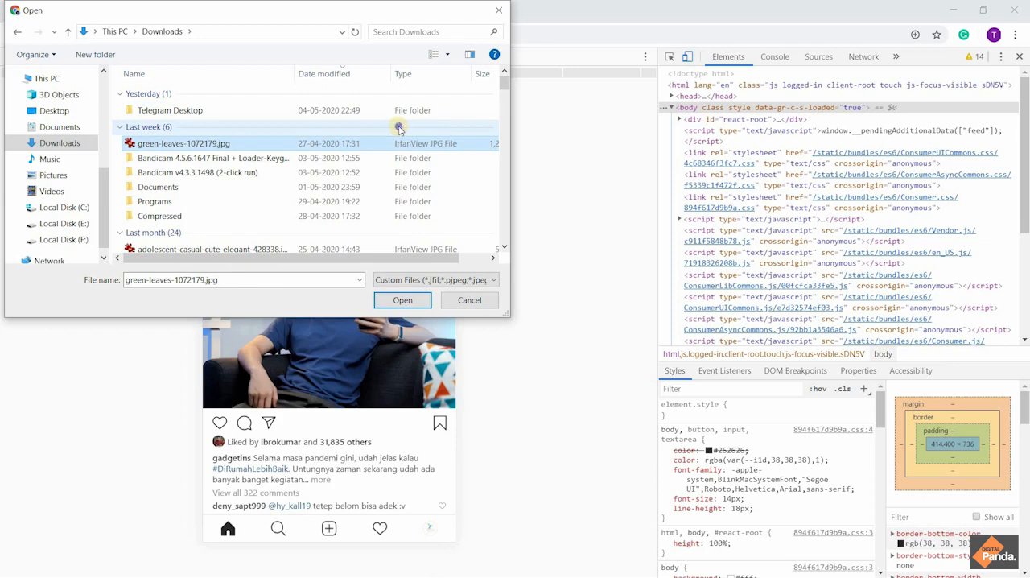
right_click(400, 129)
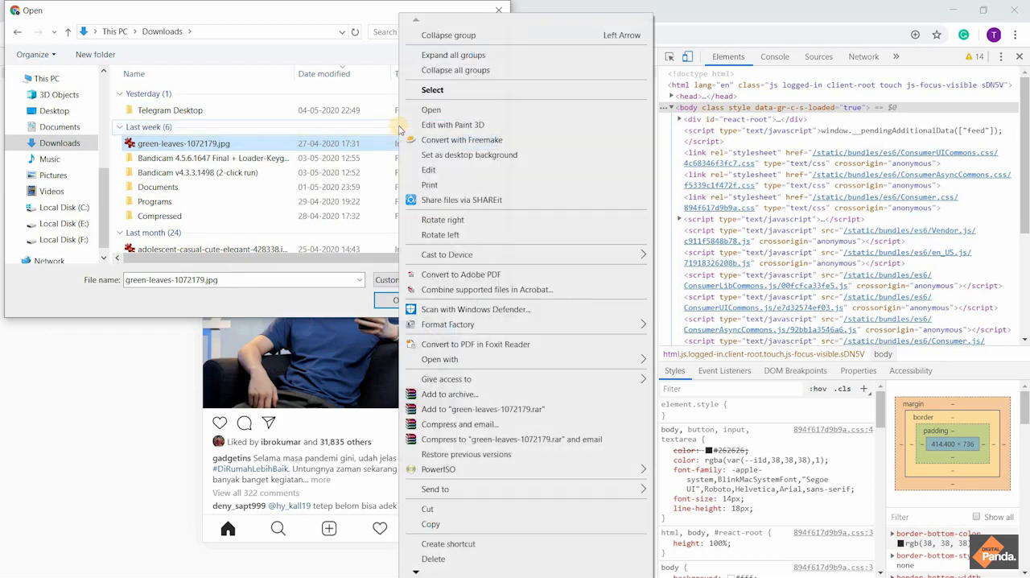
click(325, 110)
right_click(326, 109)
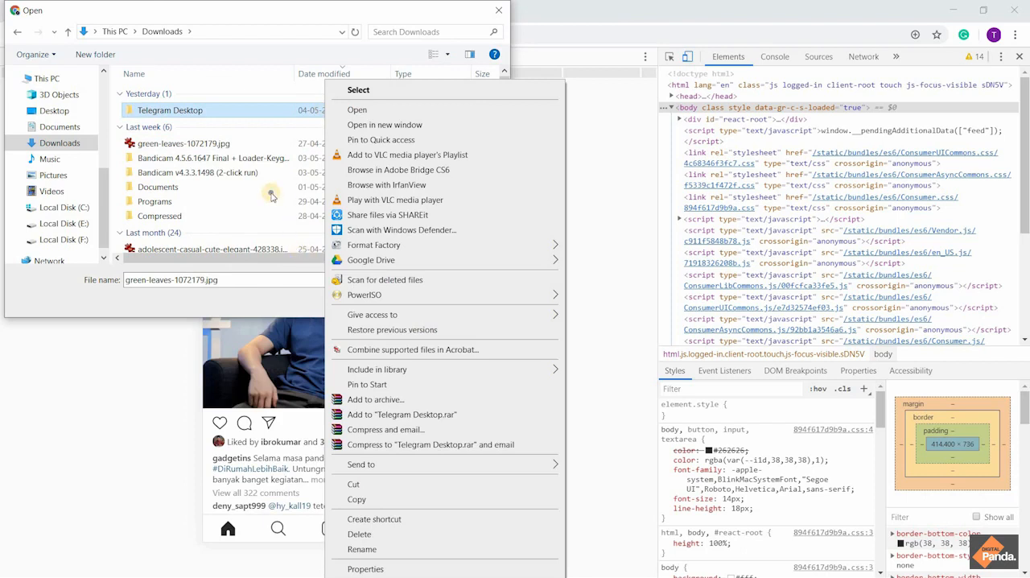
right_click(271, 196)
mouse_move(303, 203)
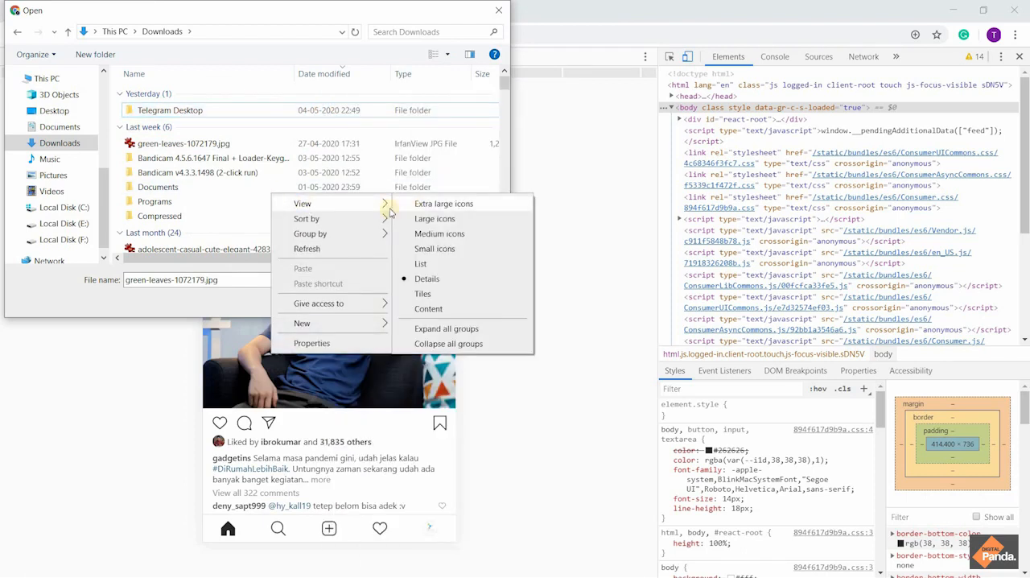
mouse_move(338, 218)
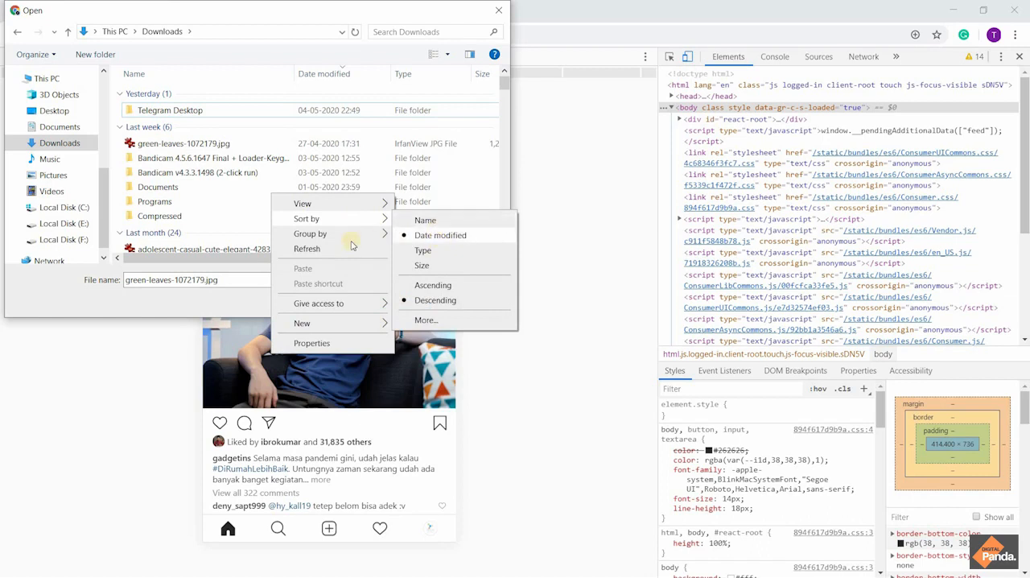
click(326, 249)
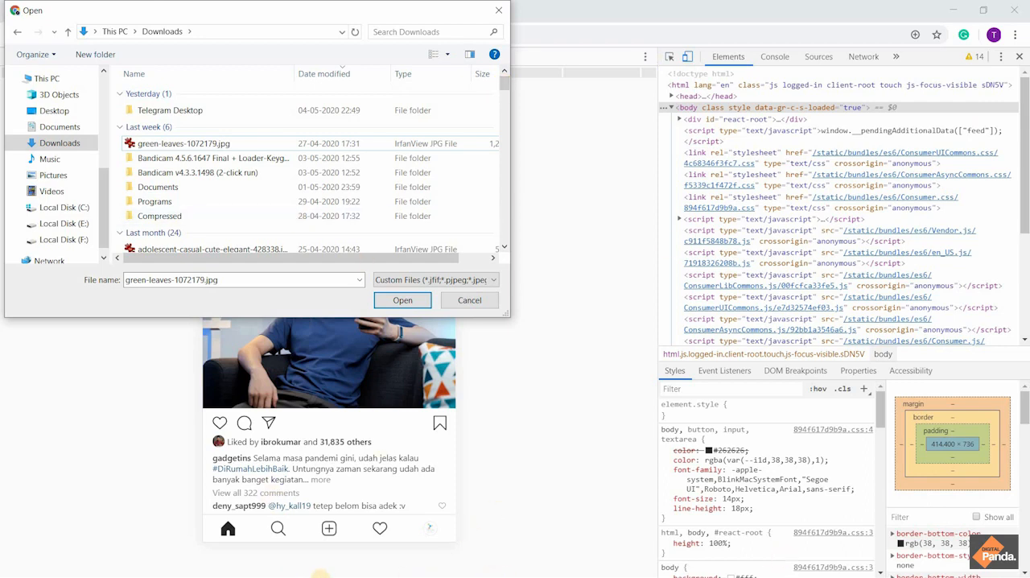
Try to bring the downloaded "Black White Job Post" image from File Explorer's Downloads folder into the file selection, skipping the duplicate copy
key(super)
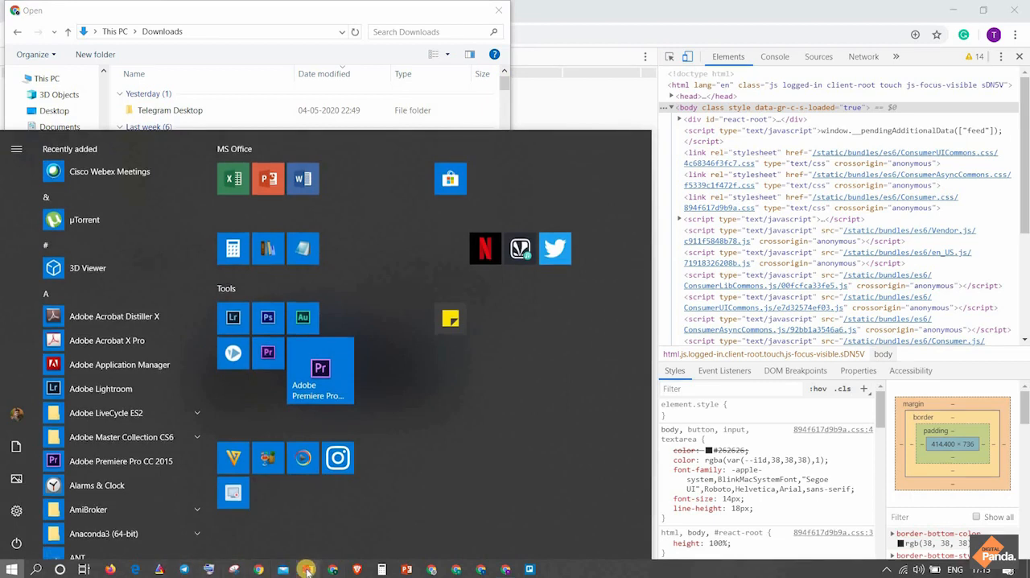
click(307, 568)
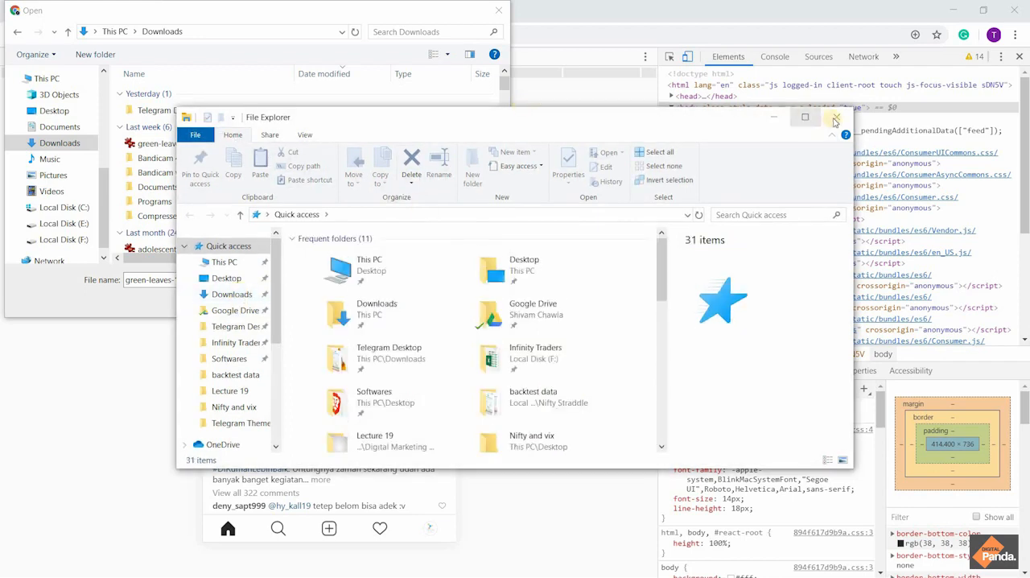
click(235, 294)
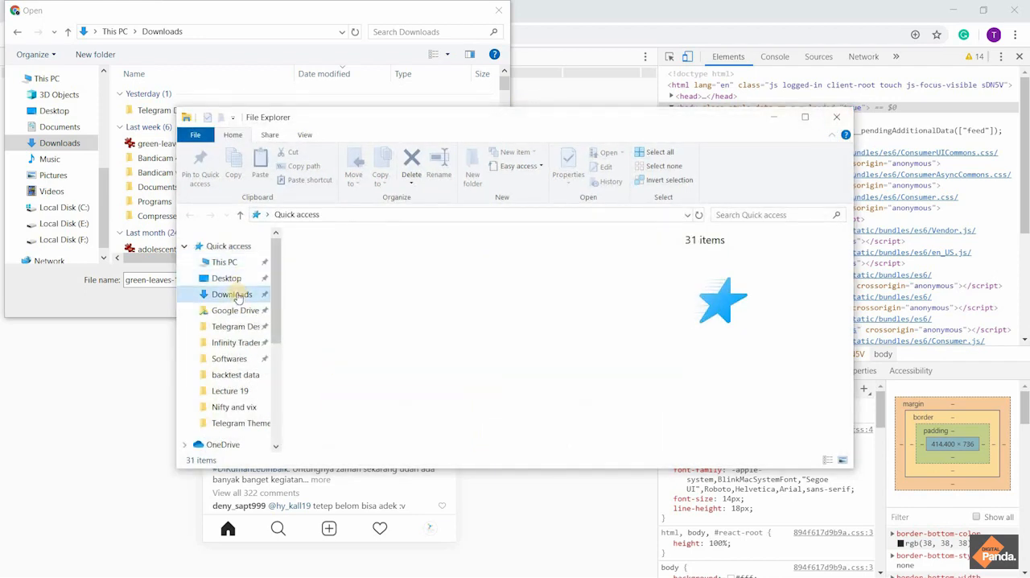
click(322, 285)
drag(173, 152, 161, 96)
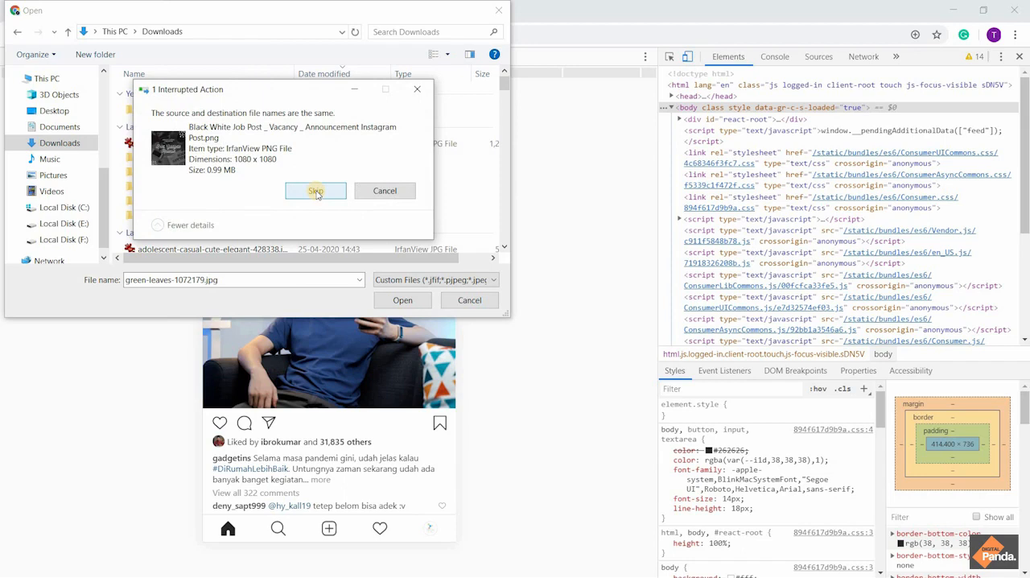
click(317, 191)
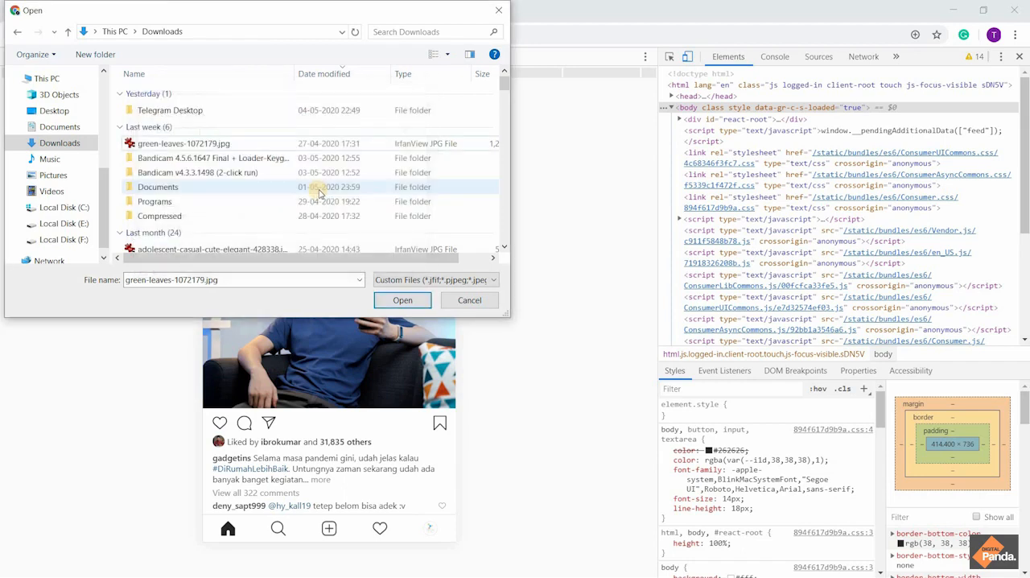
click(318, 165)
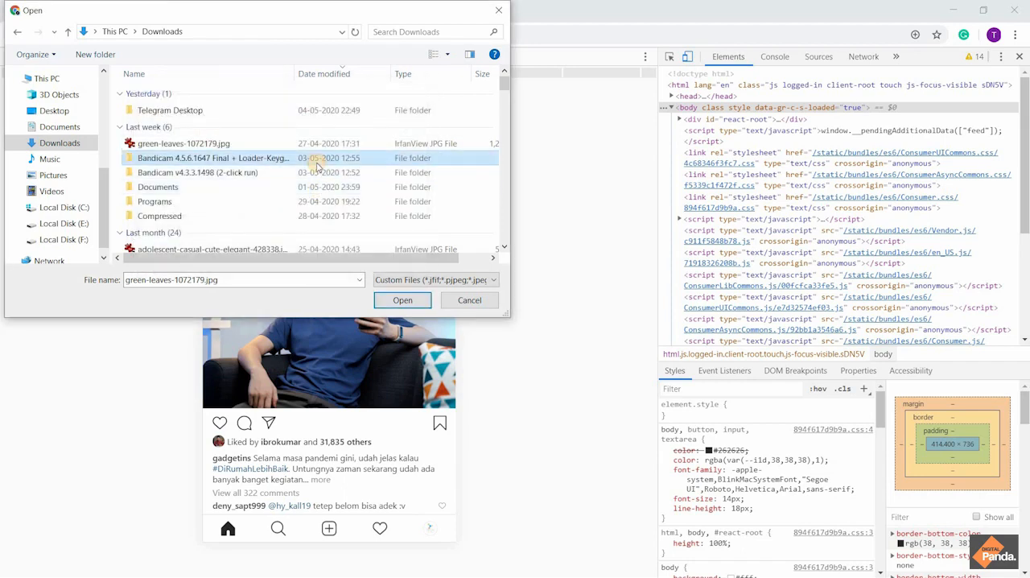
Show all file types in the file selection and open "Black White Job Post _ Vacancy _ Announcement Instagram Post.png" for the new post
click(459, 279)
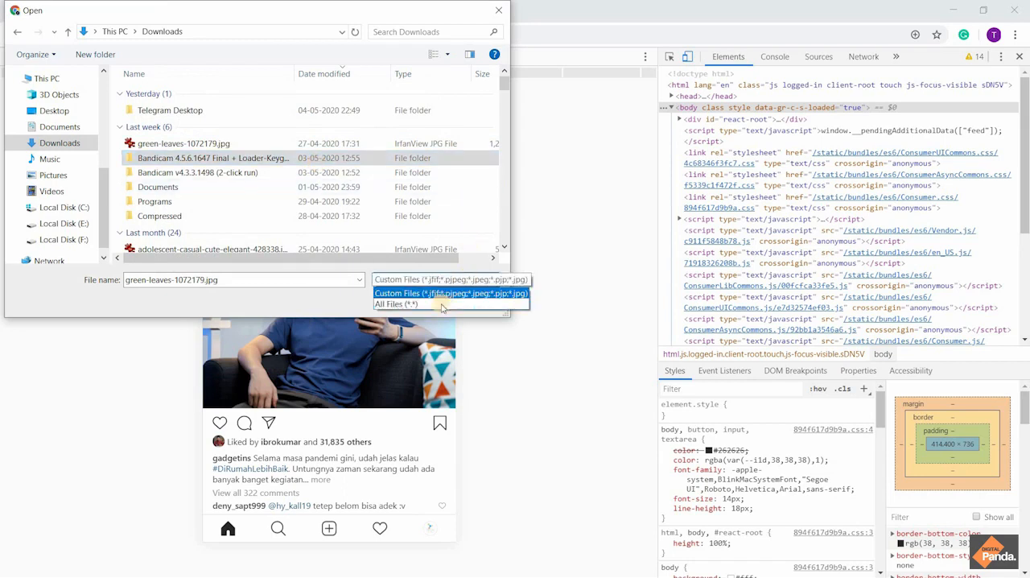
click(441, 301)
scroll(471, 193, down, 3)
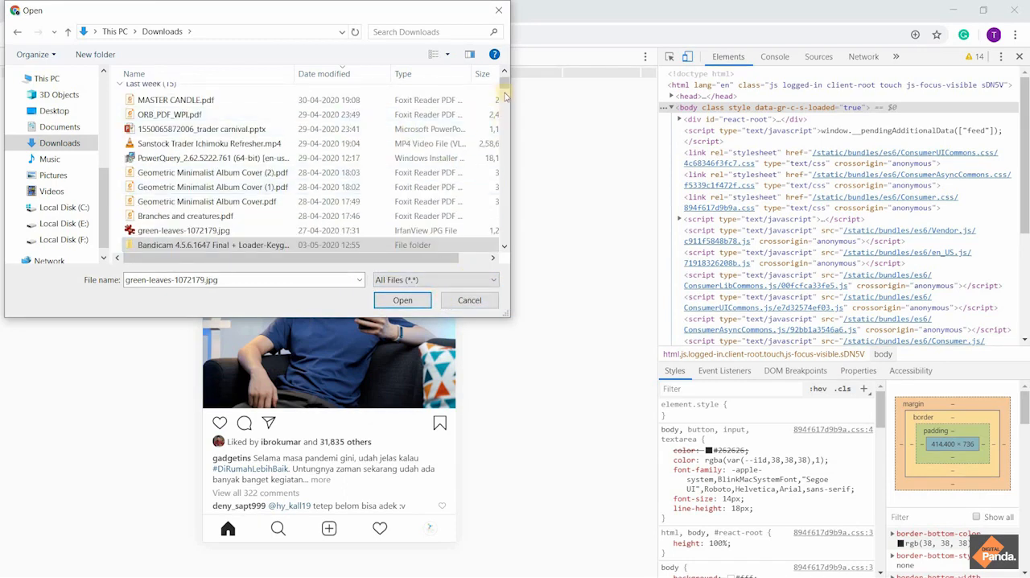
drag(504, 80, 501, 69)
click(369, 110)
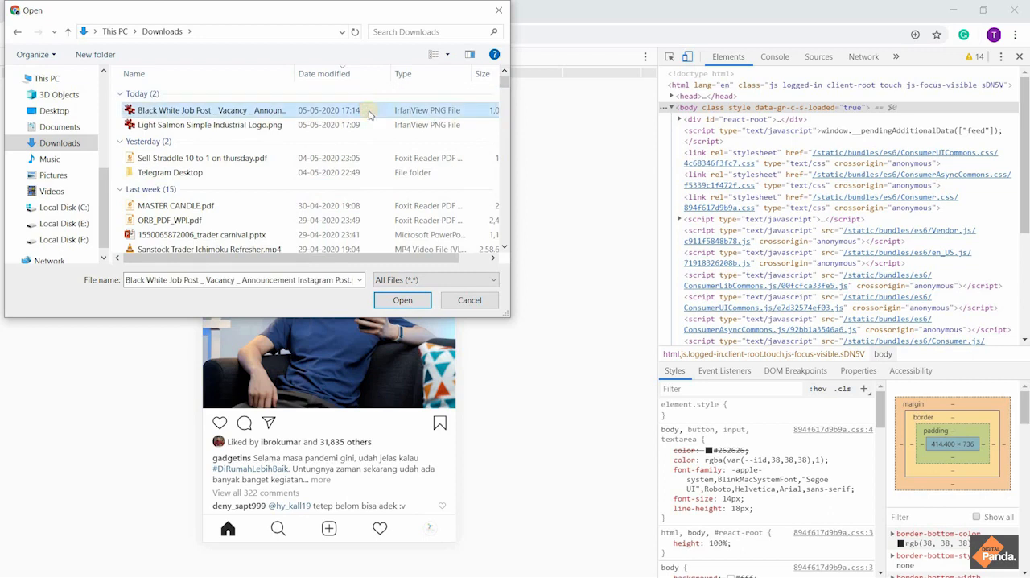
click(422, 282)
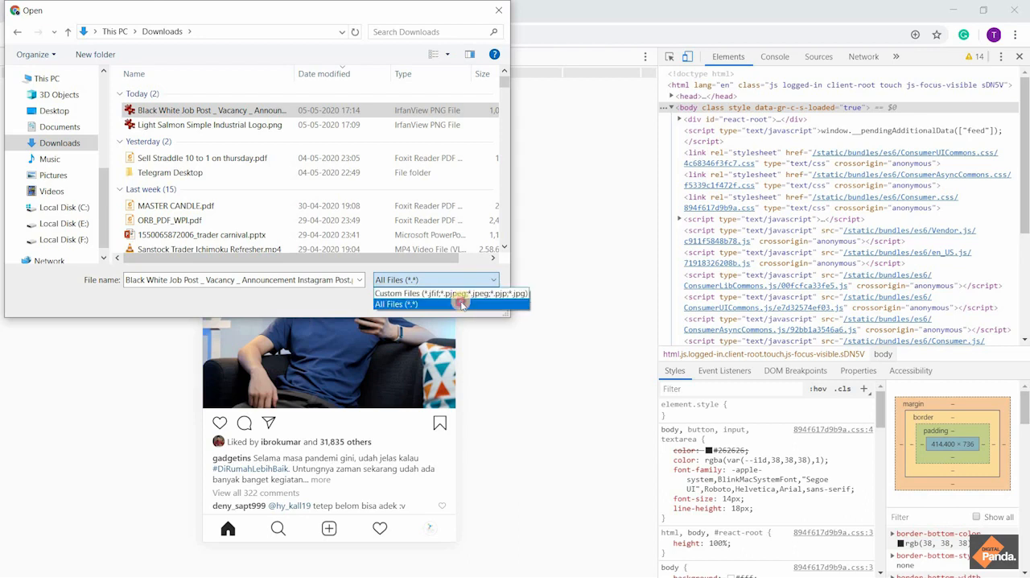
click(462, 304)
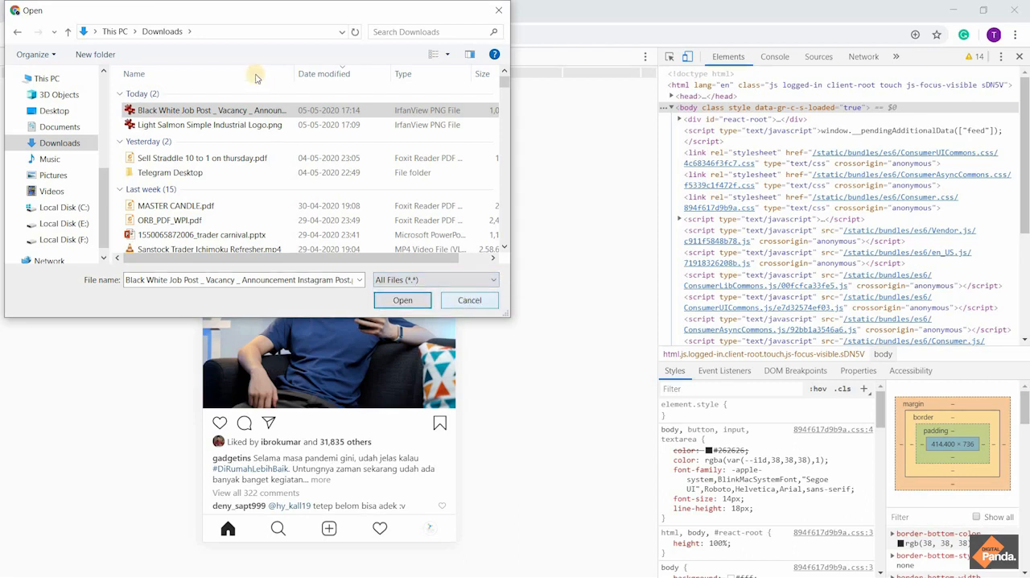
click(402, 301)
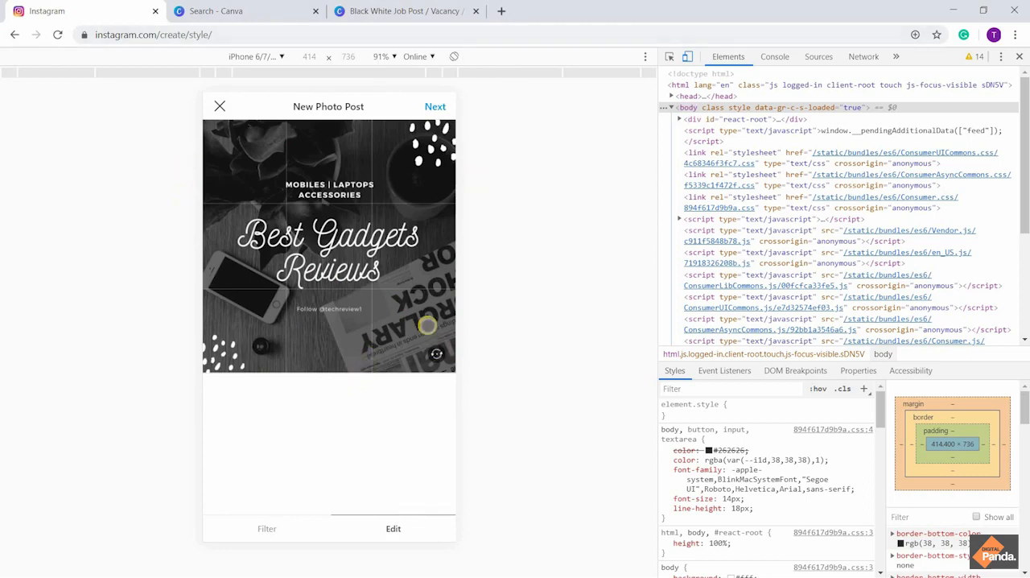
Rotate the post photo in quarter turns through a full circle back to upright
click(433, 352)
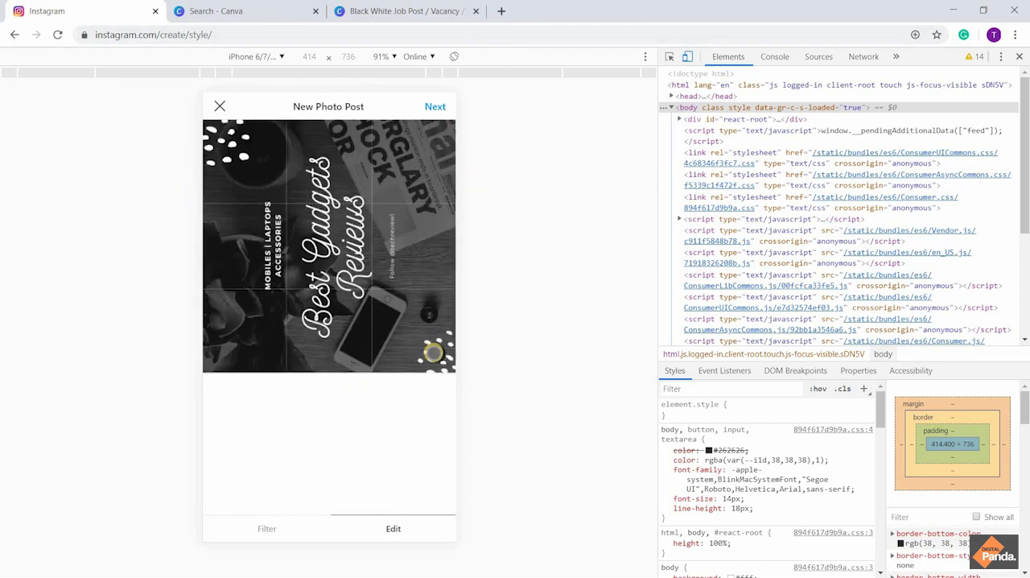
click(433, 352)
click(433, 352)
click(433, 353)
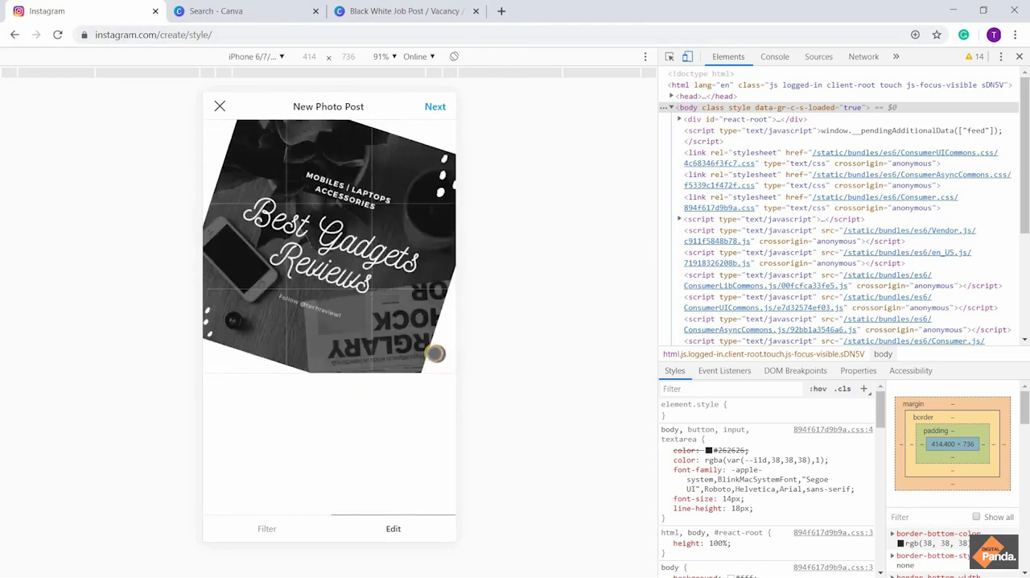
click(389, 529)
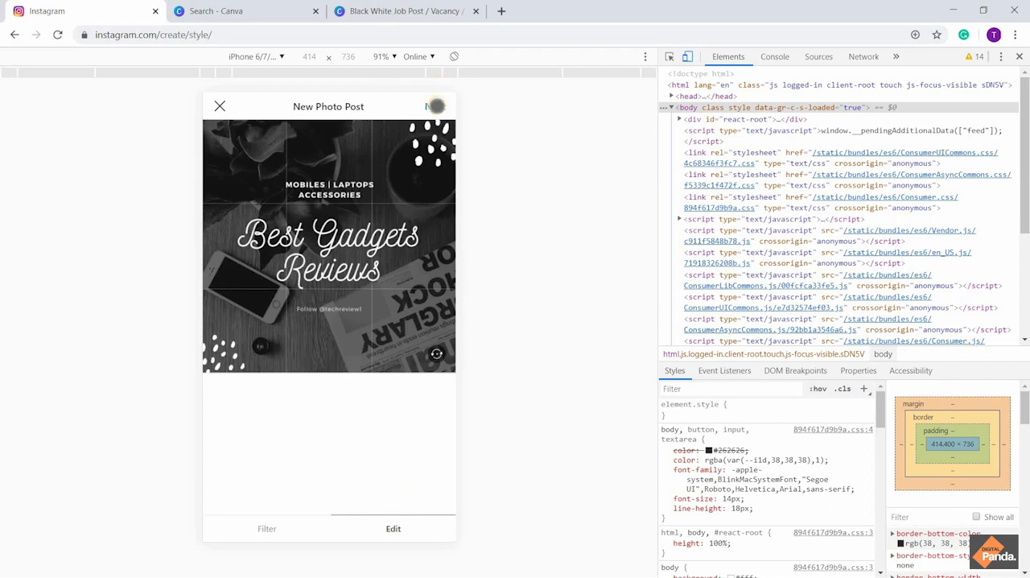
click(435, 106)
click(219, 106)
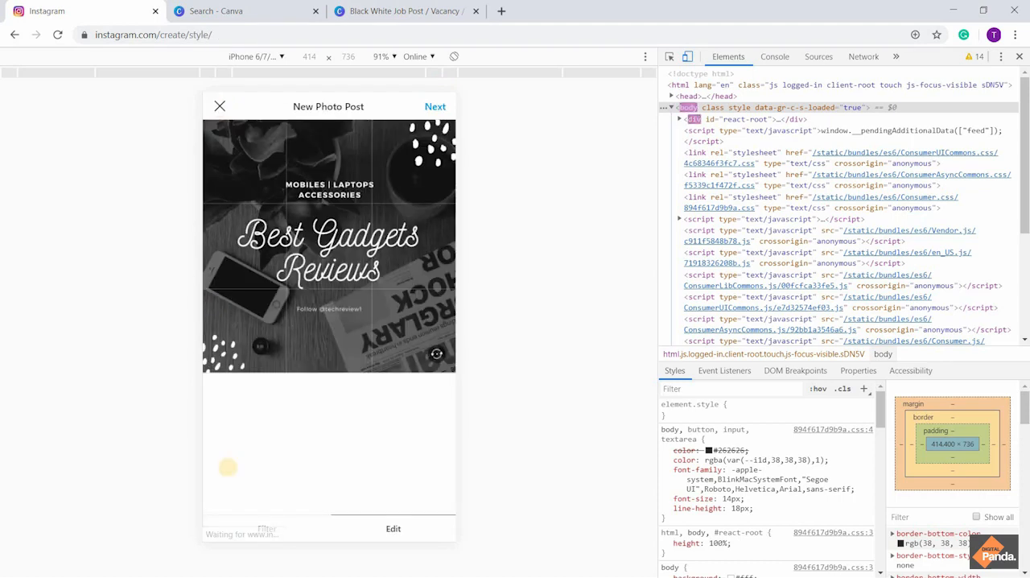
Try the photo filters on the post image from Clarendon through Perpetua, and go back to Crema and Juno
click(258, 528)
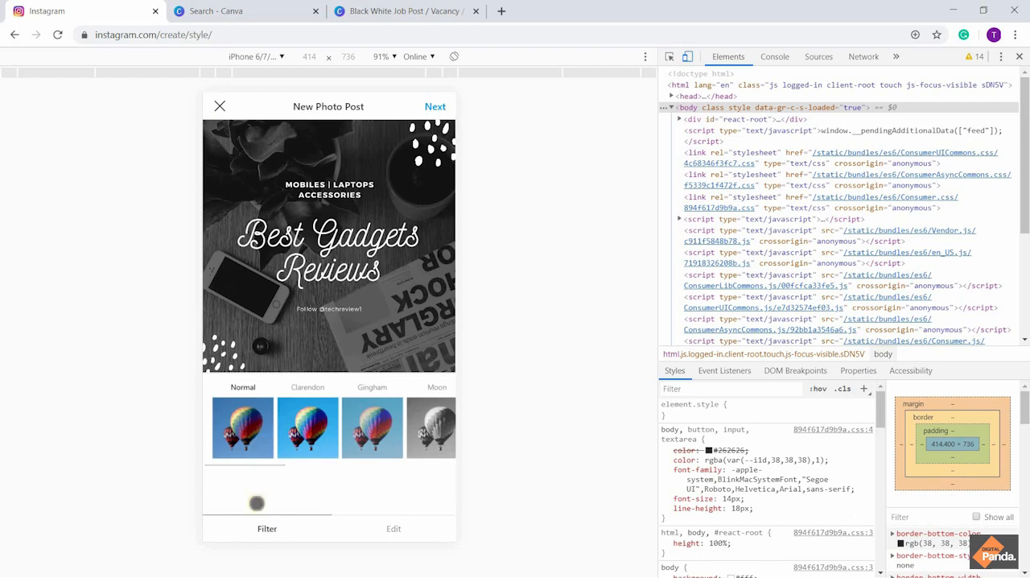
click(308, 417)
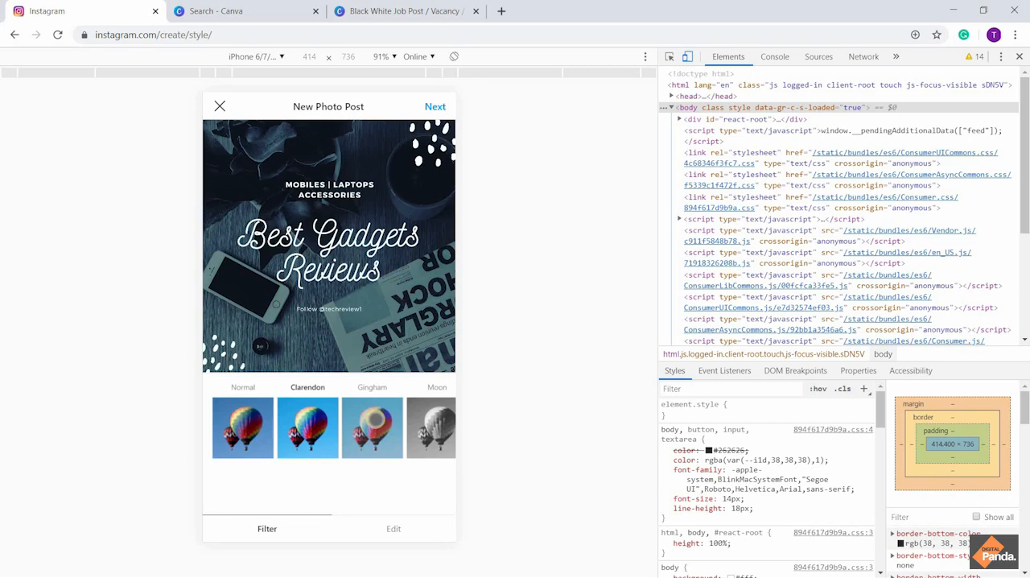
click(371, 418)
click(417, 418)
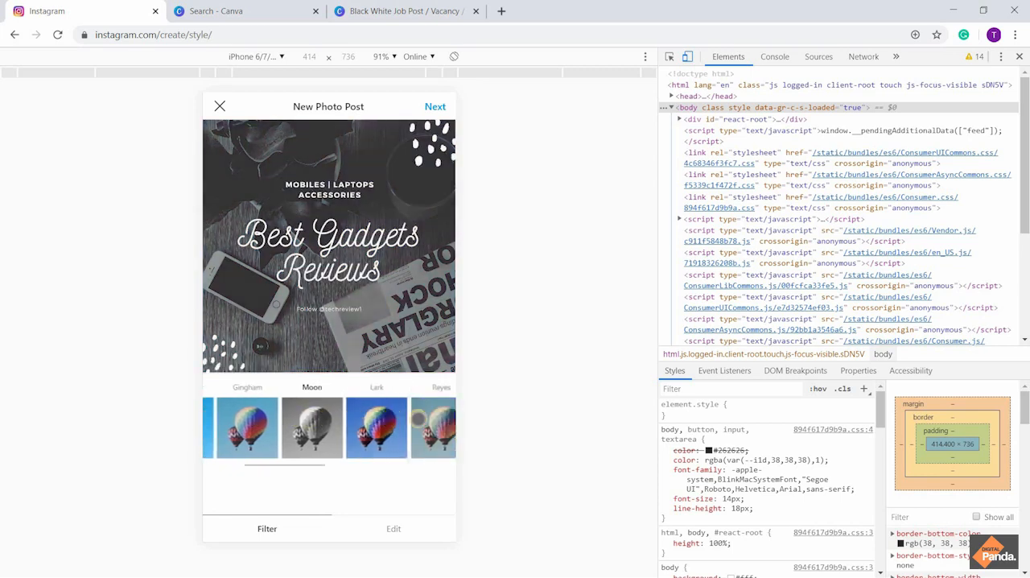
click(341, 416)
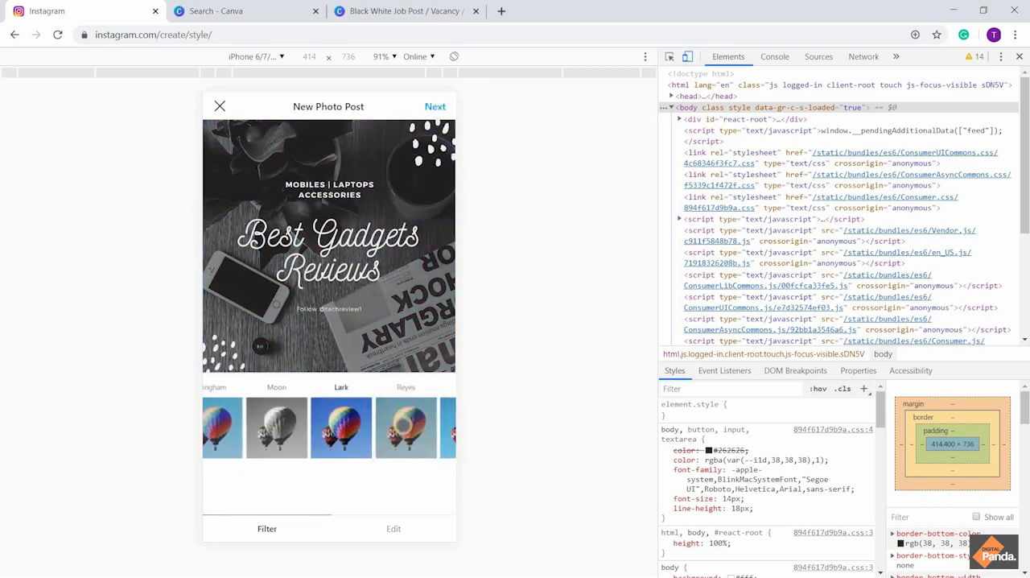
click(402, 425)
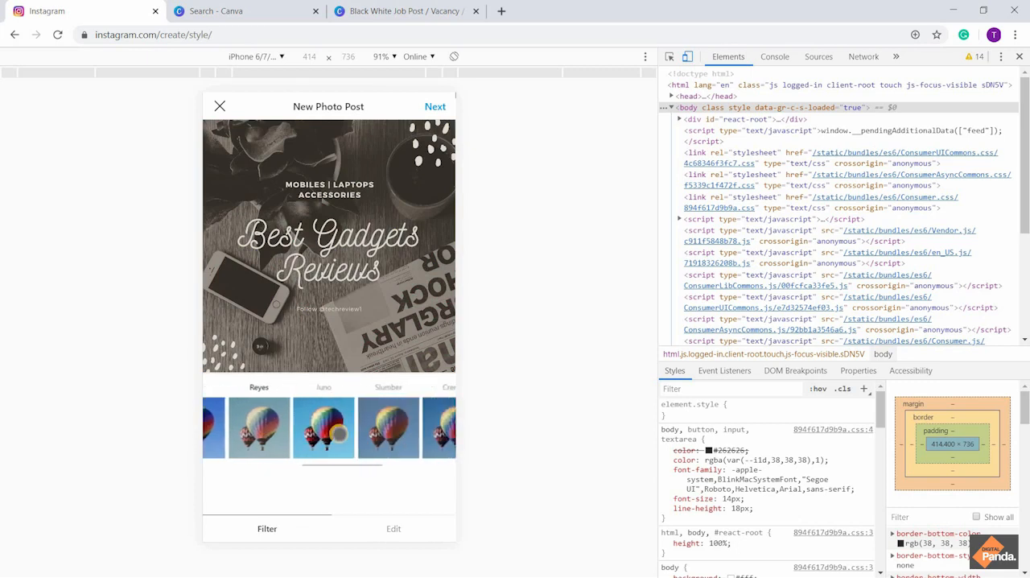
click(338, 433)
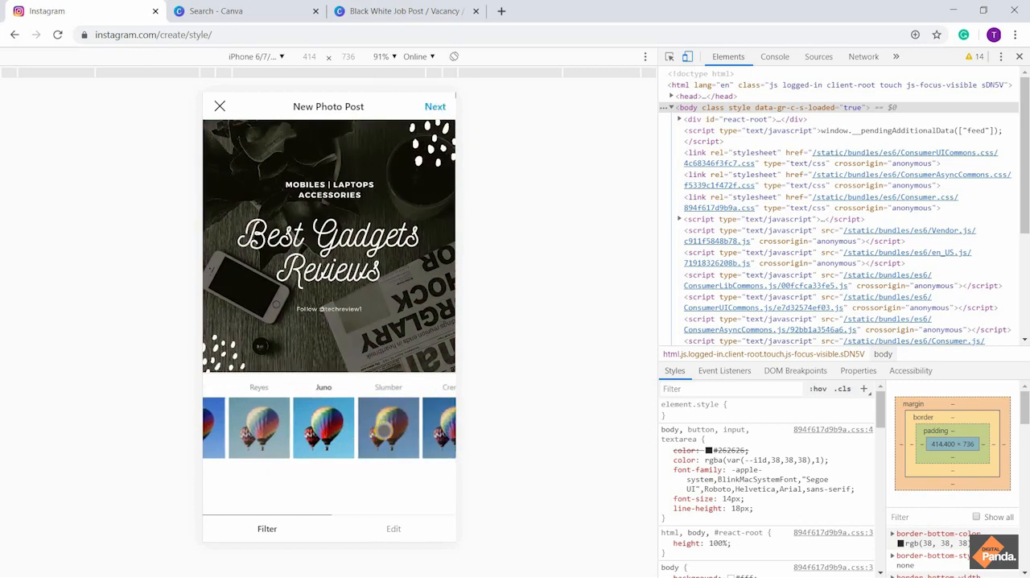
click(385, 432)
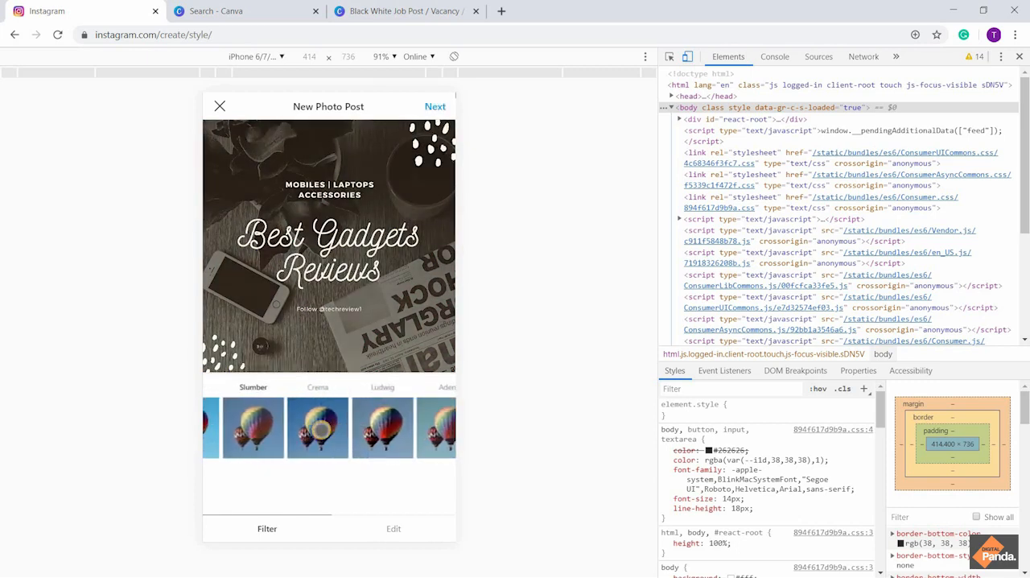
click(319, 428)
click(407, 427)
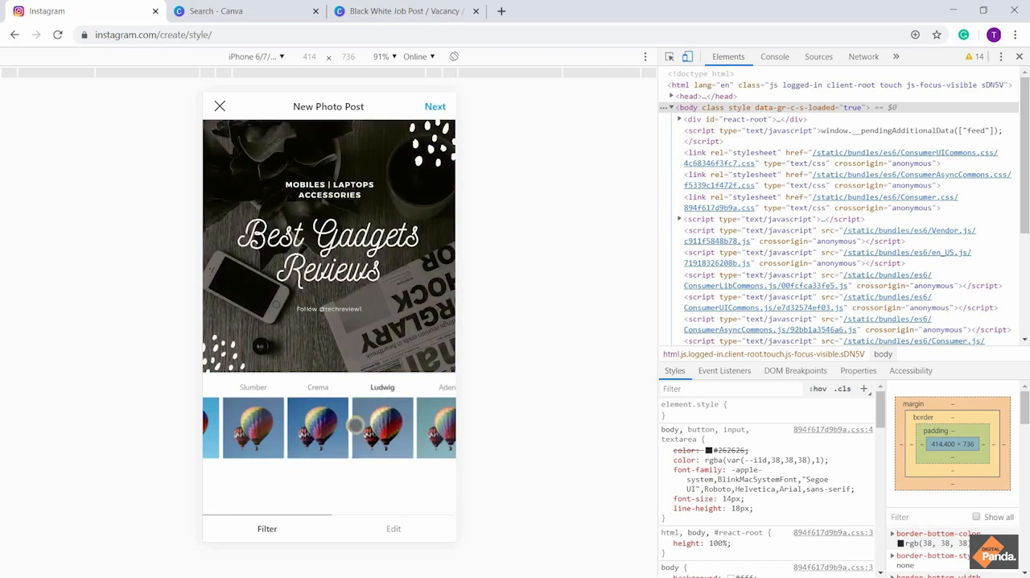
click(363, 419)
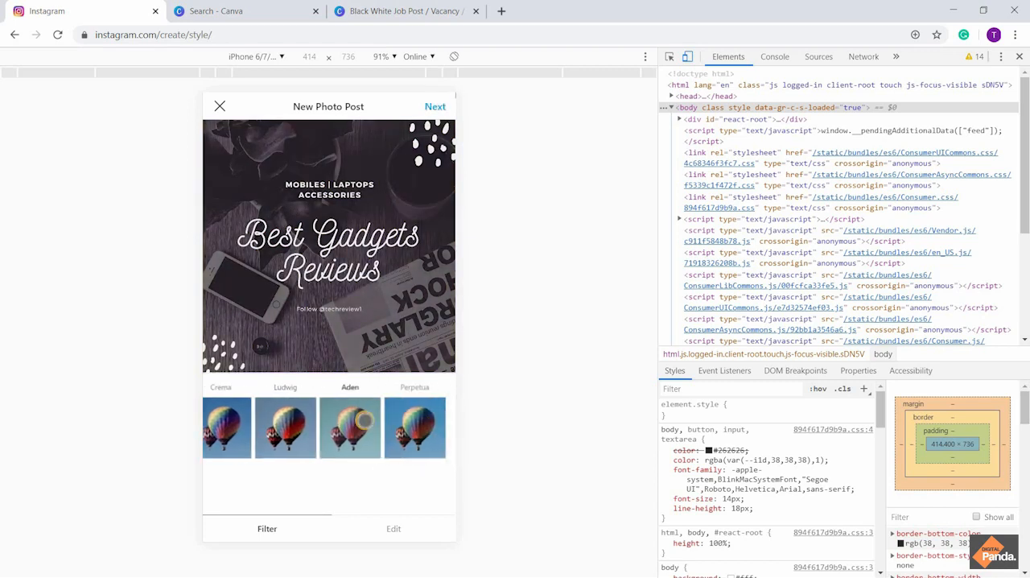
click(419, 414)
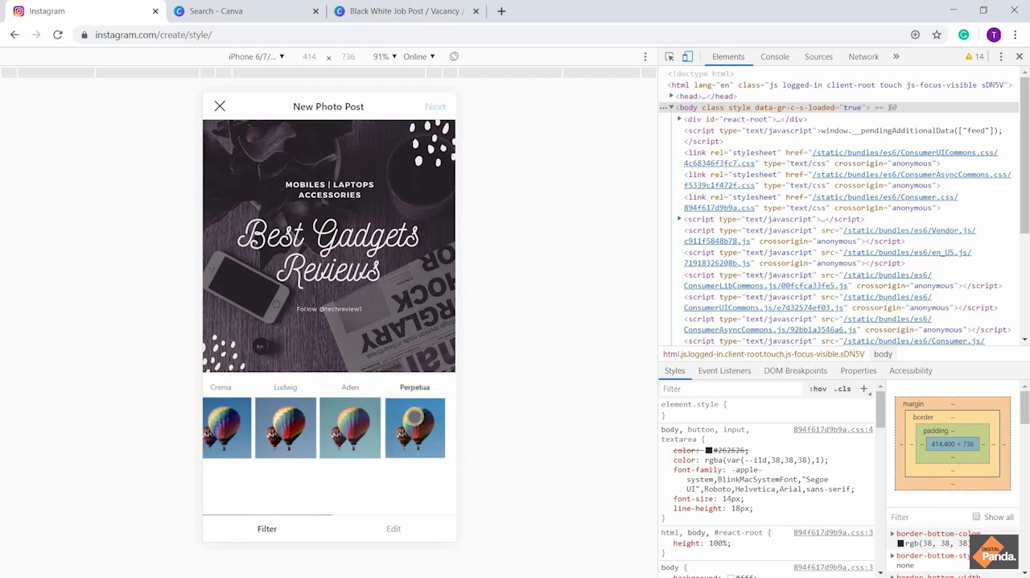
scroll(291, 435, left, 1)
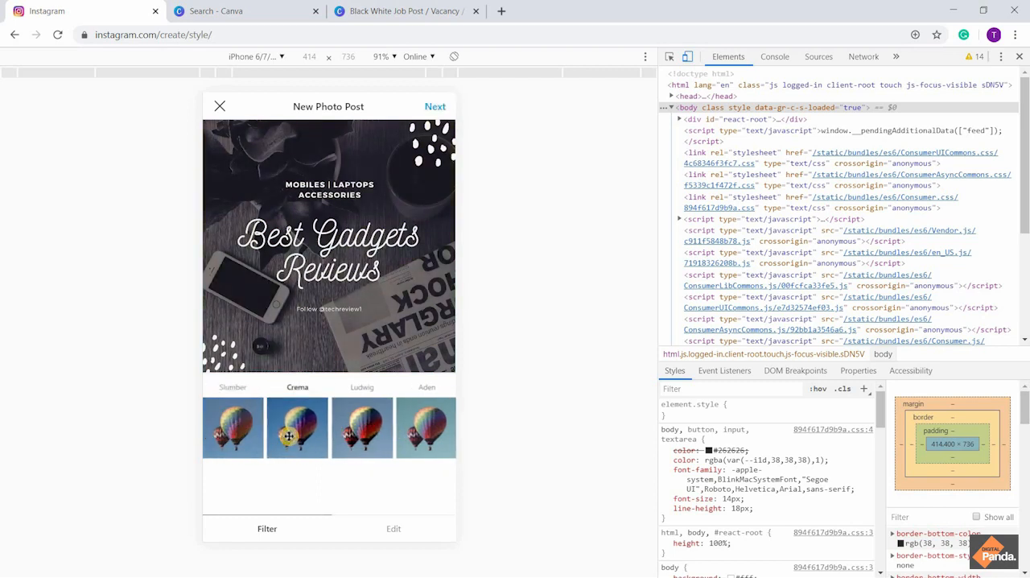
scroll(288, 435, left, 1)
click(270, 422)
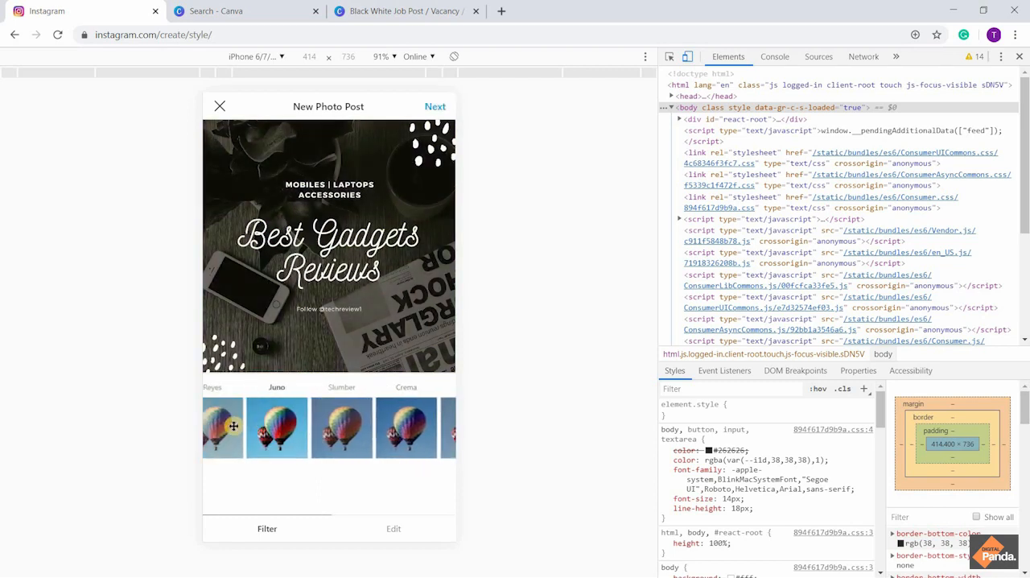
scroll(270, 422, left, 4)
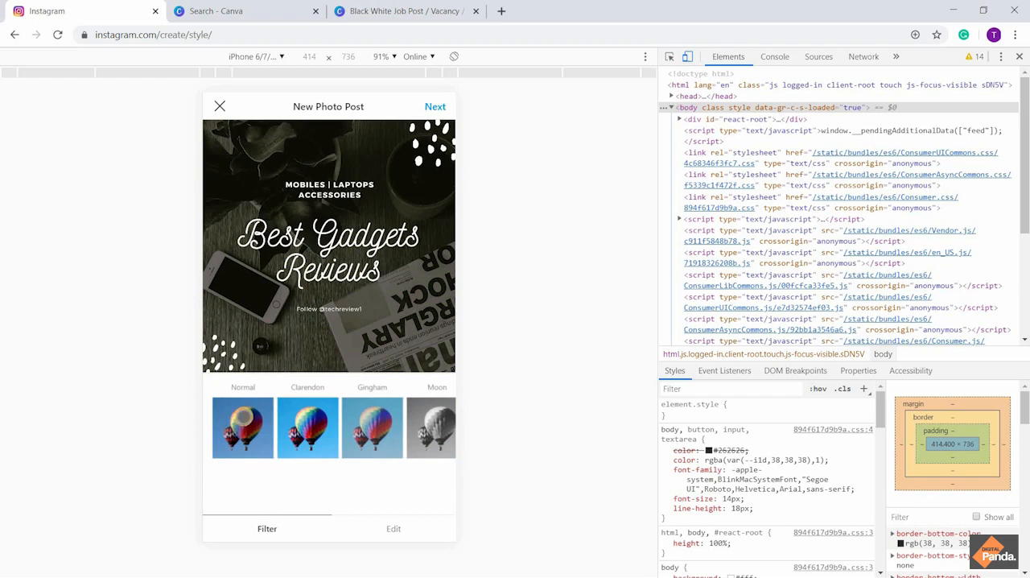
Set the photo filter to Normal and continue to the post's caption and details page
click(242, 418)
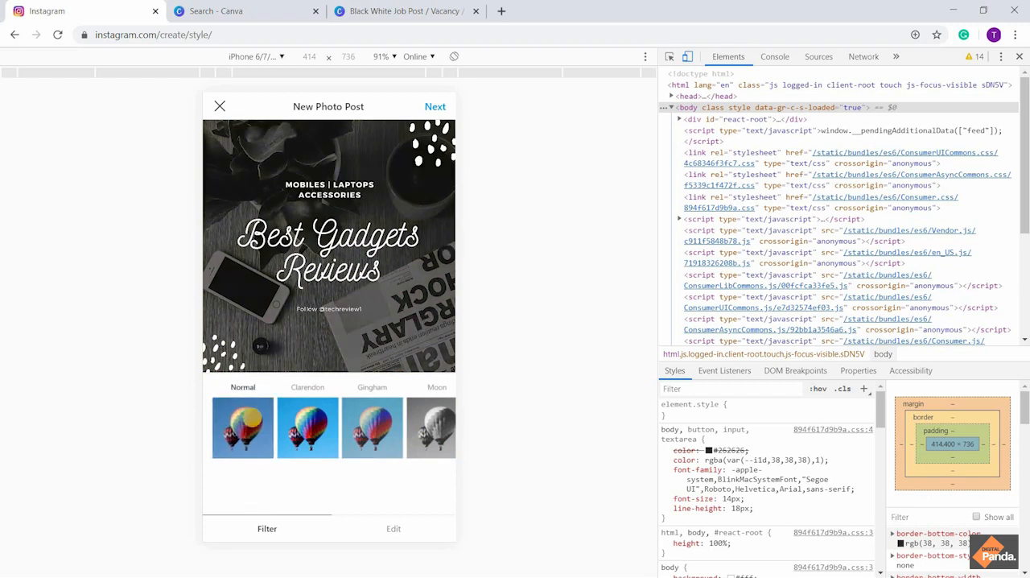
click(436, 108)
click(435, 109)
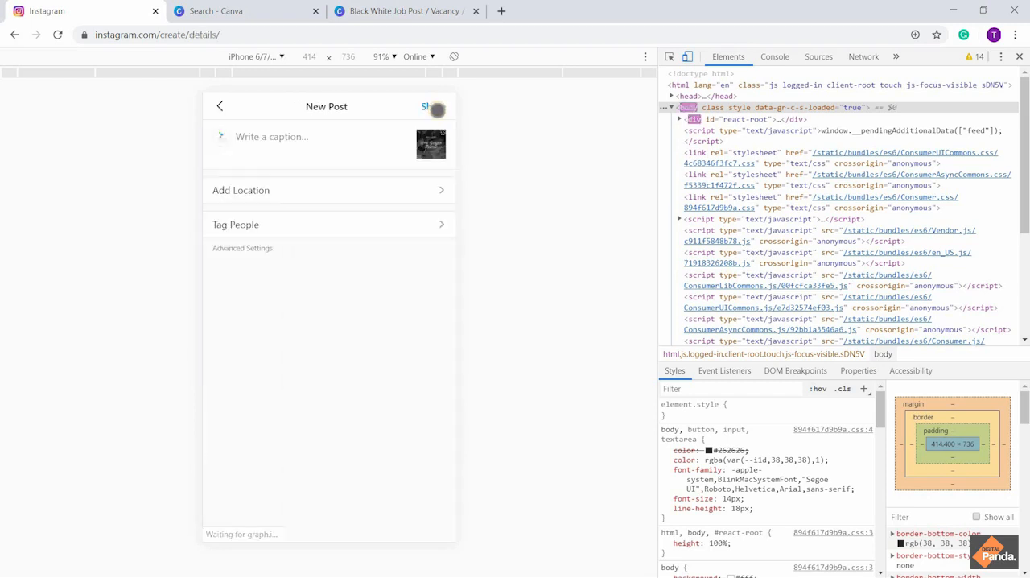
Enter "Best Gadgets Review" as the first line of the post's caption
click(299, 137)
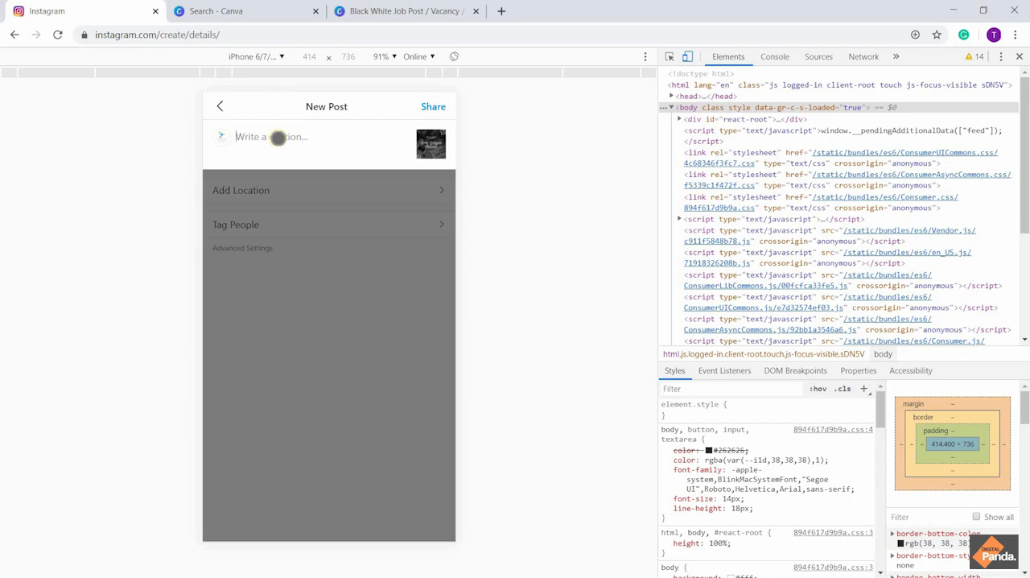
text(Best)
text( Gad)
text(get Rev)
text(iew)
Add the hashtags #techgadgets and #gadgetreview on a new line of the caption, taking #techgadgets from the suggestions for "#gadgets"
text(#ga)
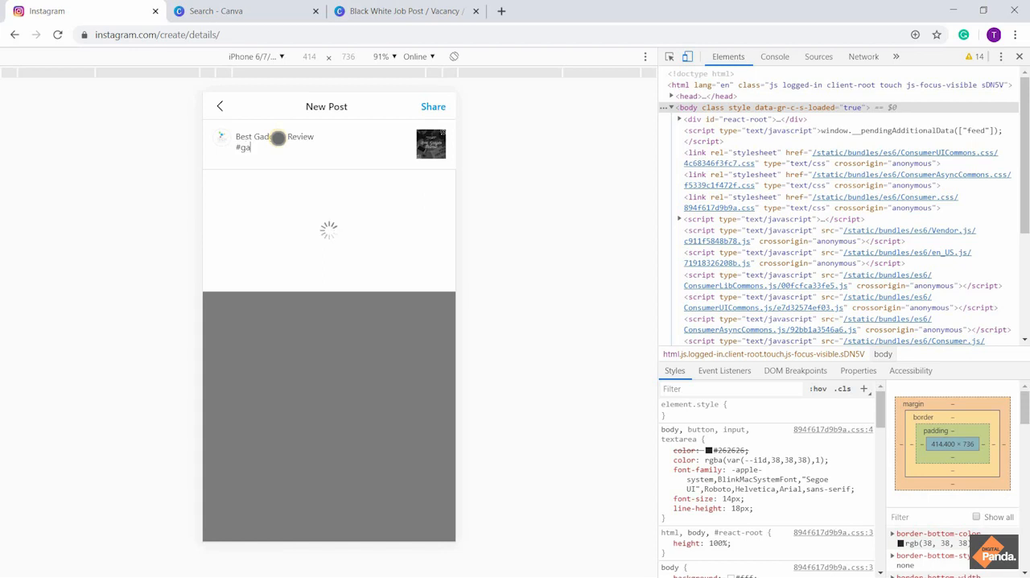
text(dgets)
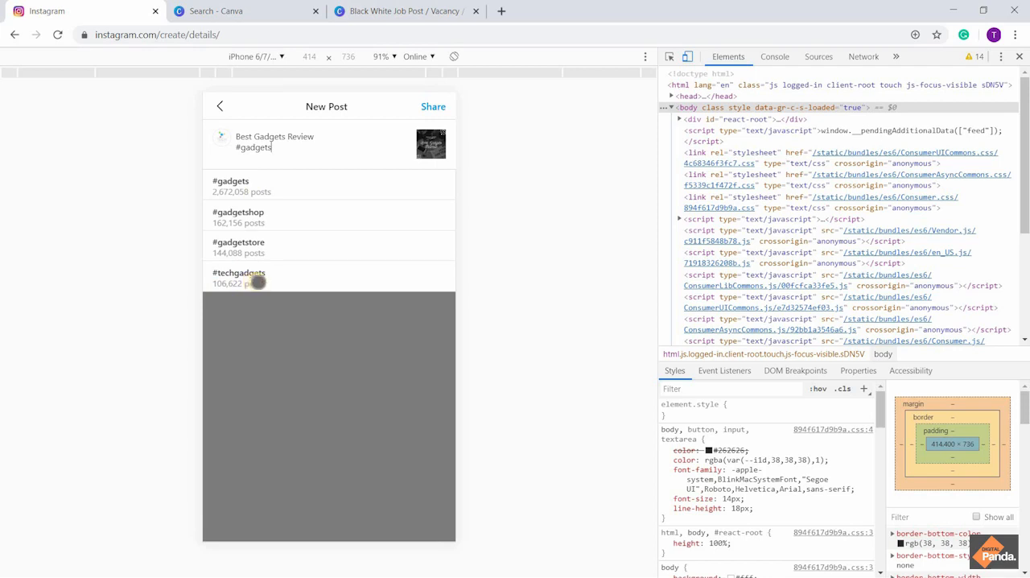
click(257, 282)
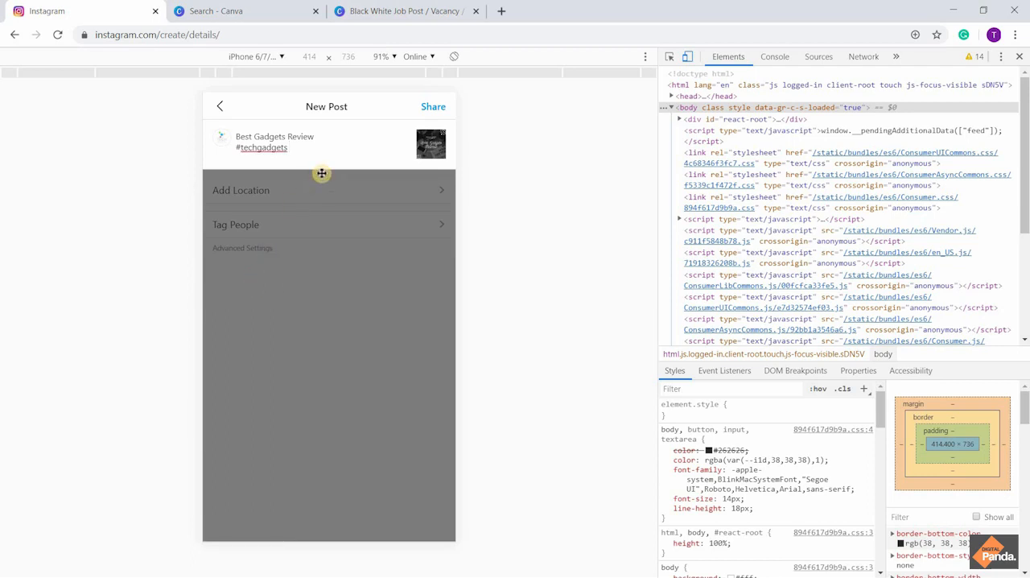
text(#)
text(gadget)
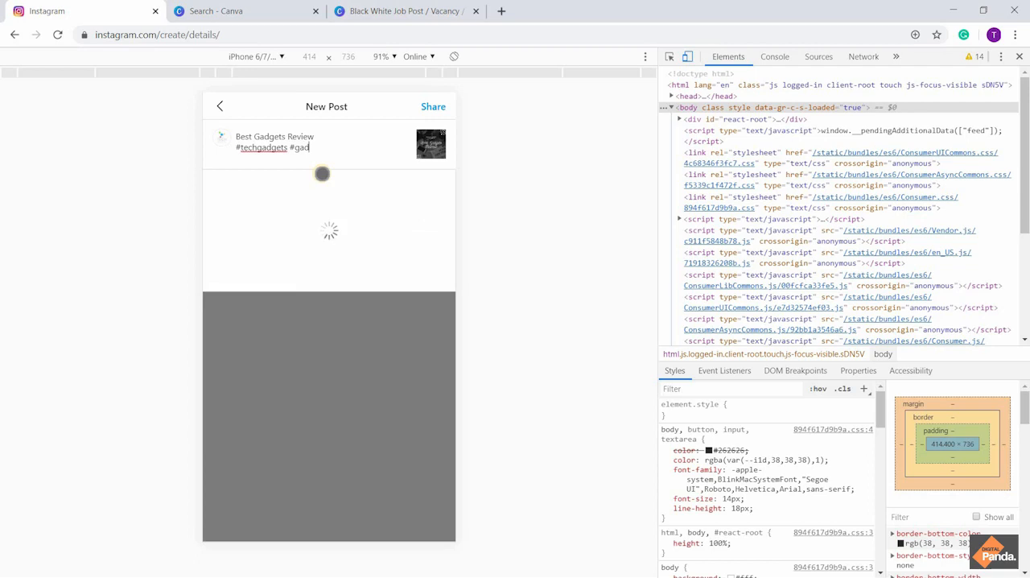
text(review)
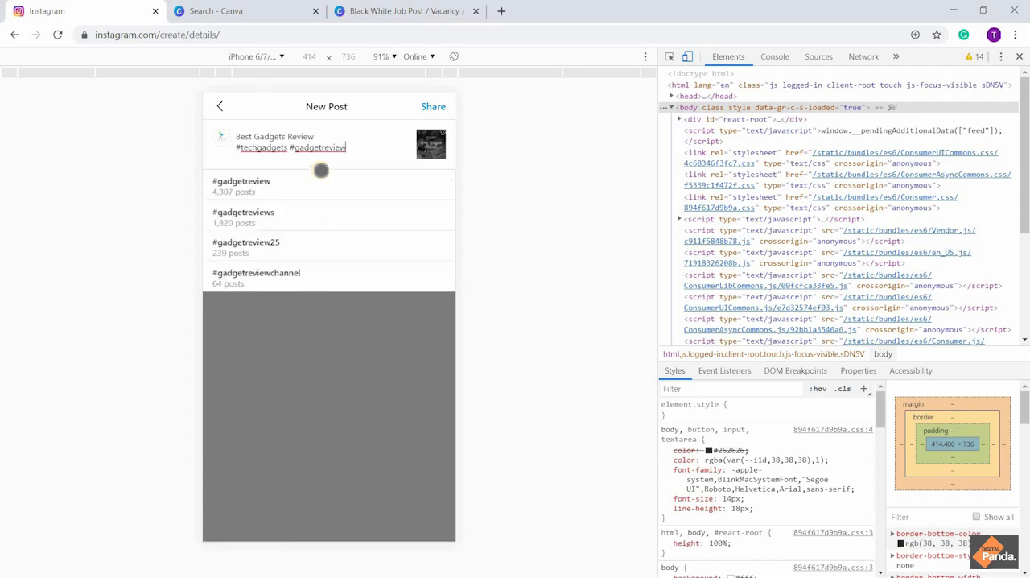
Retype the end of the #gadgetreview hashtag in the caption and accept #gadgetreview from the suggestions
key(BackSpace)
key(BackSpace)
key(BackSpace)
key(BackSpace)
key(BackSpace)
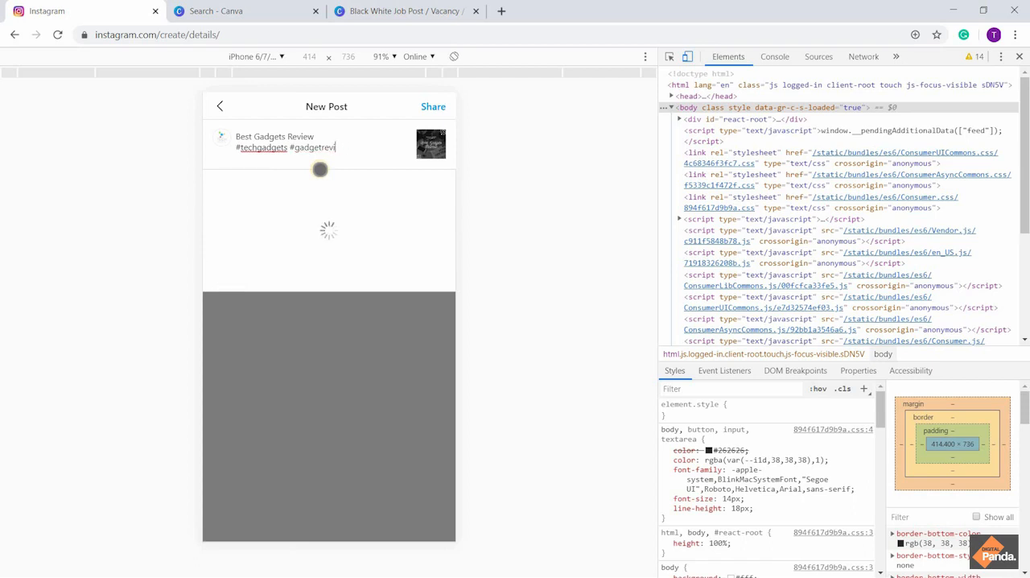
text(eview)
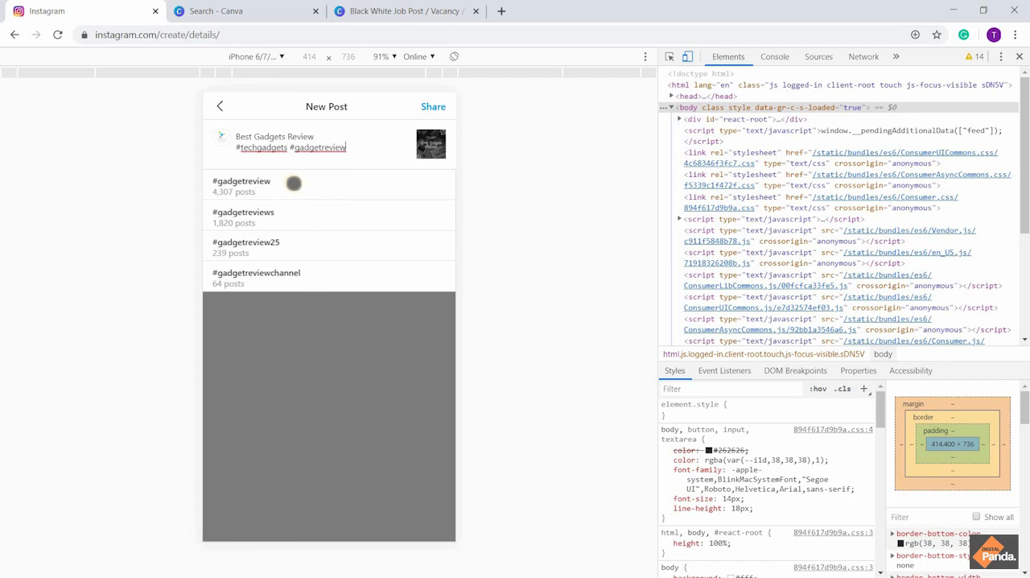
click(288, 214)
click(286, 189)
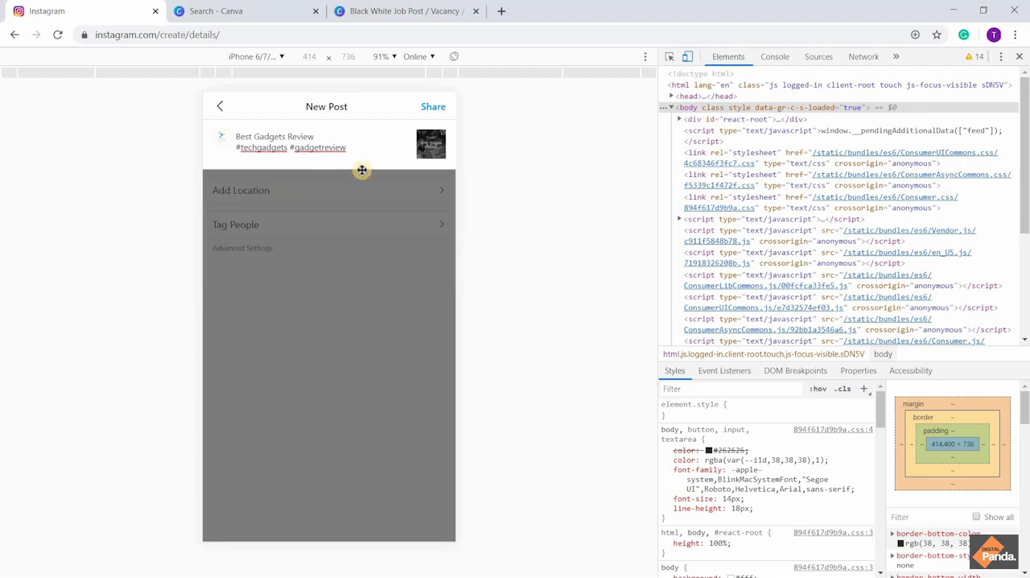
Add the hashtags #gadgetreviews and #reviewer to the caption, taking #reviewer from the suggestions for "#review"
text(#gadgetreviews)
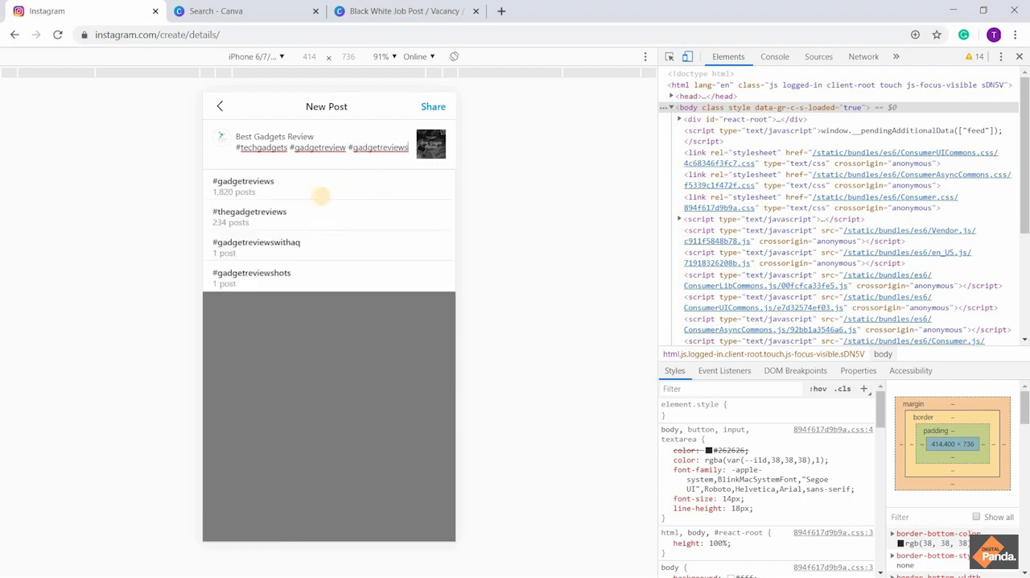
click(301, 193)
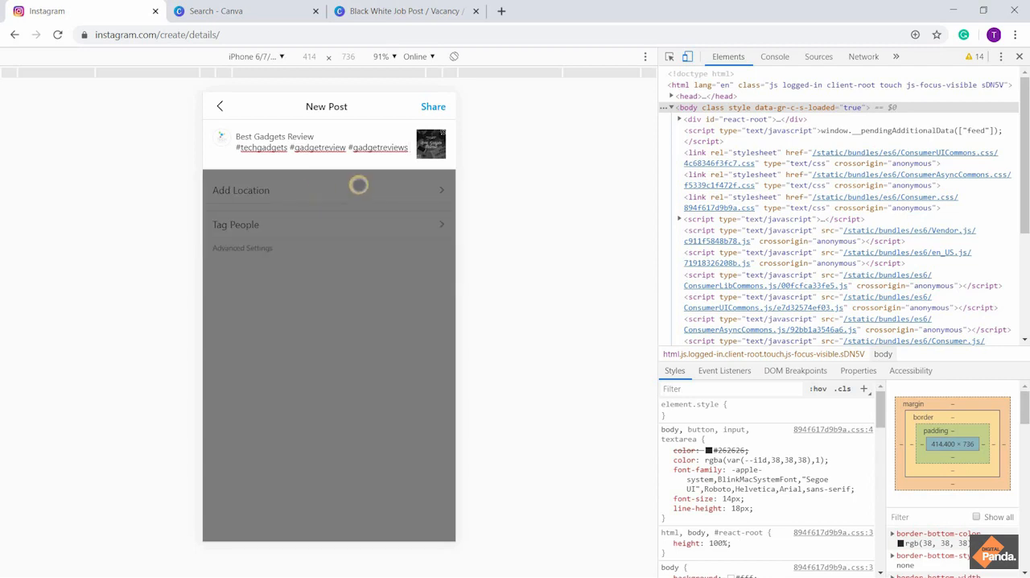
text(#review)
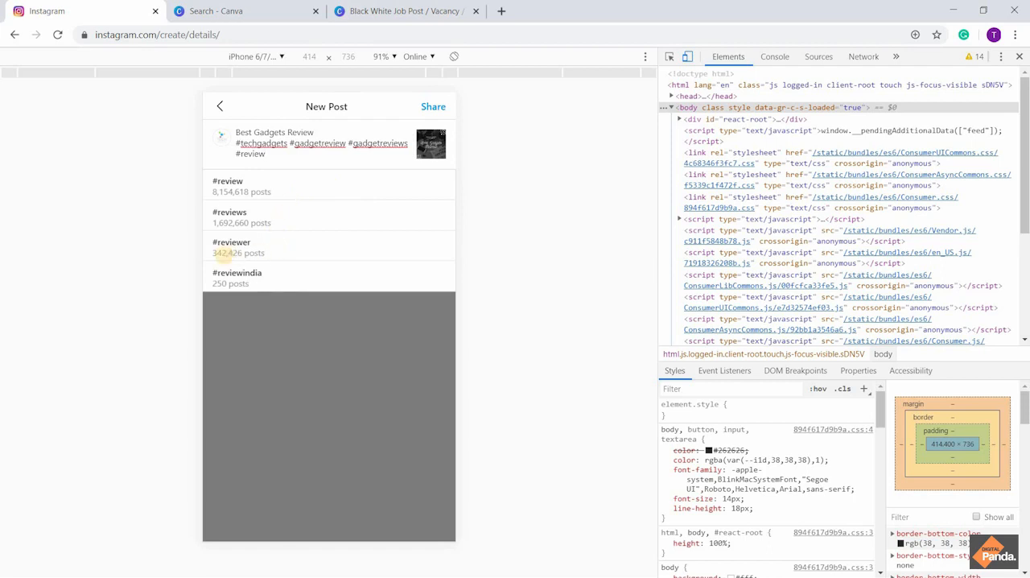
click(253, 250)
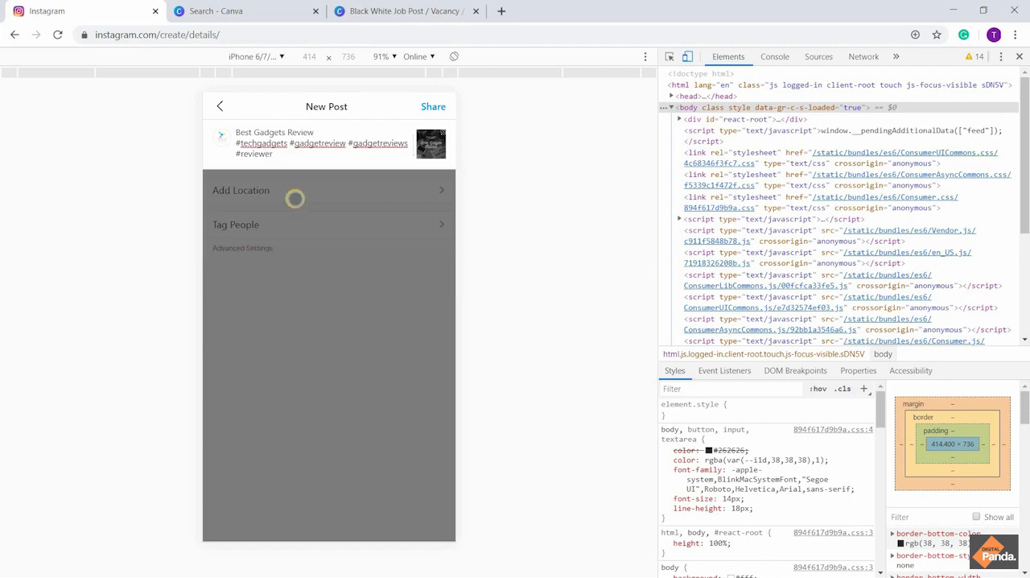
Add the hashtags #reviewtechweb and #techreview to the caption, taking #reviewtechweb from the suggestions for "#Reviewtech"
text(#)
text(Re)
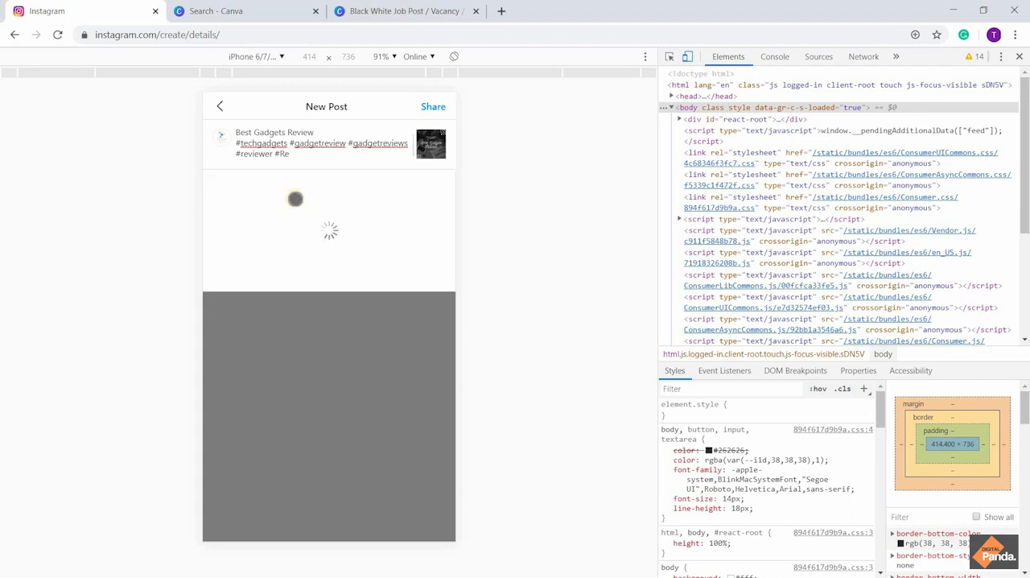
text(viewtech)
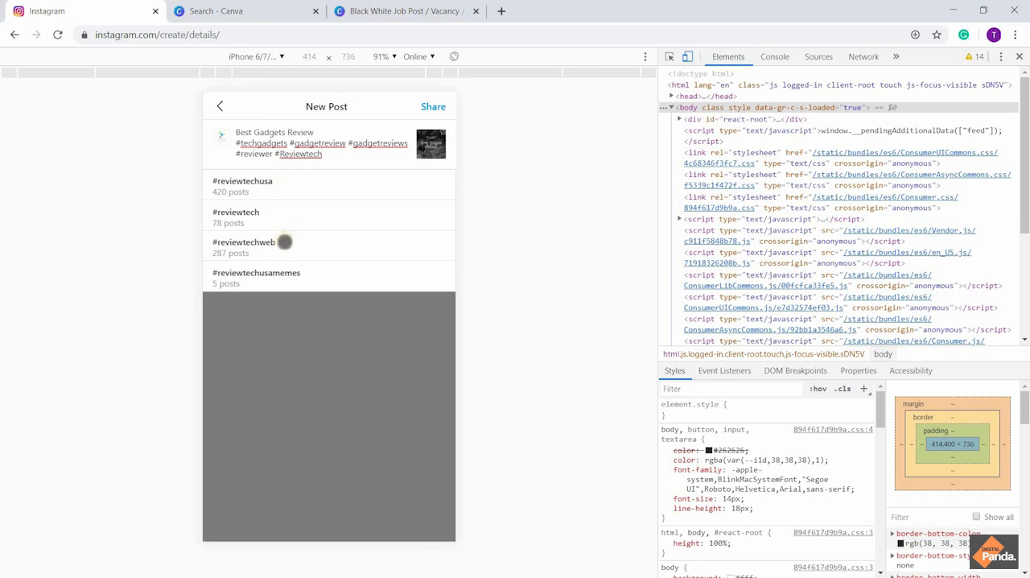
click(284, 241)
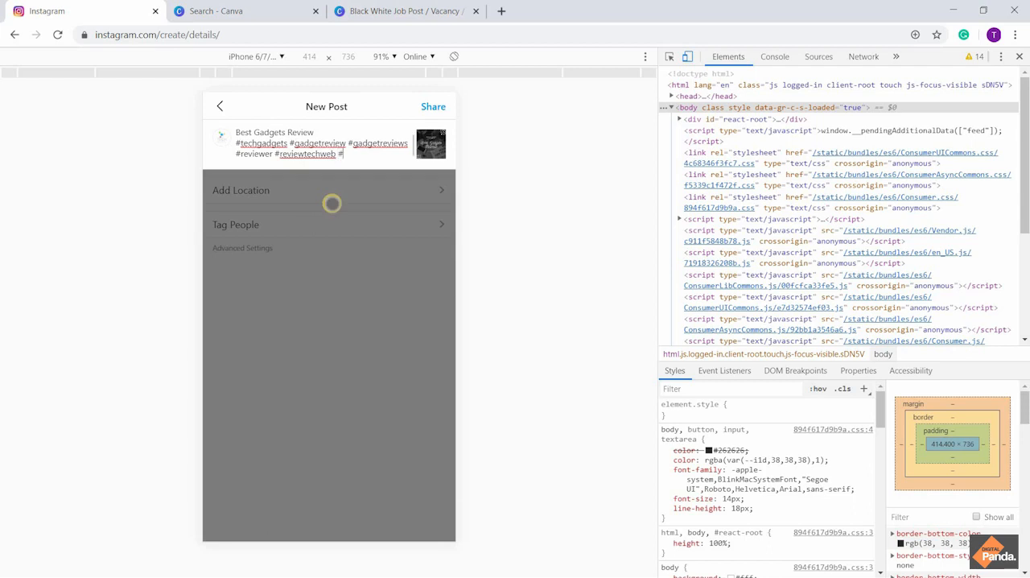
text(#techreview)
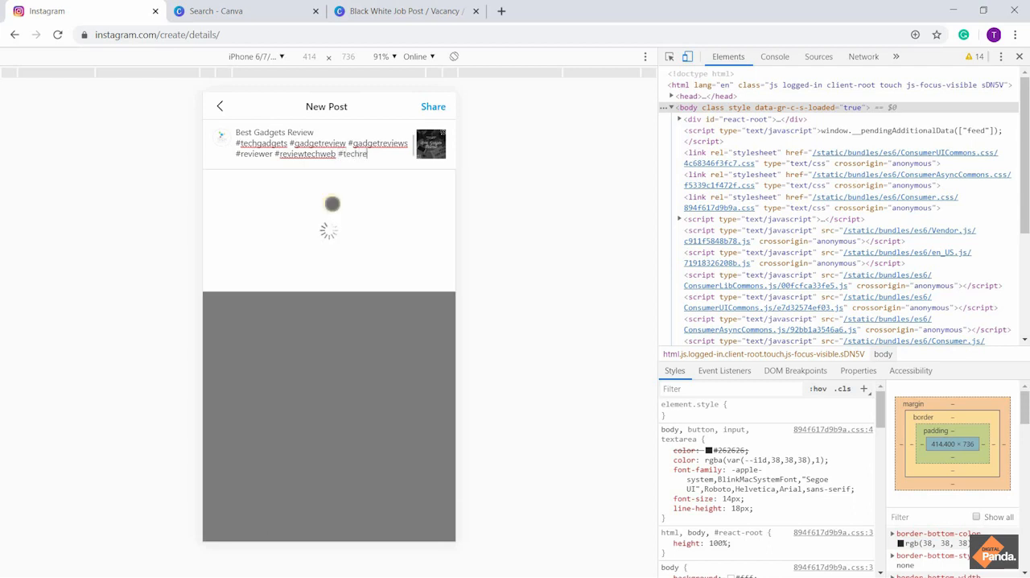
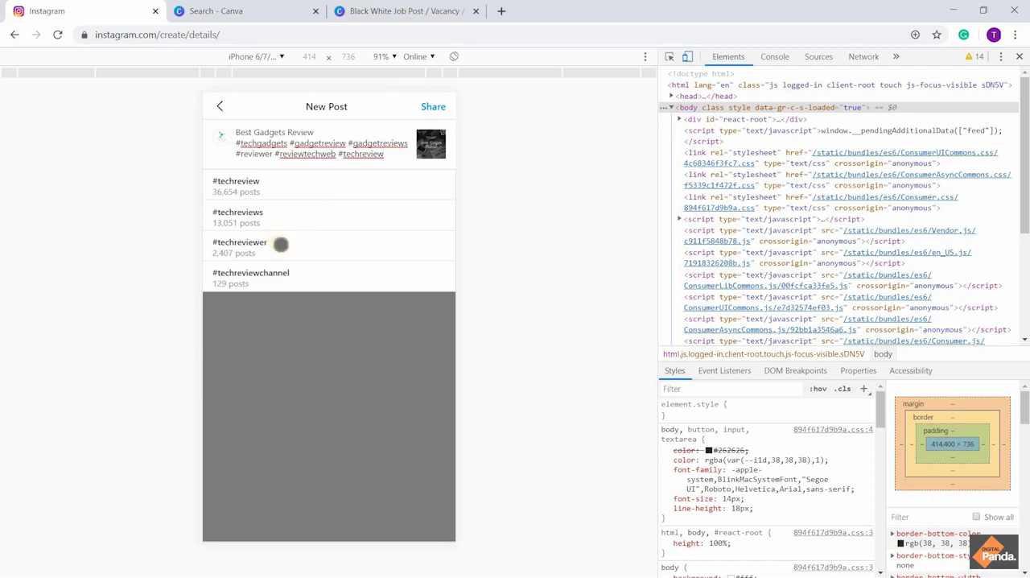
Complete the caption's last hashtag as #techreviewer and add #techreviews, taking both from the suggestions for "#techreview"
click(280, 243)
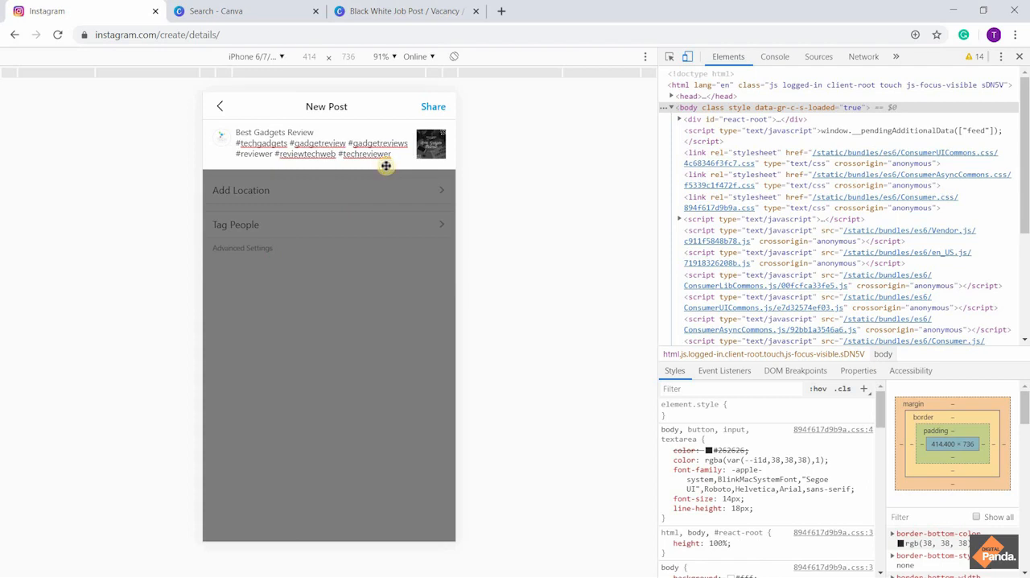
text(#techre)
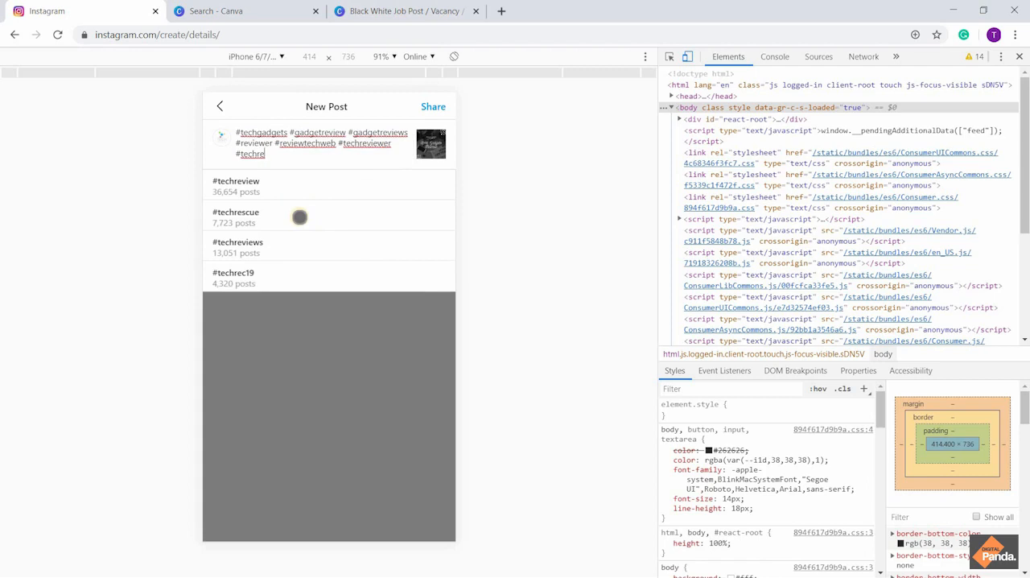
text(view)
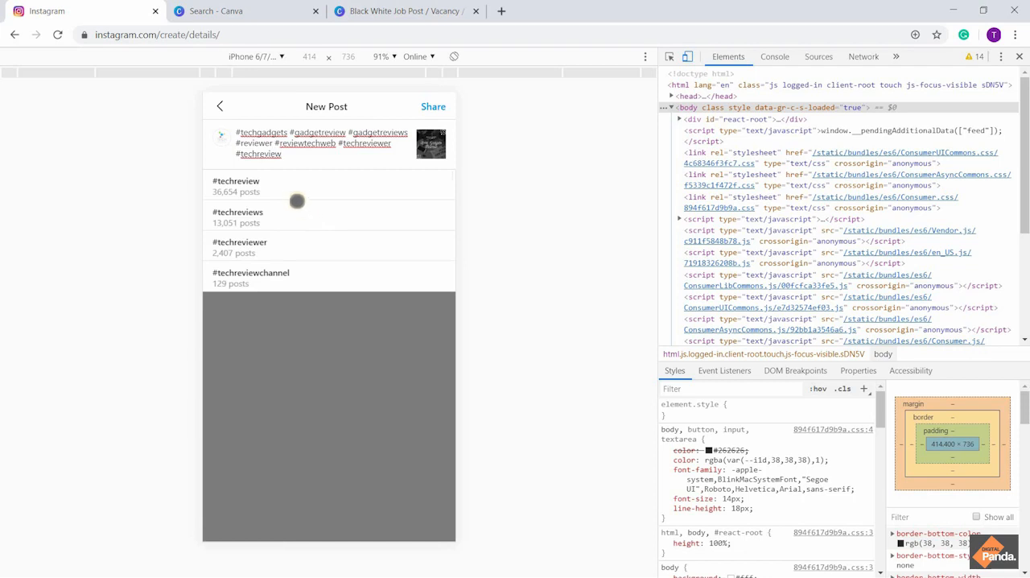
click(291, 215)
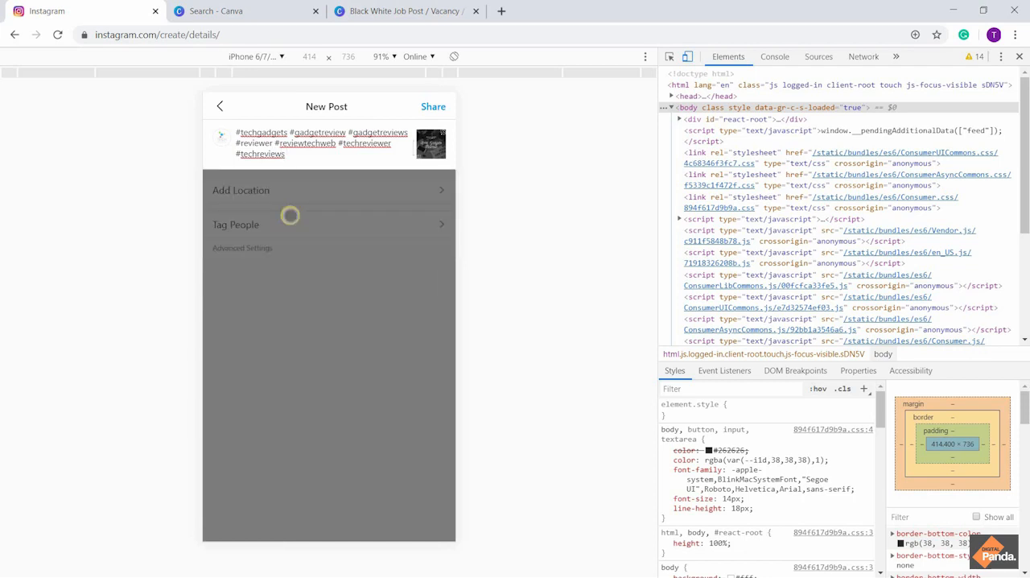
Add the hashtag #techreview to the caption from the suggestions and look over the caption from its beginning
text(#techrevie)
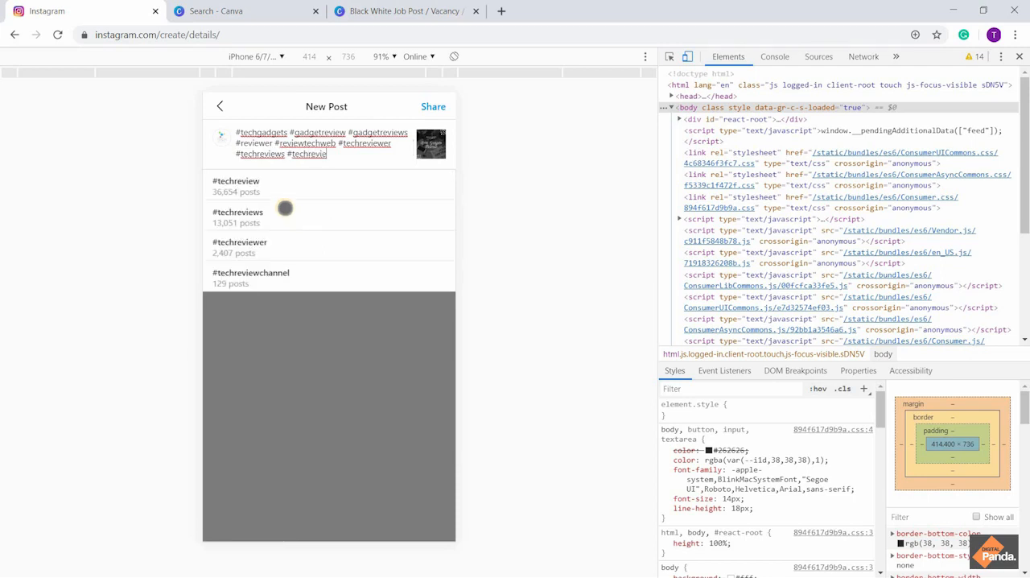
click(276, 188)
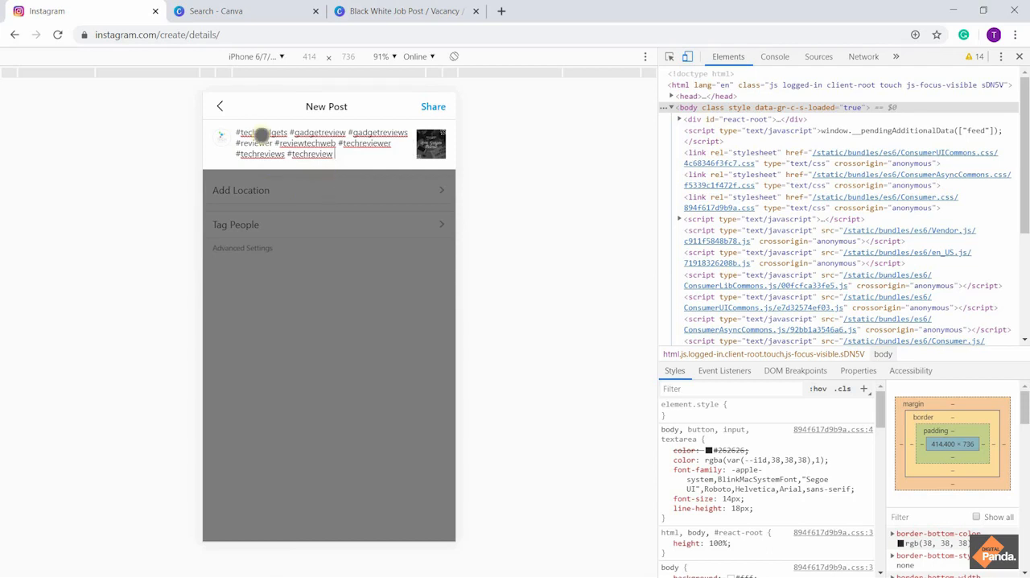
text(Best Gadgets Review)
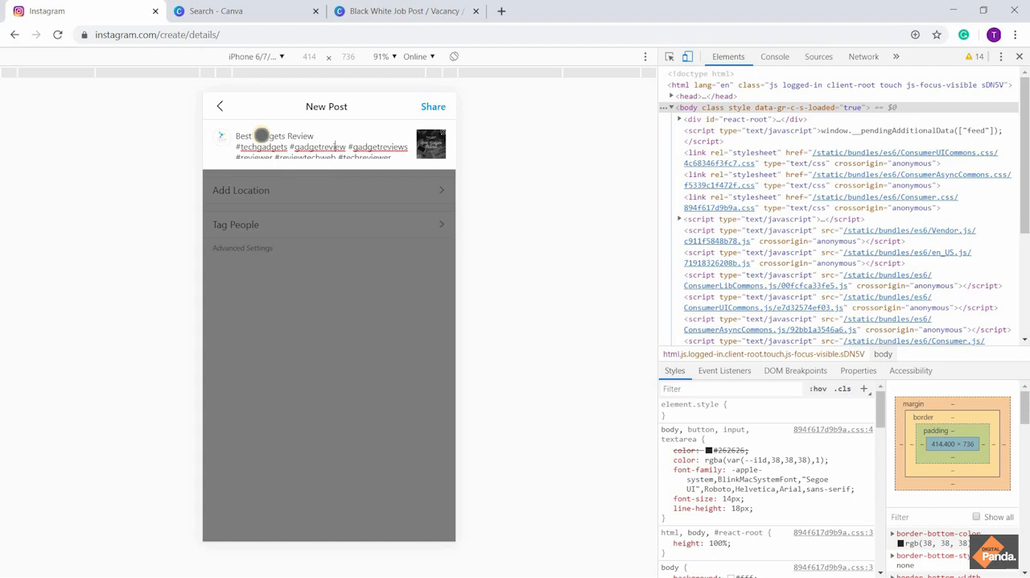
scroll(261, 135, down, 1)
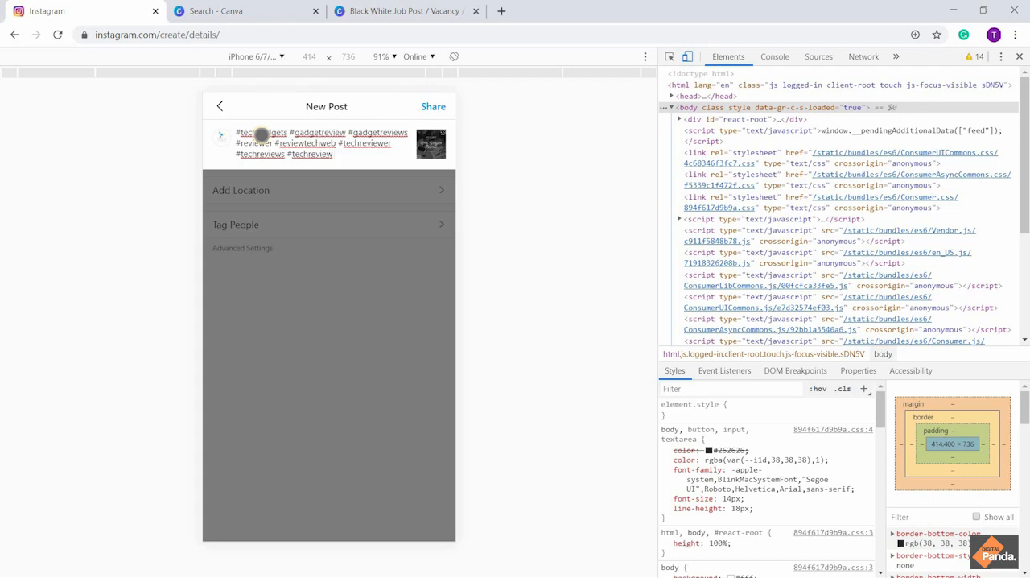
text(#)
text(gad)
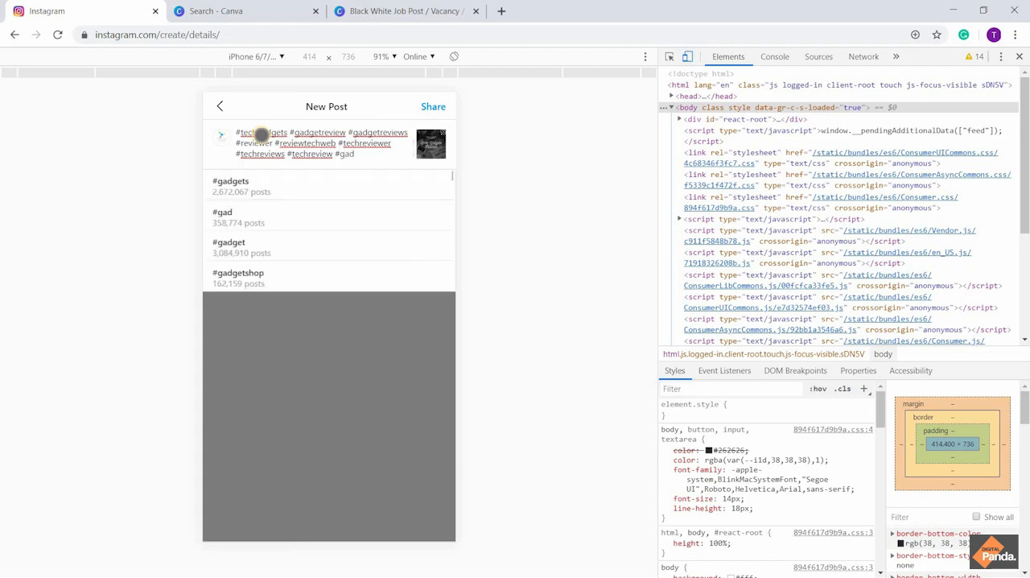
text(gets)
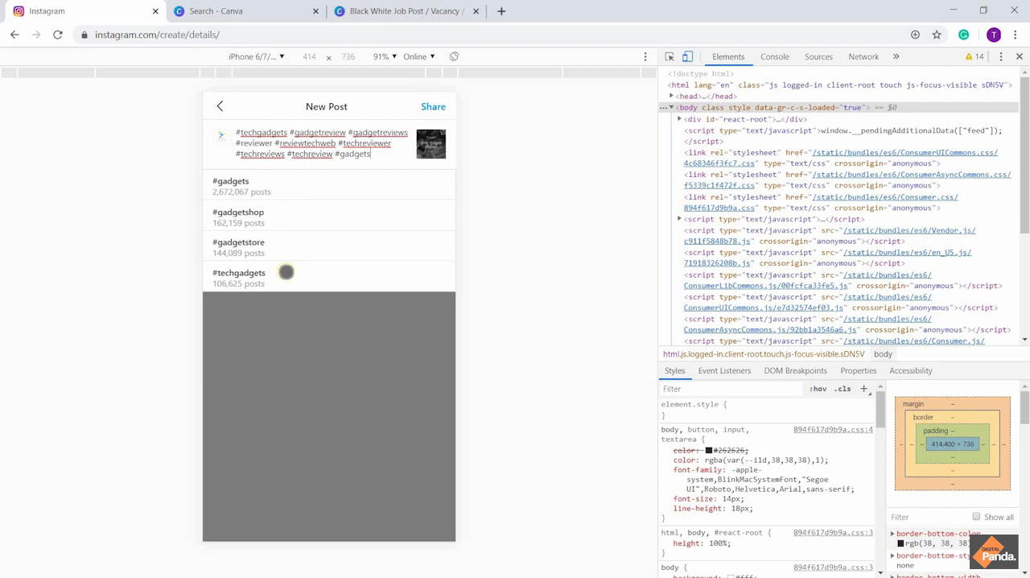
text(tech)
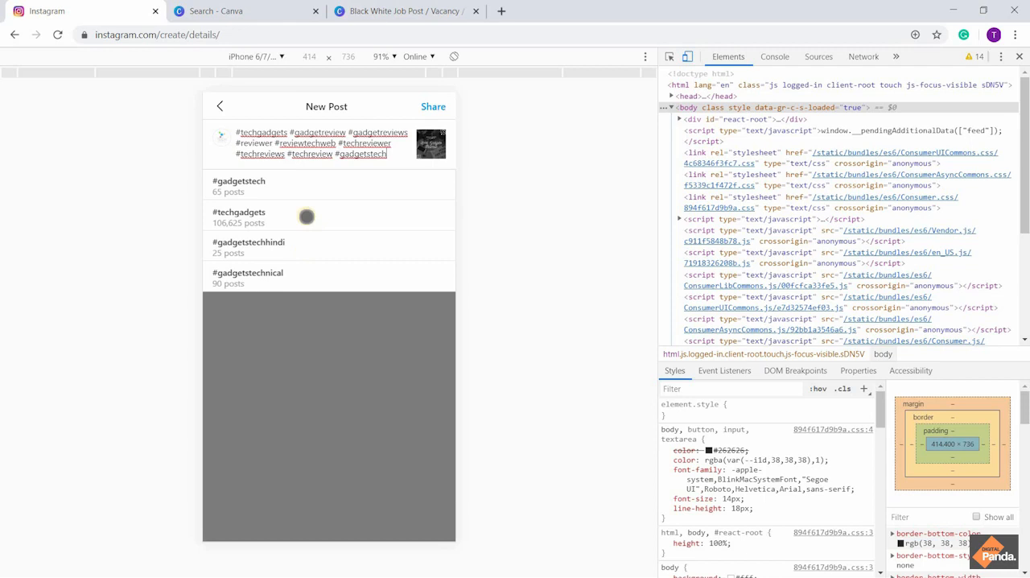
key(BackSpace)
key(BackSpace)
key(BackSpace)
key(BackSpace)
key(BackSpace)
key(BackSpace)
key(BackSpace)
key(BackSpace)
key(BackSpace)
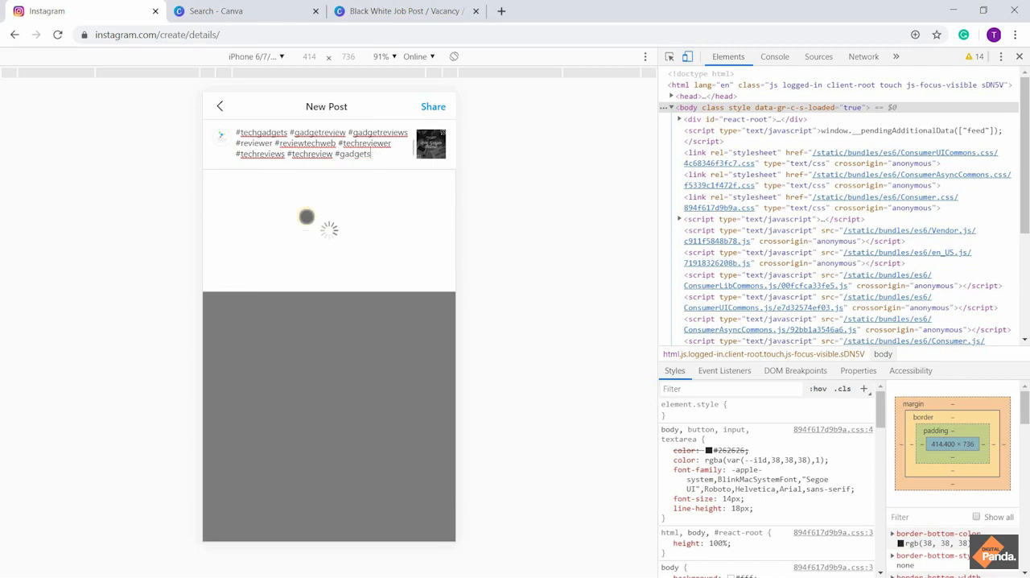
key(BackSpace)
key(BackSpace)
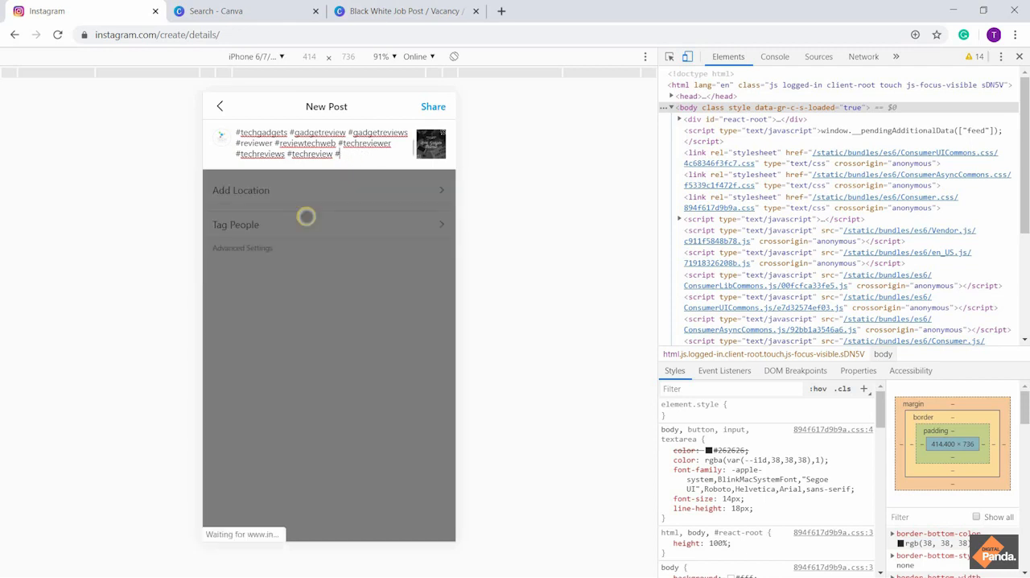
Add the hashtag #mobilereview to the end of the caption, accepting it from the suggestions
text(mob)
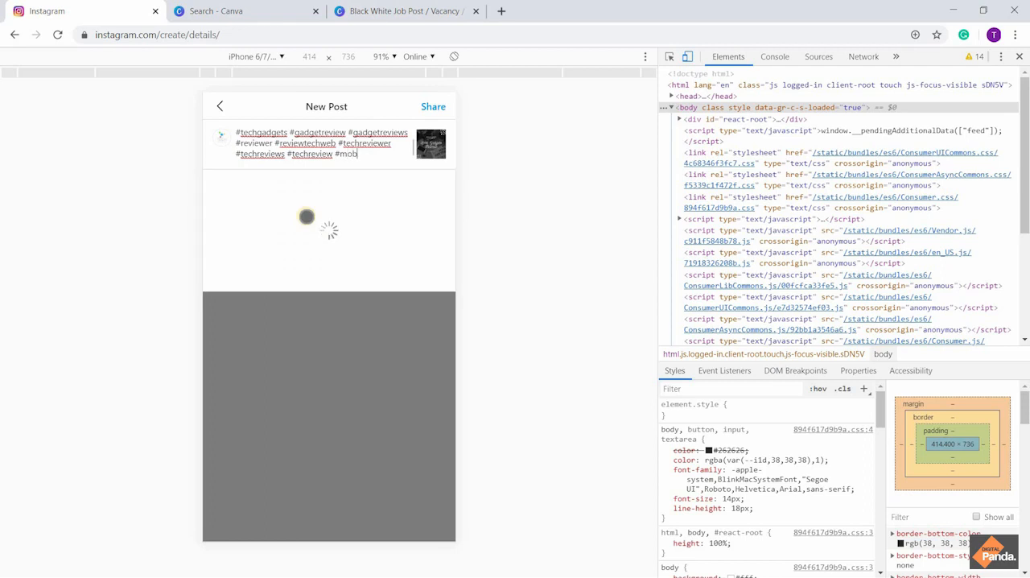
text(ilereview)
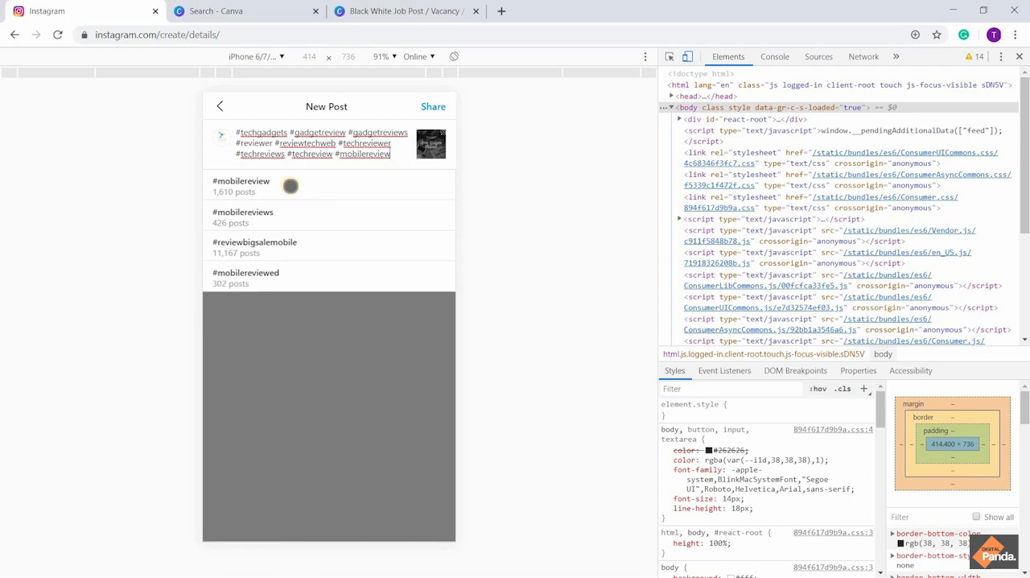
click(291, 186)
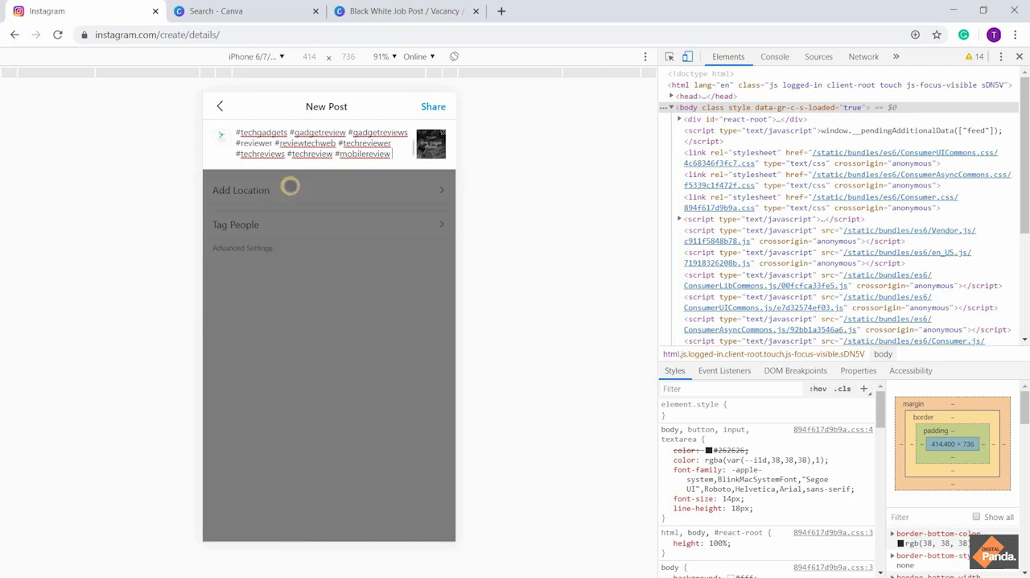
Add the hashtag #mobilereviews after #mobilereview in the caption, accepting it from the suggestions
text(@)
key(BackSpace)
text(#mob)
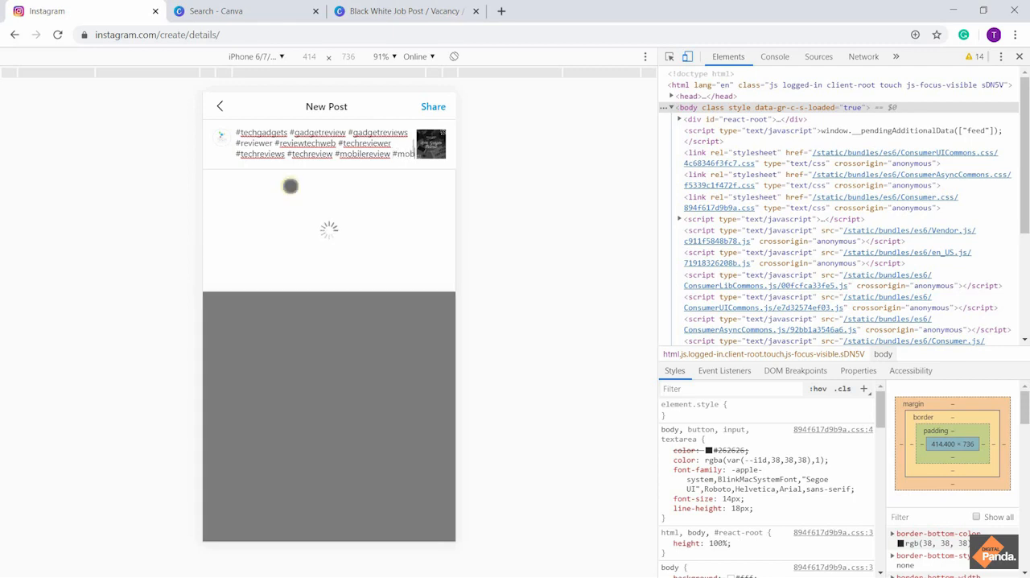
text(ilerevu)
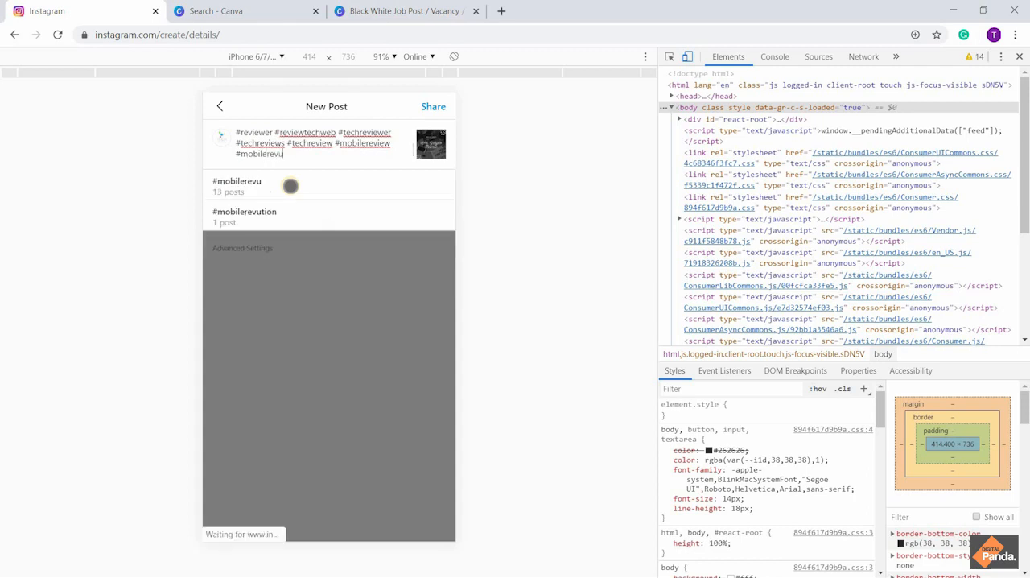
key(BackSpace)
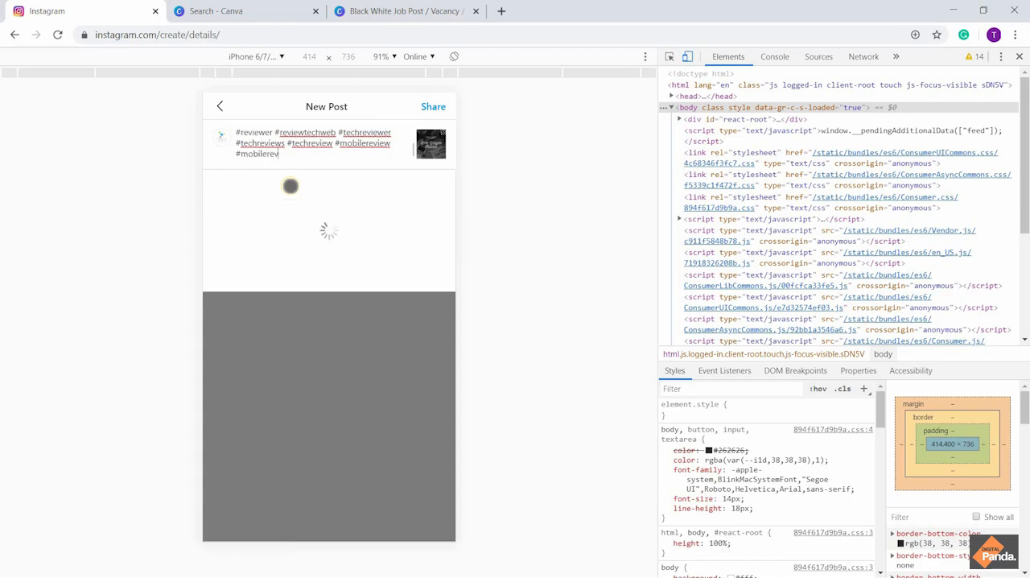
text(iews)
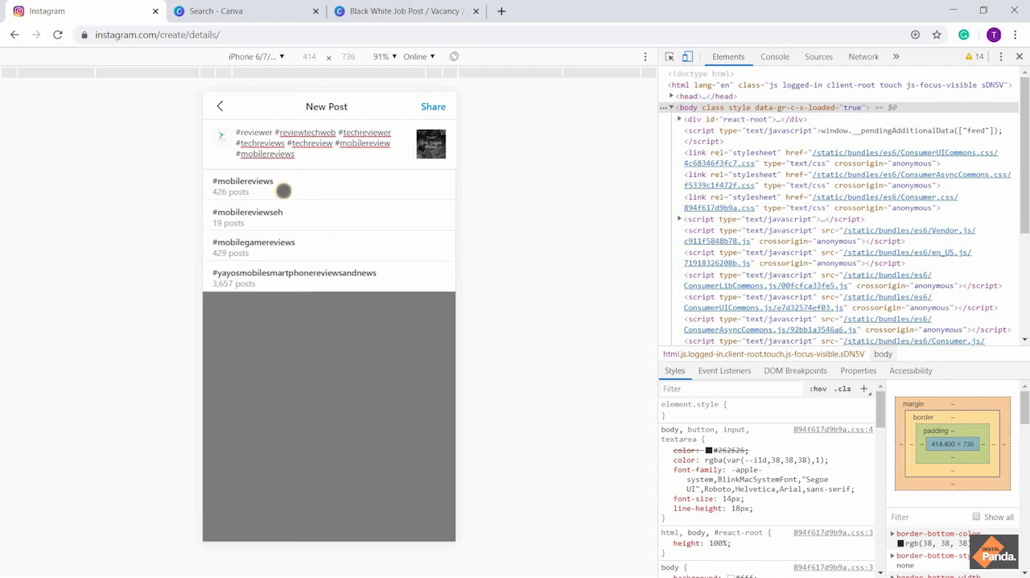
click(283, 190)
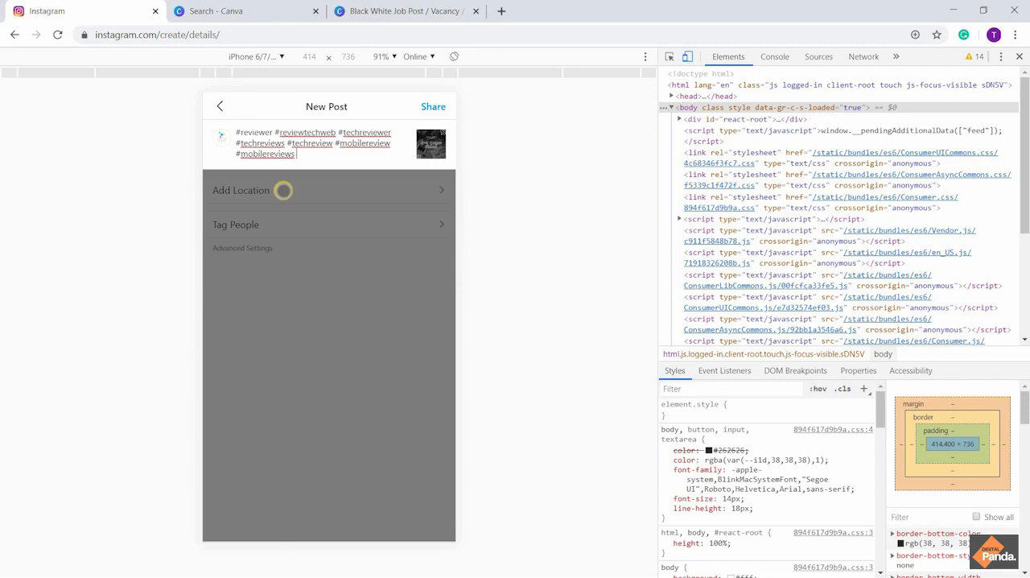
Start a new hashtag at the end of the caption with the text #laptop
text(L)
key(BackSpace)
text(#laptop)
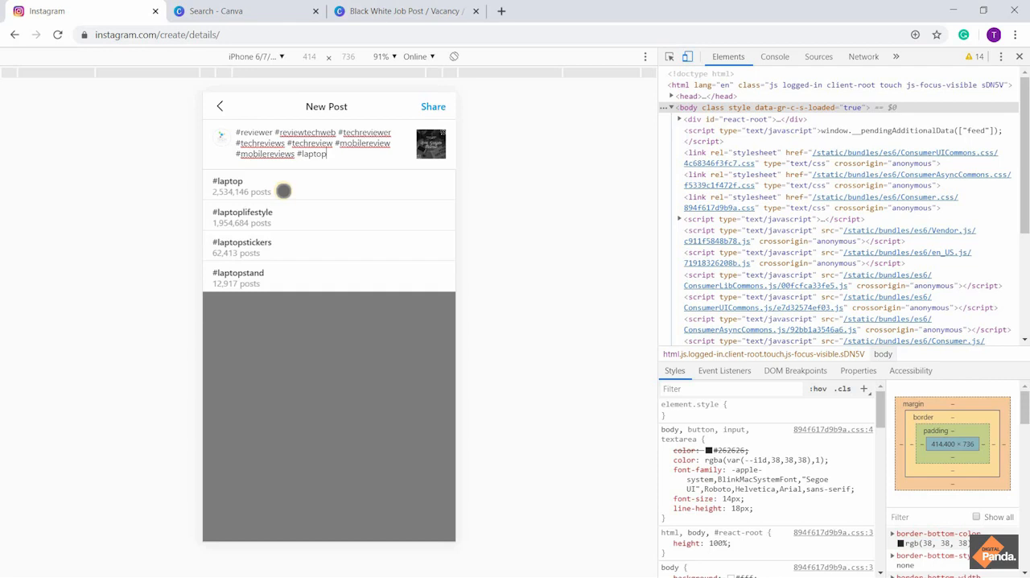
text(tech)
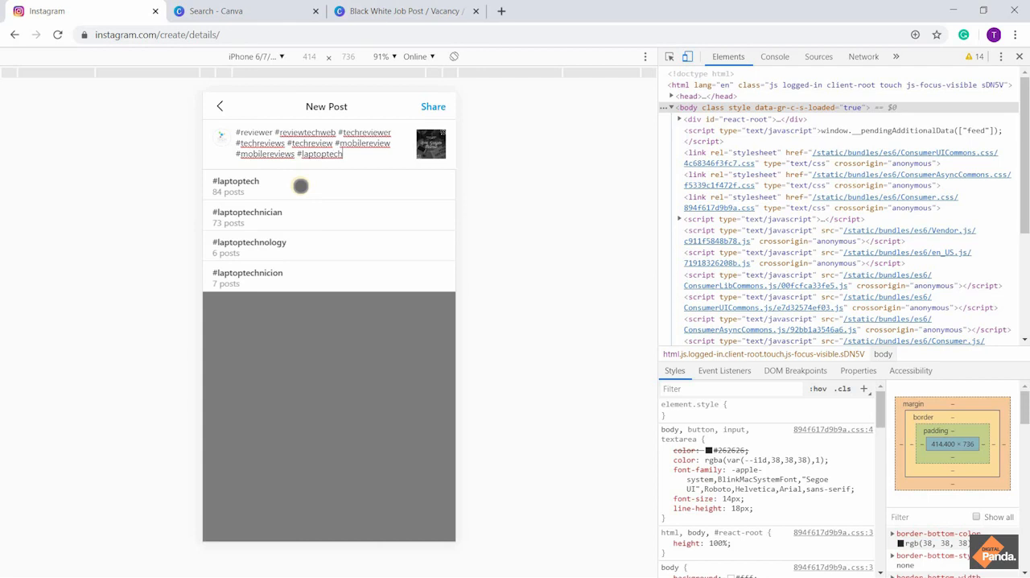
key(BackSpace)
key(BackSpace)
key(BackSpace)
key(BackSpace)
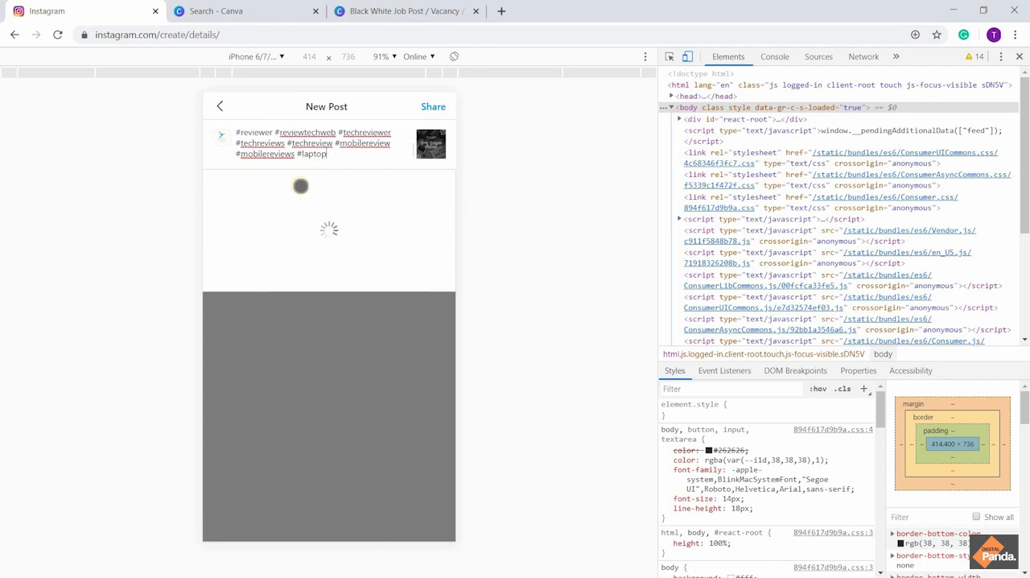
Complete the #laptop hashtag as #laptopreview and add #laptopreviews, taking both from the suggestions for "#laptopreview"
text(review)
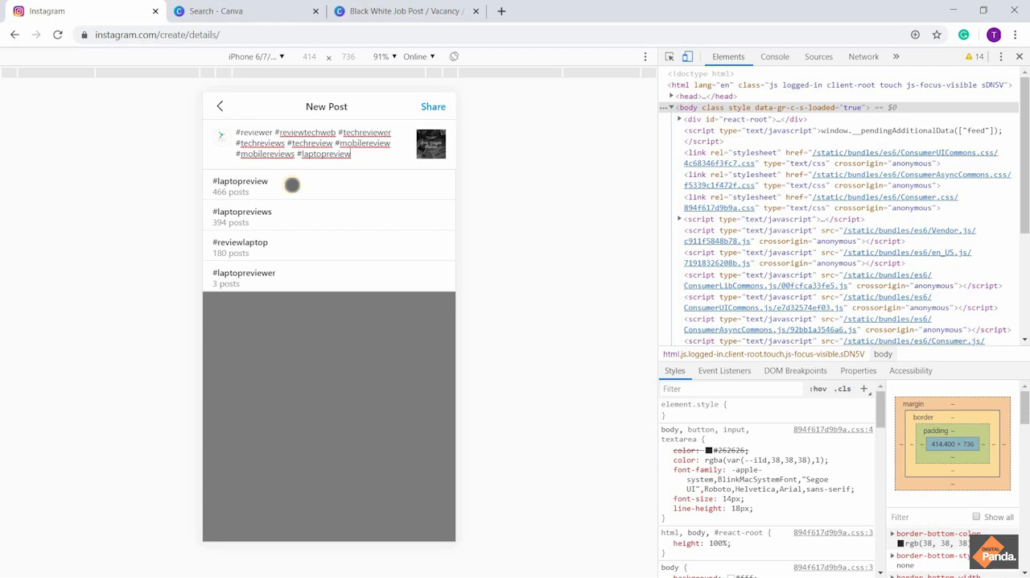
click(292, 186)
text(#lapt)
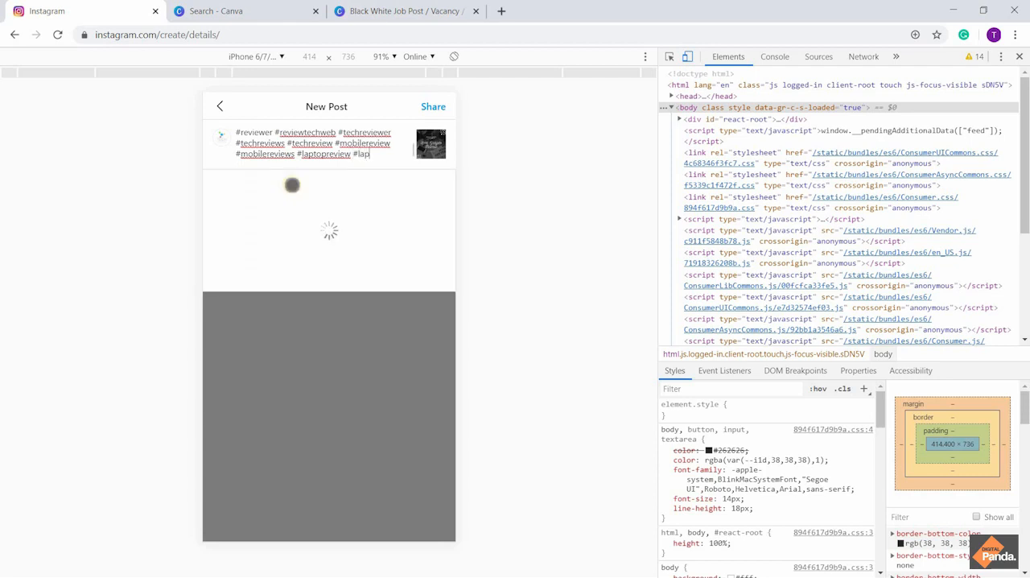
text(oprevi)
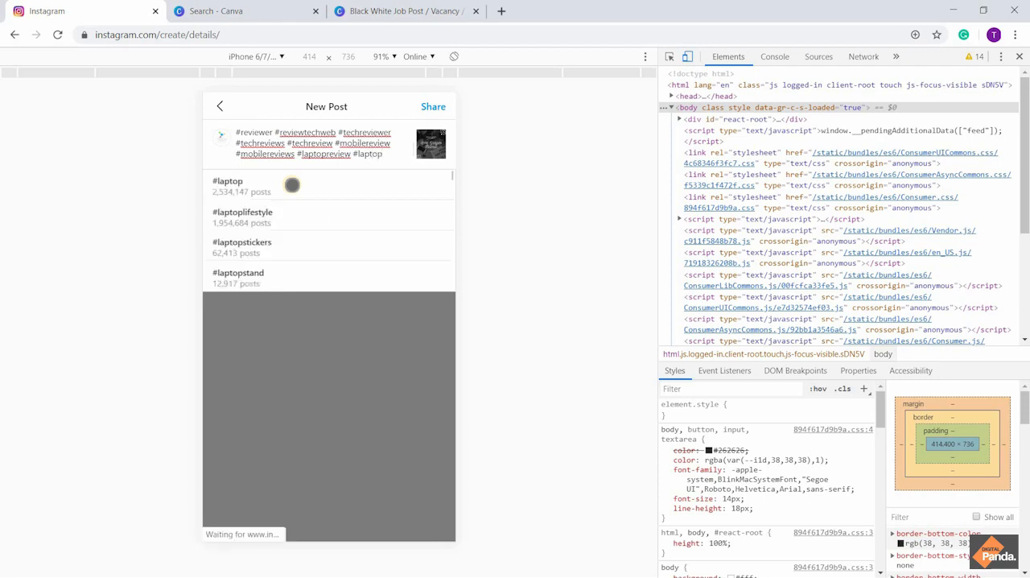
text(ew)
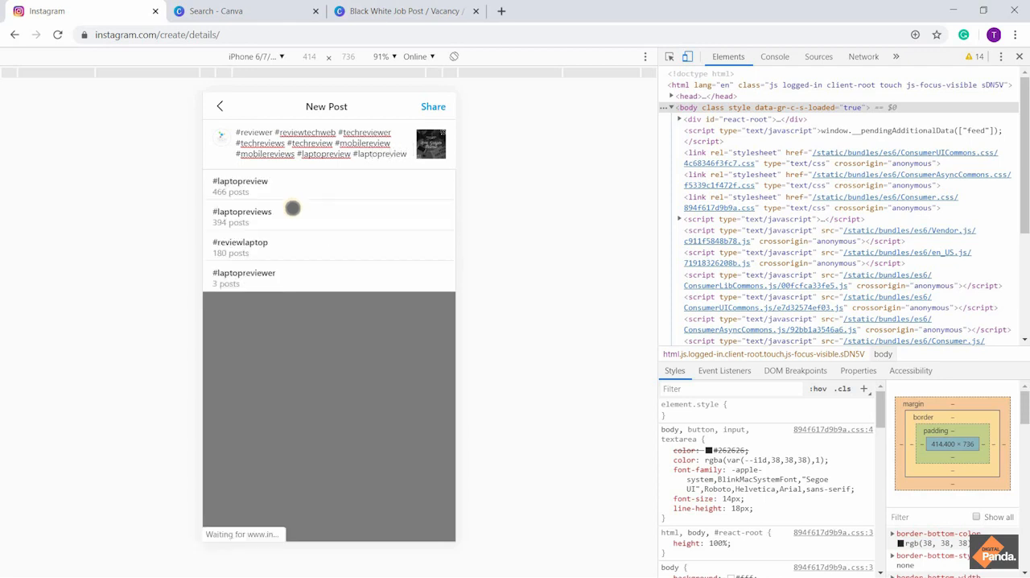
click(285, 216)
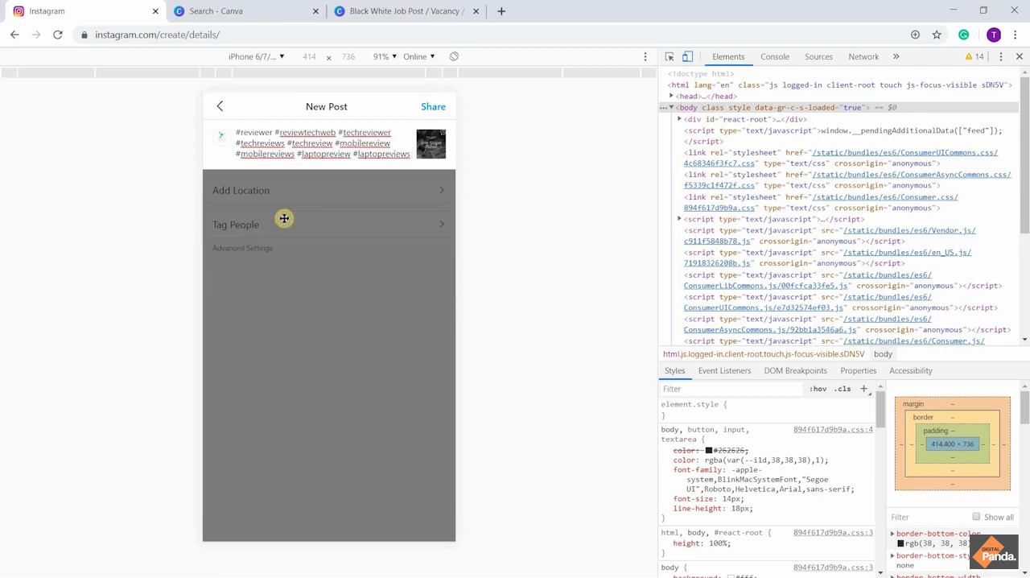
Add the hashtags #reviewlaptop and #bestgadgets to the caption, accepting each from the suggestions
text(#re)
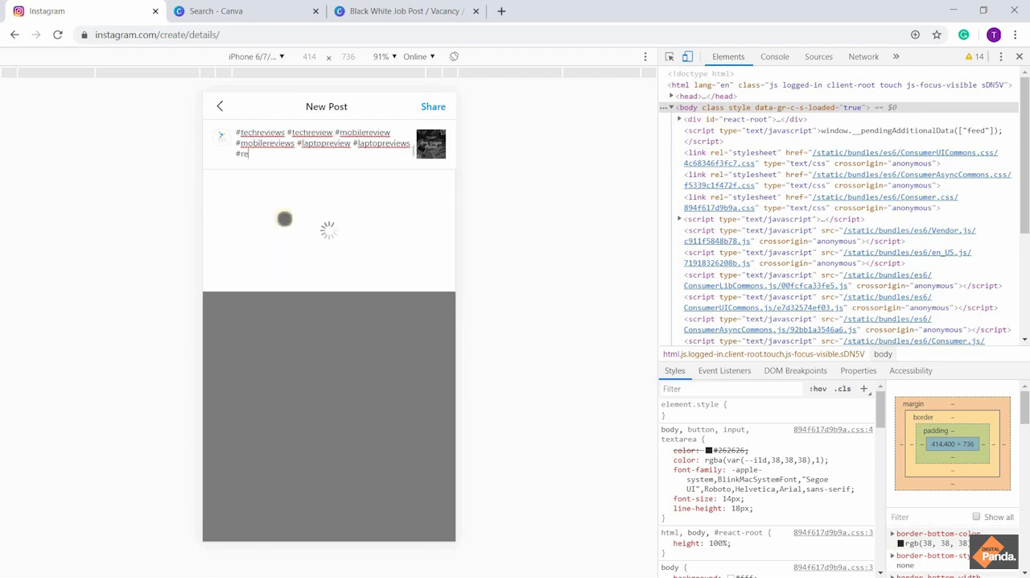
text(viewlaptop)
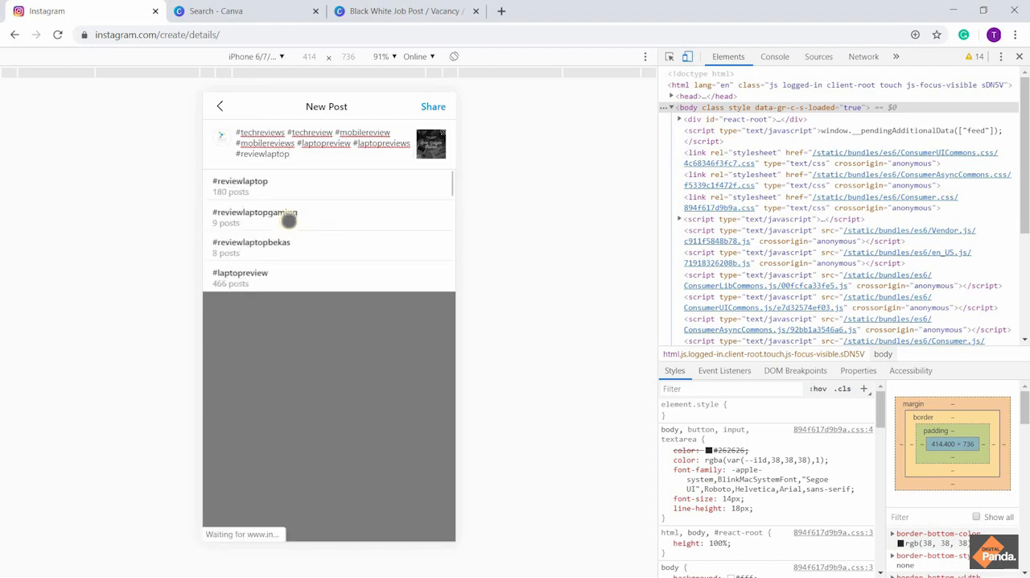
click(279, 186)
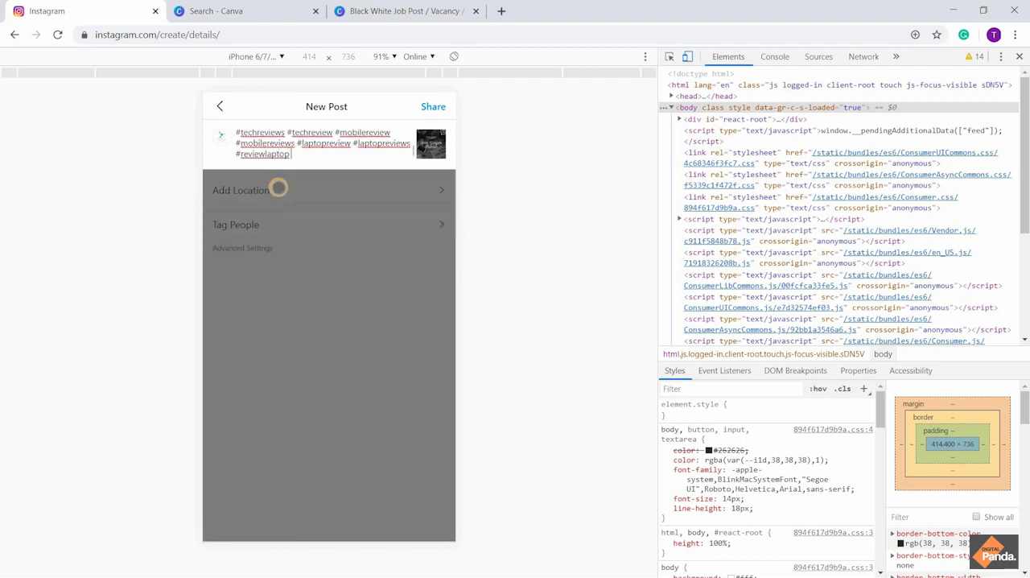
text(#)
text(bestg)
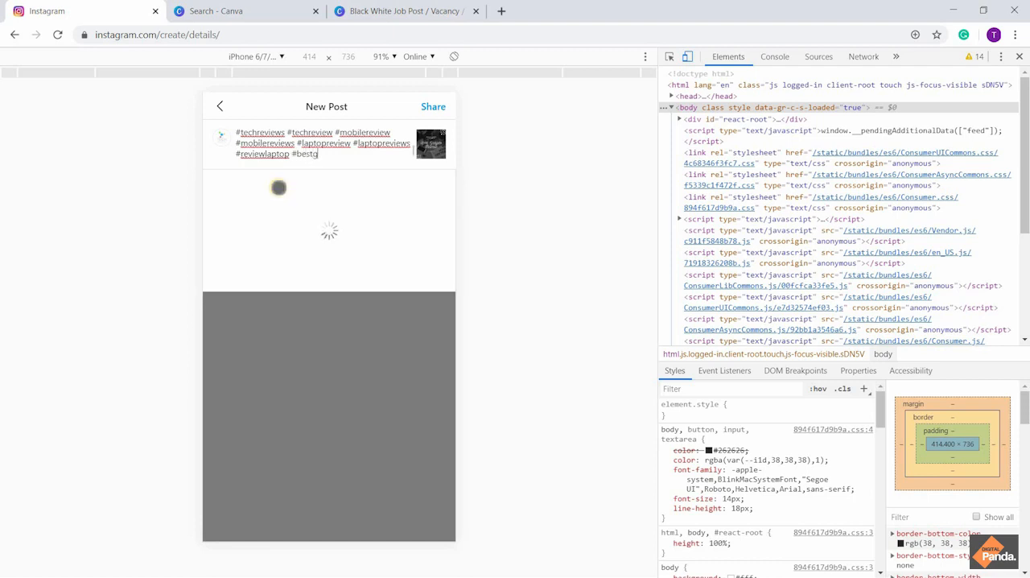
text(adgets)
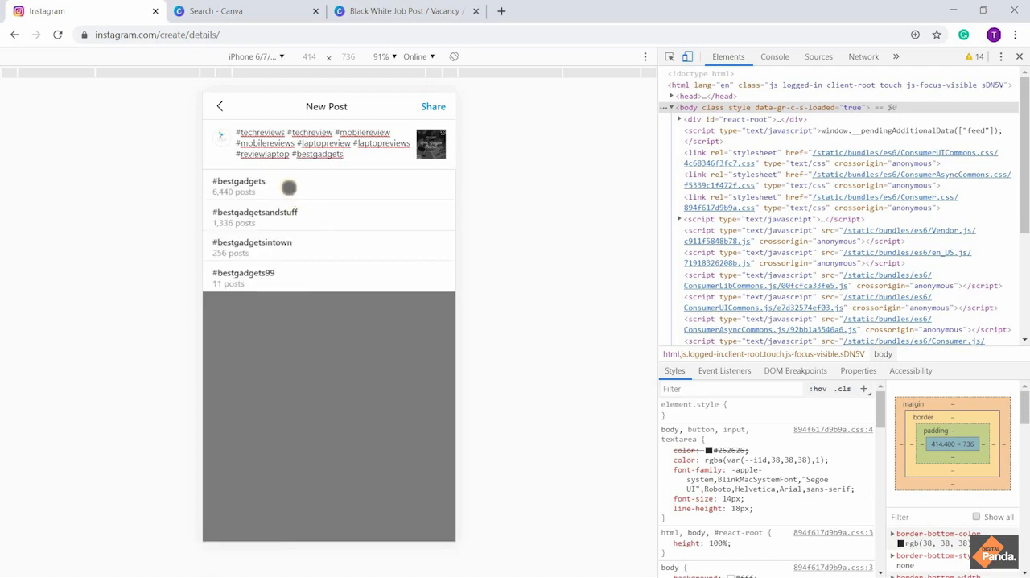
click(288, 187)
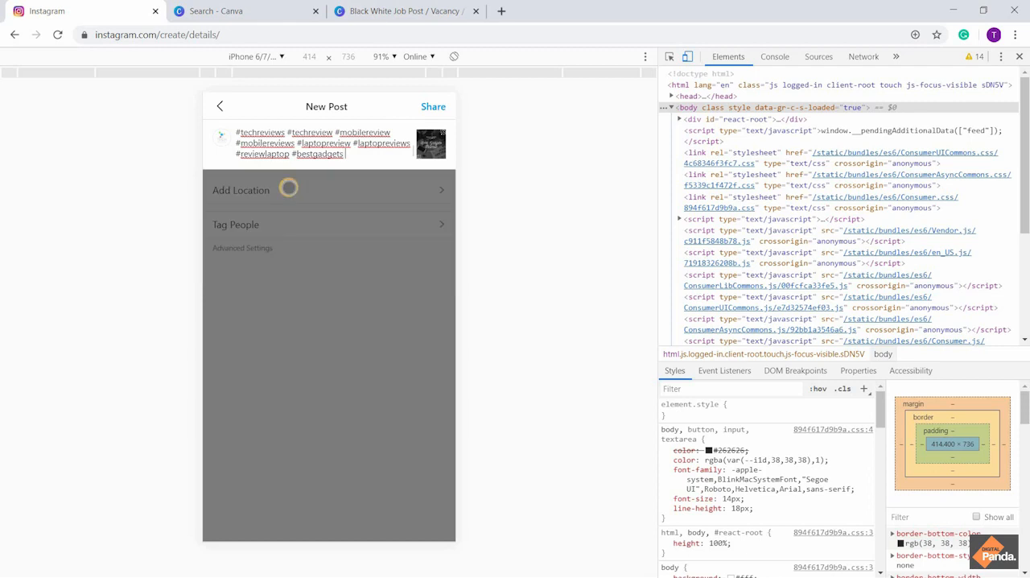
Add the hashtag #bestgadgetsandstuff to the end of the caption, picking it from the suggestions for "#bestgadets"
text(#best)
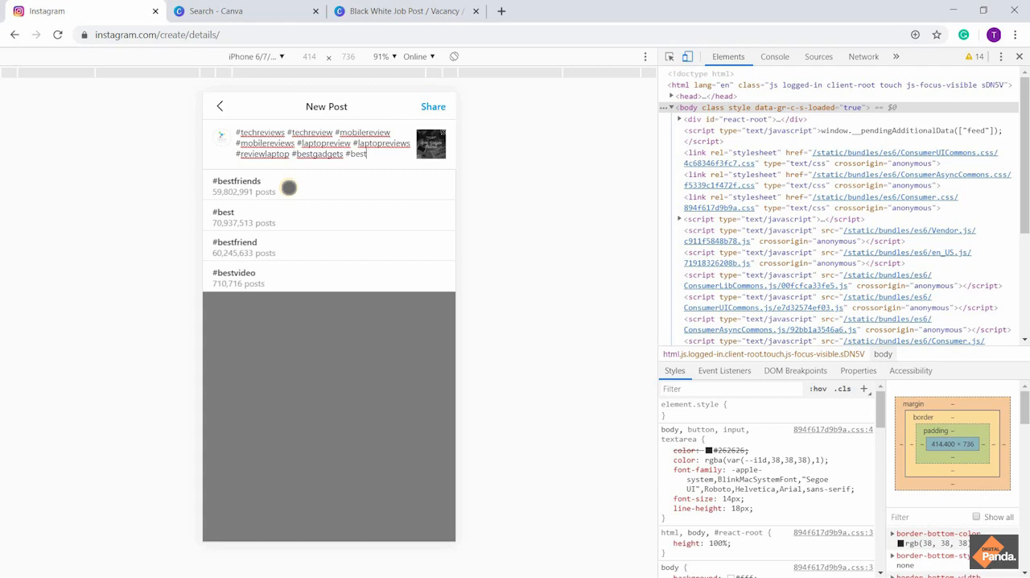
text(gad)
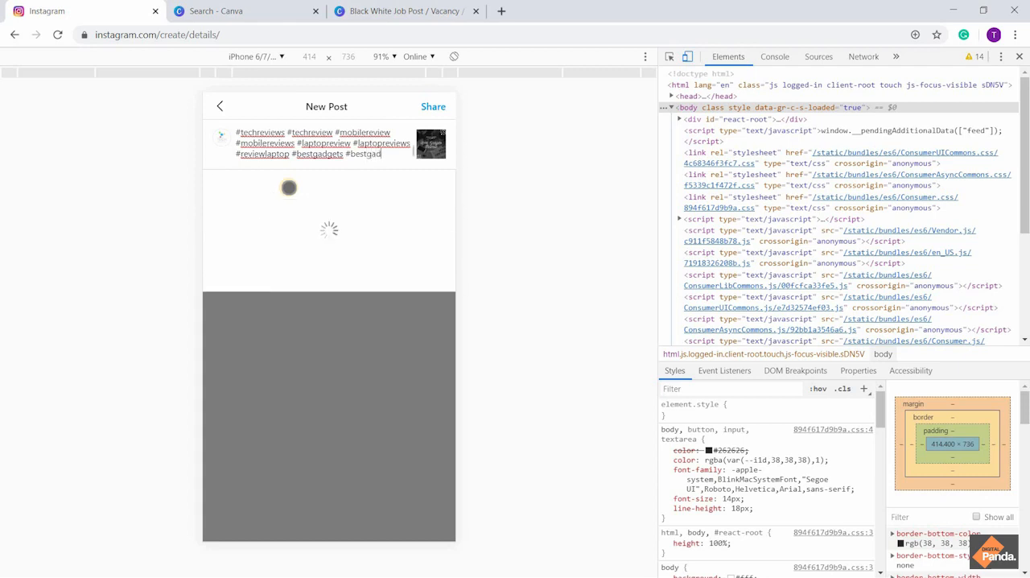
text(ets)
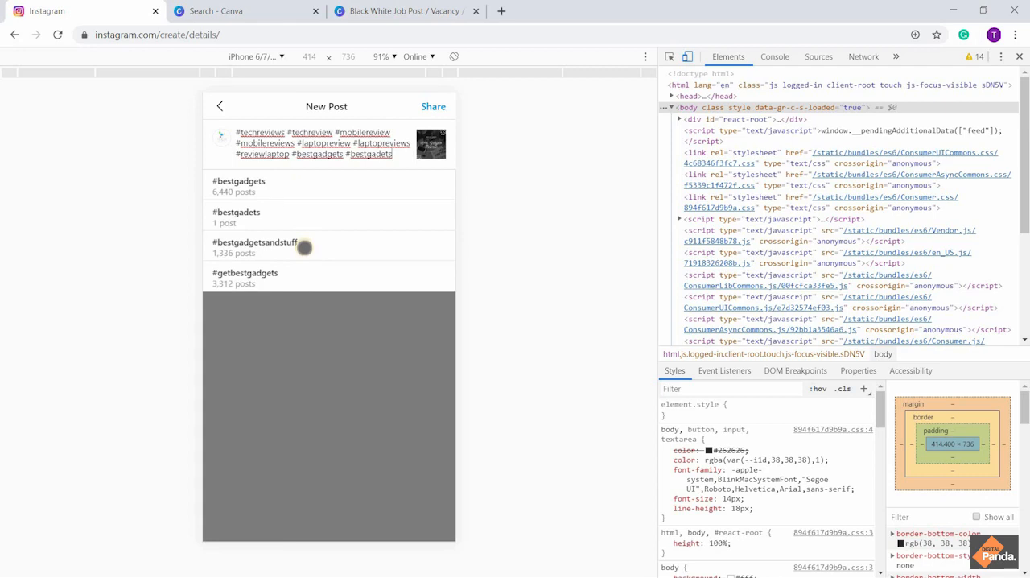
click(304, 247)
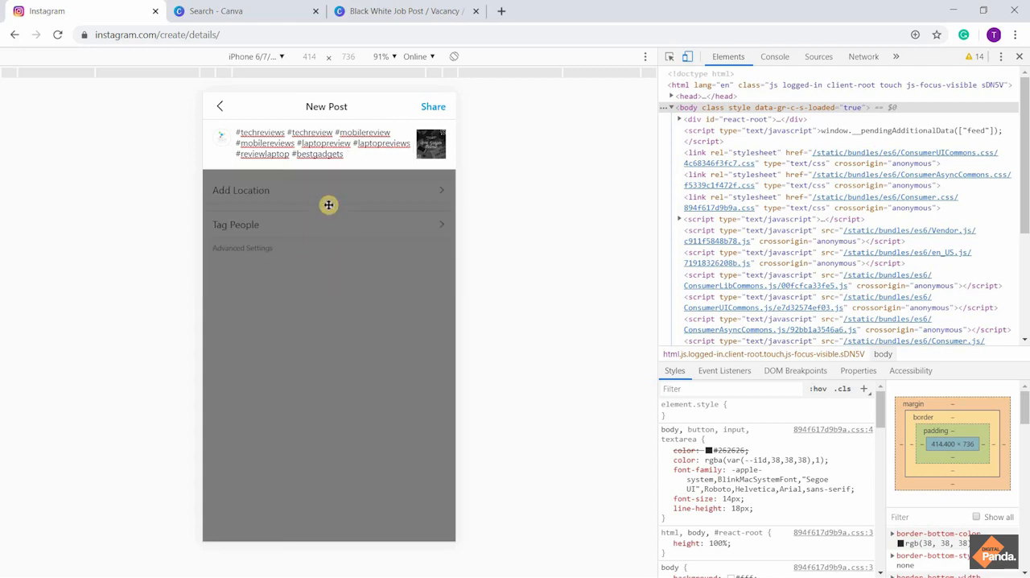
Add the hashtag #reviewiamaccessories after #bestgadgetsandstuff, picking it from the suggestions for "#accessoriesreview"
text(#bestgadgetsandstuff #)
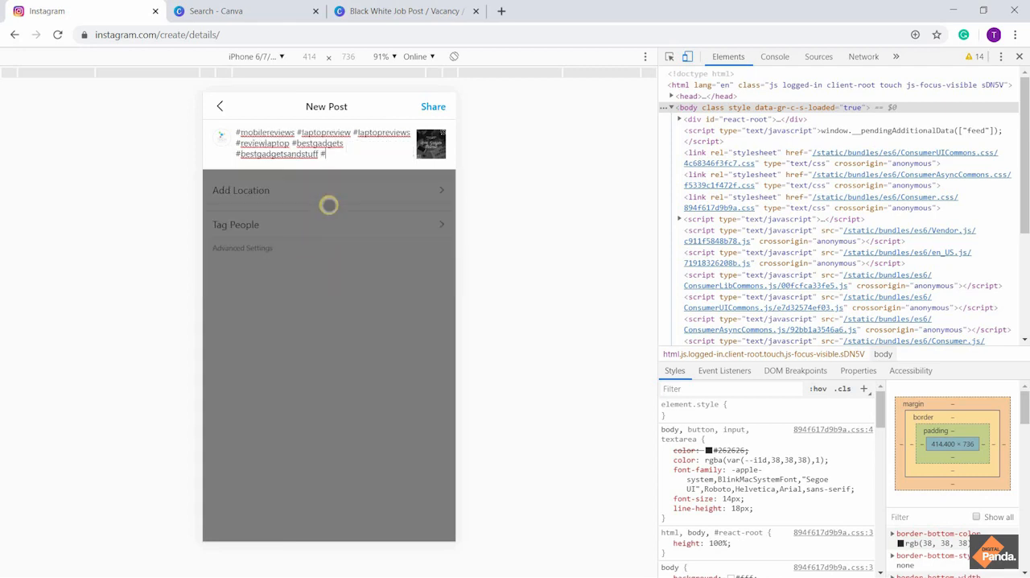
text(ac)
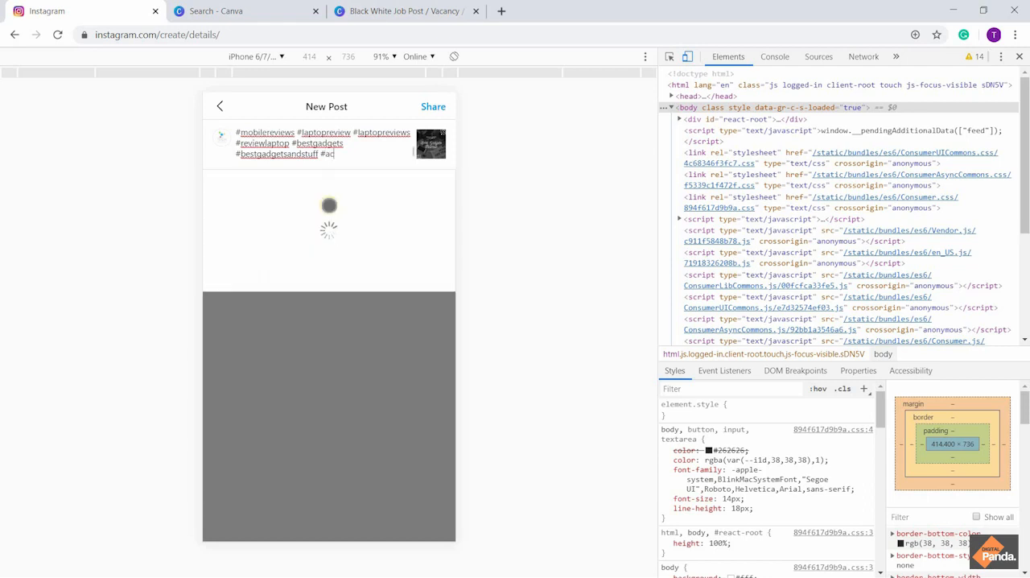
text(cessories)
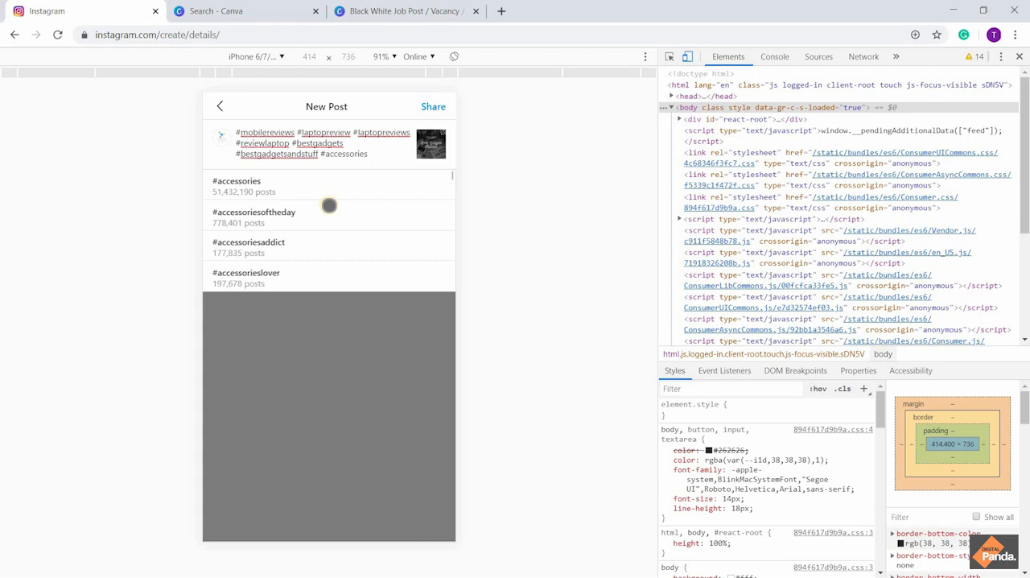
text(review)
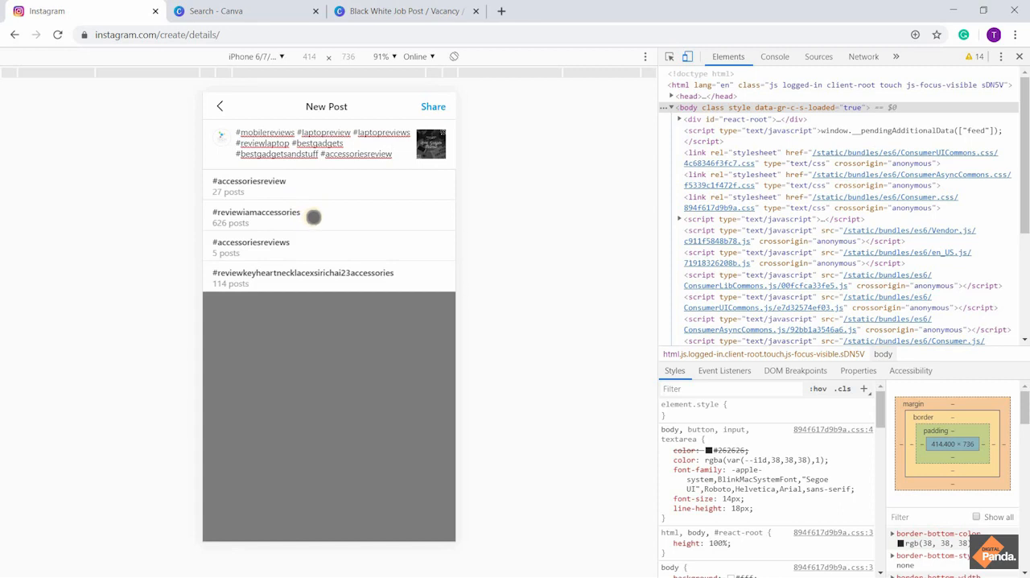
click(313, 217)
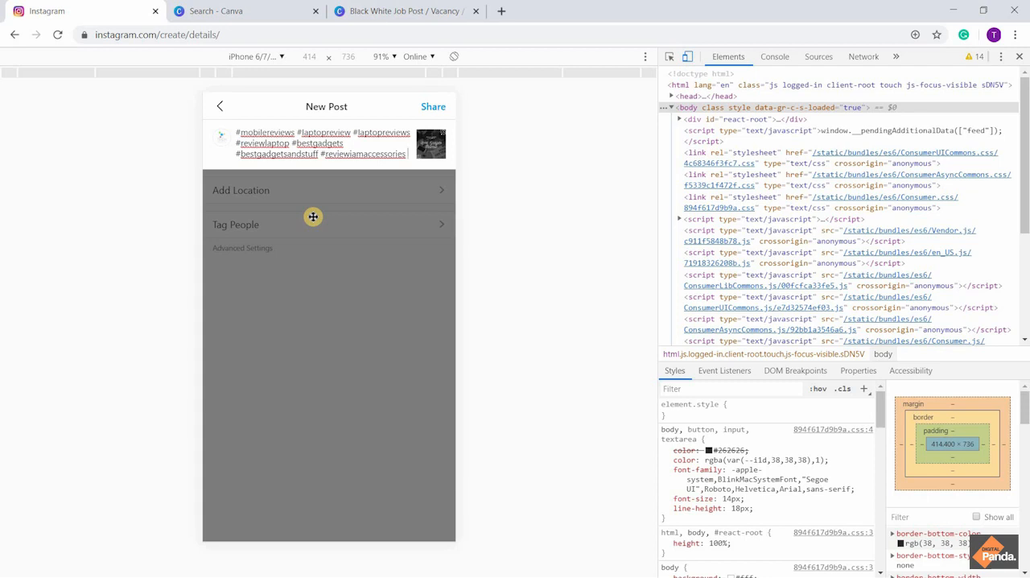
Add the hashtag #mobileaccessories to the end of the caption, accepting it from the suggestions
text(#review)
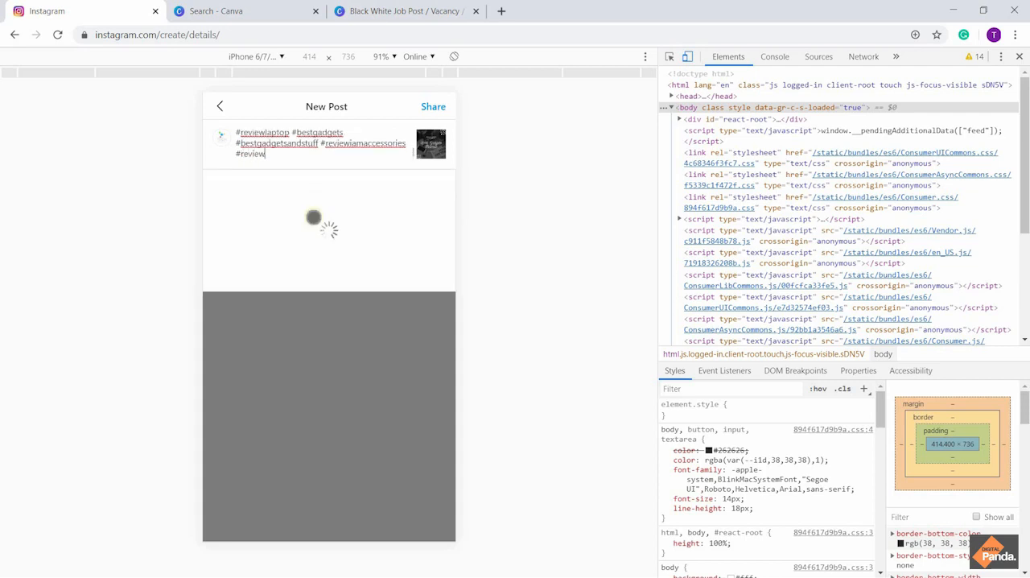
key(BackSpace)
key(BackSpace)
key(BackSpace)
key(BackSpace)
key(BackSpace)
key(BackSpace)
text(mobileacce)
text(ssories)
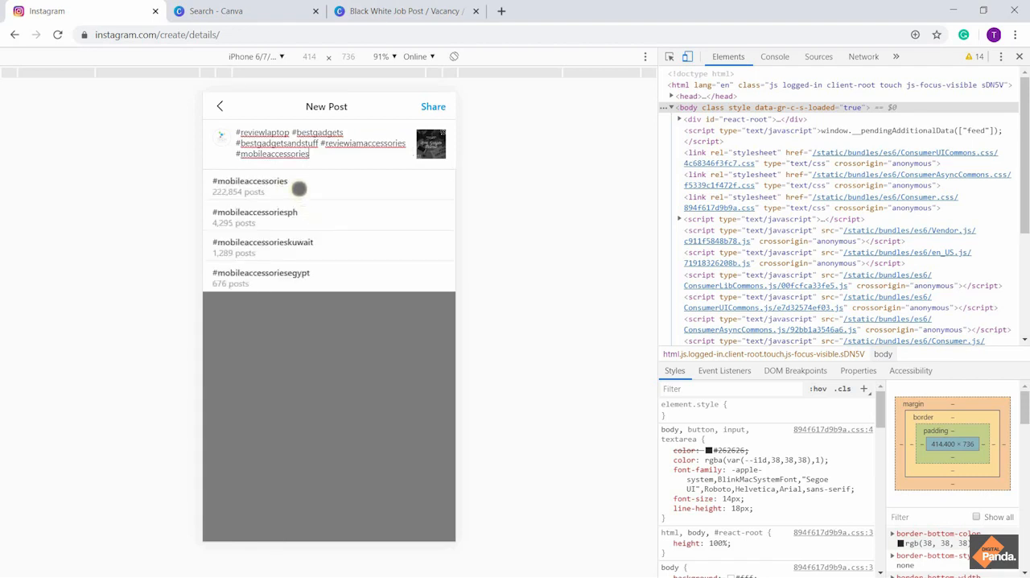
click(299, 189)
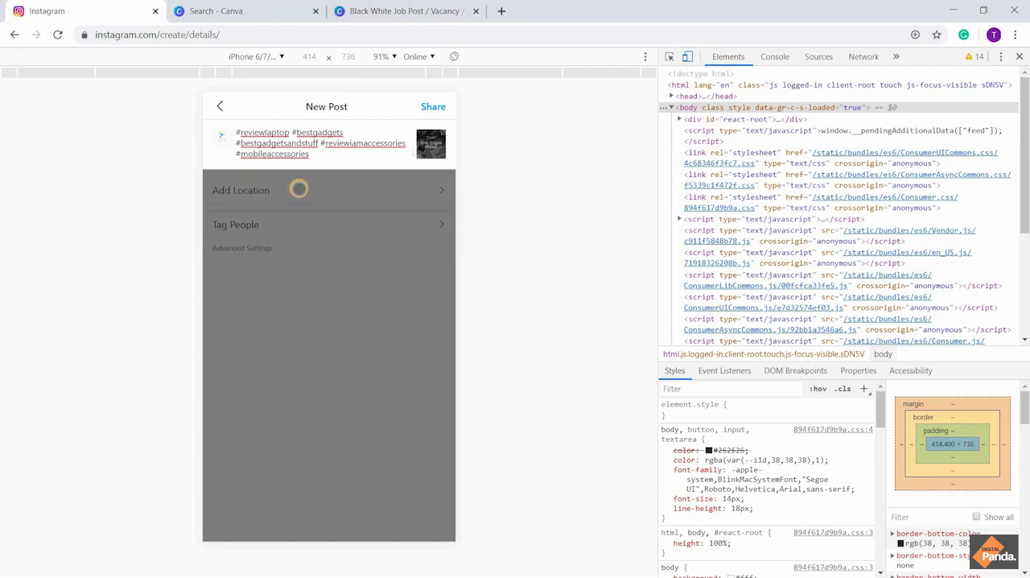
text(#reviews)
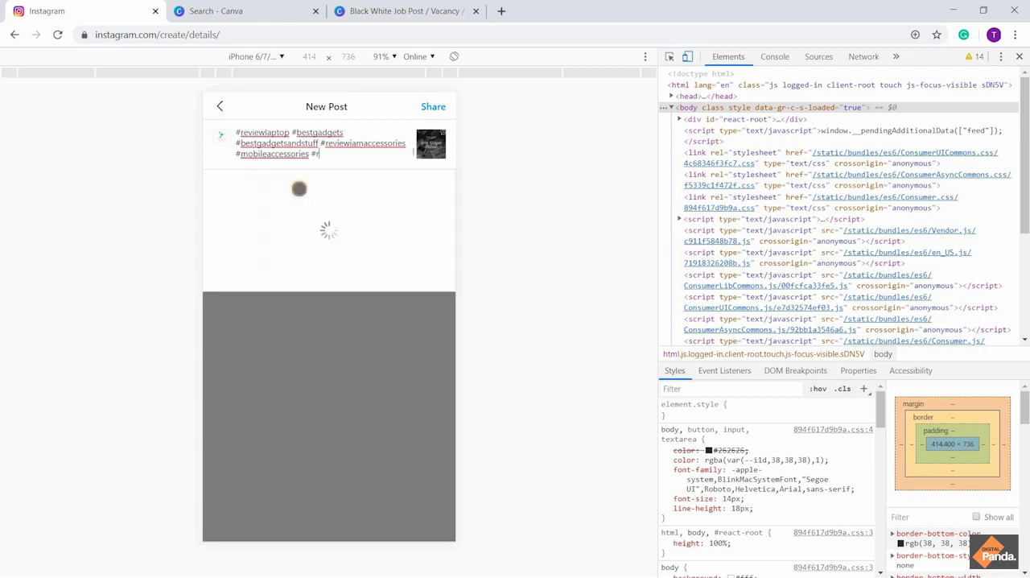
text(india)
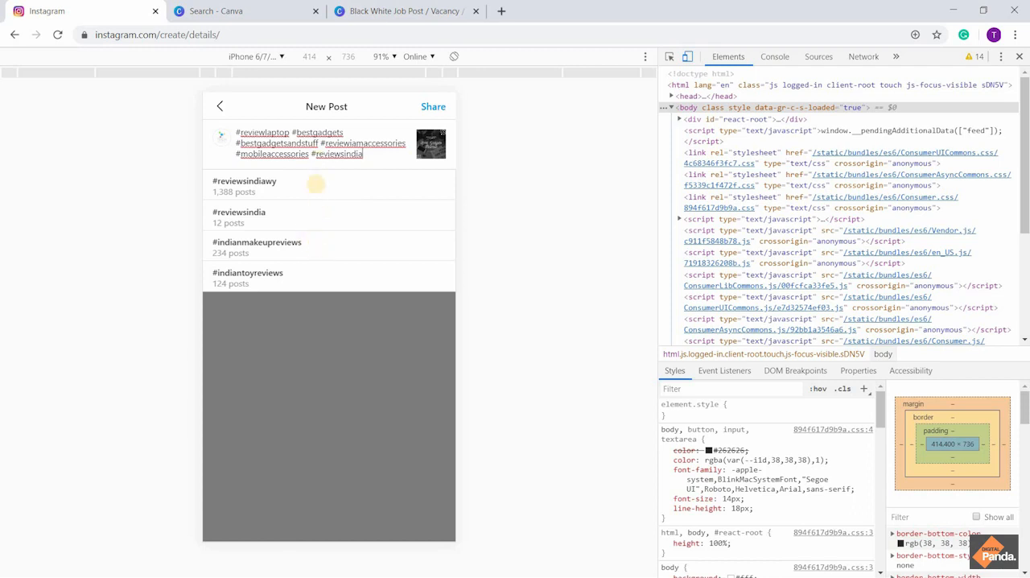
key(BackSpace)
key(BackSpace)
key(BackSpace)
key(BackSpace)
key(BackSpace)
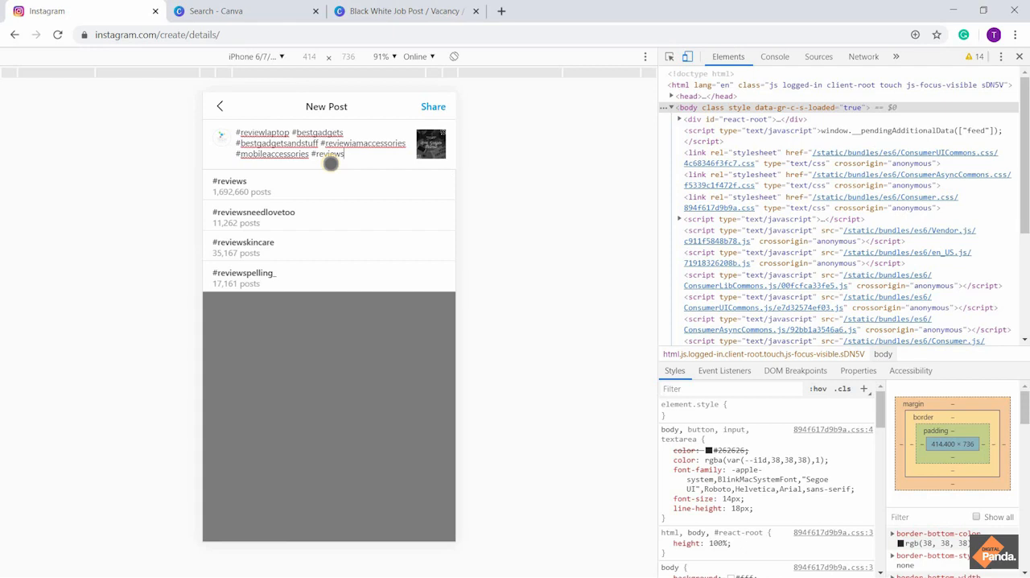
key(BackSpace)
key(BackSpace)
key(BackSpace)
key(BackSpace)
key(BackSpace)
key(BackSpace)
key(BackSpace)
key(BackSpace)
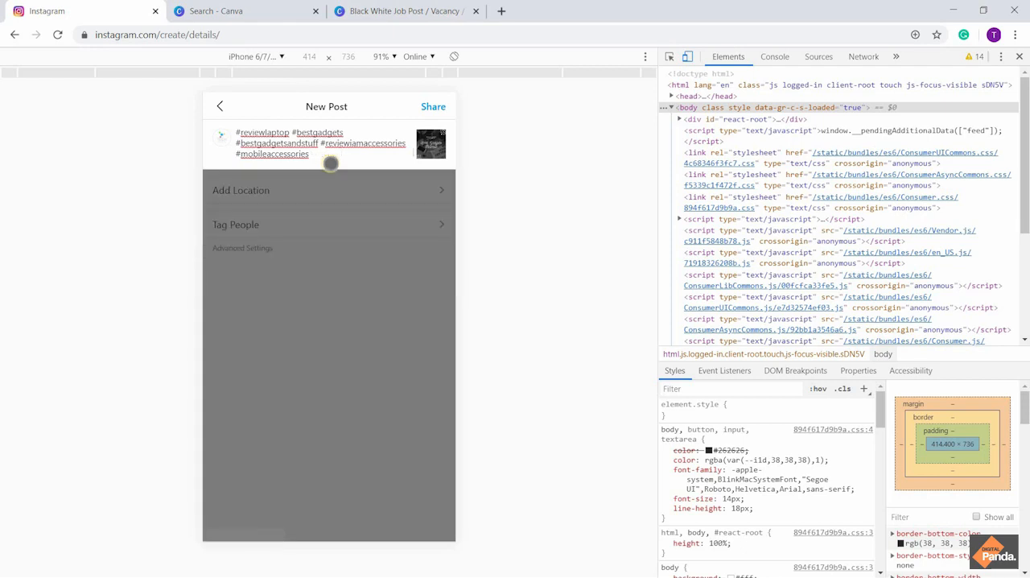
Review the caption from its title line through all the hashtags to the end
key(Up)
key(Up)
key(Up)
key(Up)
key(Up)
key(Up)
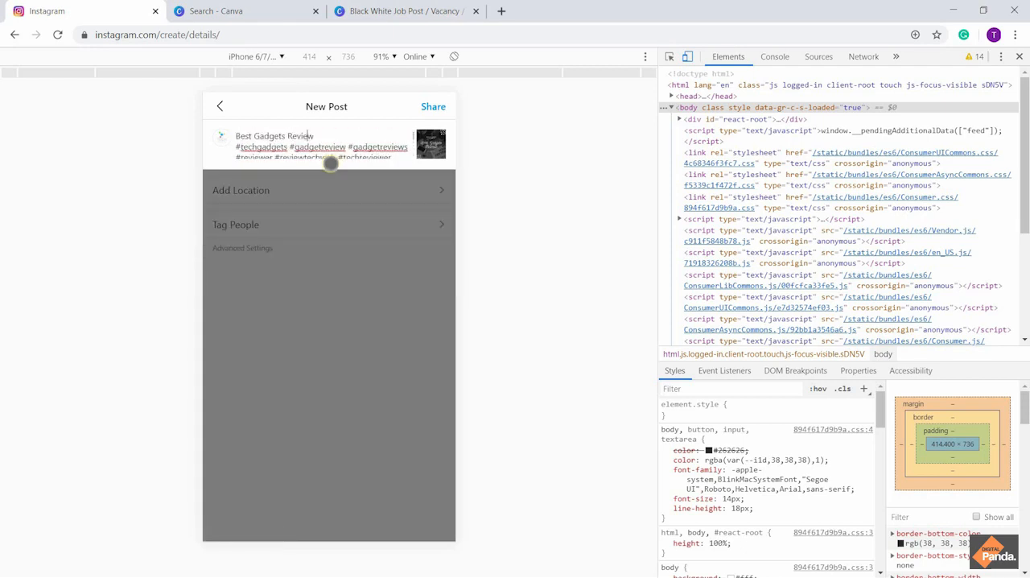
key(Down)
key(Down)
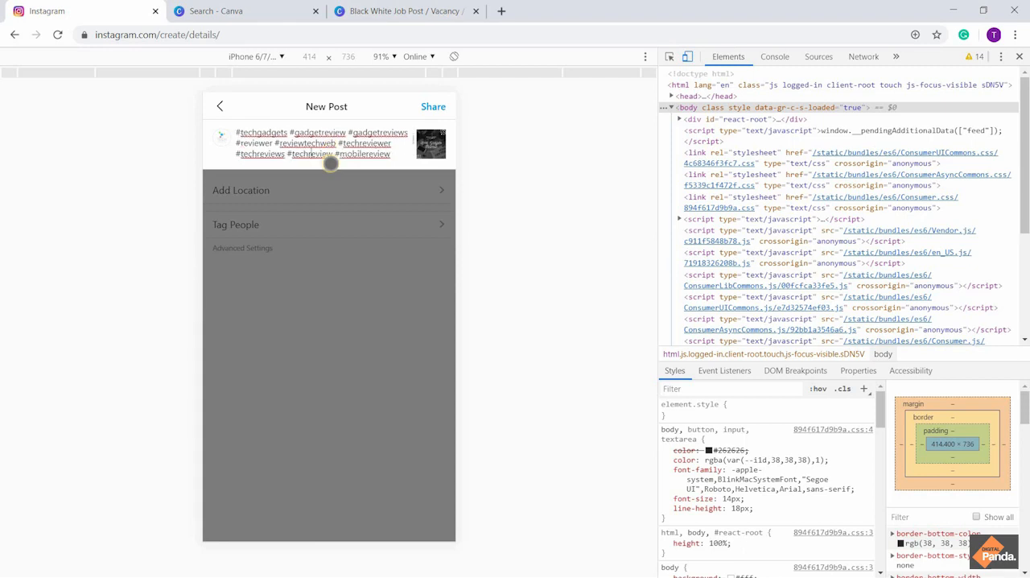
key(Down)
key(Down)
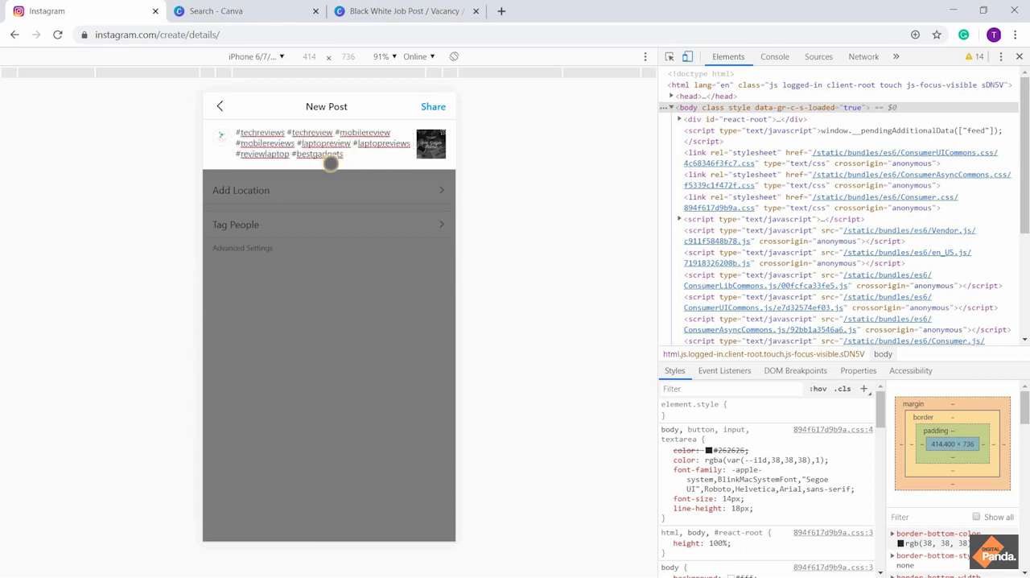
key(Down)
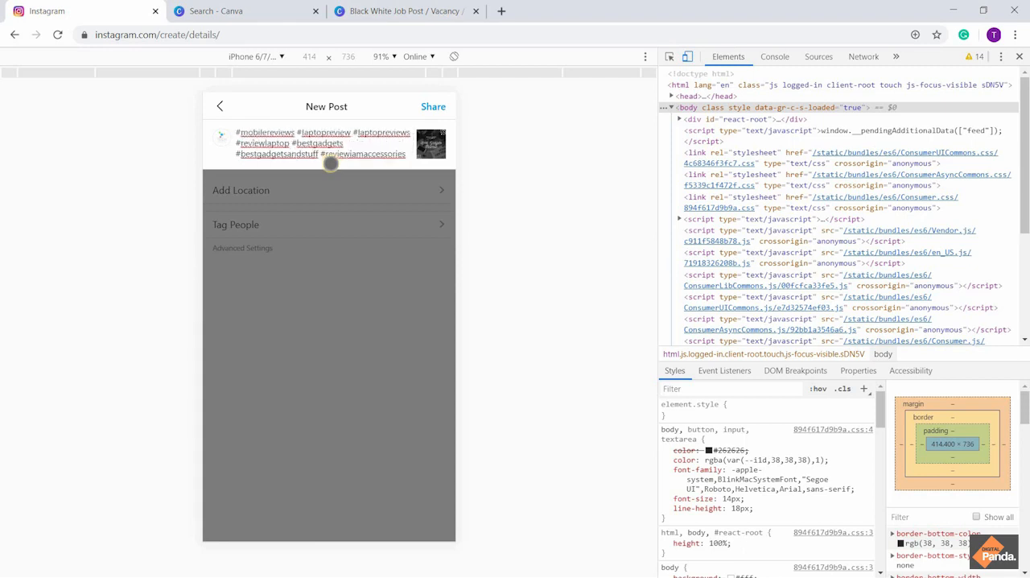
key(Down)
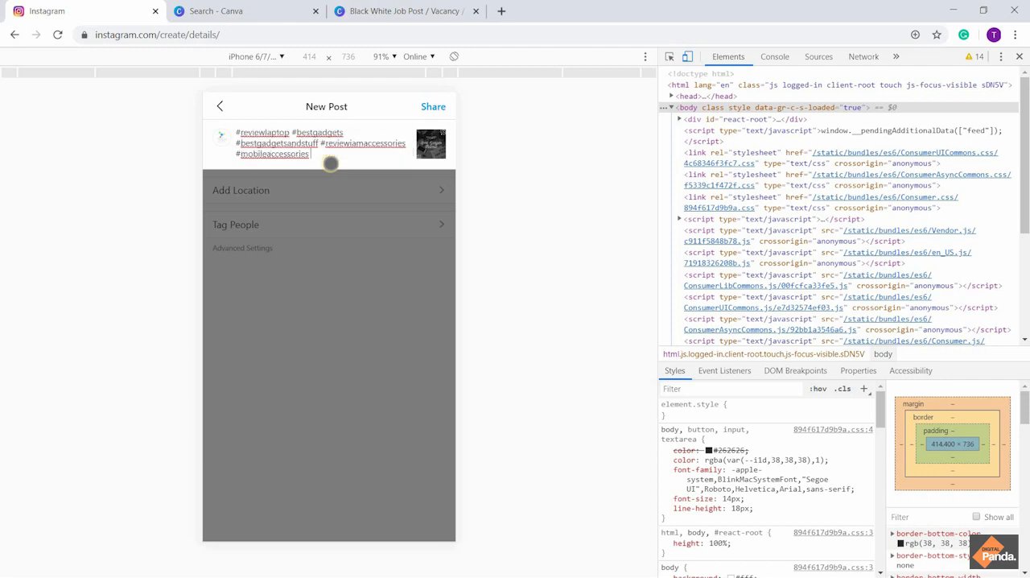
Add the hashtag #detailedreview after #mobileaccessories in the caption, accepting it from the suggestions
text(#)
text(detailed)
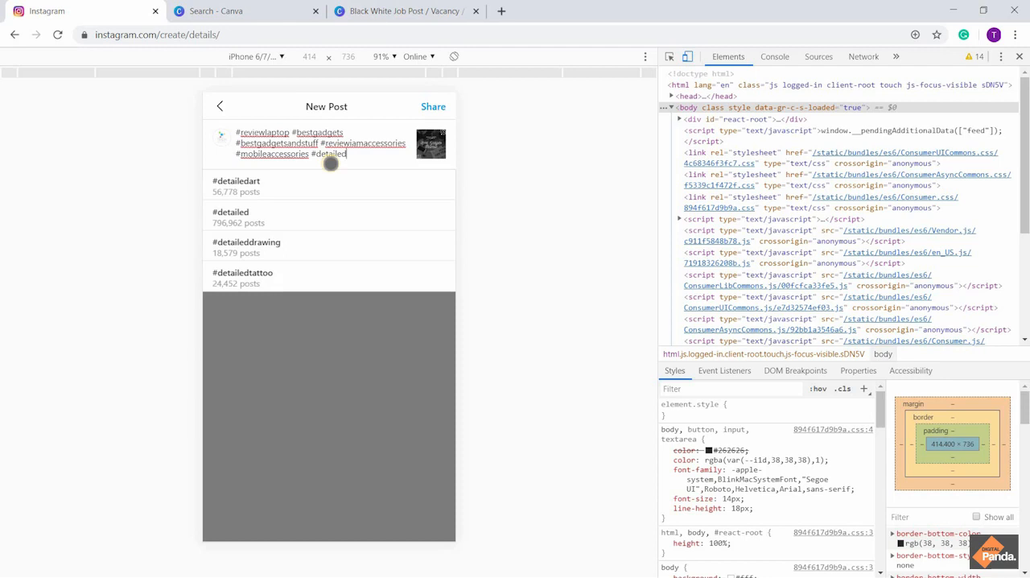
text(rev)
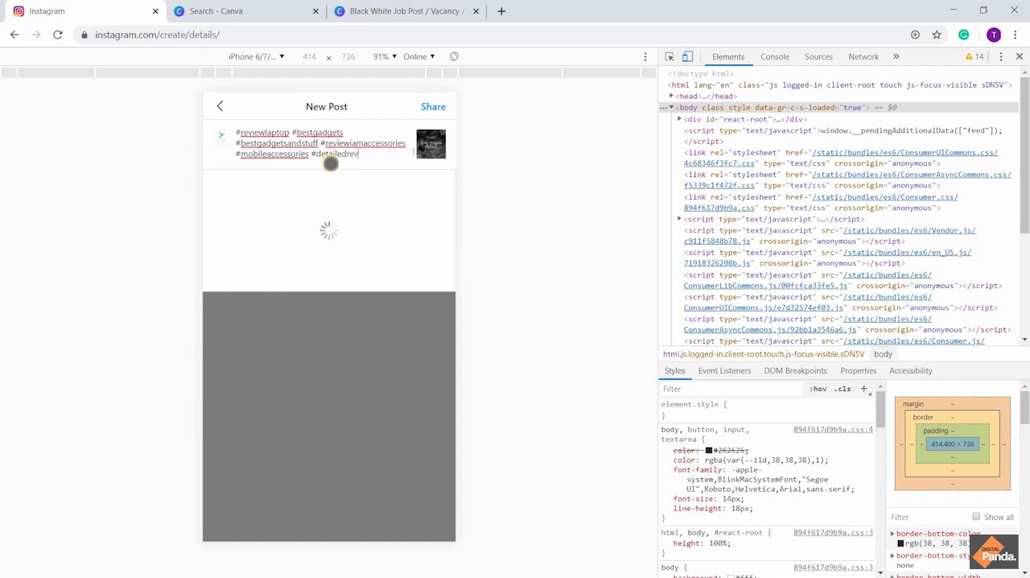
text(iew)
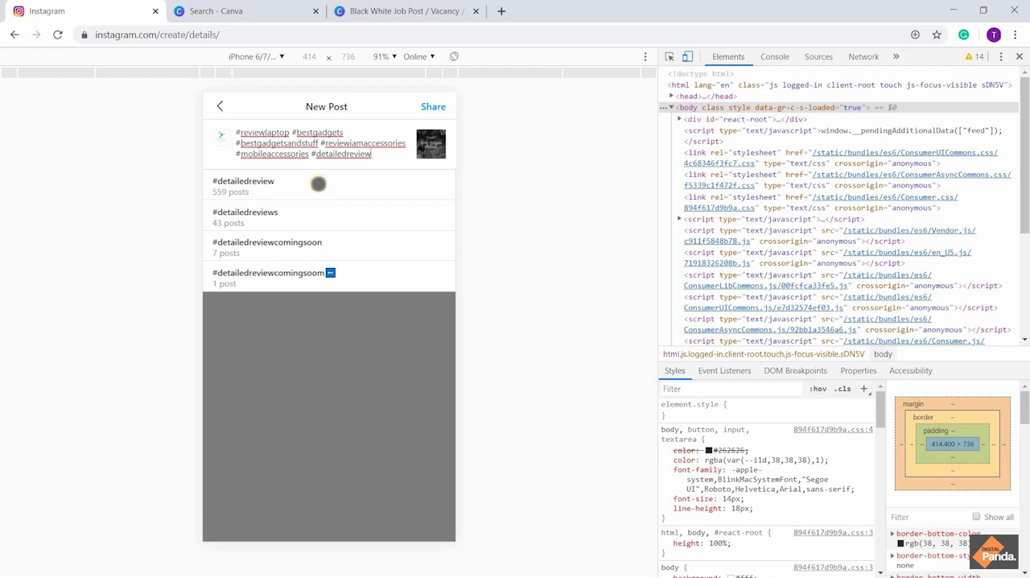
click(318, 183)
Add the hashtag #technicalreview after #detailedreview in the caption, accepting it from the suggestions
text(#)
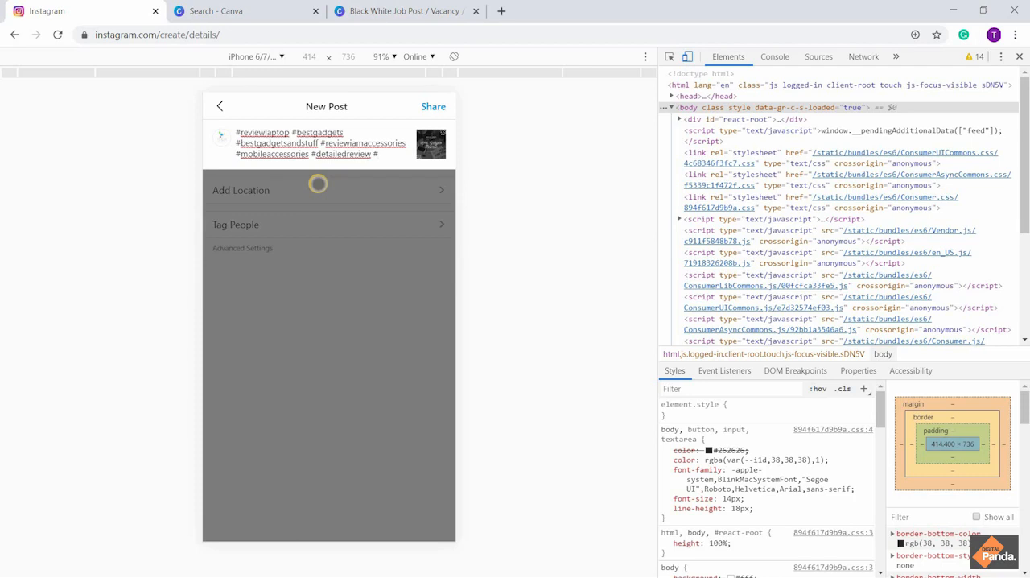
text(technical)
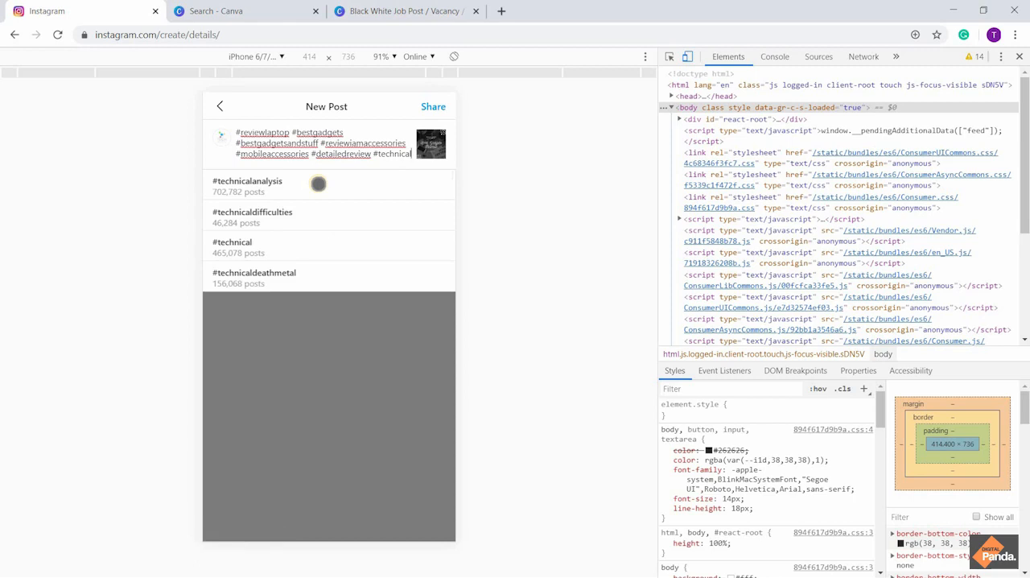
text(review)
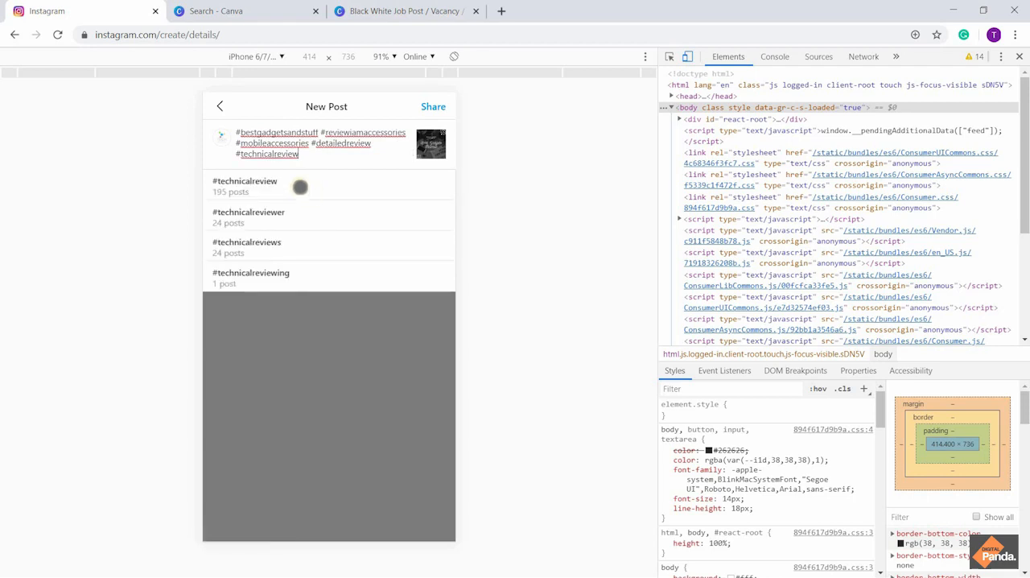
click(299, 187)
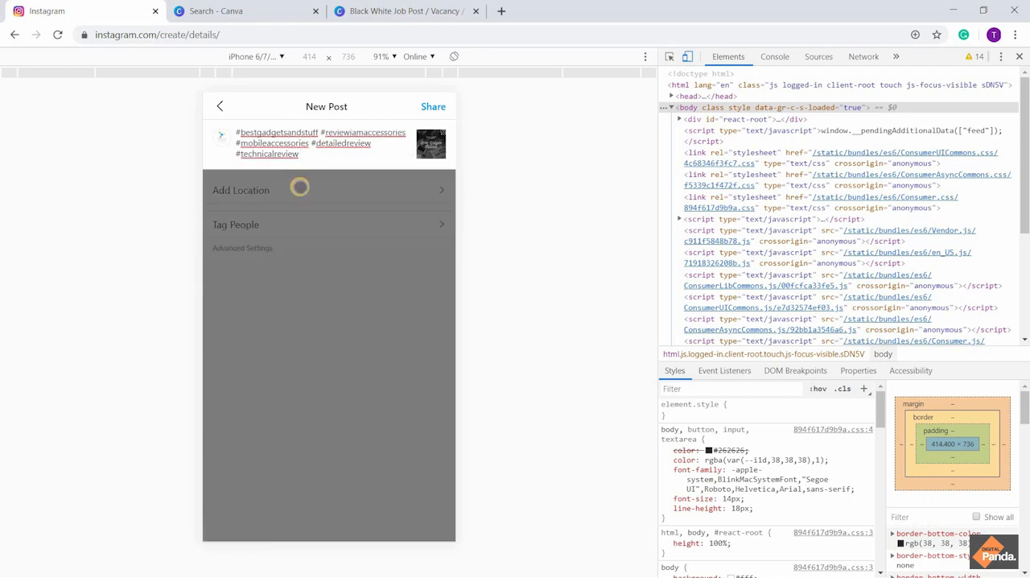
Check the hashtags already in the caption and add #techreviewchannel at its end from the suggestions for "#techreview"
text(#technicalreview)
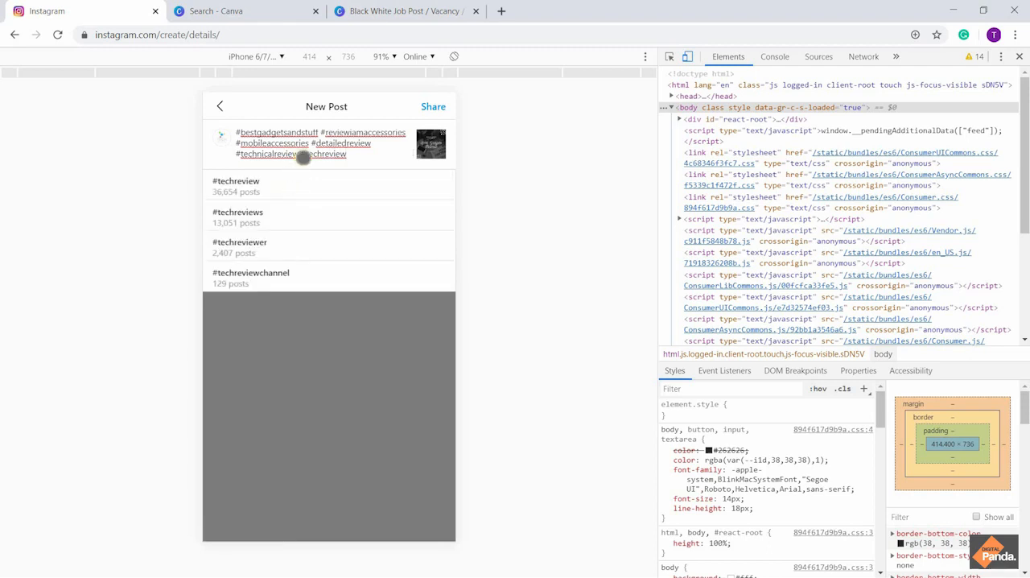
scroll(312, 152, up, 5)
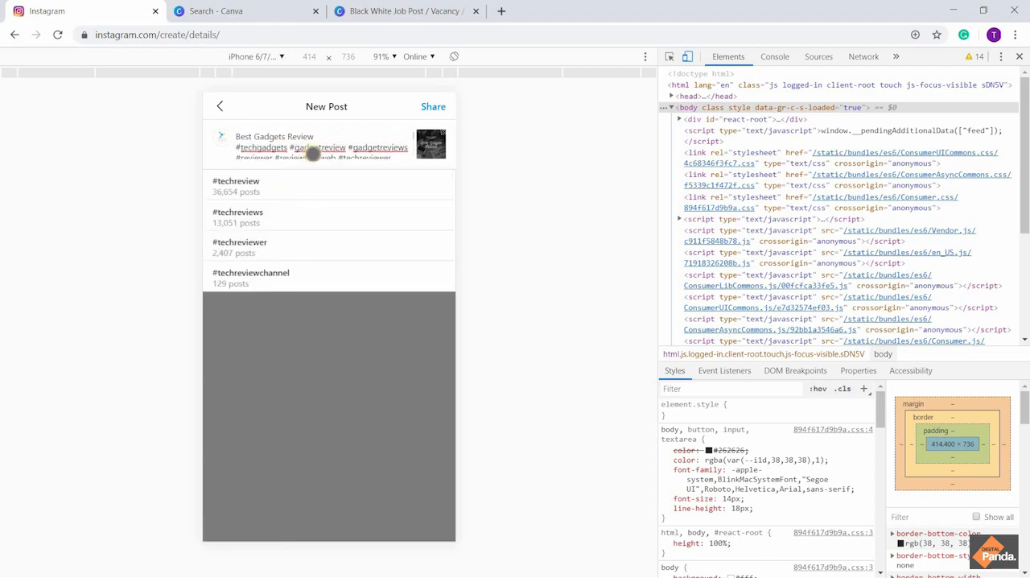
scroll(312, 153, down, 2)
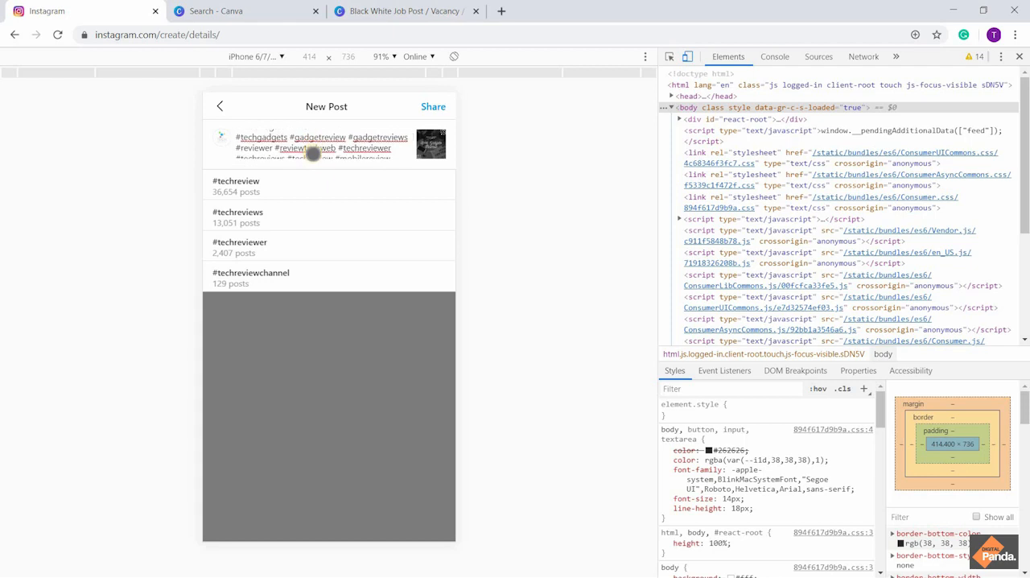
scroll(312, 152, down, 2)
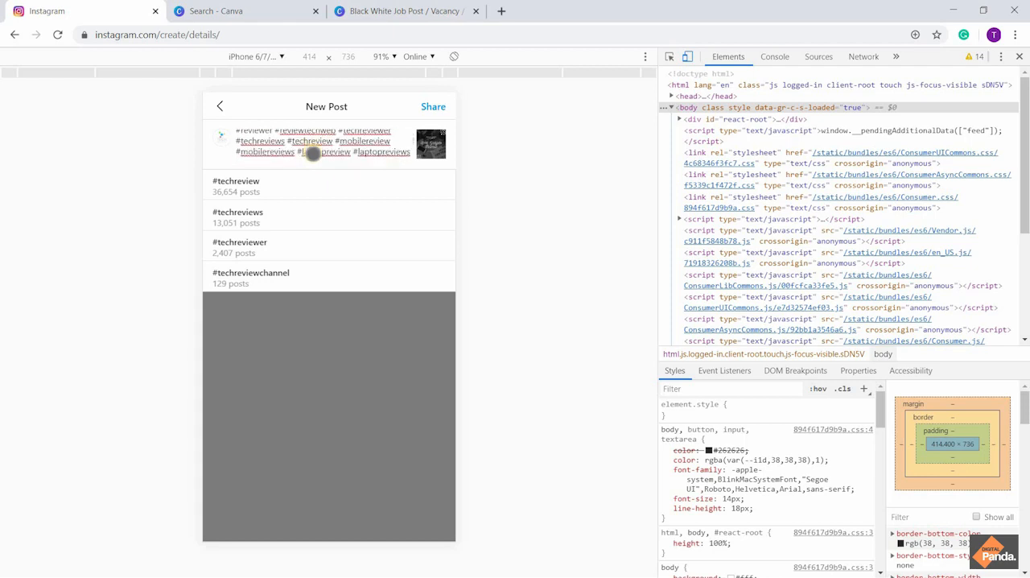
scroll(320, 147, down, 5)
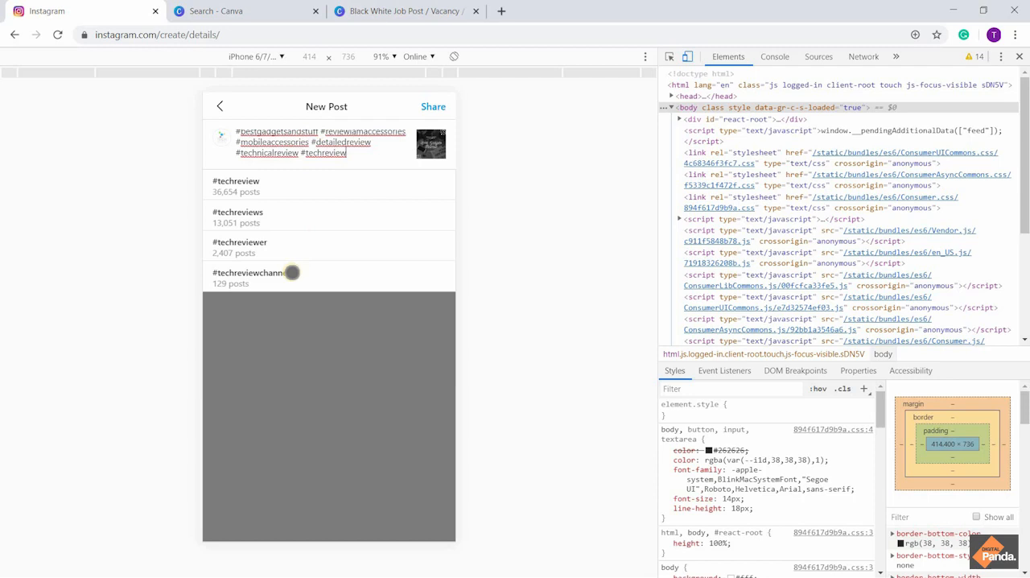
click(291, 273)
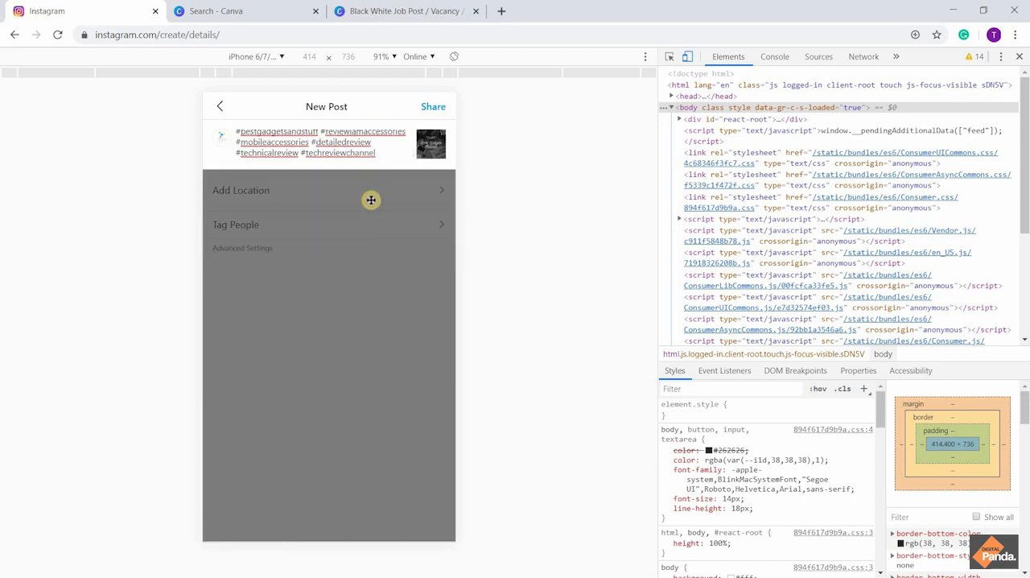
Add the hashtag #technologyreviews after #techreviewchannel in the caption, picking it from the suggestions for "#reviewstech"
text(#)
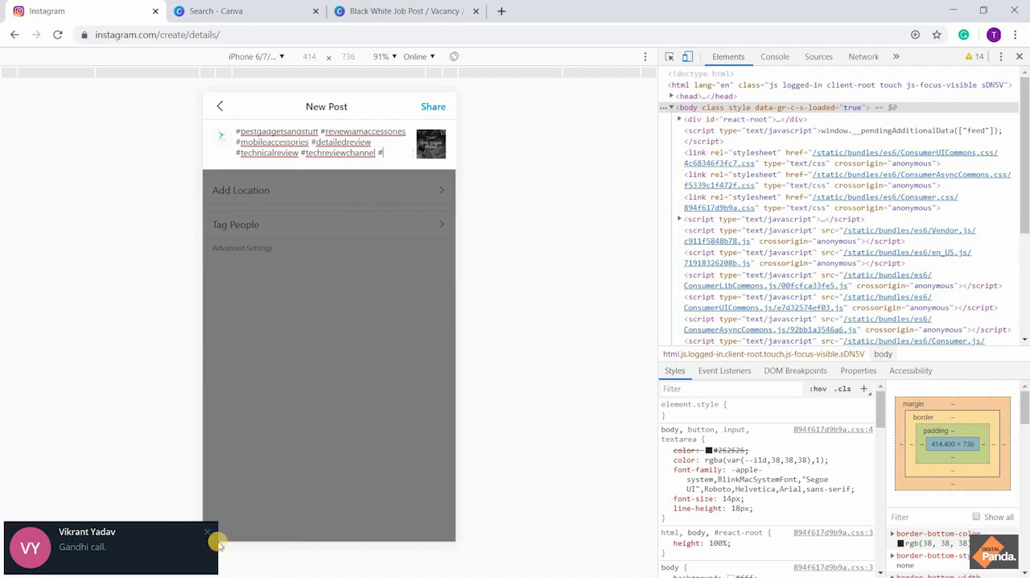
click(210, 532)
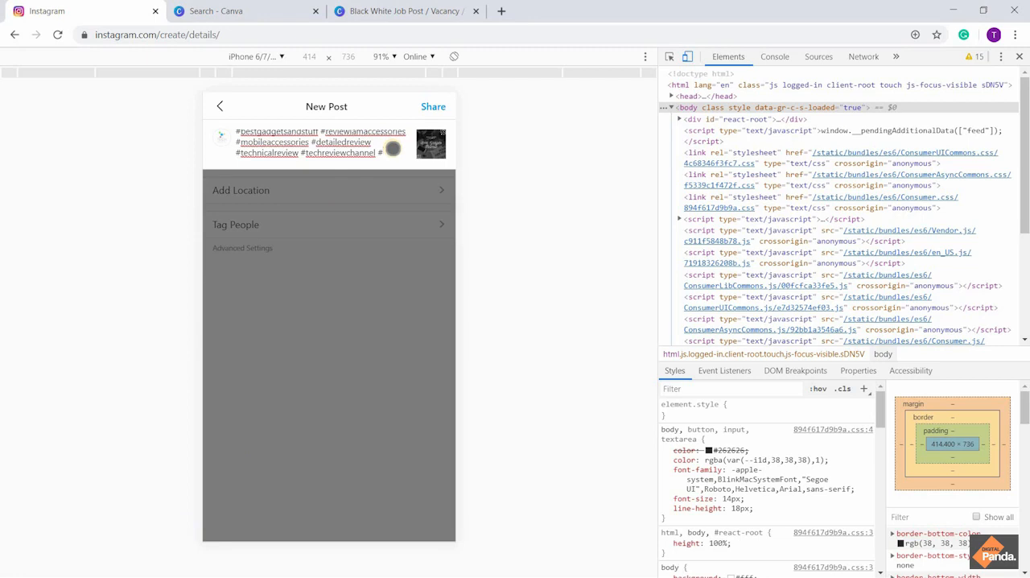
text(reviews)
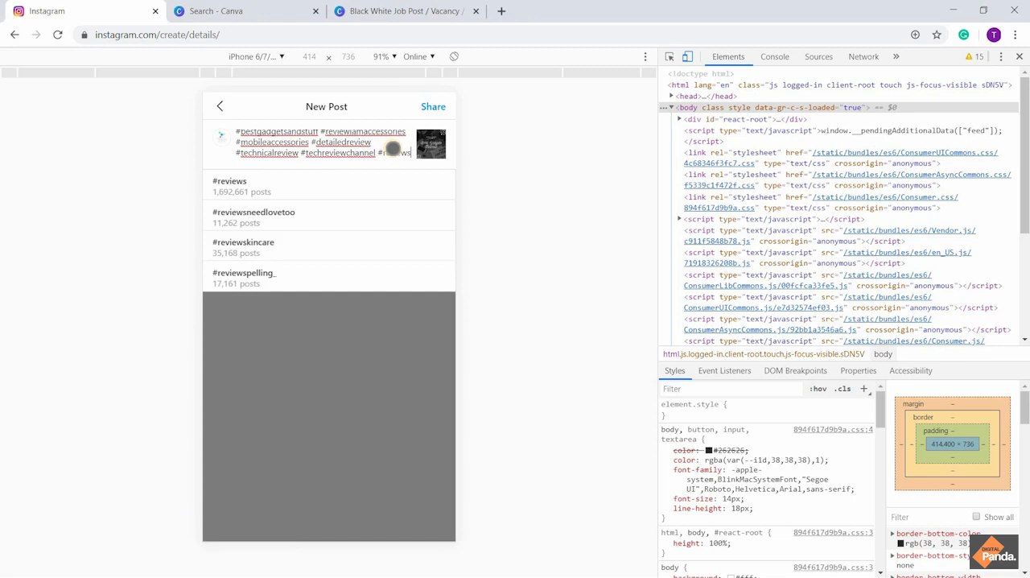
text(tech)
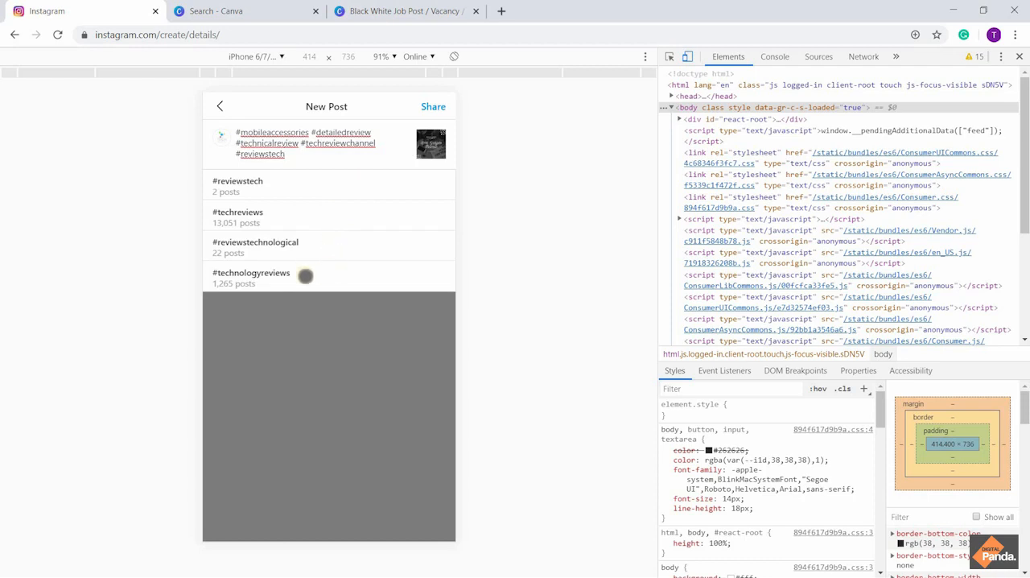
click(305, 276)
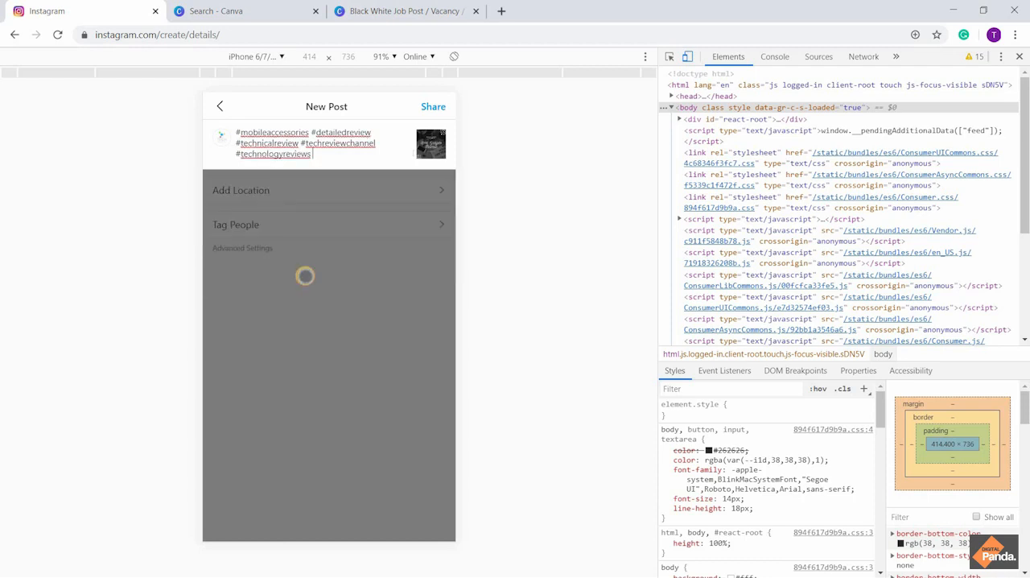
Add the hashtags #newgadgets and #newtech after #technologyreviews in the caption
text(#ne)
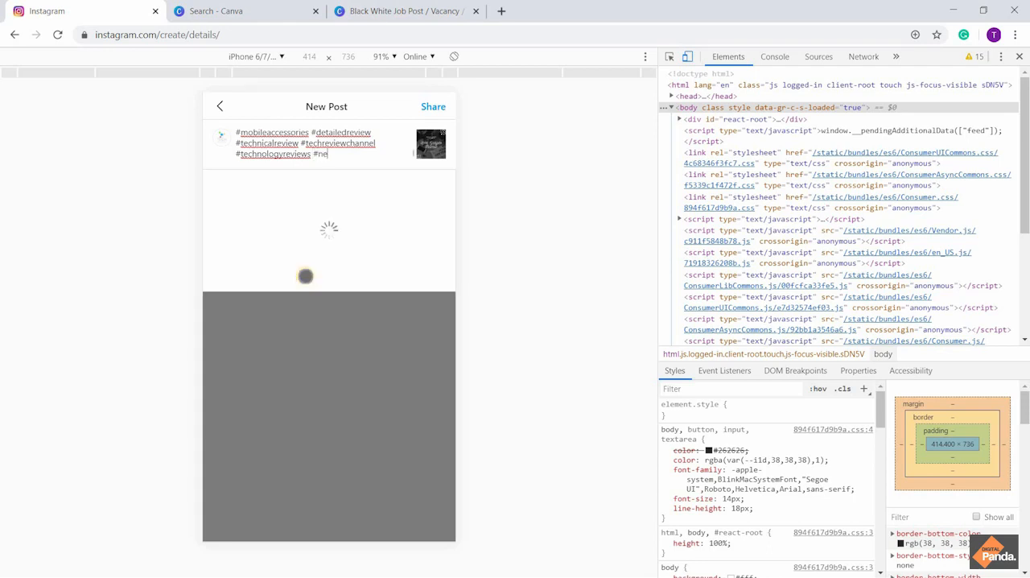
text(wgadgets)
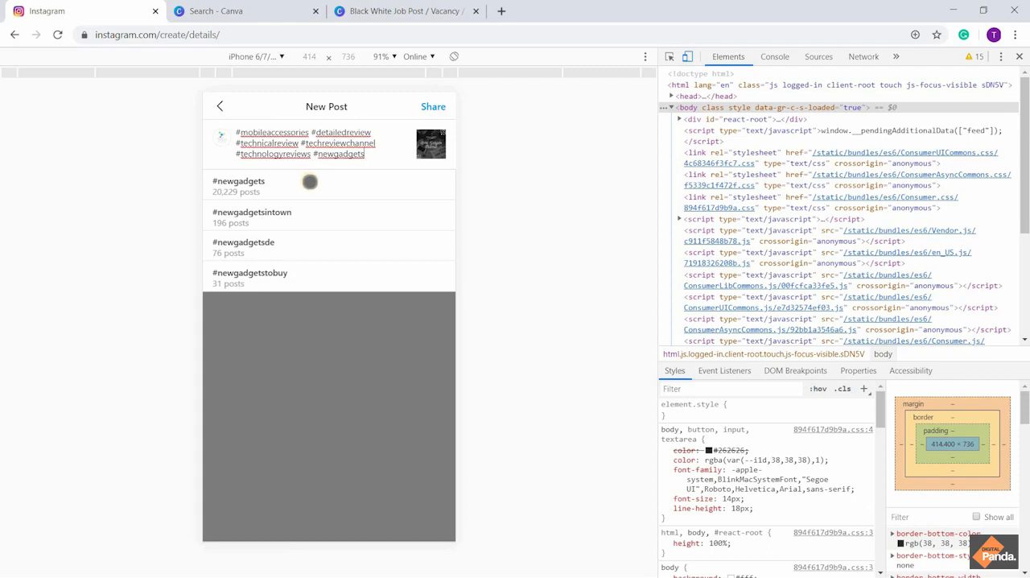
text( #)
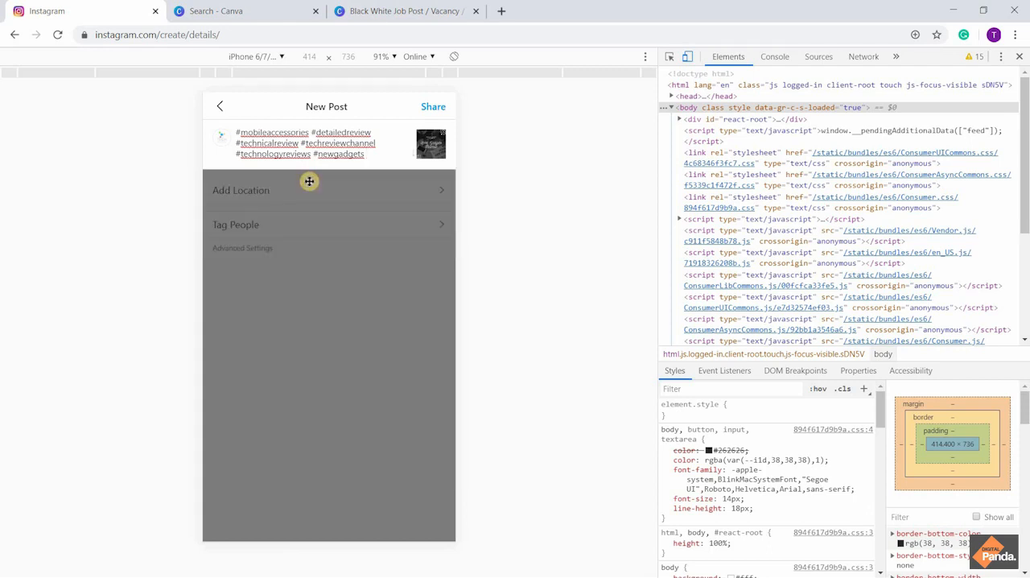
text(newtech)
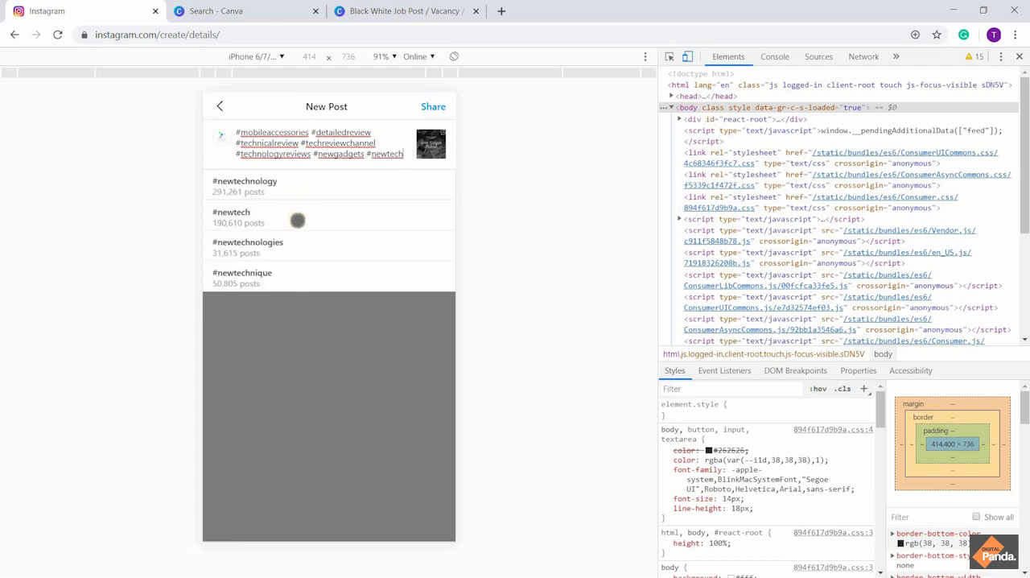
Add the hashtag #newtechnologies after #newtech in the caption, picking it from the suggestions for "#newtechnolo"
text(#ne)
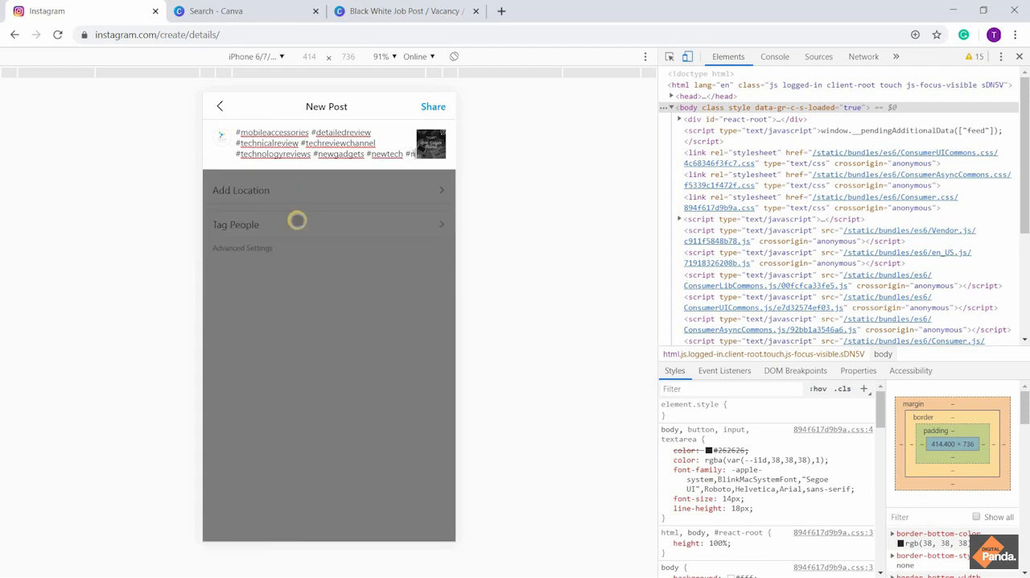
text(wtechn)
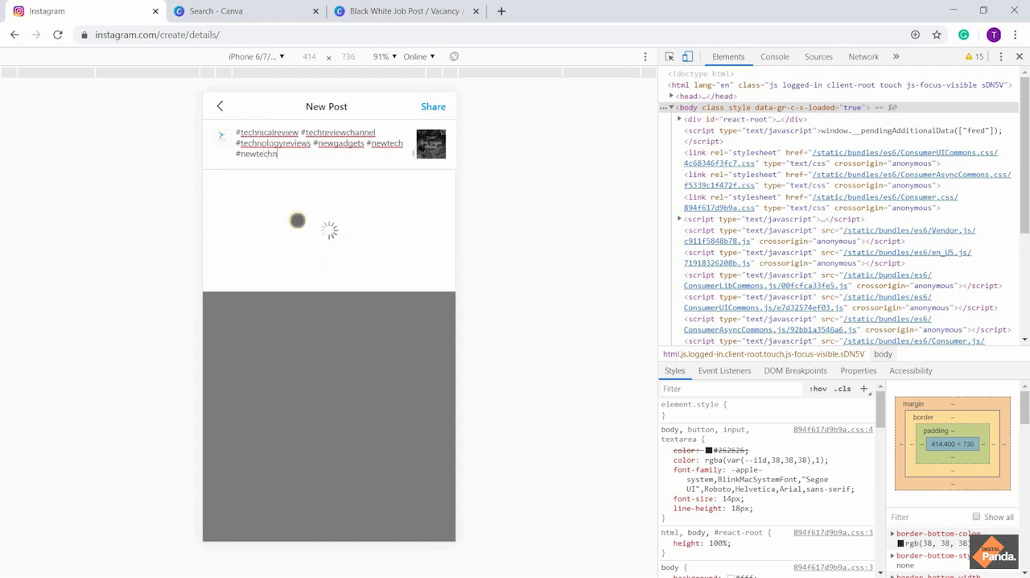
text(olo)
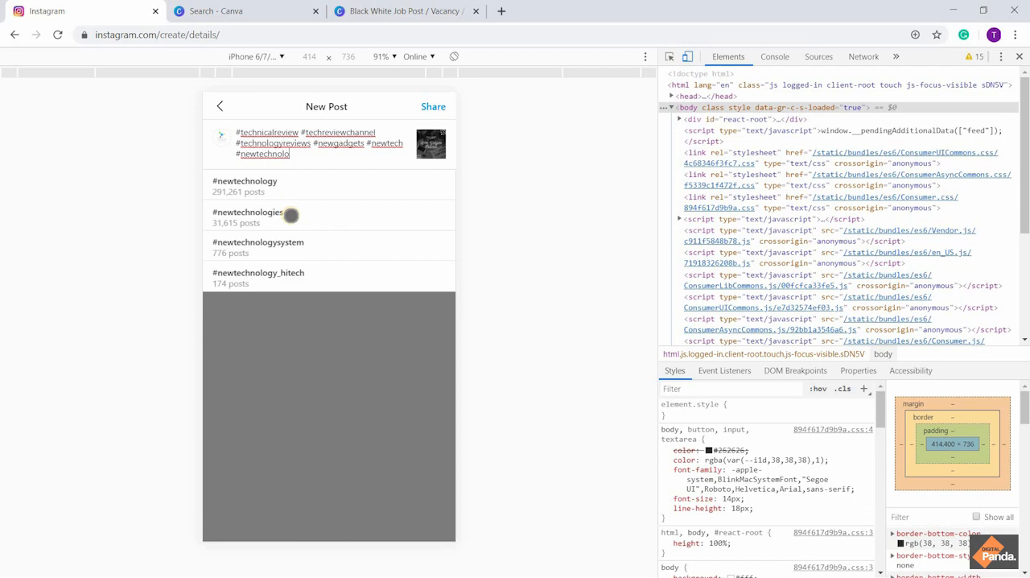
click(291, 214)
Add the hashtag #newtechnologysystem after #newtechnologies in the caption, picking it from the suggestions for "#newtechnolo"
text(#)
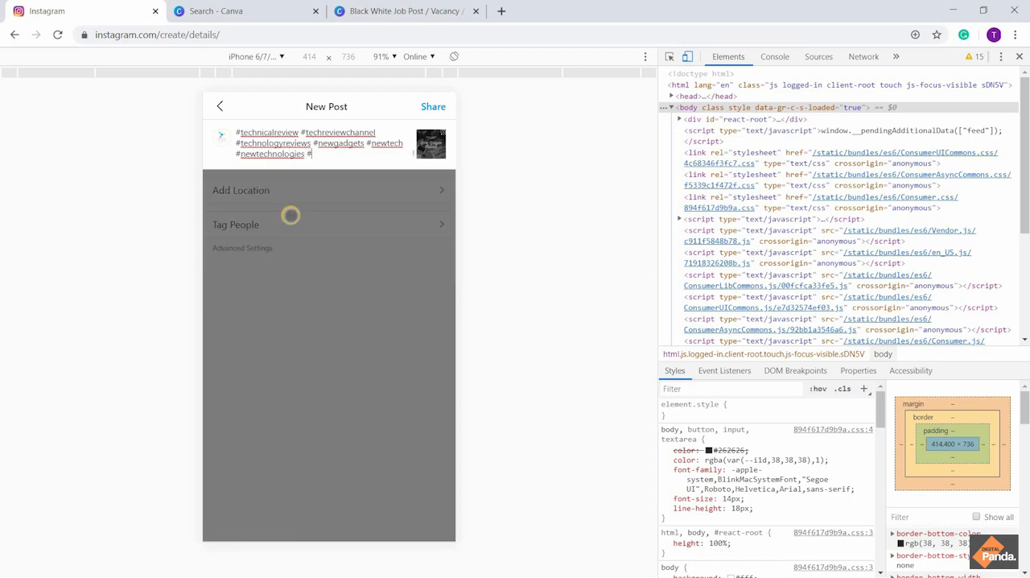
text(newtechnolo)
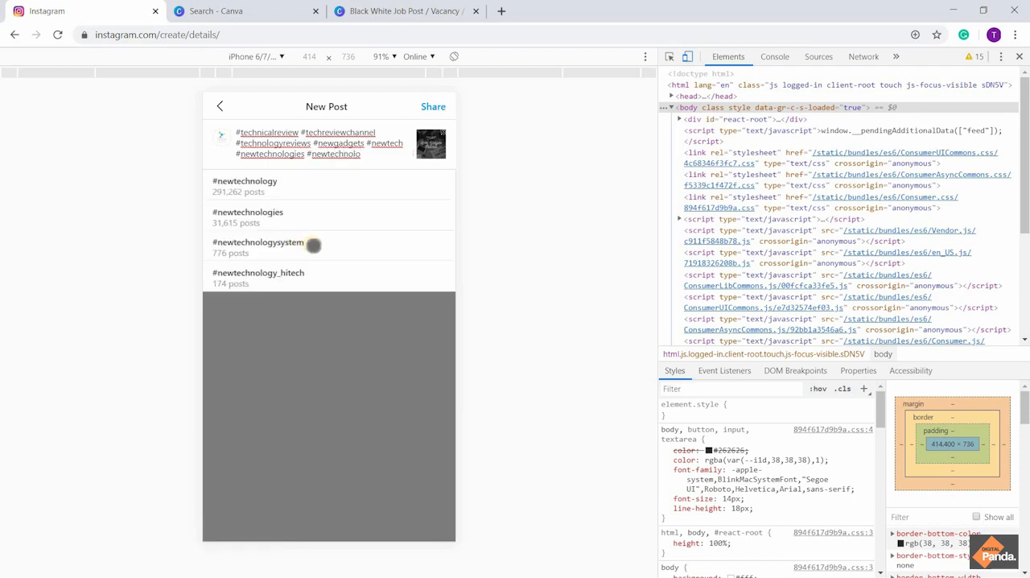
click(313, 246)
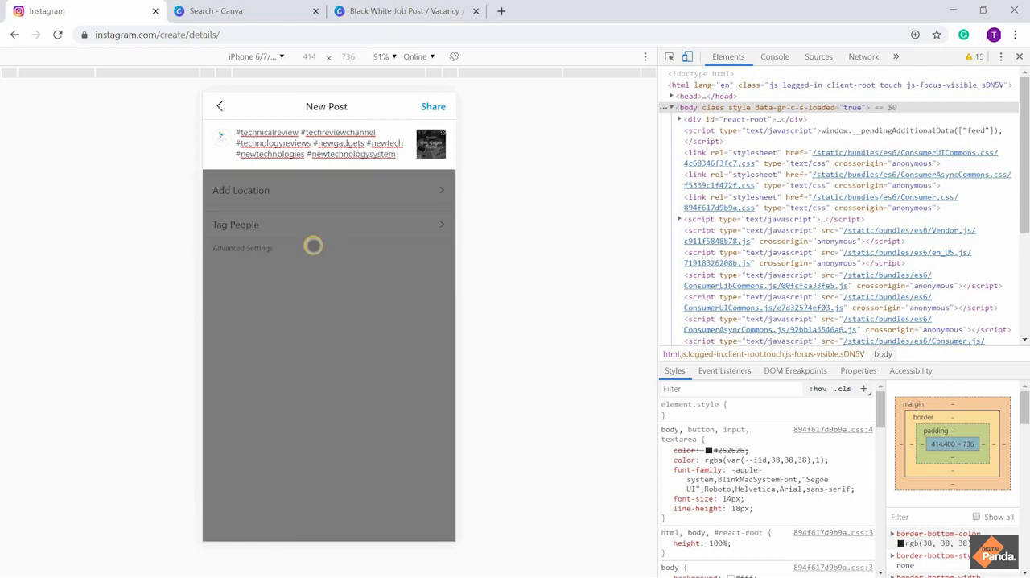
Add the hashtag #latesttech after #newtechnologysystem in the caption, accepting it from the suggestions
text(#lates)
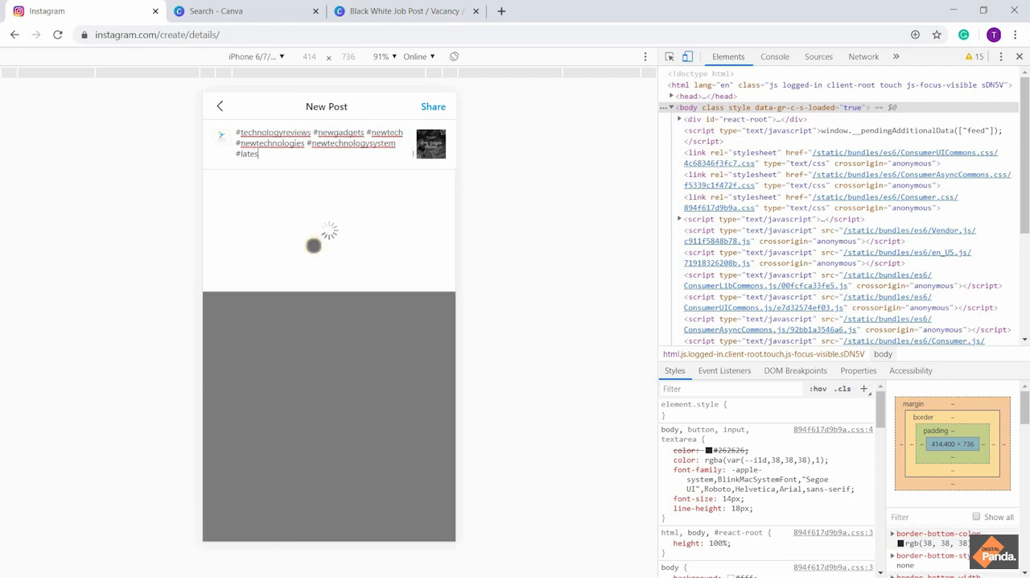
text(ttech)
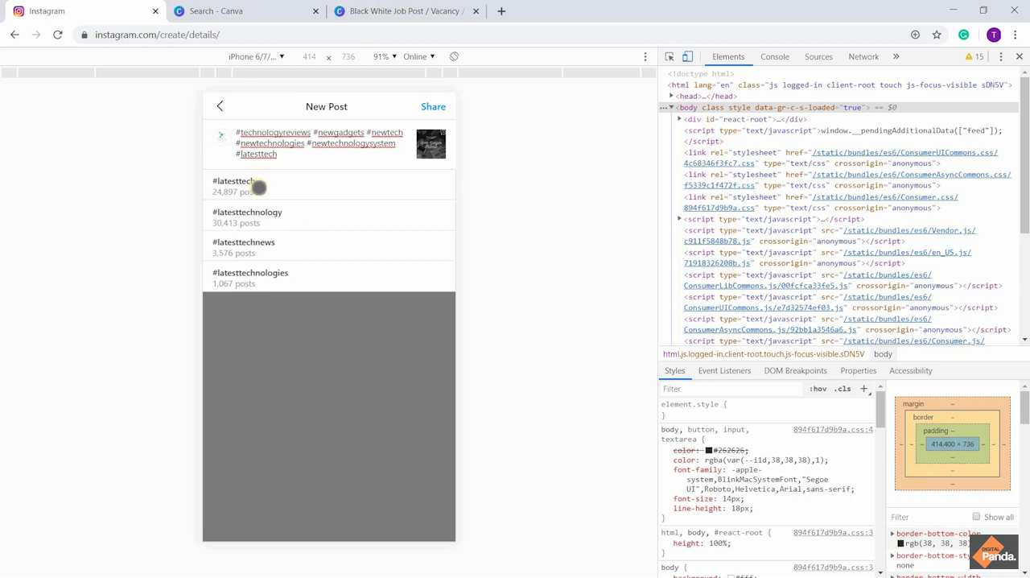
click(258, 187)
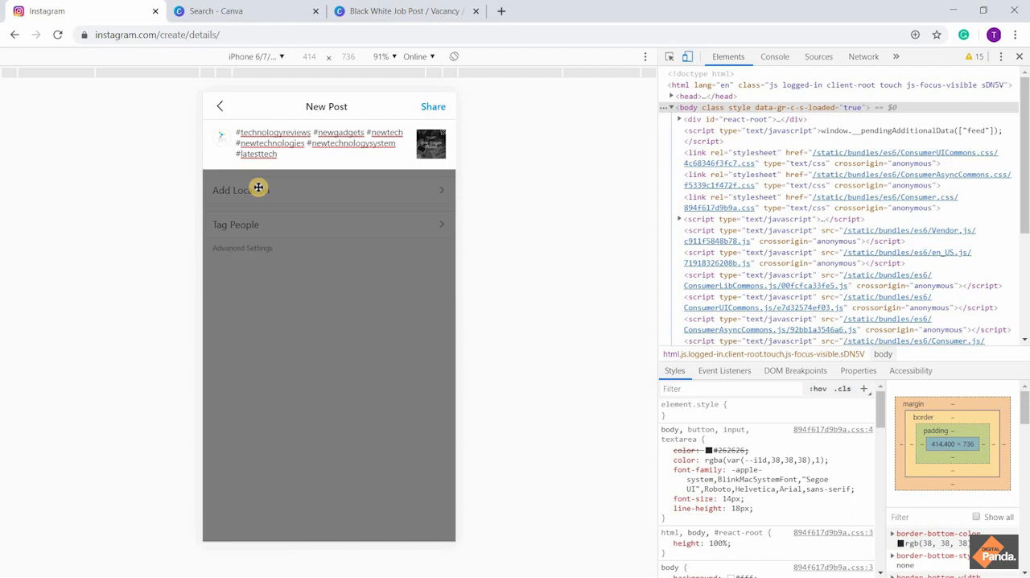
Enter the hashtag #letesttechnology after #latesttech in the caption
text(#leste)
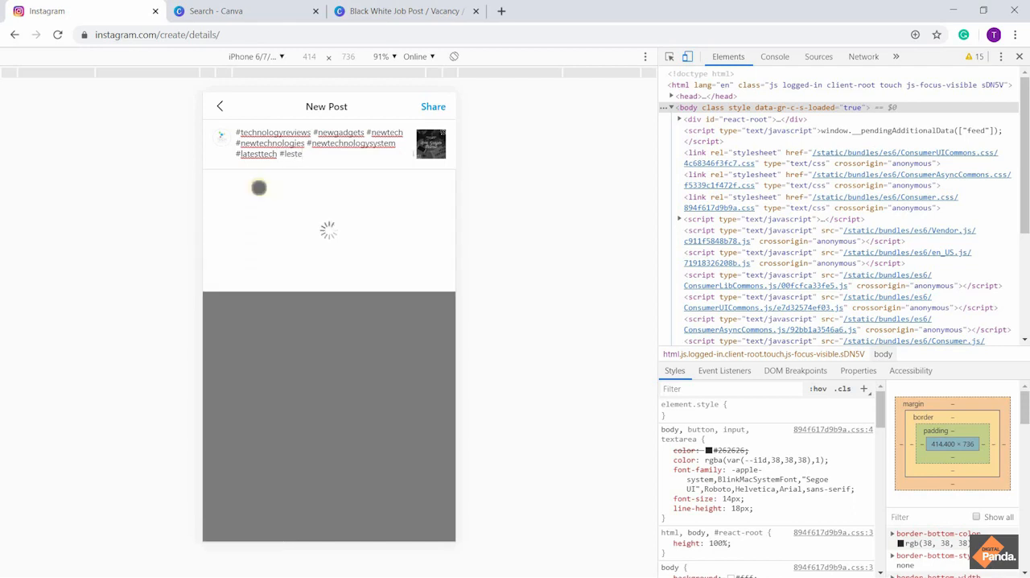
key(BackSpace)
key(BackSpace)
key(BackSpace)
text(test)
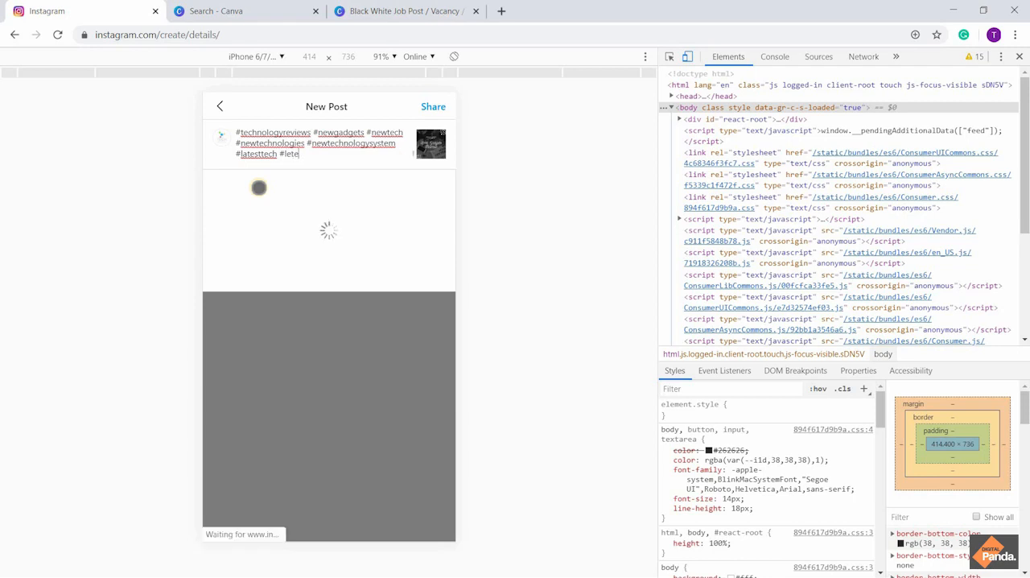
text(teac)
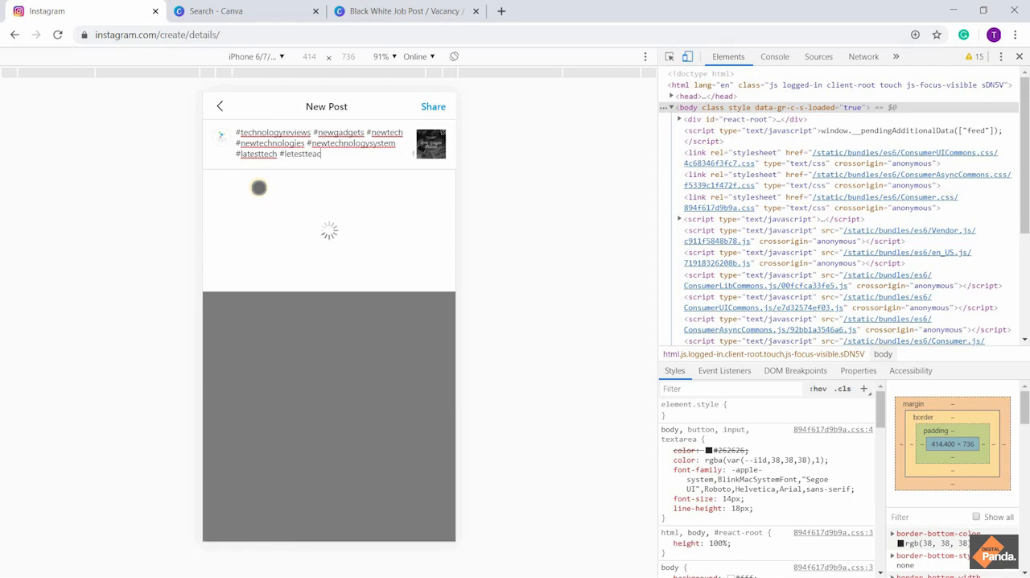
text(hnolo)
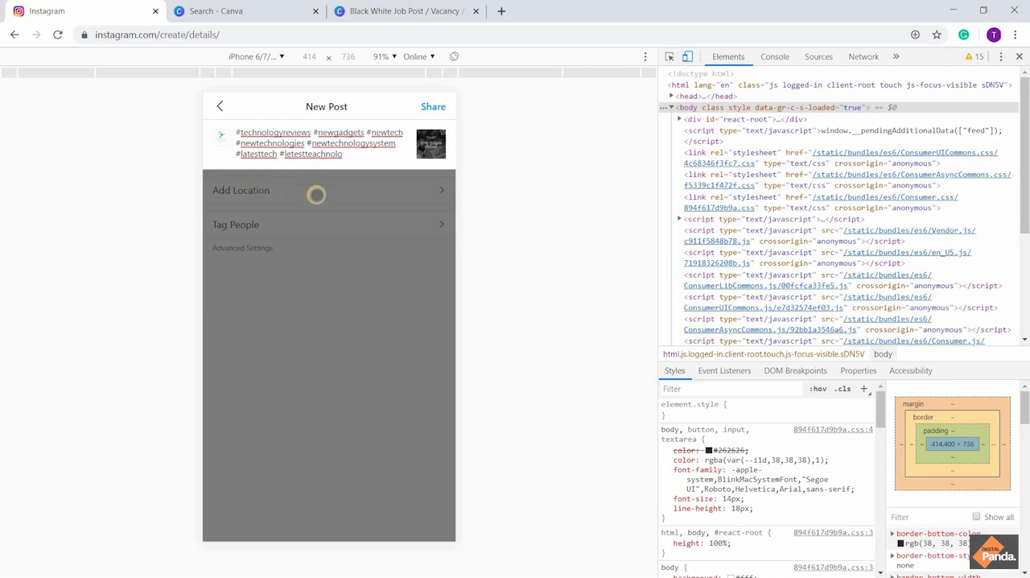
key(BackSpace)
key(BackSpace)
key(BackSpace)
key(BackSpace)
key(BackSpace)
key(BackSpace)
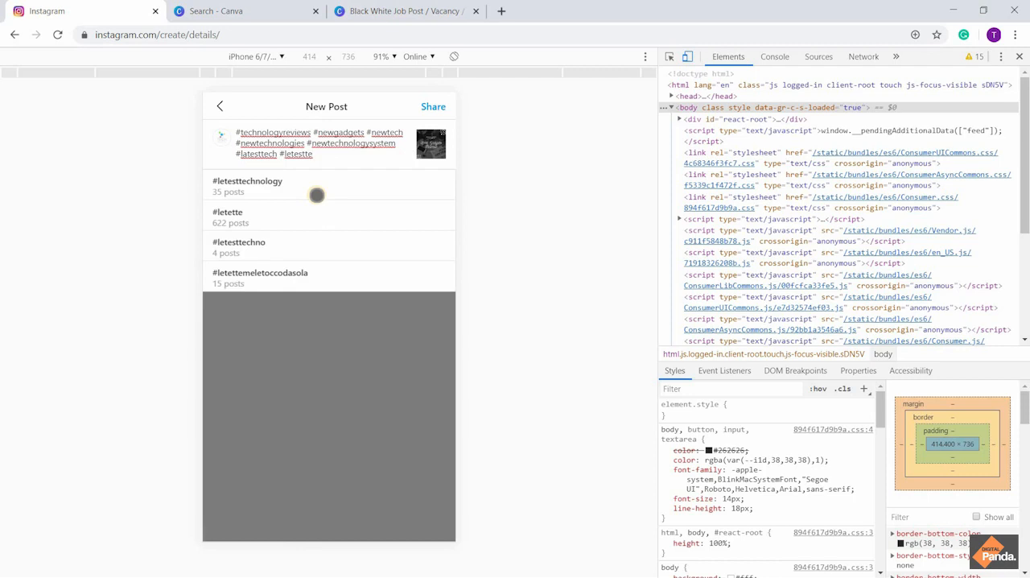
text(chnology)
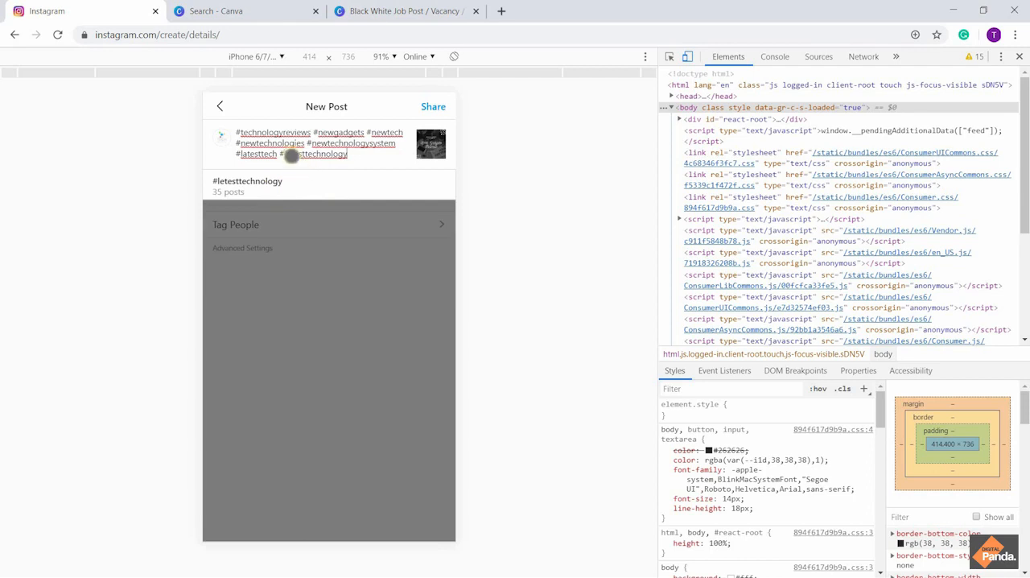
Correct the spelling of the last hashtag to #latesttechnology and accept it from the suggestions
click(291, 155)
key(BackSpace)
text(a)
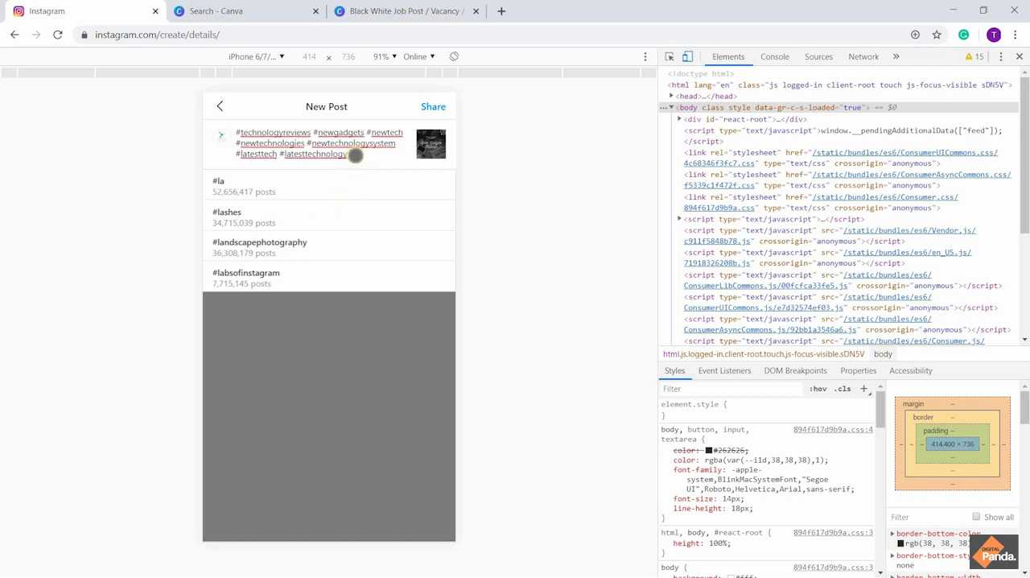
key(BackSpace)
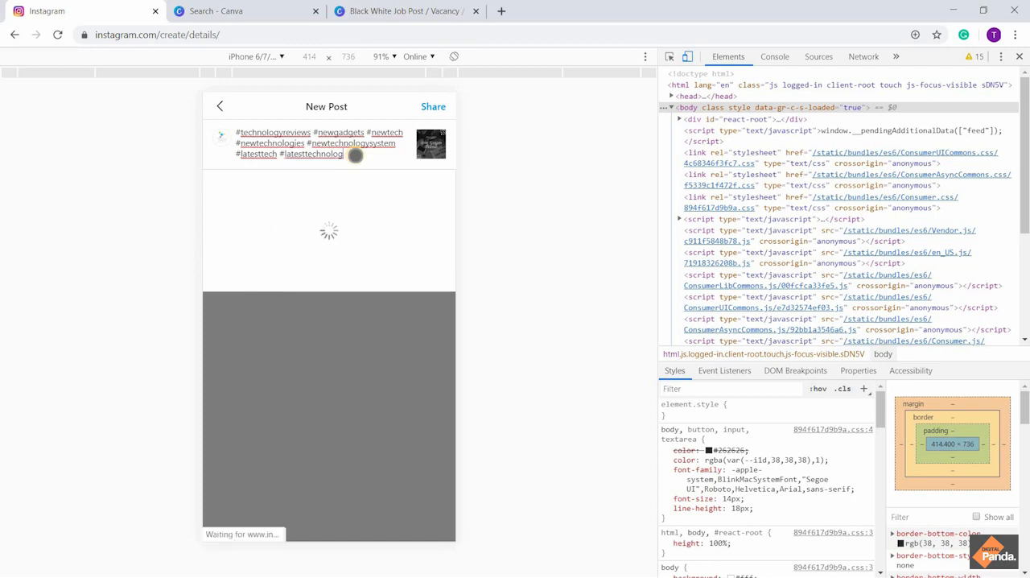
click(311, 182)
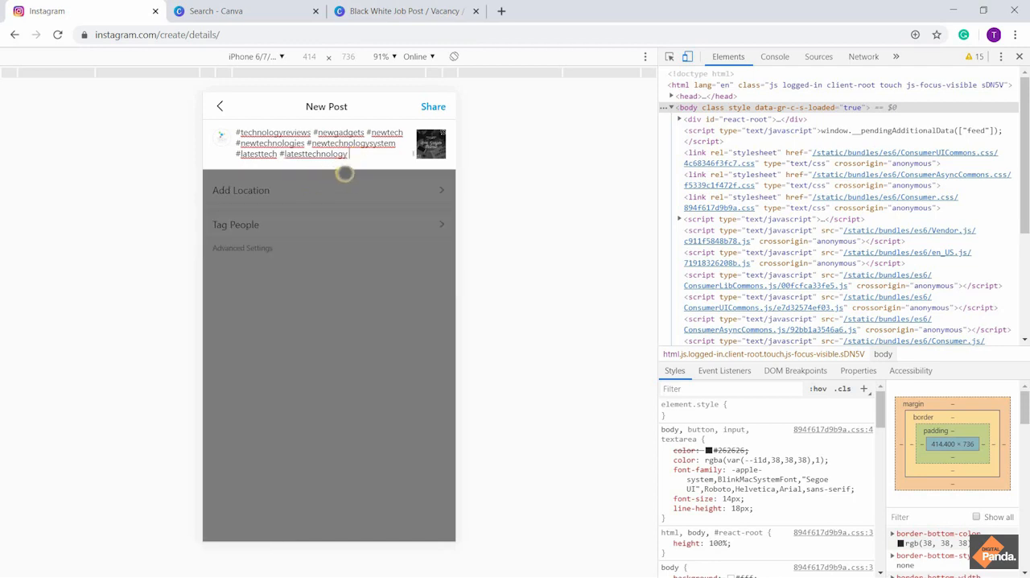
Review the whole caption from the "Best Gadgets Review" title line down to its last hashtag
key(Up)
key(Up)
key(Up)
key(Up)
key(Up)
key(Up)
key(Up)
key(Up)
key(Up)
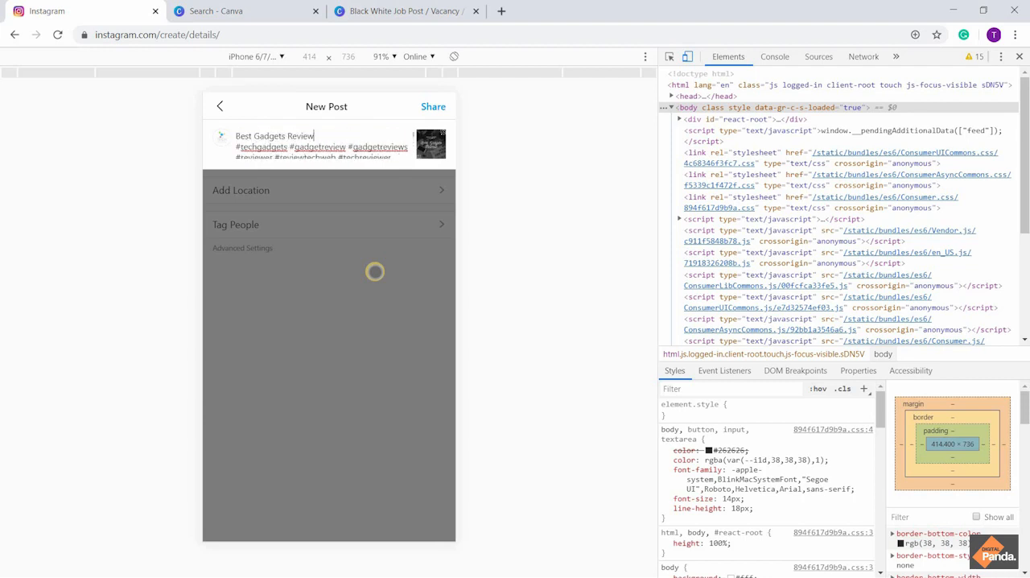
key(Down)
key(Down)
key(Down)
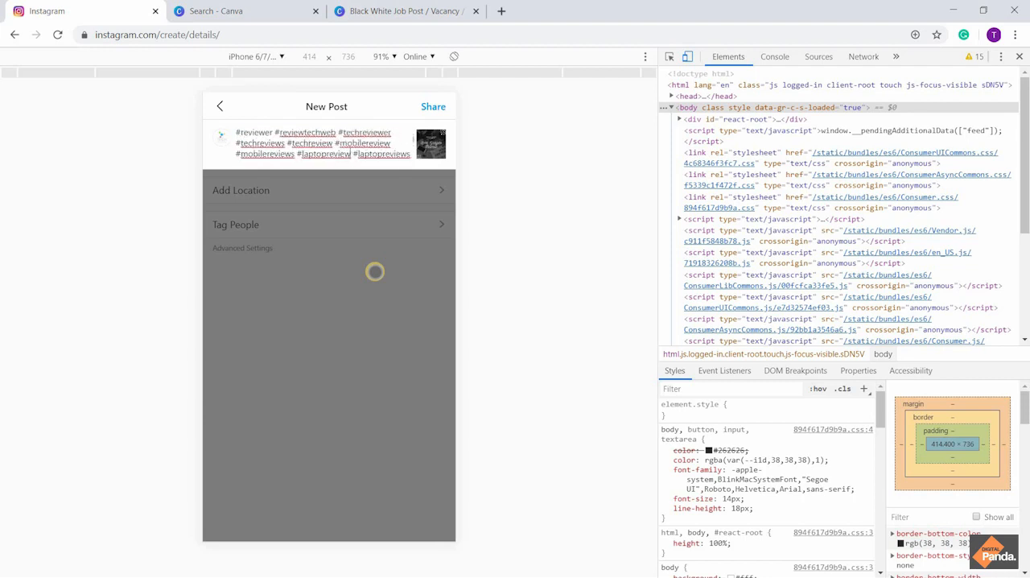
key(Down)
key(Down)
key(Down)
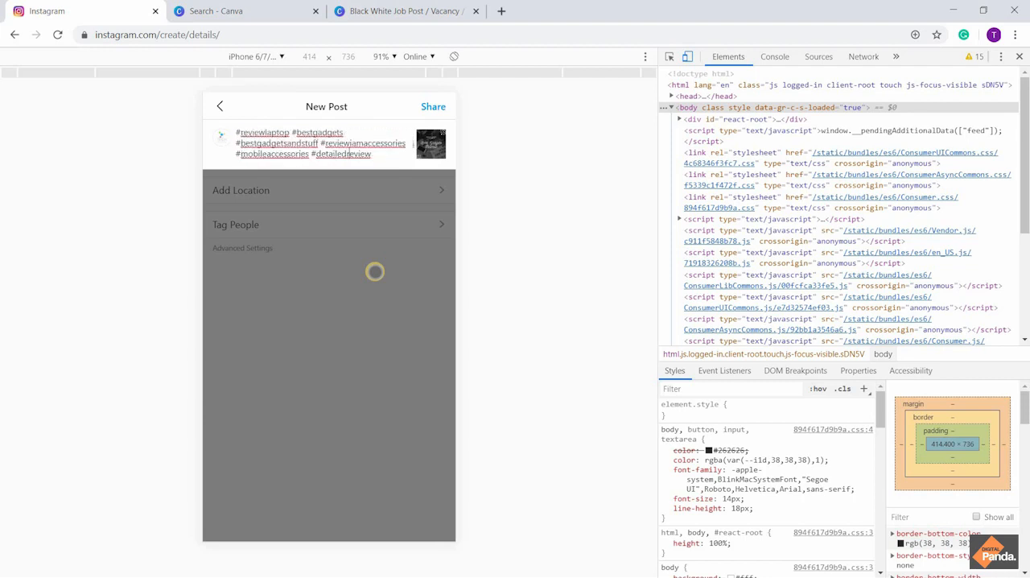
key(Down)
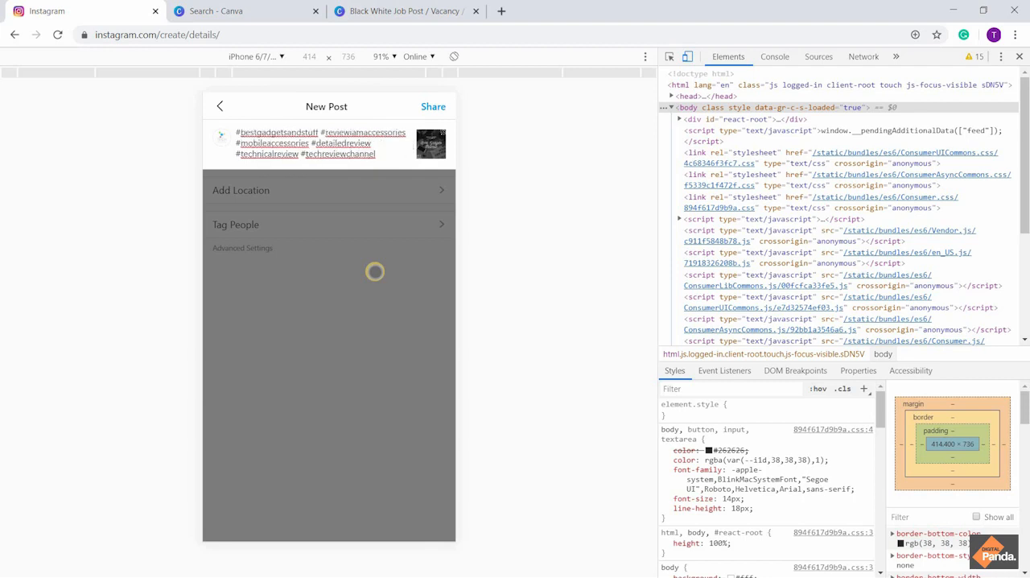
key(Down)
key(Down)
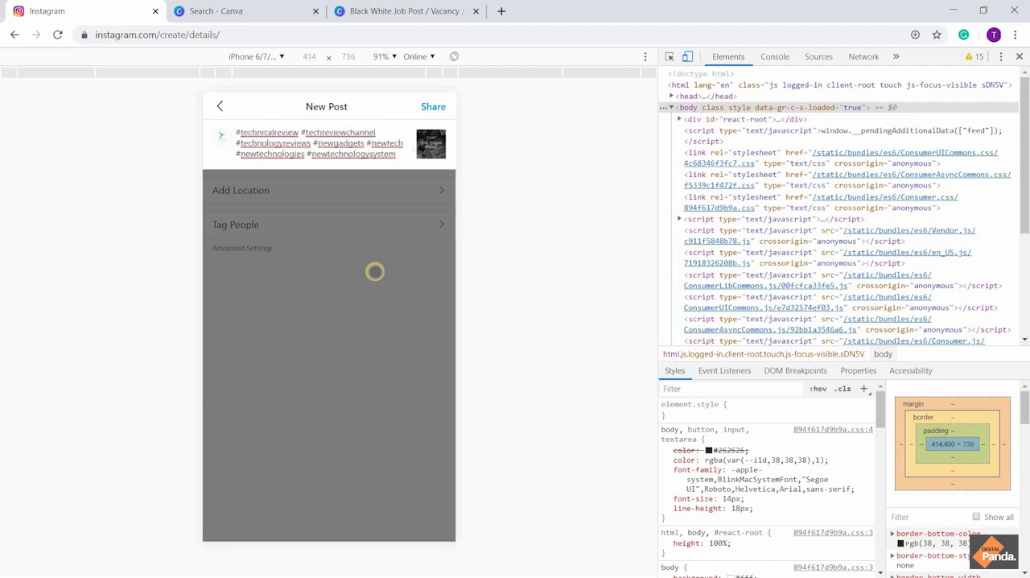
key(Down)
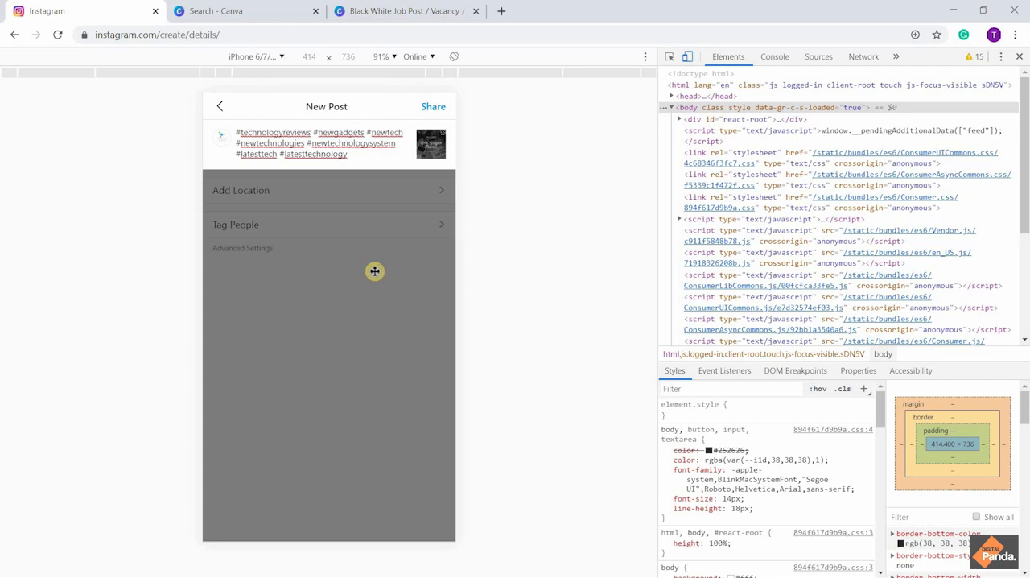
Add the hashtag #techreviewer1 after #latesttechnology in the caption
text(#t)
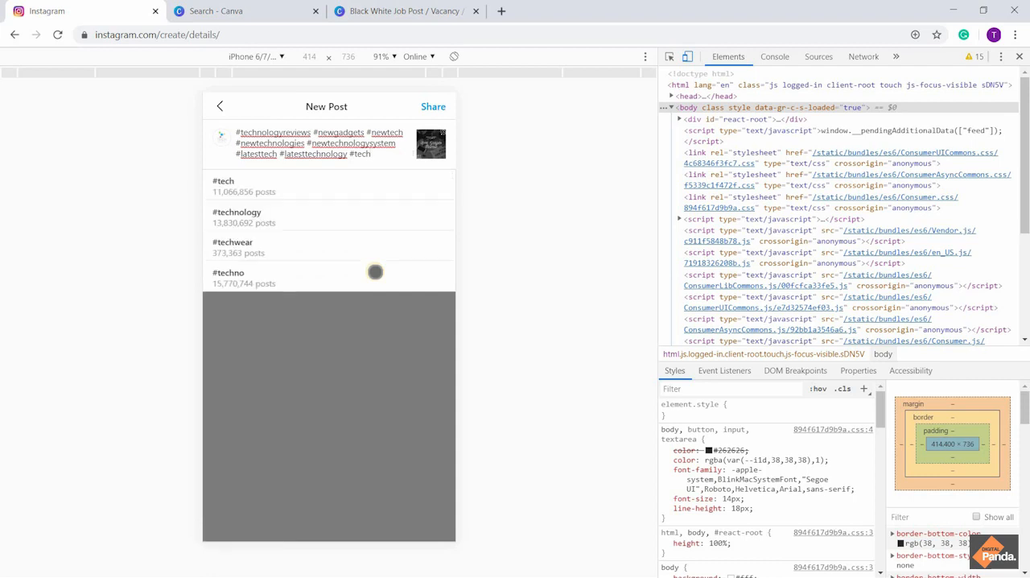
text(echn)
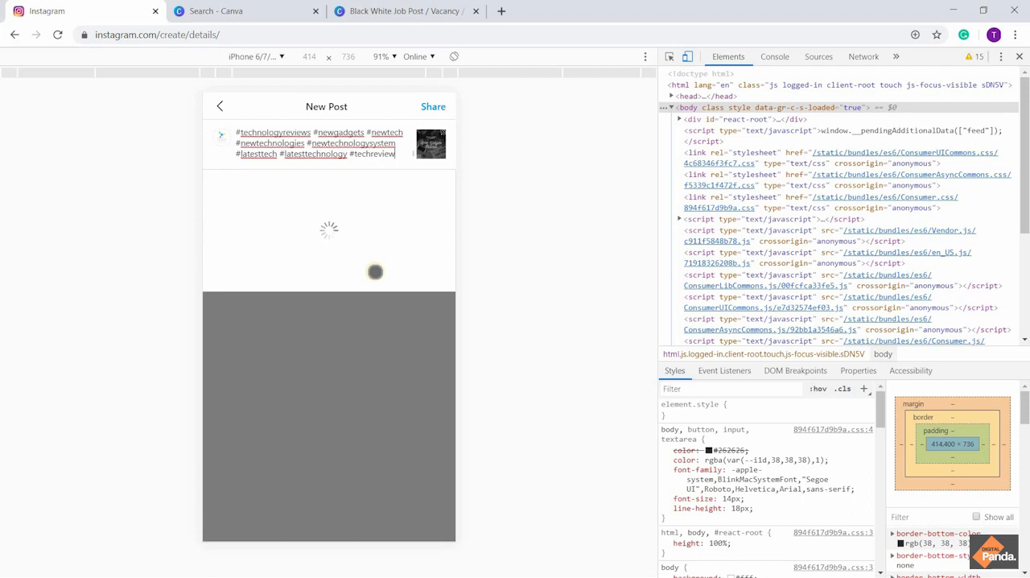
text(eview)
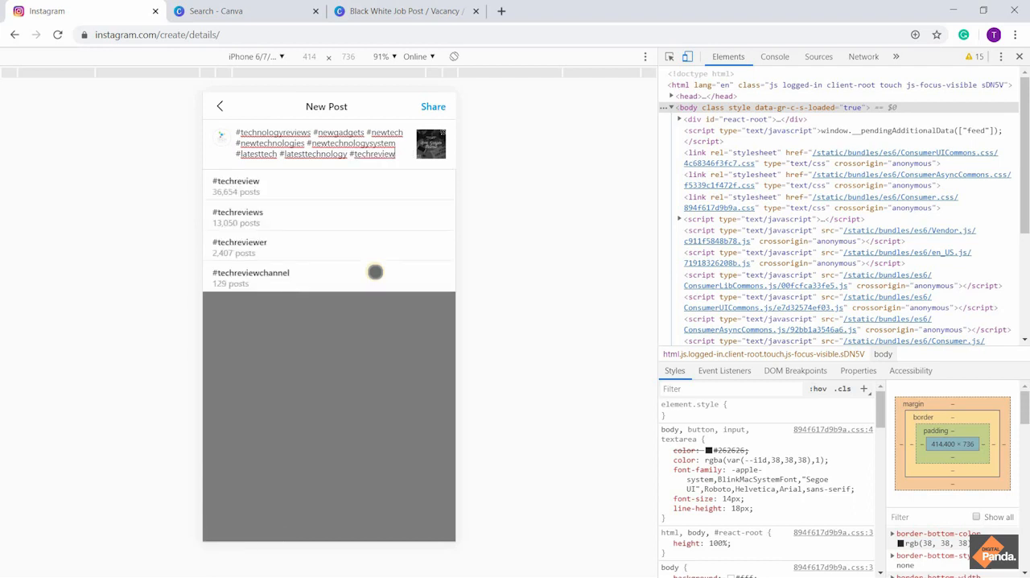
text(er1)
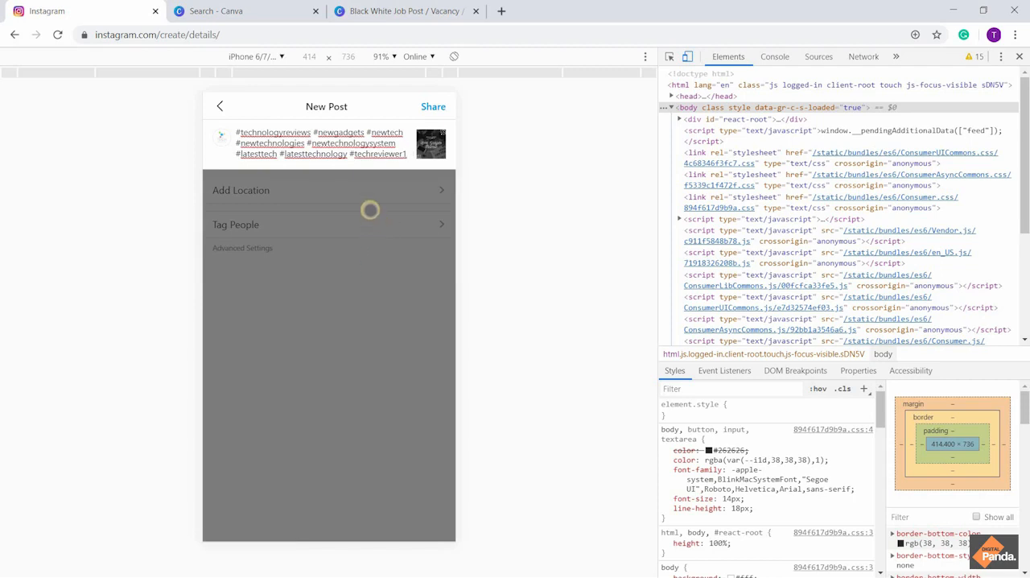
Allow Instagram to access the location, set the post's location to New Delhi (Delhi, India), and share the post
click(367, 194)
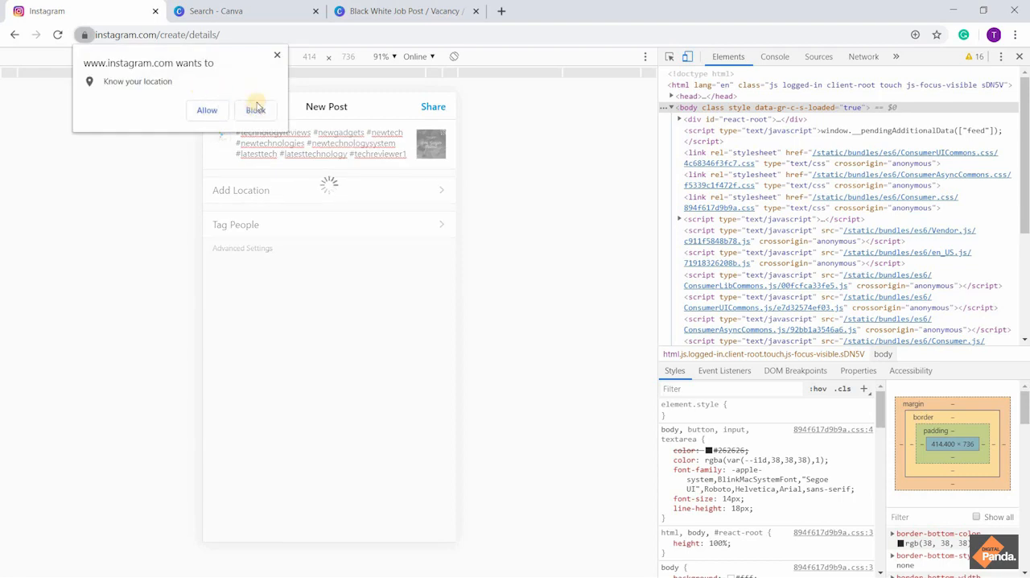
click(216, 110)
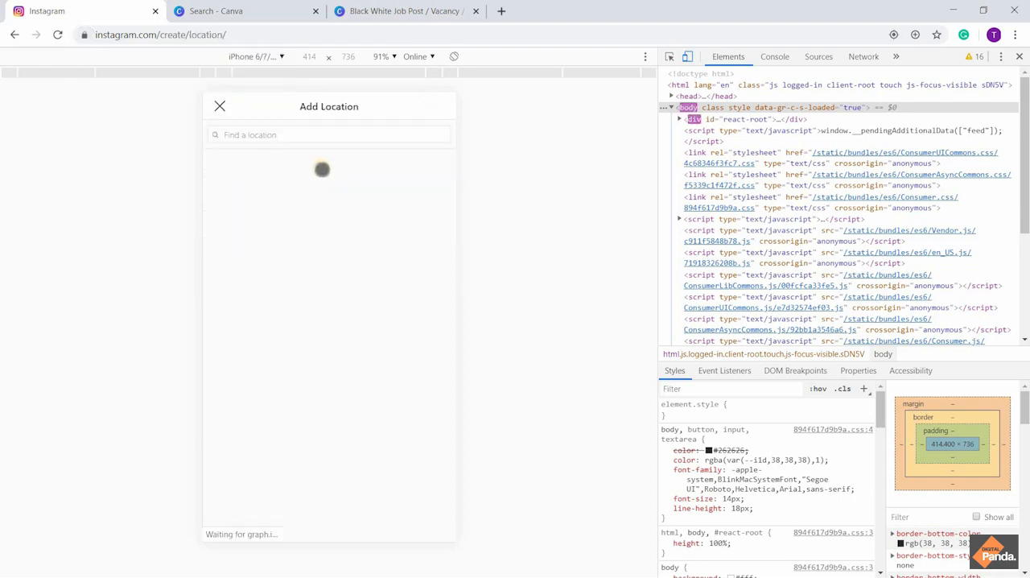
click(277, 135)
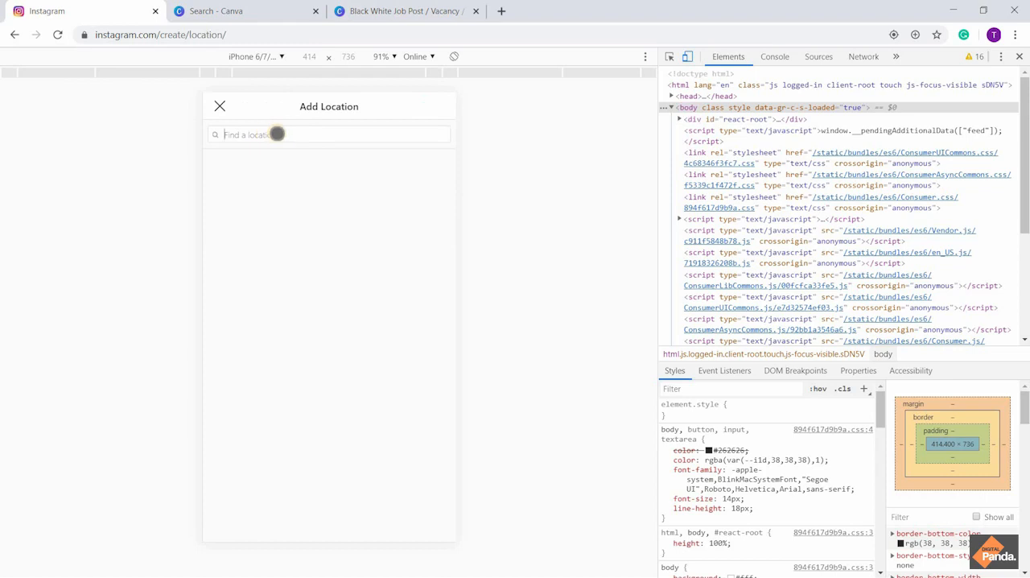
text(Delhi)
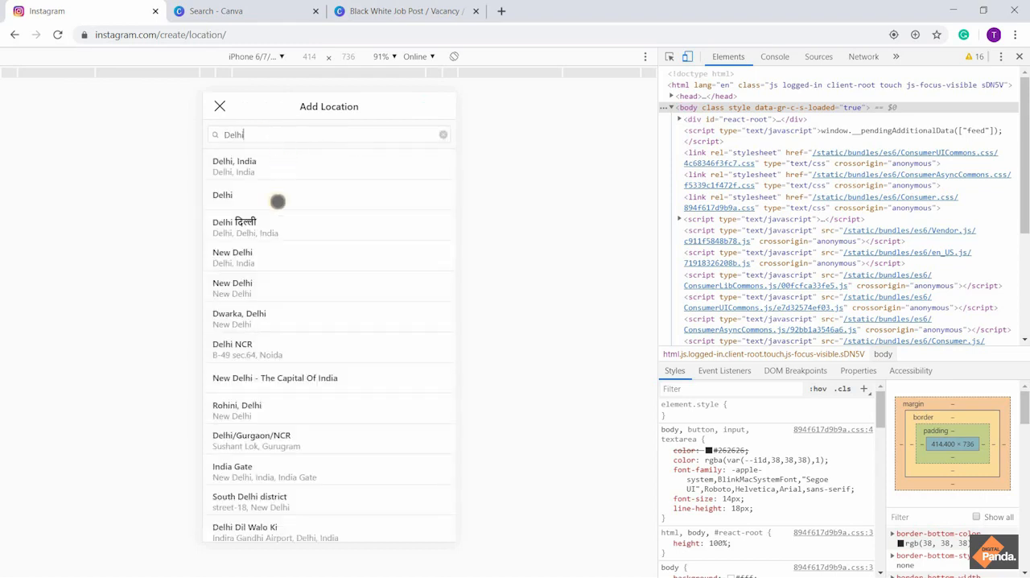
click(269, 254)
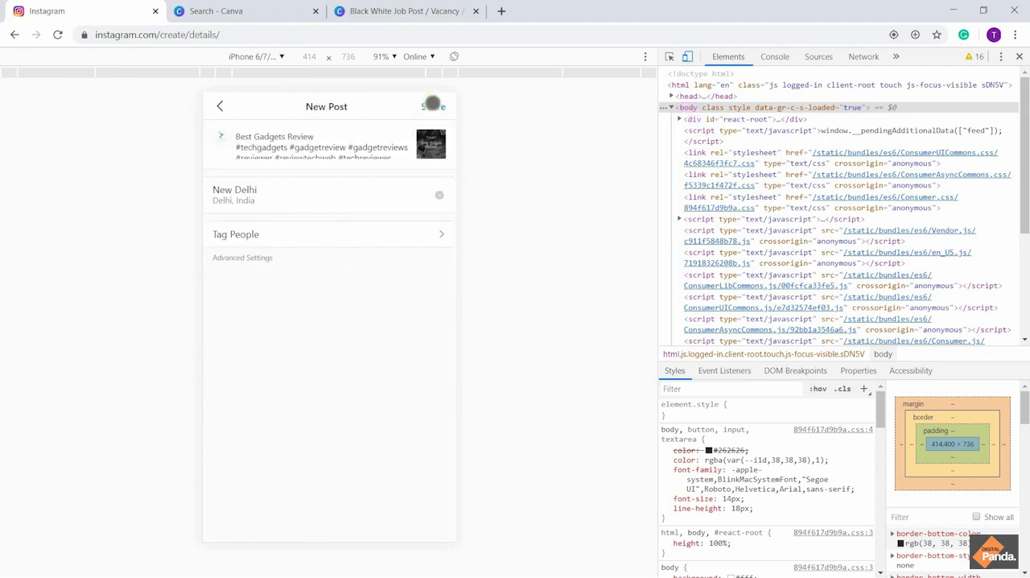
click(433, 106)
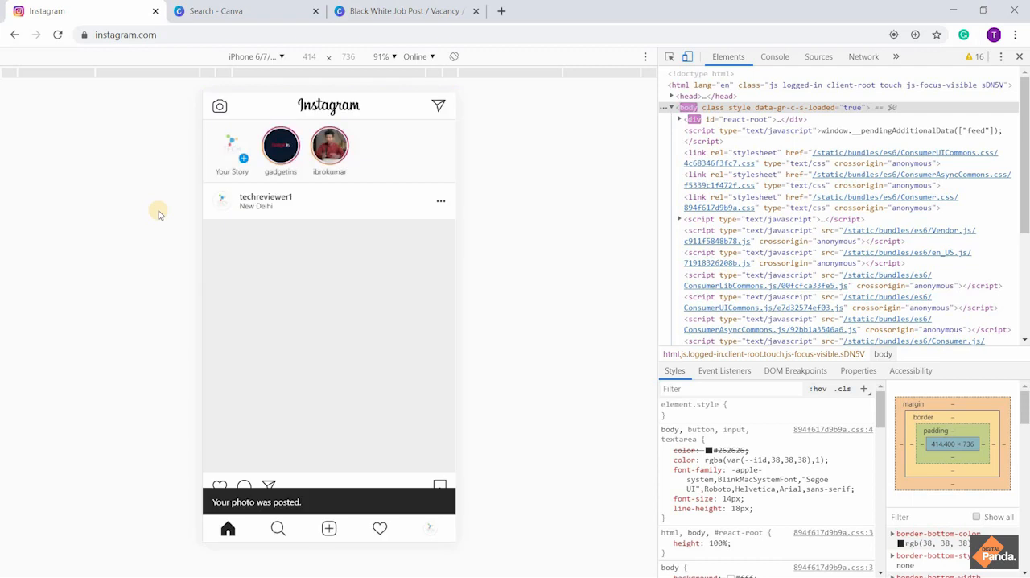
Look over the published "Best Gadgets Reviews" post in the feed, from its location header and image to its caption
scroll(327, 331, down, 3)
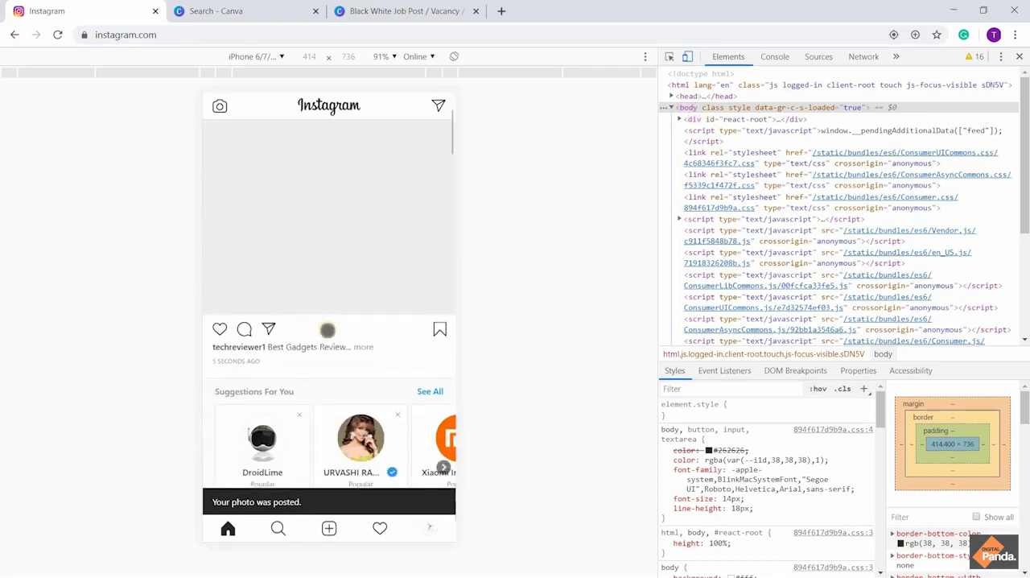
scroll(327, 331, up, 3)
scroll(328, 331, down, 2)
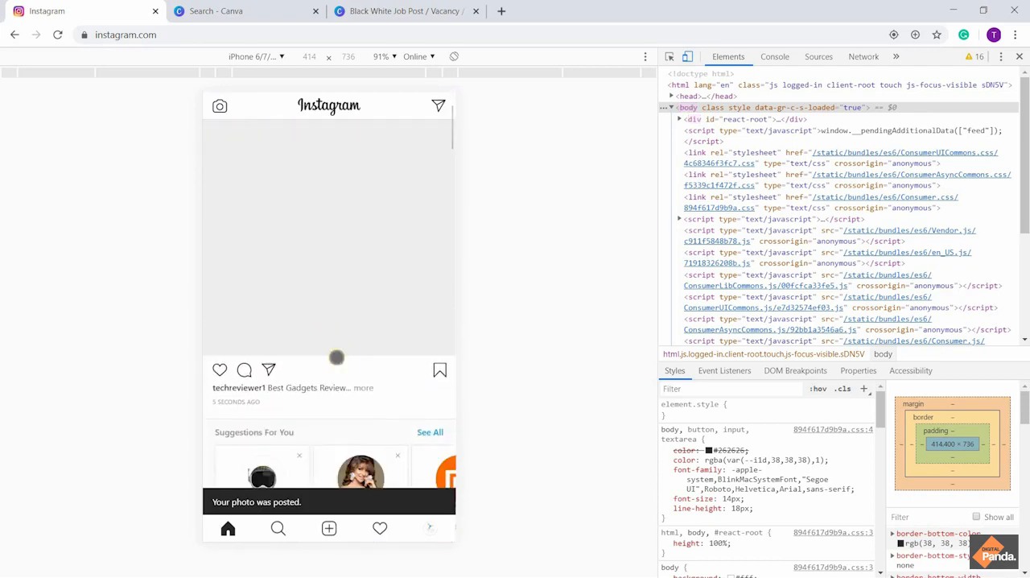
scroll(349, 292, up, 1)
scroll(353, 293, up, 1)
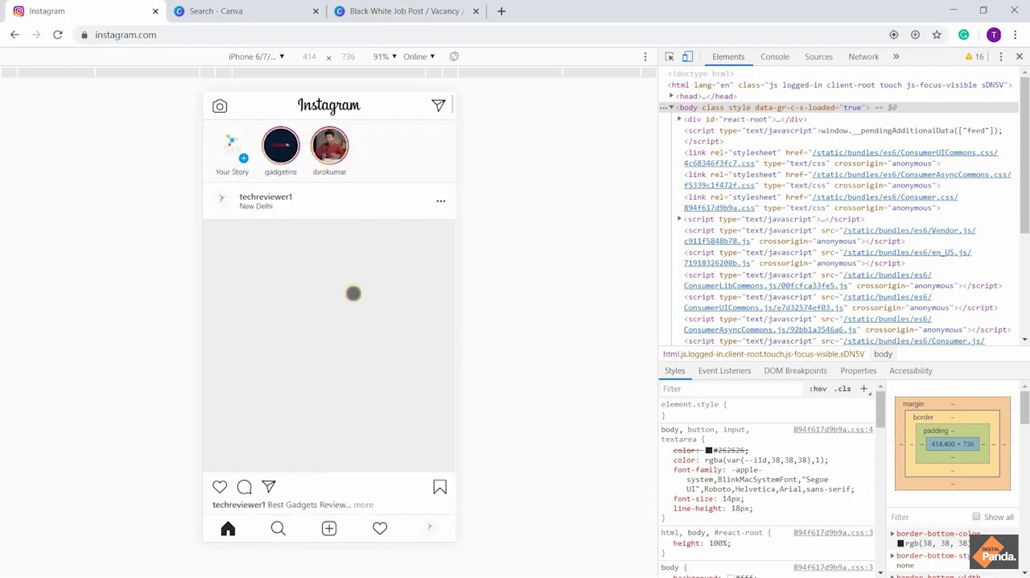
scroll(352, 293, down, 2)
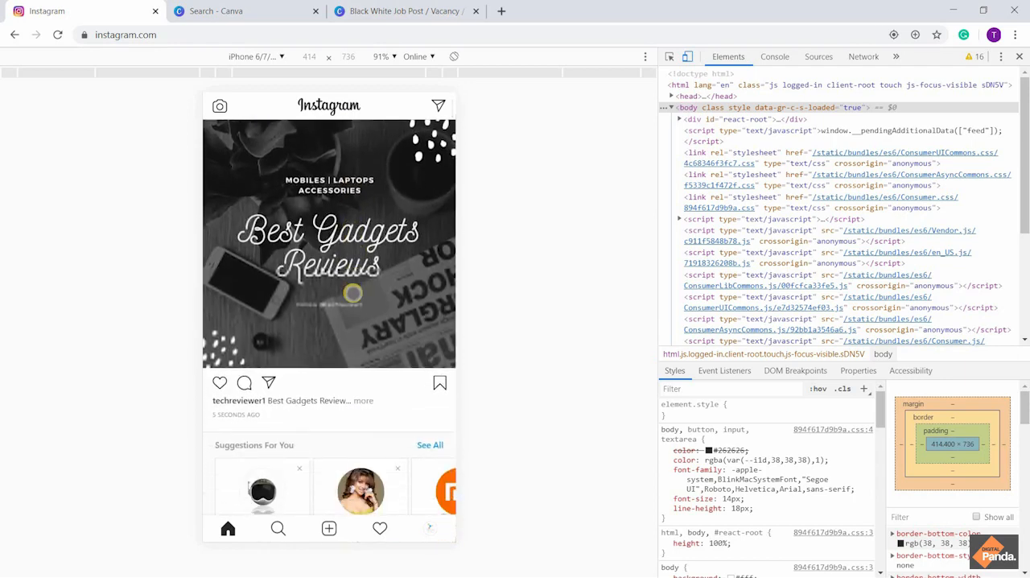
scroll(353, 293, up, 1)
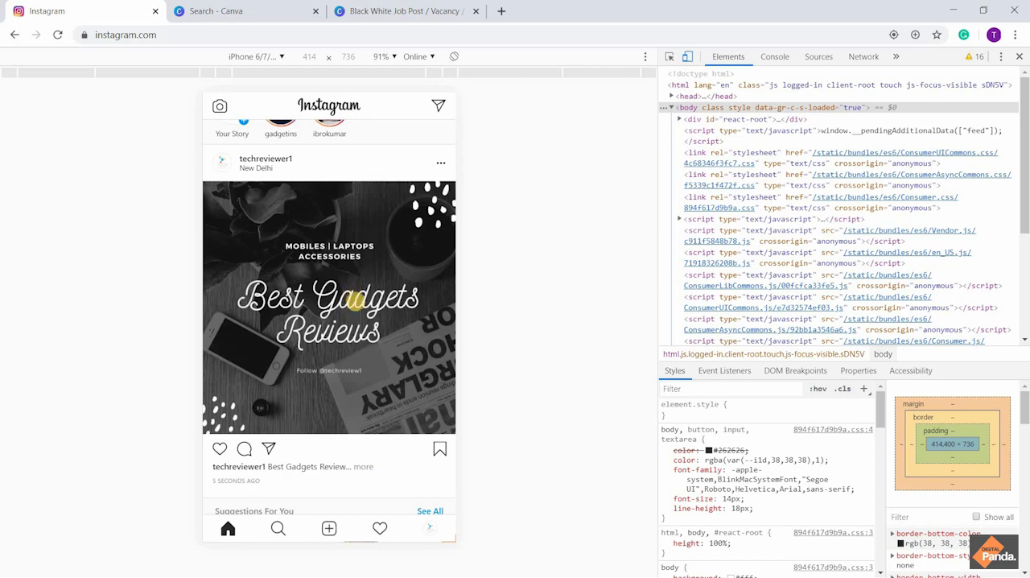
scroll(354, 306, up, 1)
scroll(355, 308, down, 2)
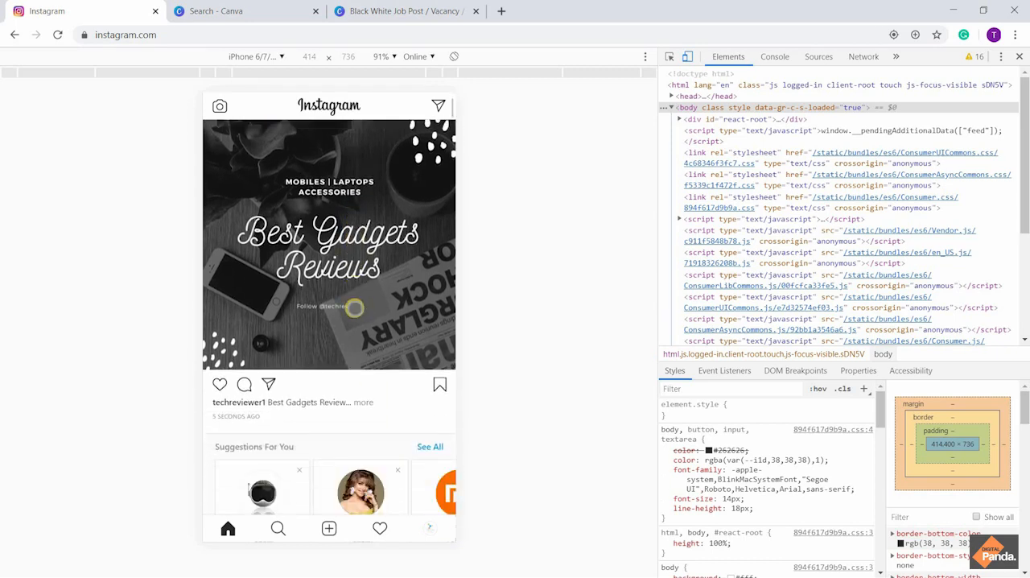
scroll(355, 309, up, 2)
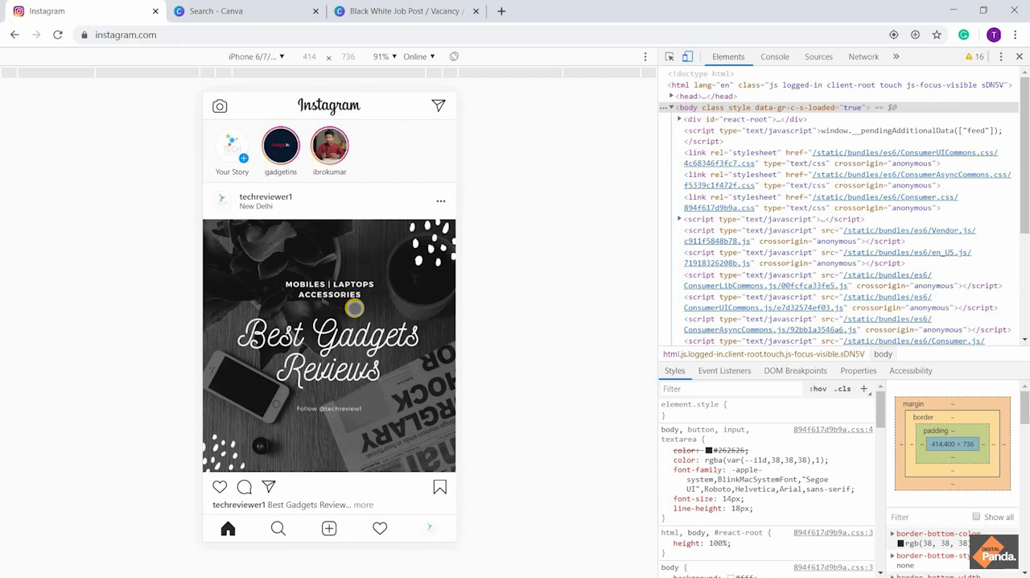
Search Google for "all hashtag" in a new browser tab and open the All Hashtag website from the results
click(502, 11)
text(all)
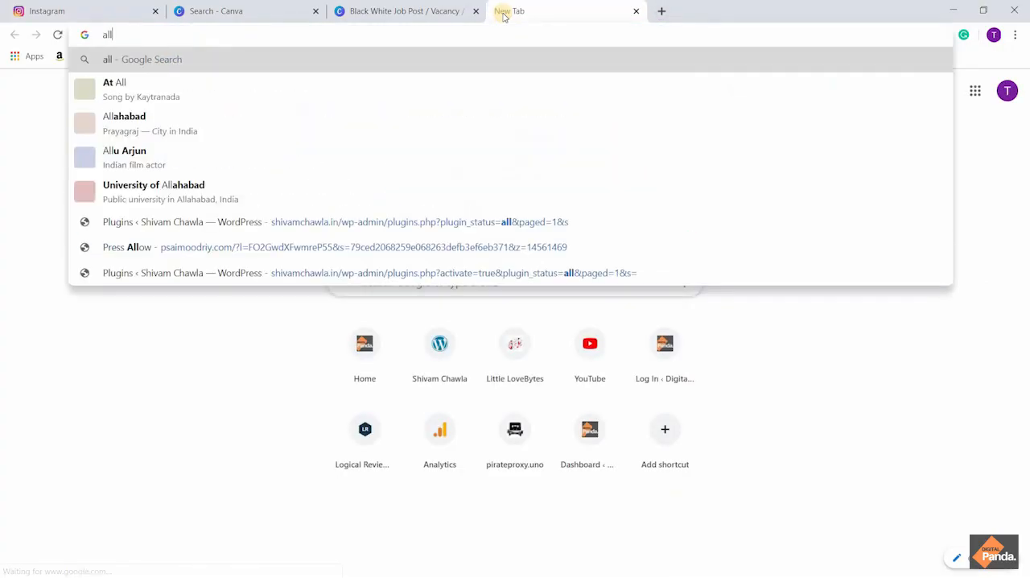
text(has)
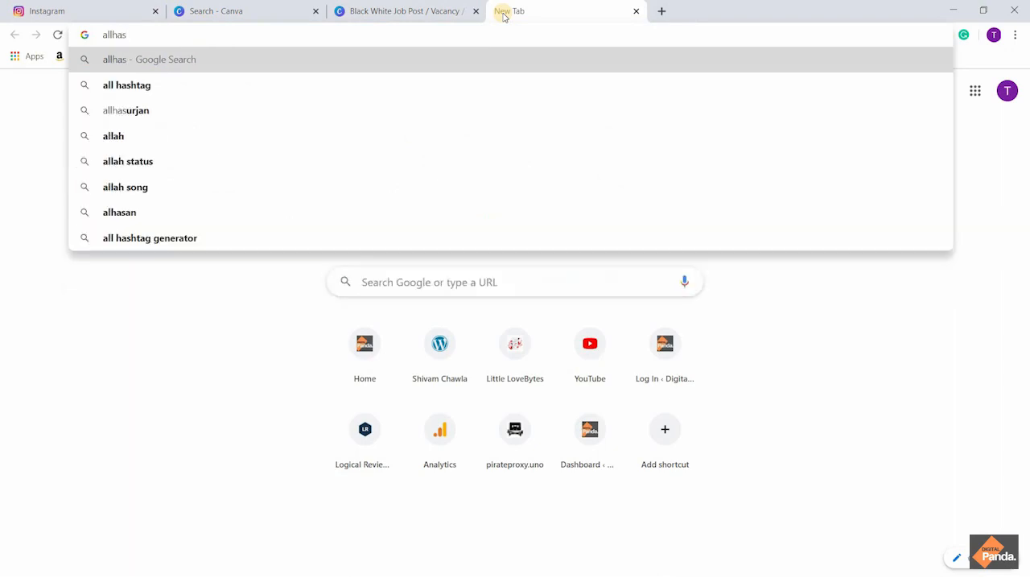
key(Down)
key(Return)
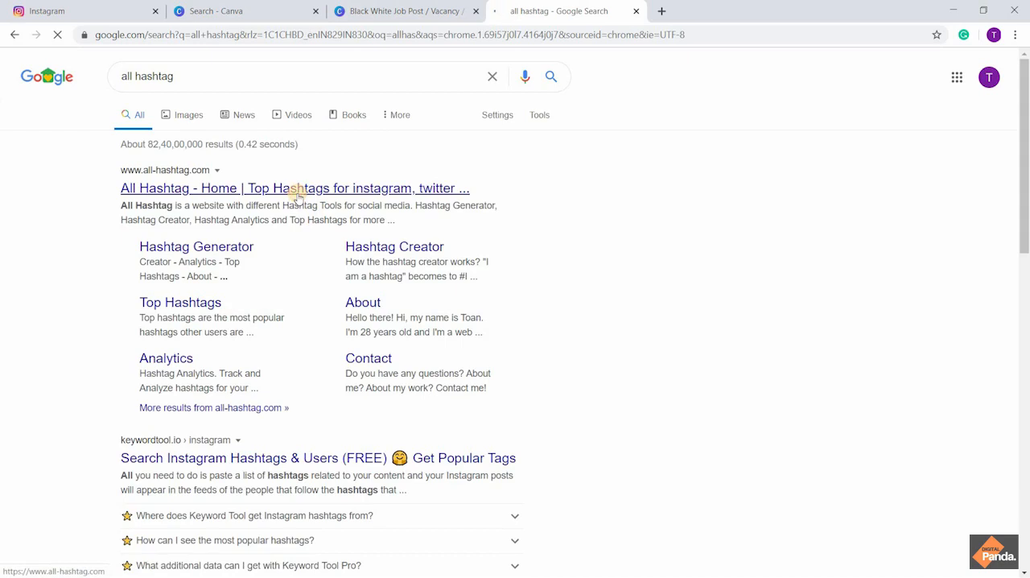
click(296, 192)
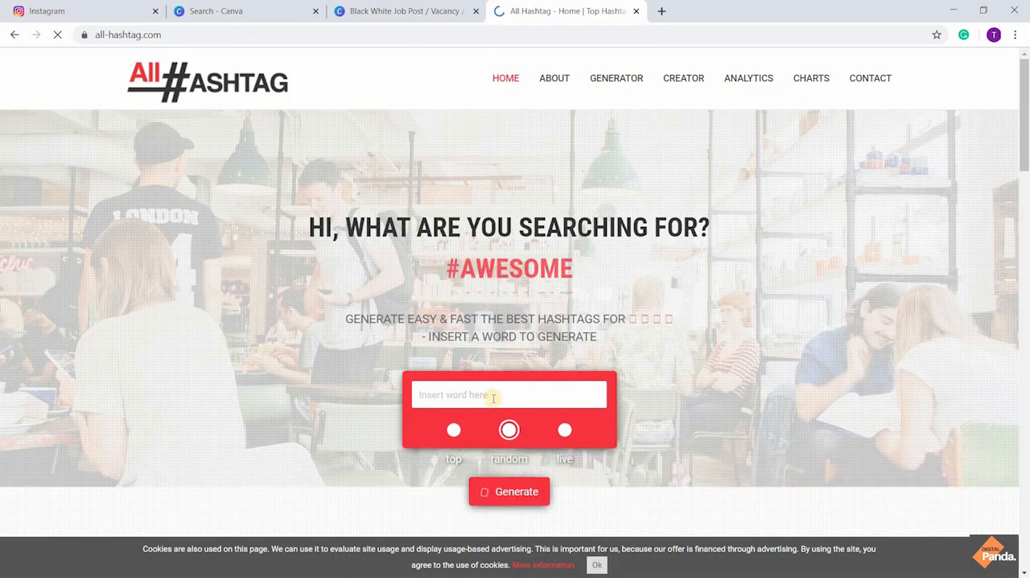
Generate top hashtags for the word "techreview" and view the suggested hashtags
click(494, 398)
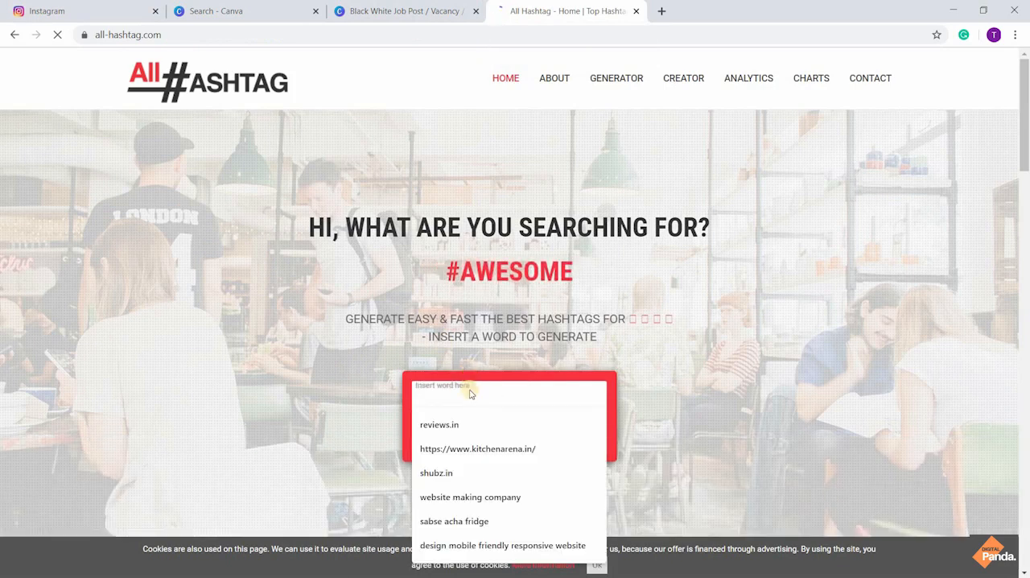
text(tech)
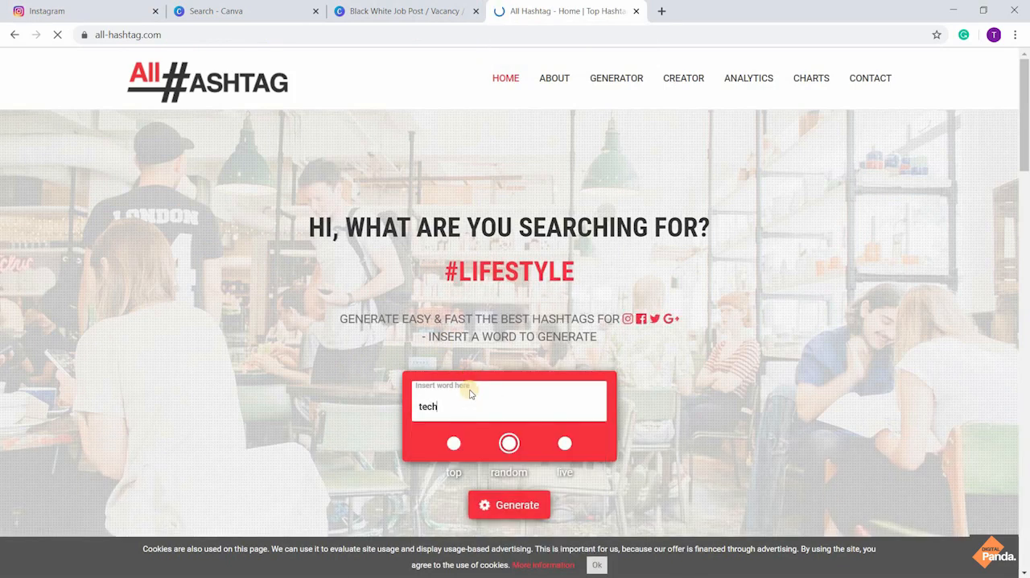
text(re)
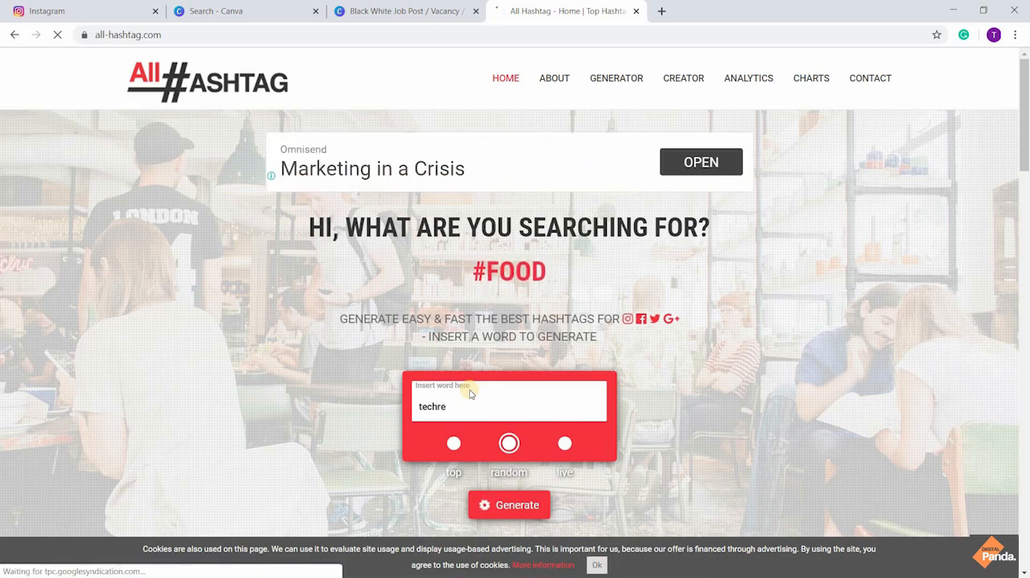
text(view)
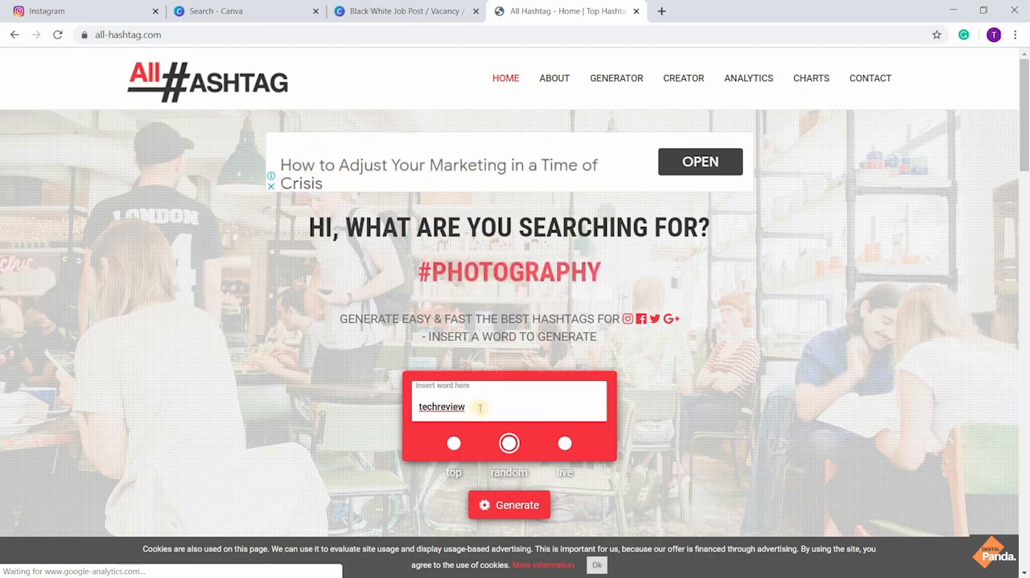
click(456, 446)
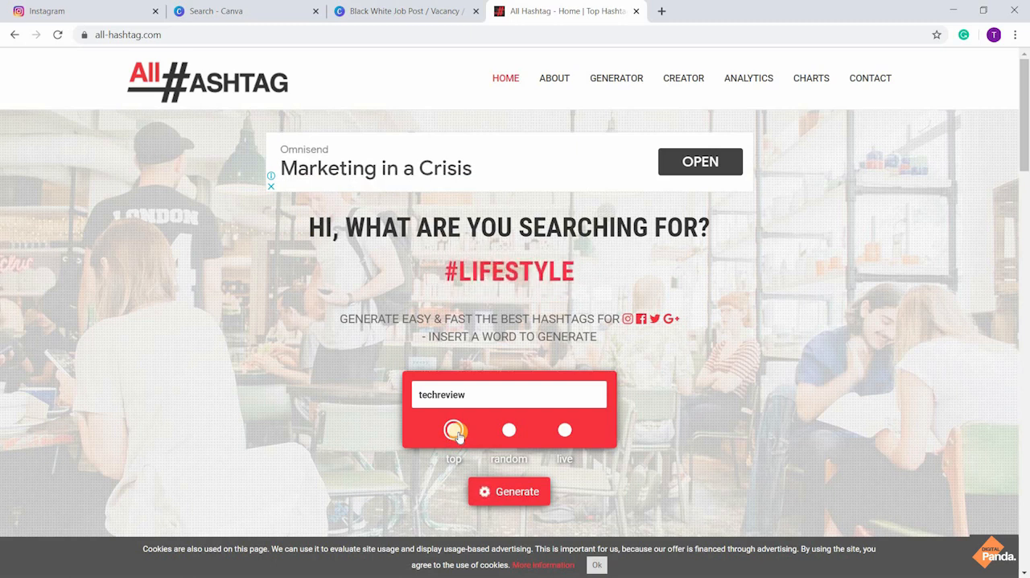
click(508, 431)
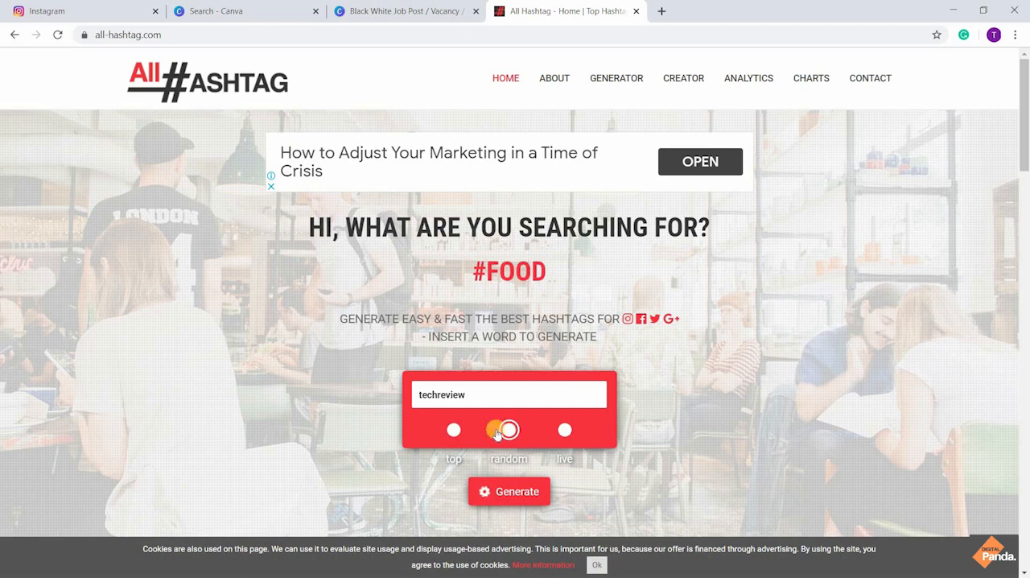
click(452, 433)
click(500, 491)
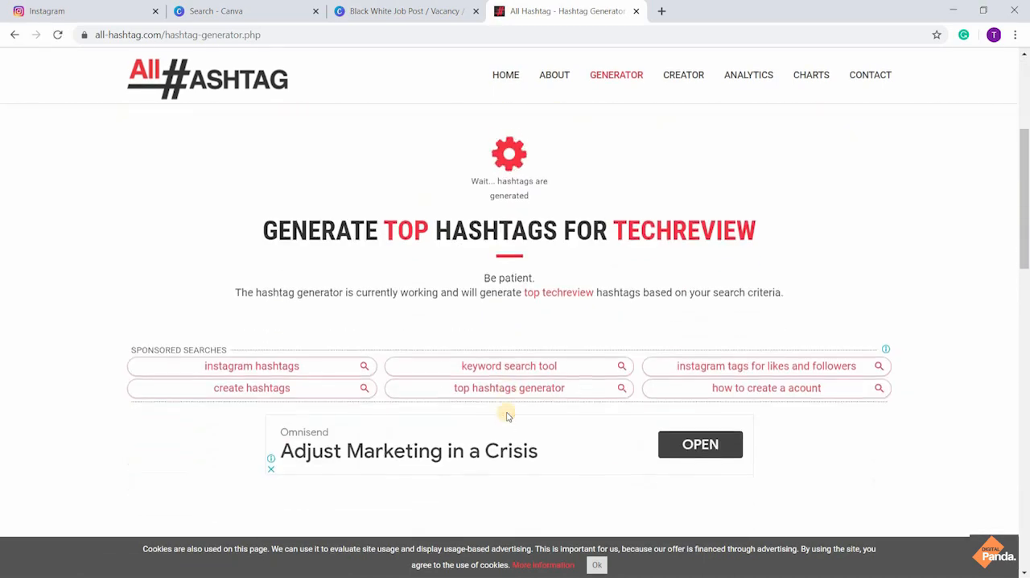
scroll(507, 415, down, 1)
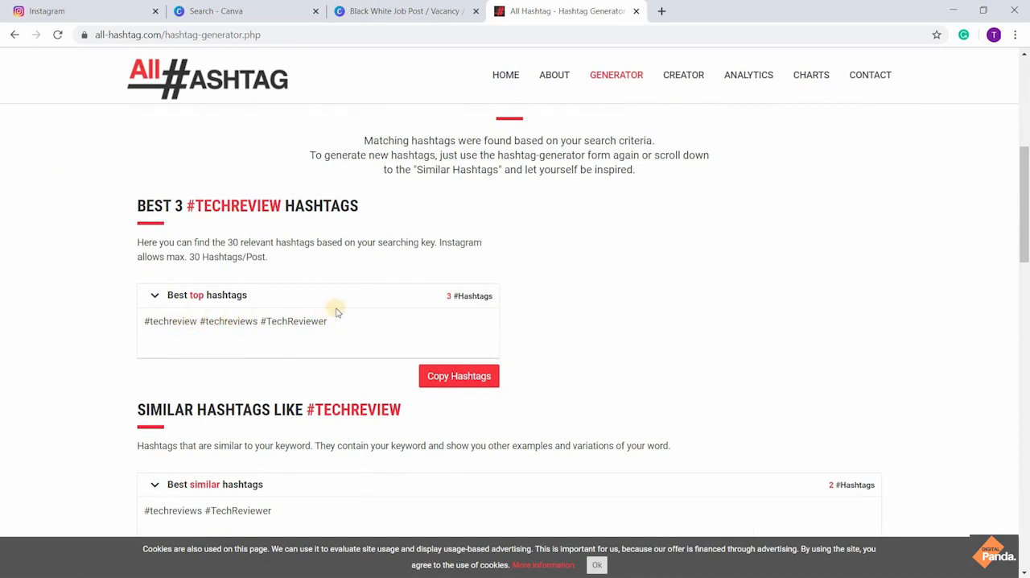
Replace the search word with "mobilereview" and generate its top hashtags
scroll(336, 312, up, 5)
click(474, 233)
key(BackSpace)
key(BackSpace)
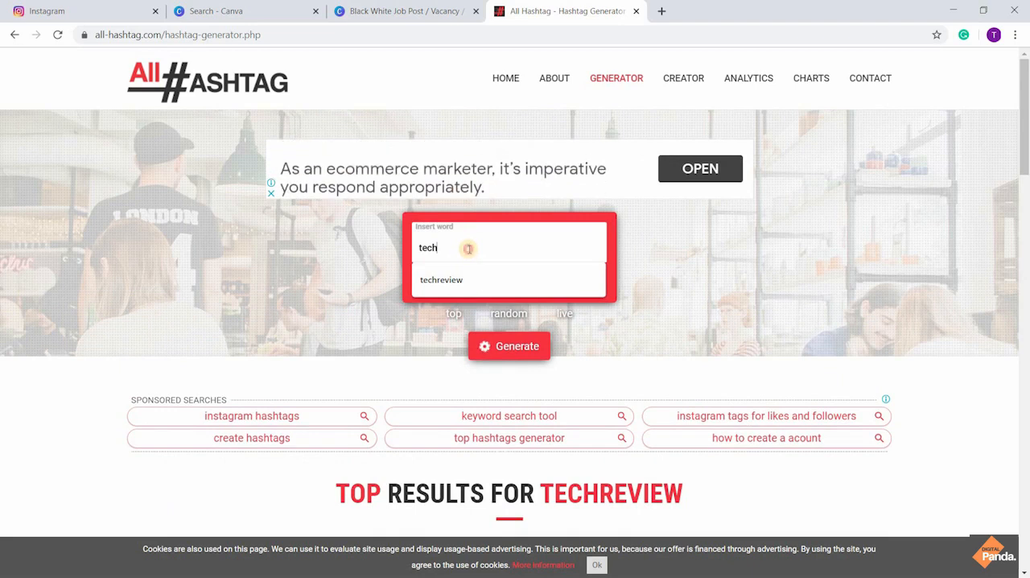
key(BackSpace)
key(BackSpace)
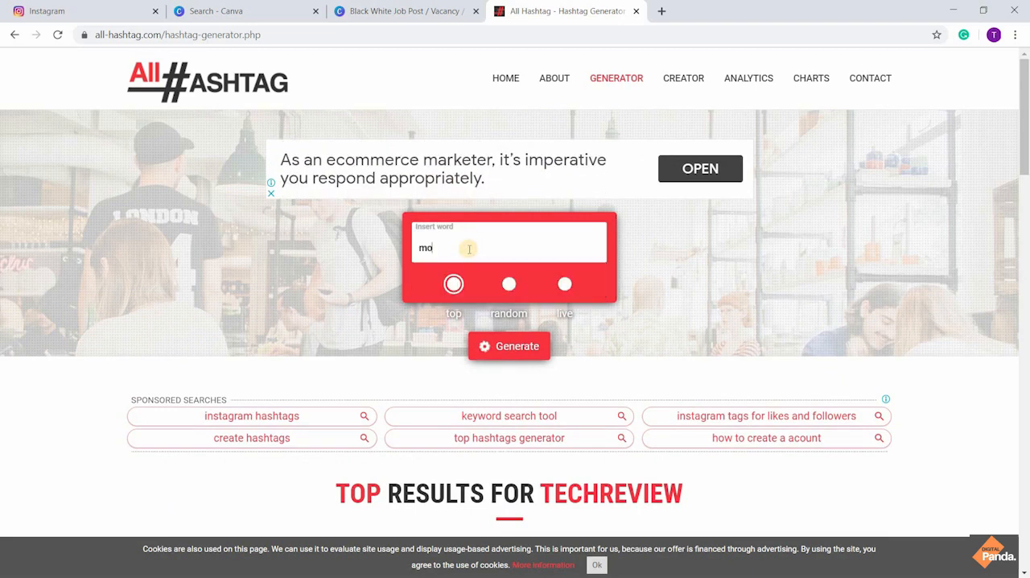
text(mobilerev)
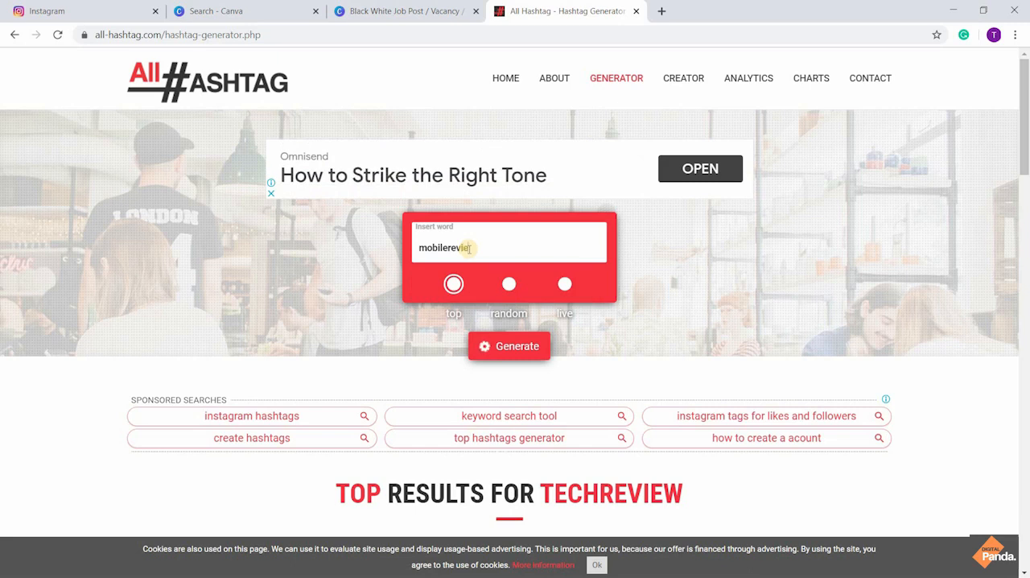
text(iew)
click(504, 343)
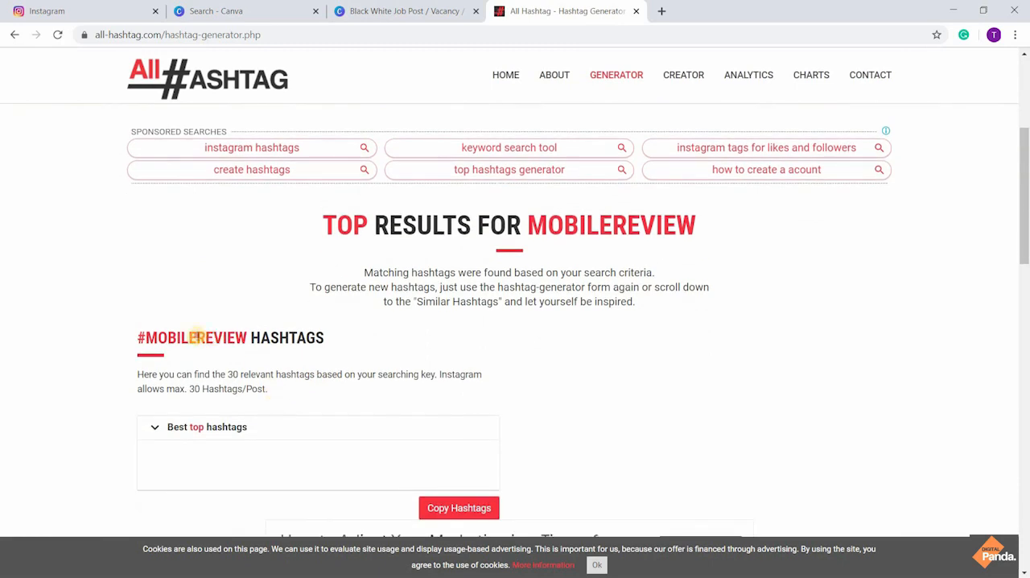
drag(197, 337, 250, 337)
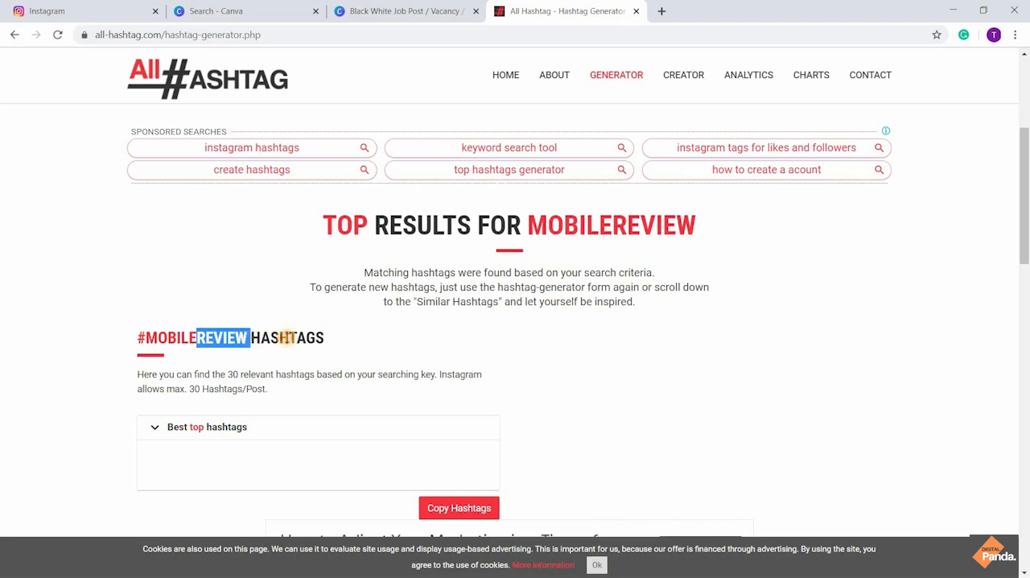
click(283, 338)
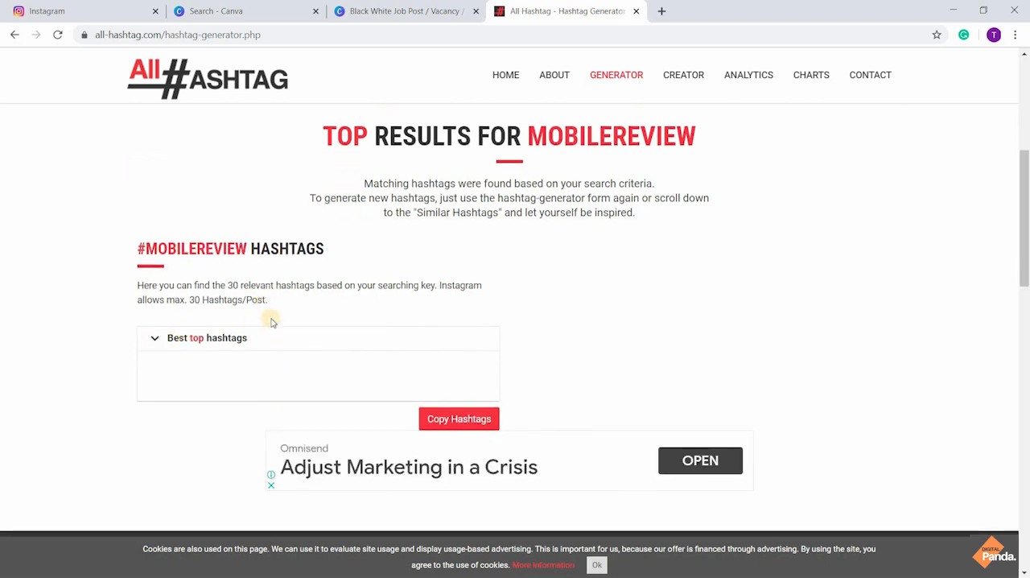
Generate random hashtags for the word "mobilereview"
scroll(271, 317, up, 5)
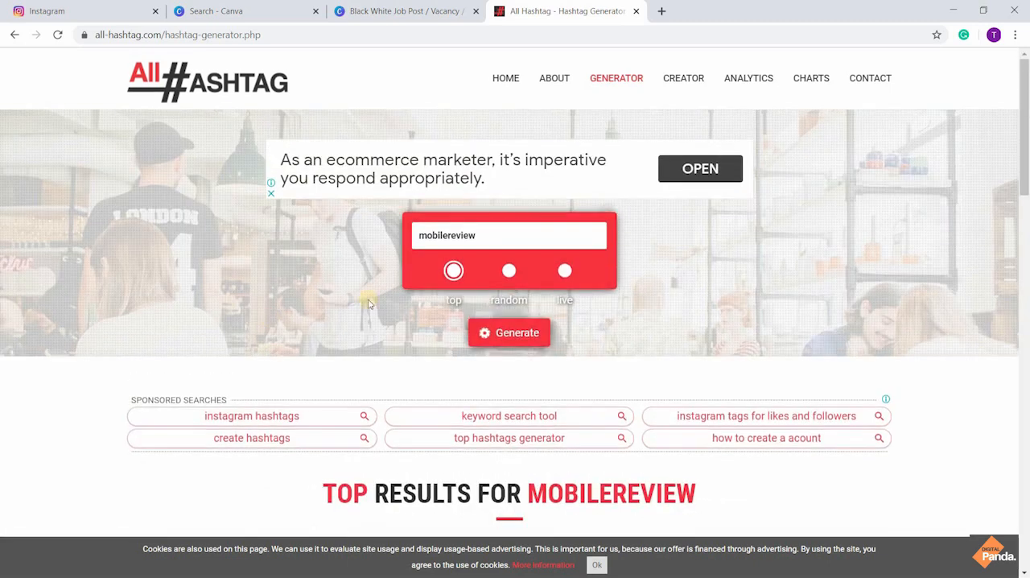
click(508, 271)
click(502, 330)
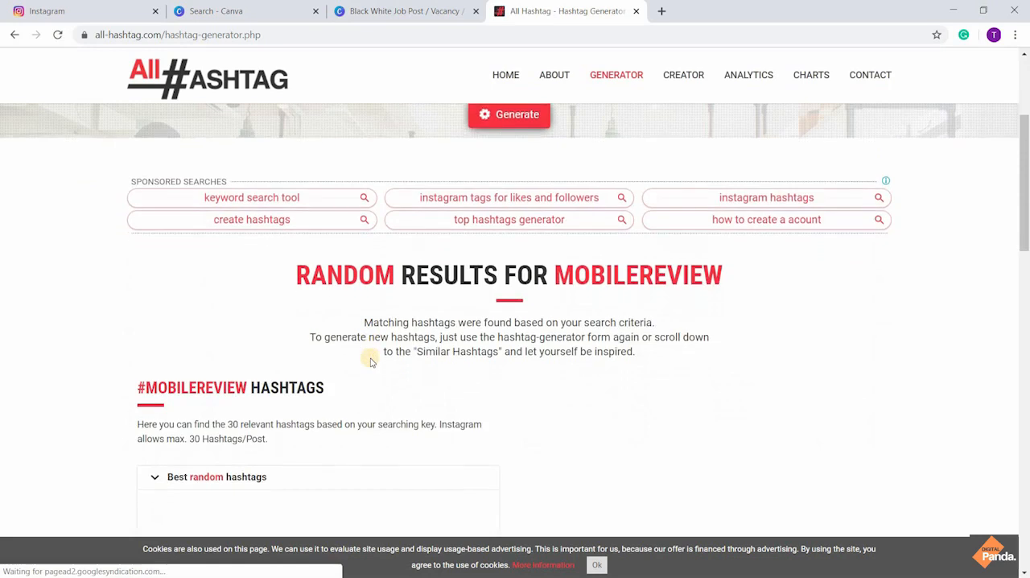
Replace the search word with "review", generate its top hashtags and look over the suggested list
scroll(371, 361, up, 4)
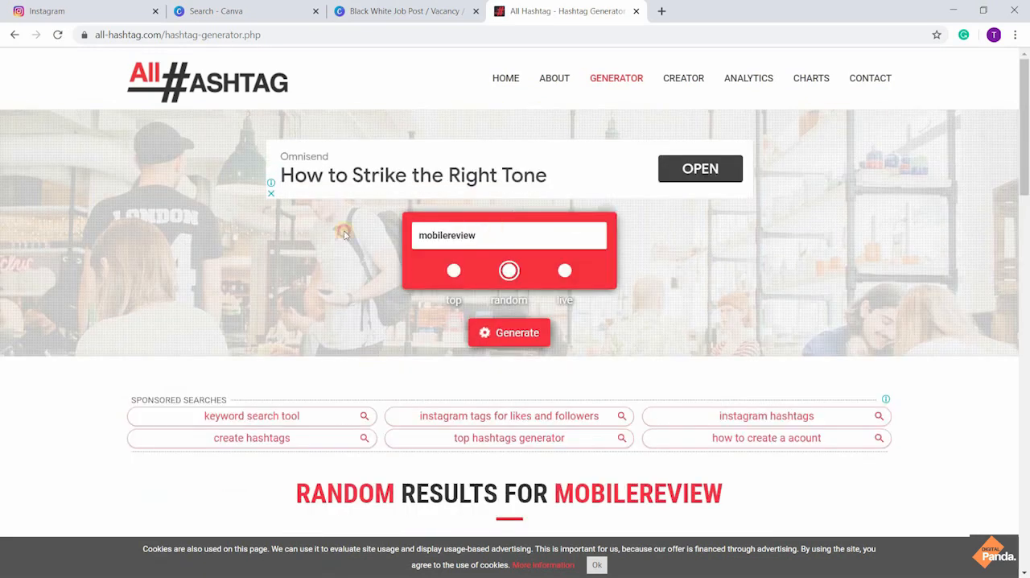
double_click(426, 234)
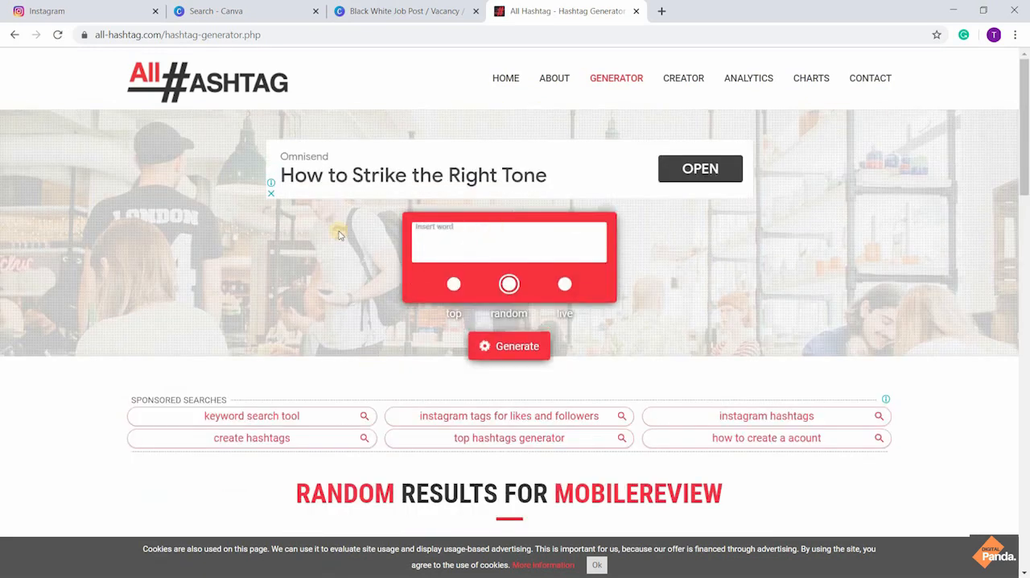
text(review)
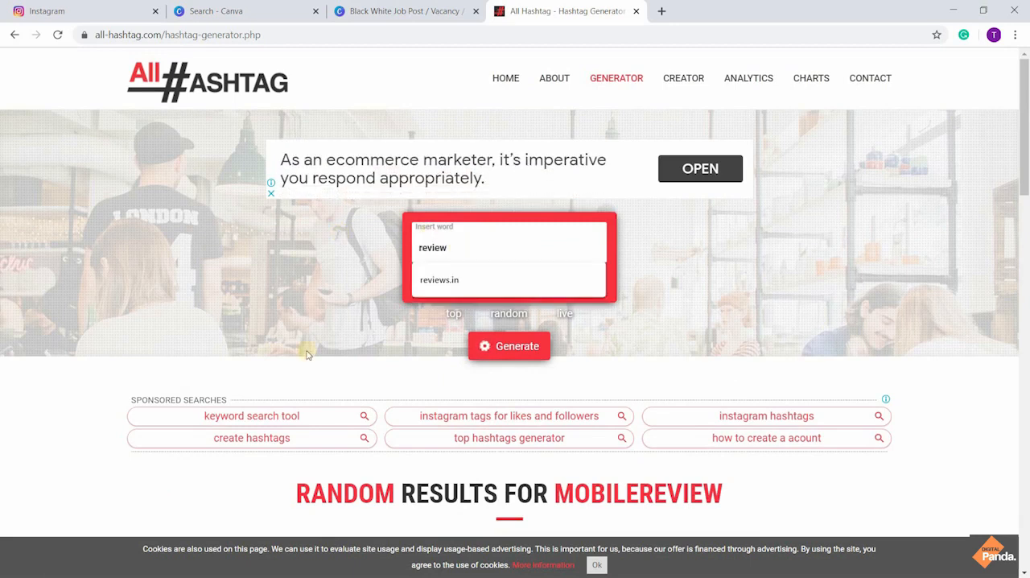
click(486, 346)
click(453, 270)
click(500, 331)
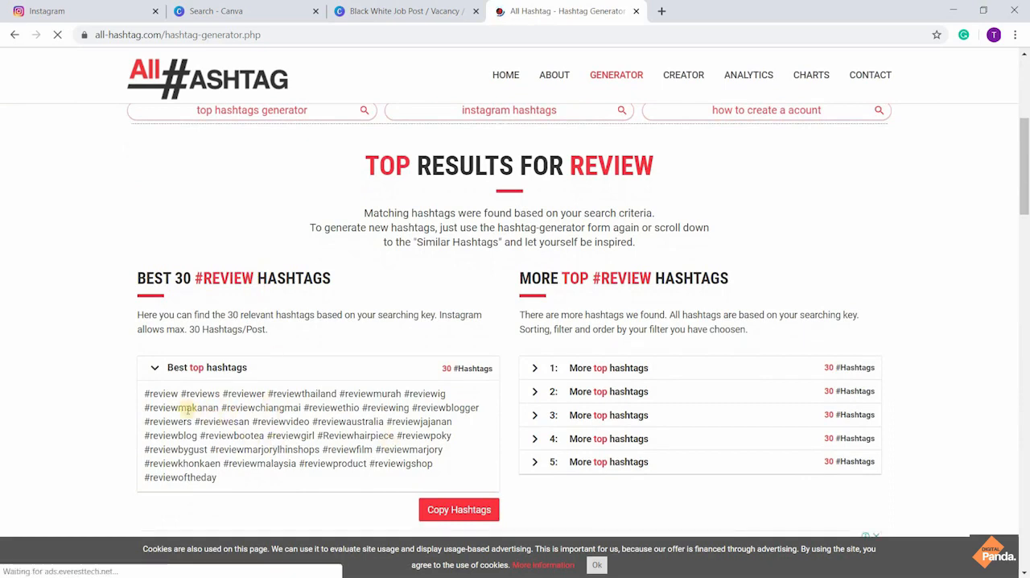
scroll(391, 442, up, 4)
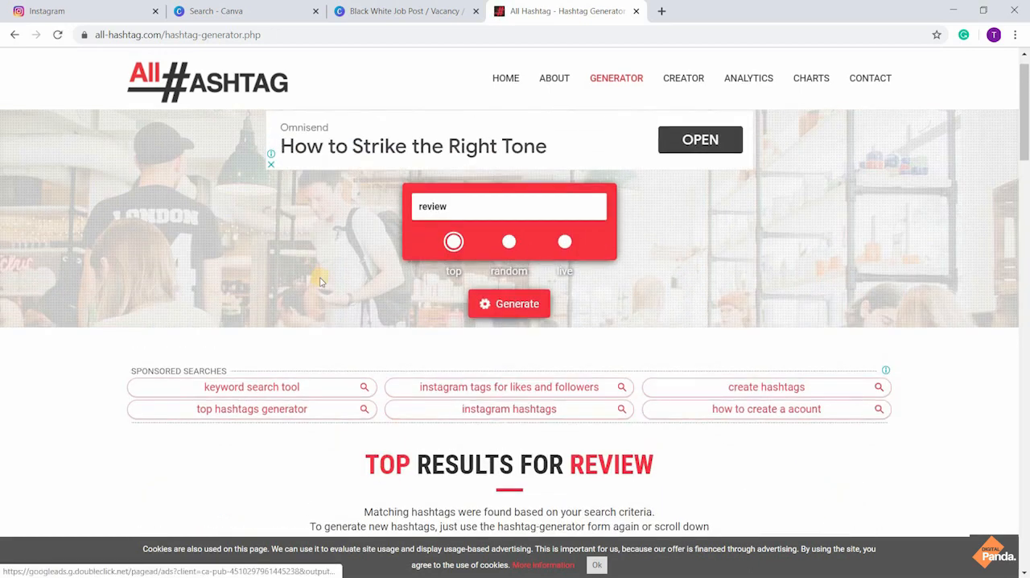
scroll(319, 281, down, 5)
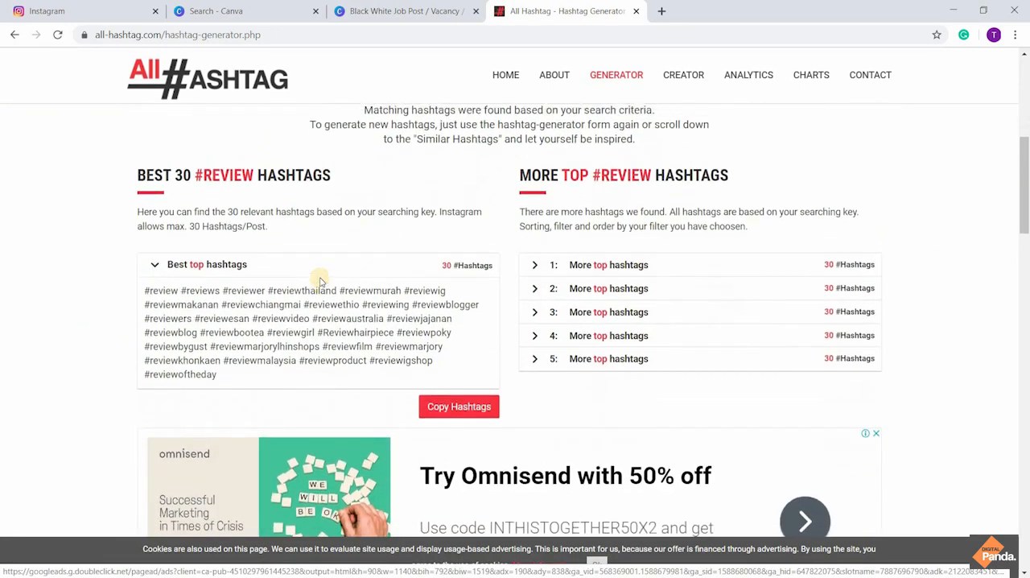
scroll(320, 281, up, 4)
Replace the search word with "mobile" and generate its top hashtags
click(464, 172)
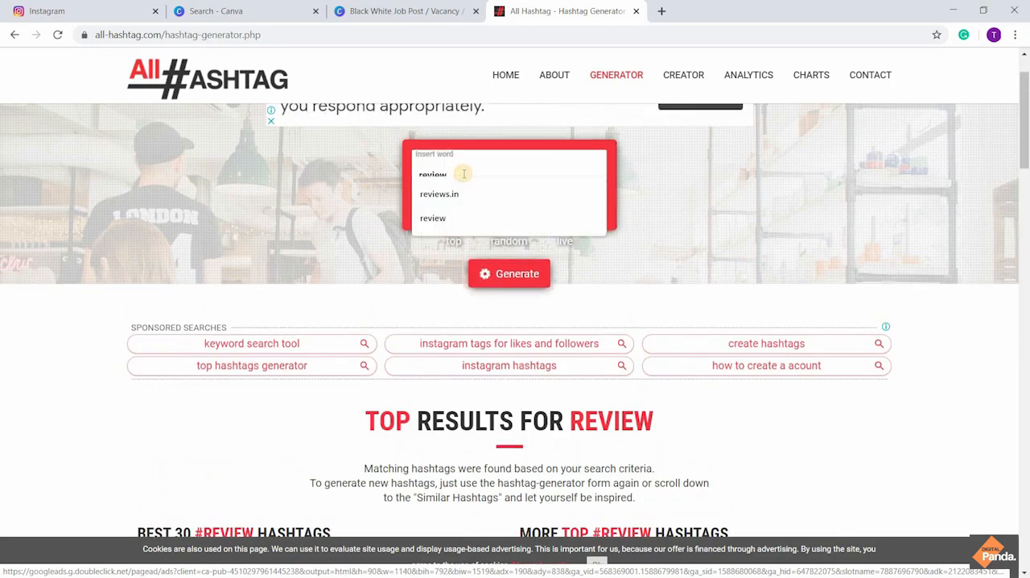
click(224, 183)
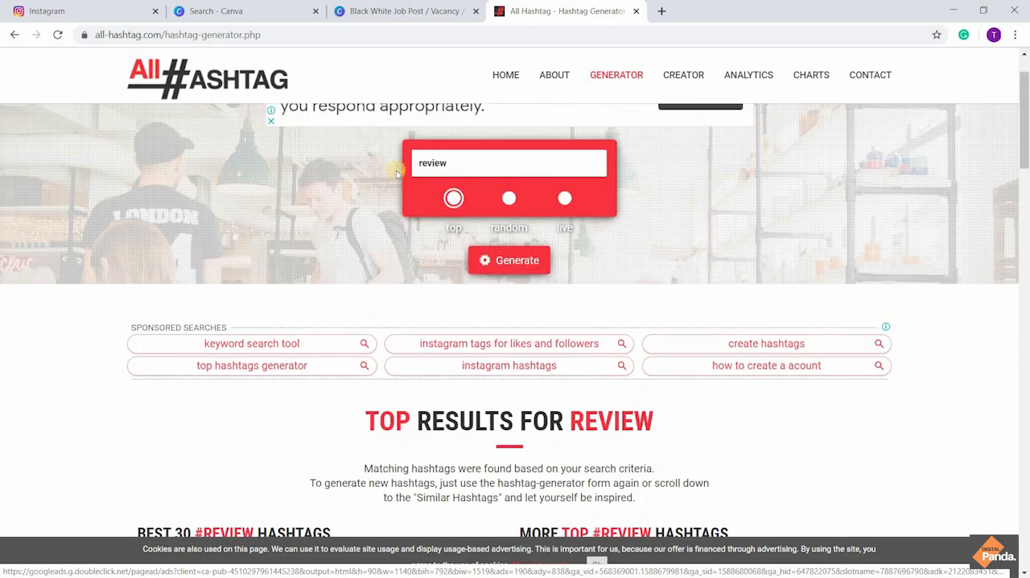
click(457, 165)
key(BackSpace)
key(BackSpace)
key(BackSpace)
key(BackSpace)
key(BackSpace)
key(BackSpace)
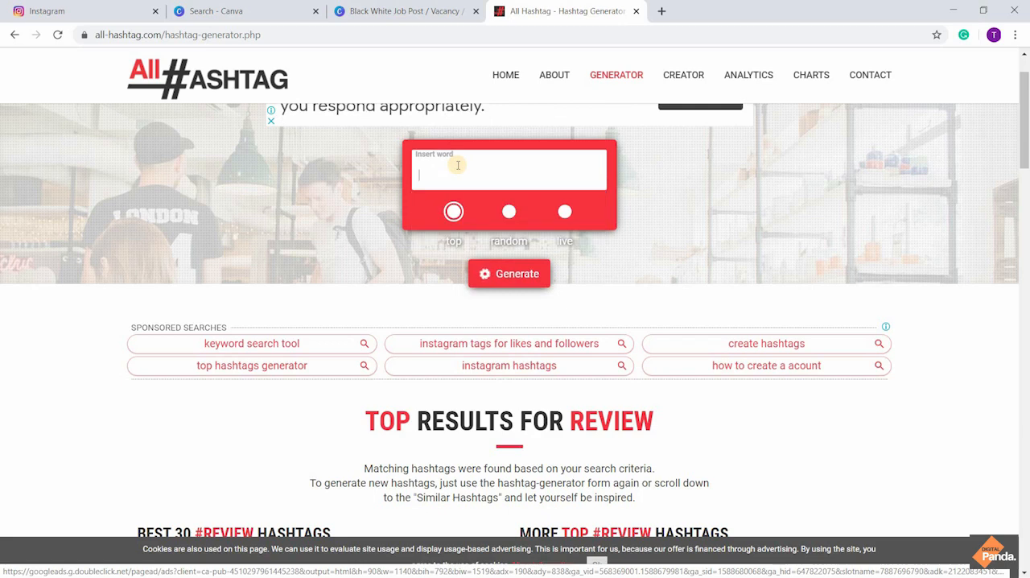
text(mobile)
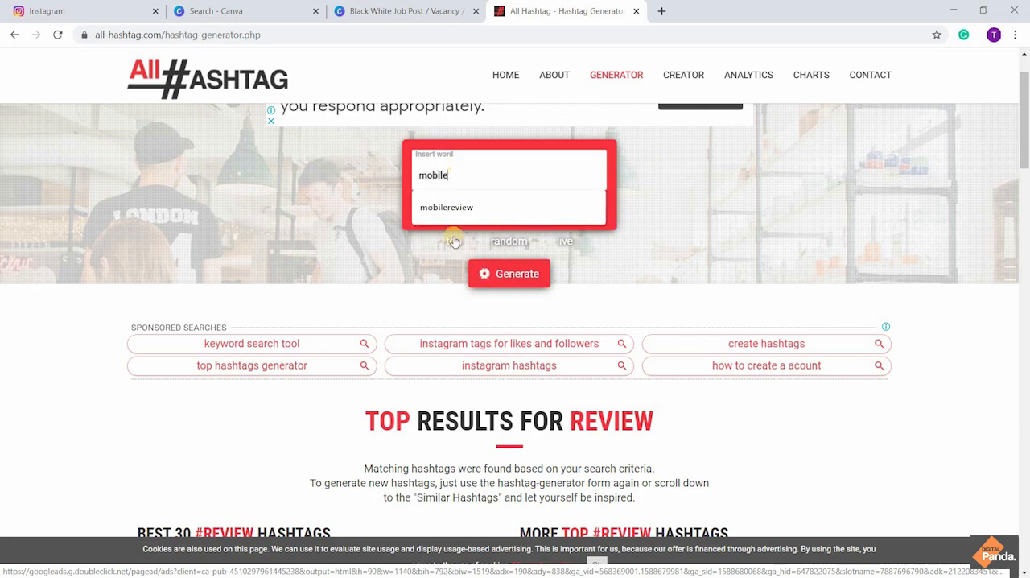
click(491, 274)
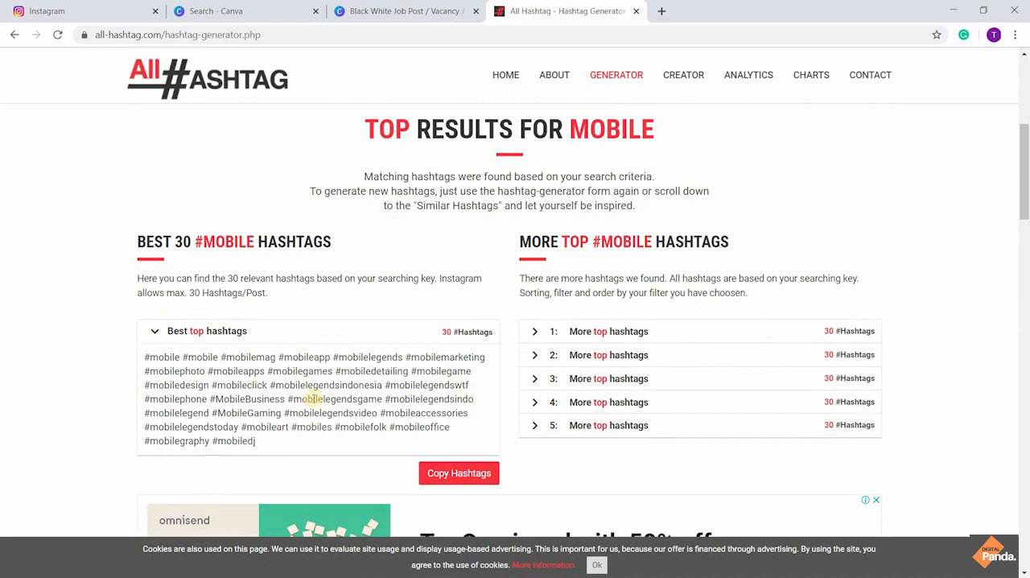
Generate random hashtags for "mobile" and copy the best 30 to the clipboard
scroll(312, 397, up, 5)
click(508, 258)
click(509, 318)
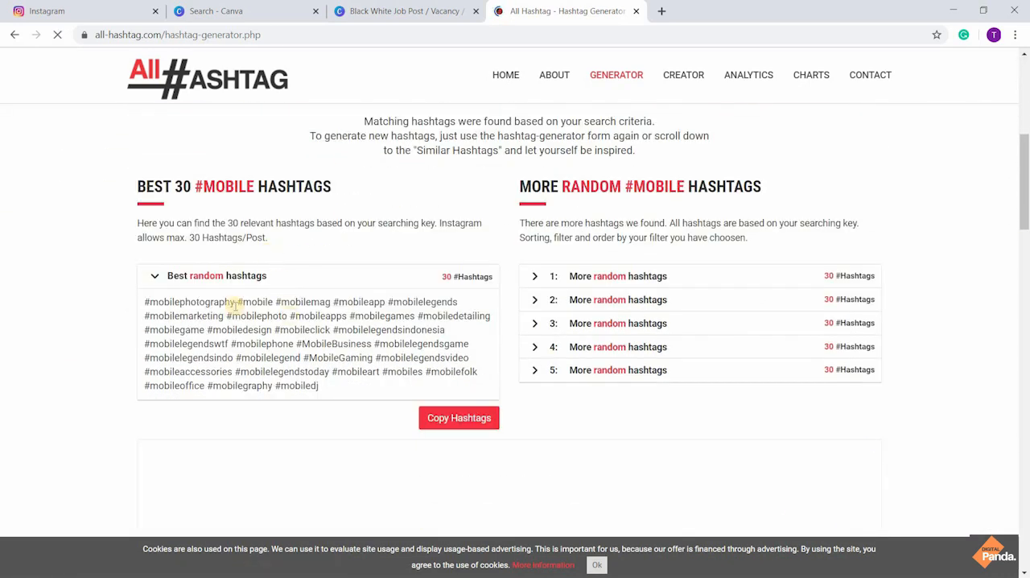
click(434, 417)
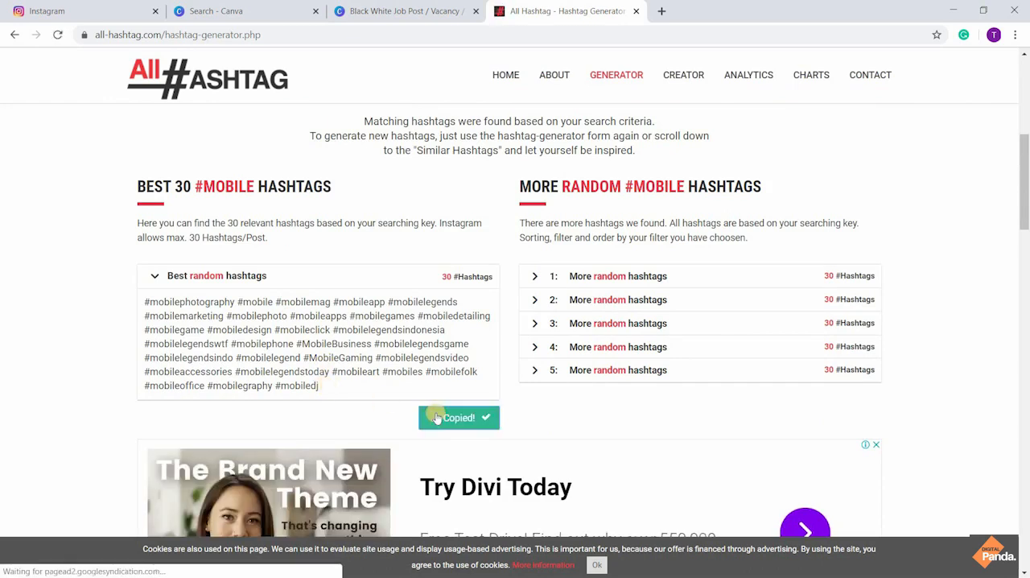
Revisit the Instagram feed and the Canva pages, and close the "Black White Job Post" design's browser tab
click(72, 5)
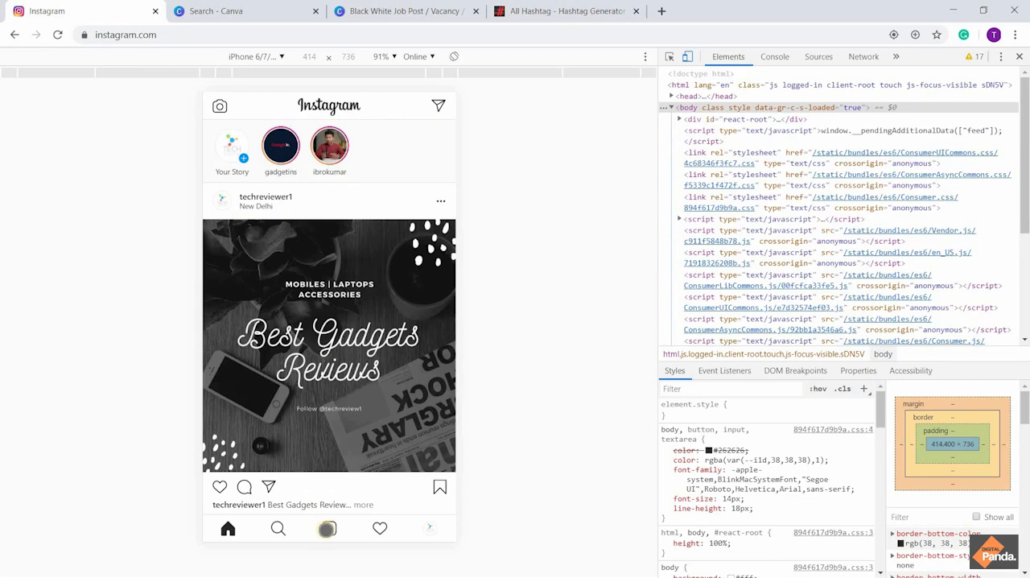
click(241, 9)
scroll(338, 251, up, 15)
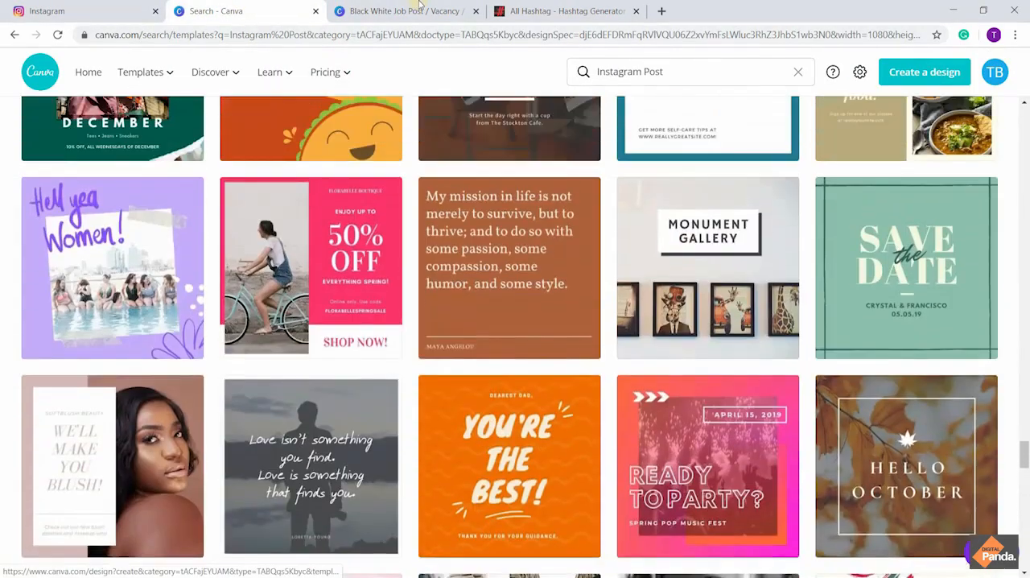
click(419, 5)
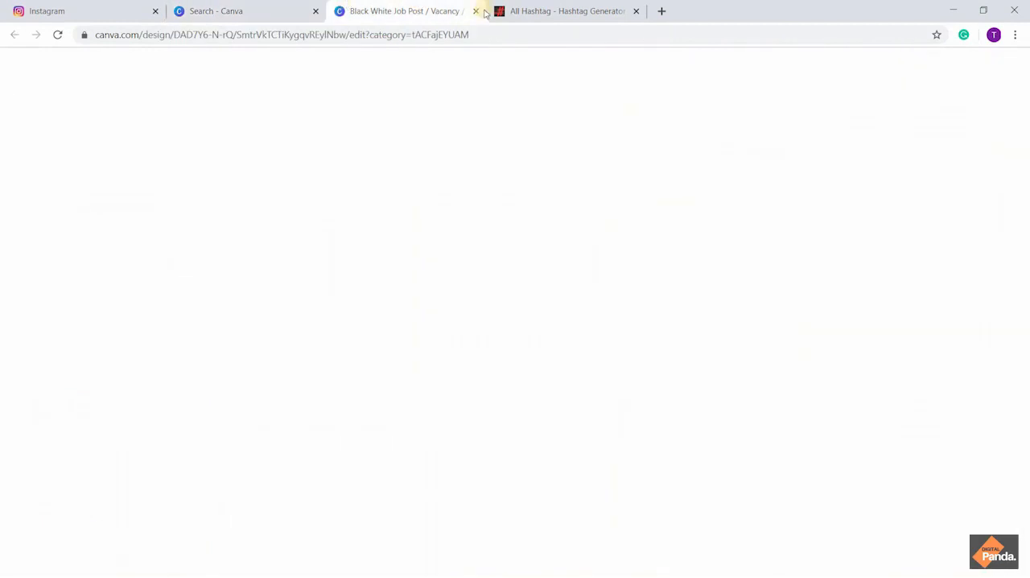
scroll(191, 299, down, 3)
scroll(191, 299, down, 3)
scroll(190, 299, up, 6)
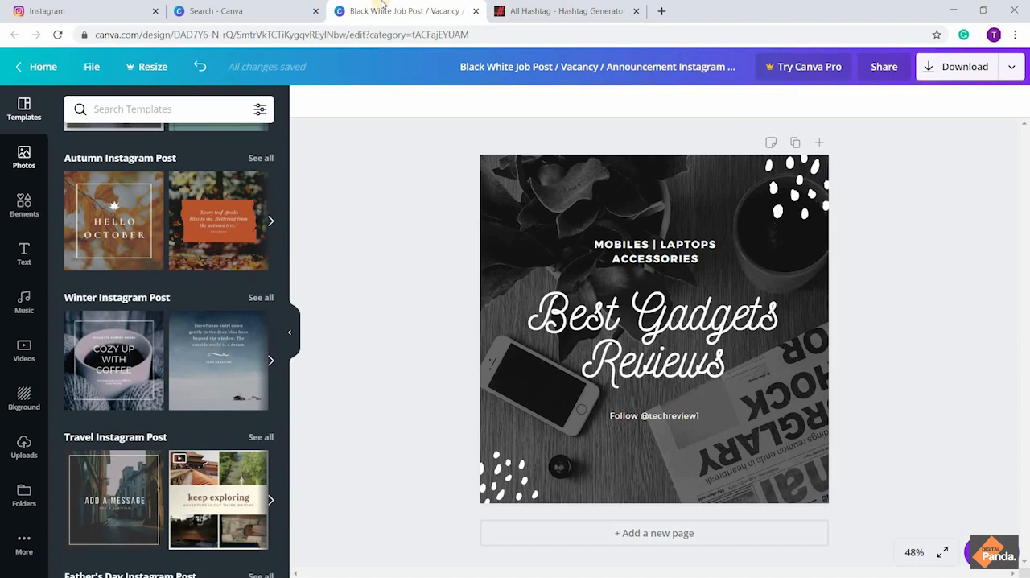
click(475, 11)
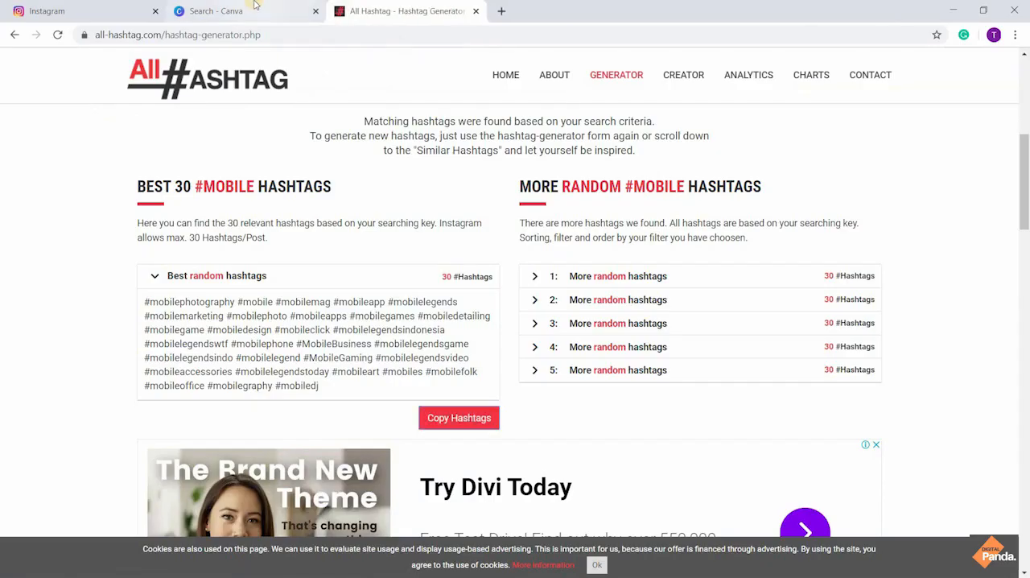
Browse Canva's Instagram Post templates and open the "Coffee o'clock" template with the latte photo as a new design
click(241, 11)
scroll(451, 255, up, 7)
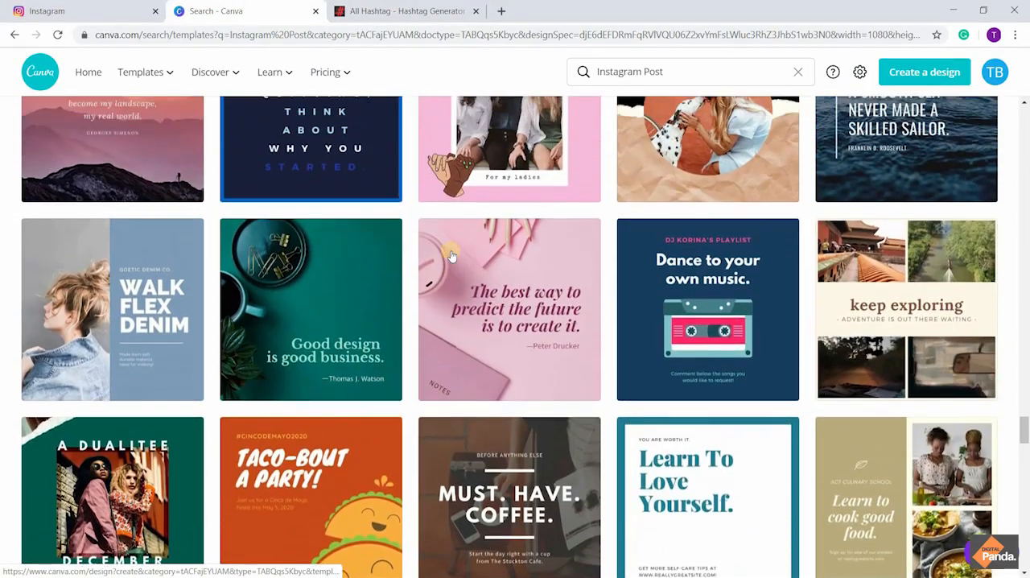
scroll(450, 255, up, 8)
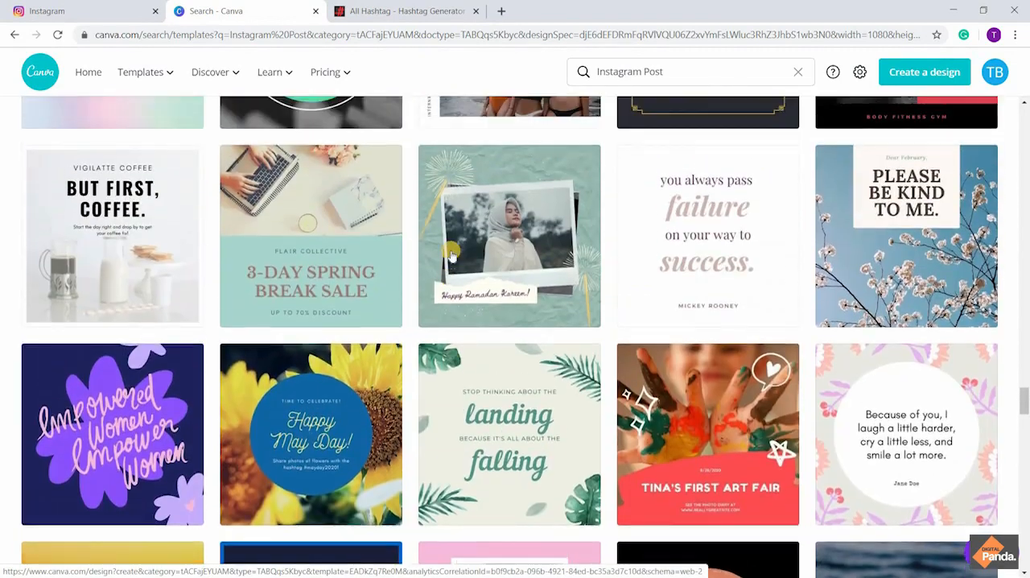
scroll(452, 255, up, 5)
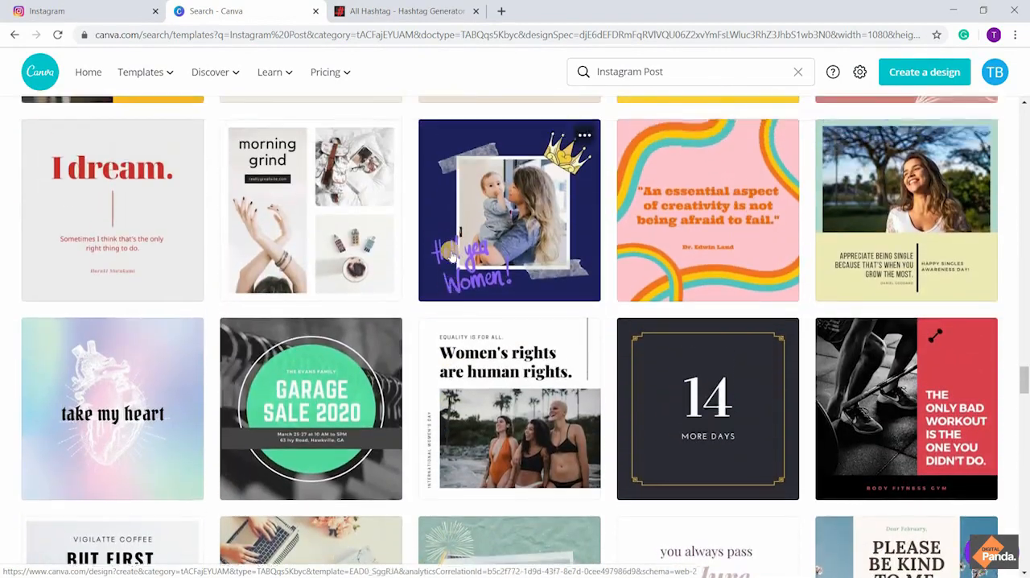
scroll(451, 255, up, 5)
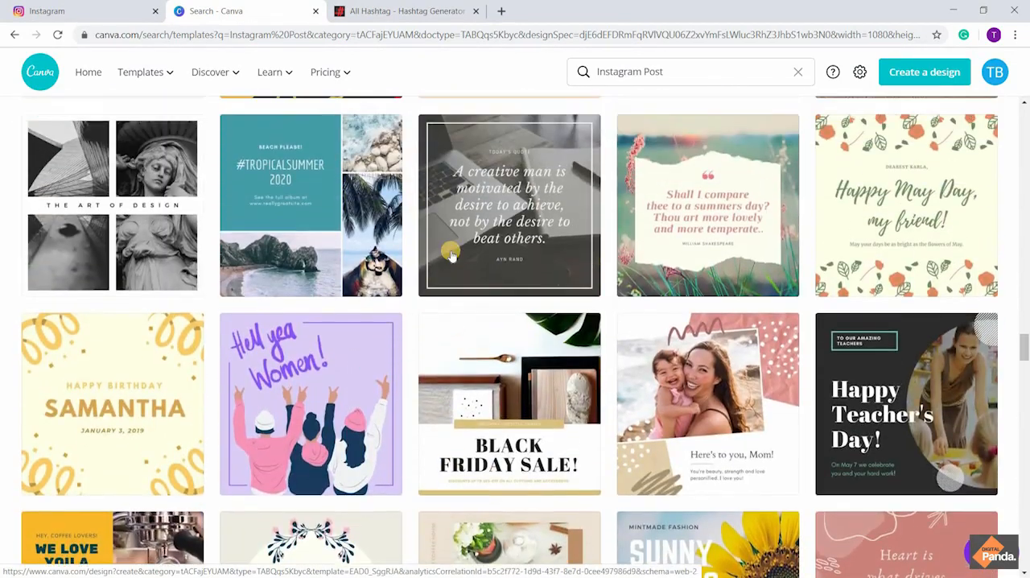
scroll(452, 255, up, 5)
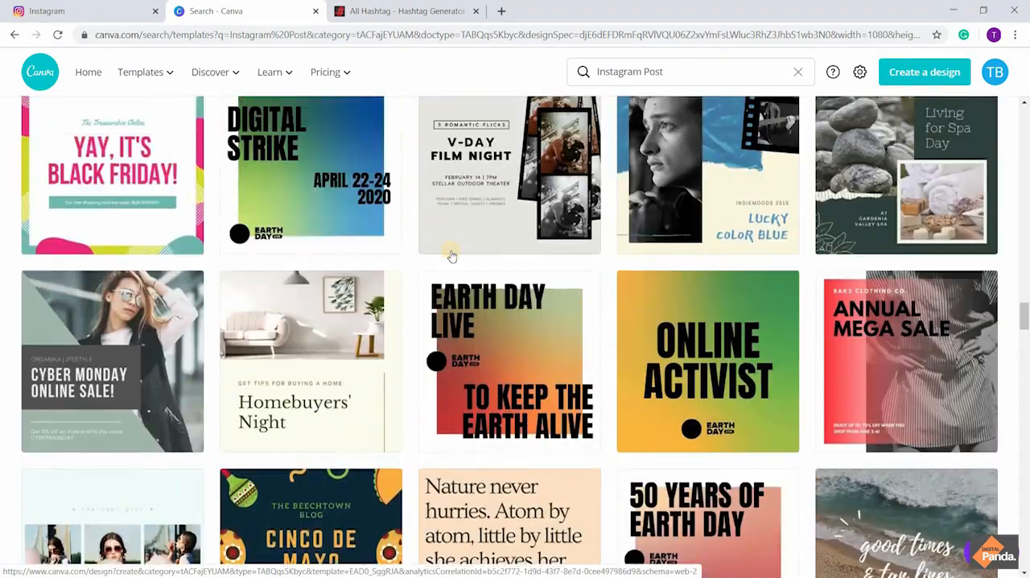
scroll(451, 255, up, 5)
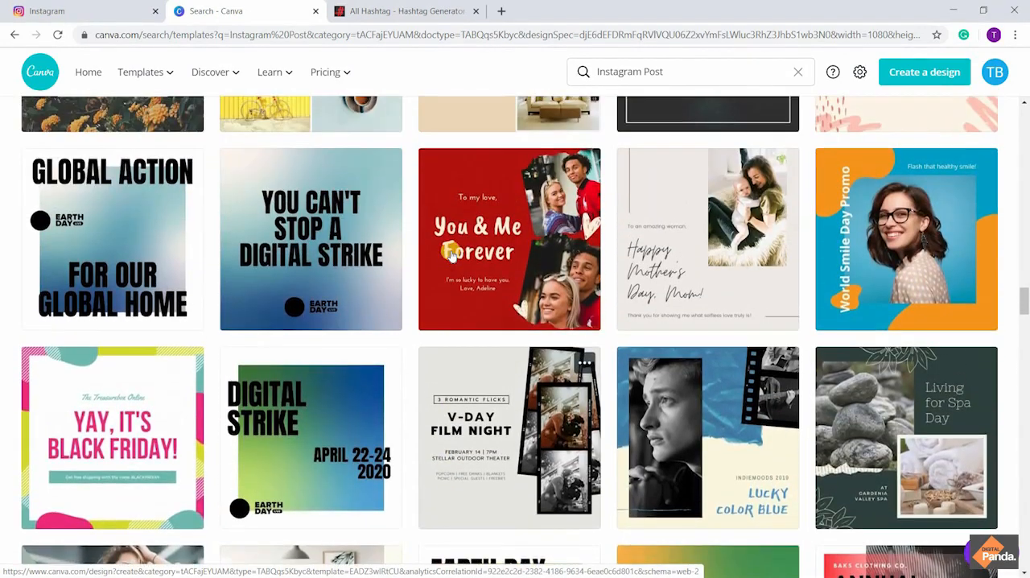
scroll(451, 255, up, 10)
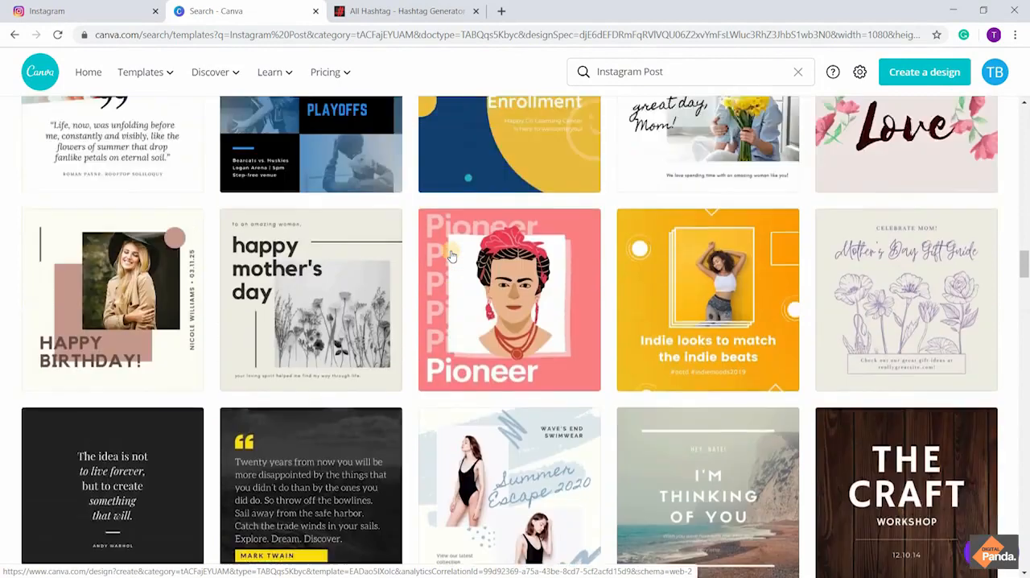
scroll(452, 255, up, 8)
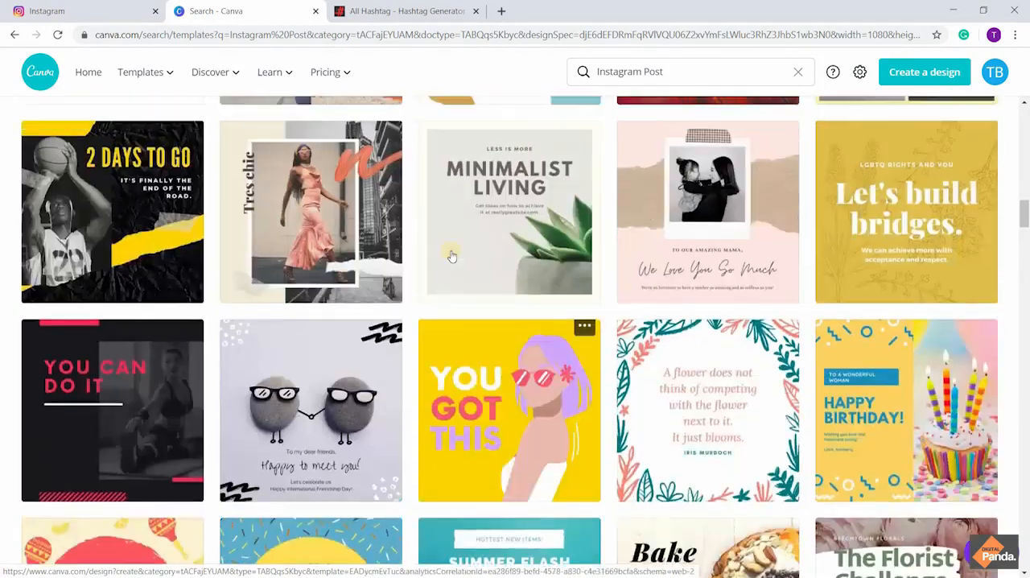
scroll(451, 256, up, 3)
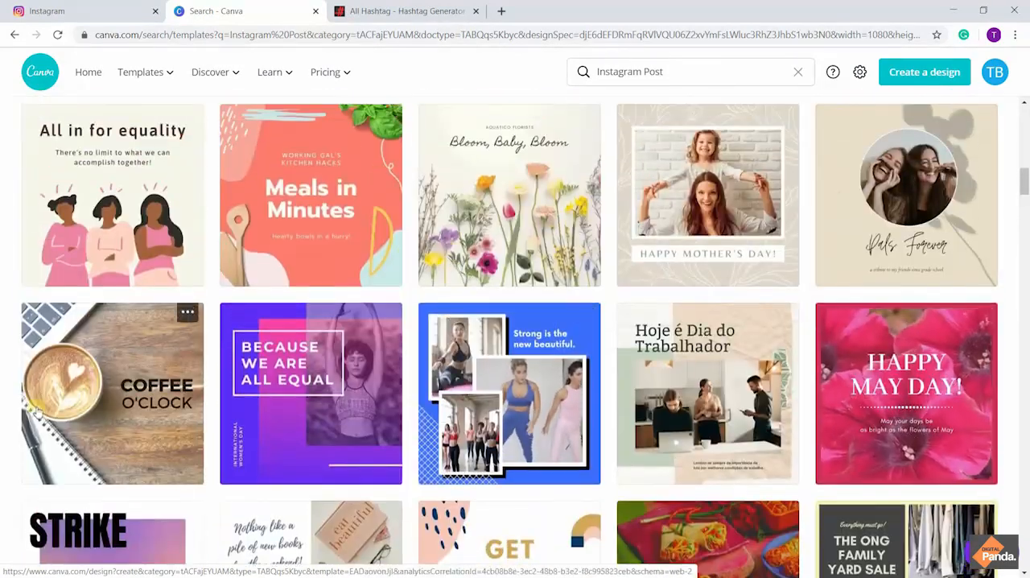
click(103, 392)
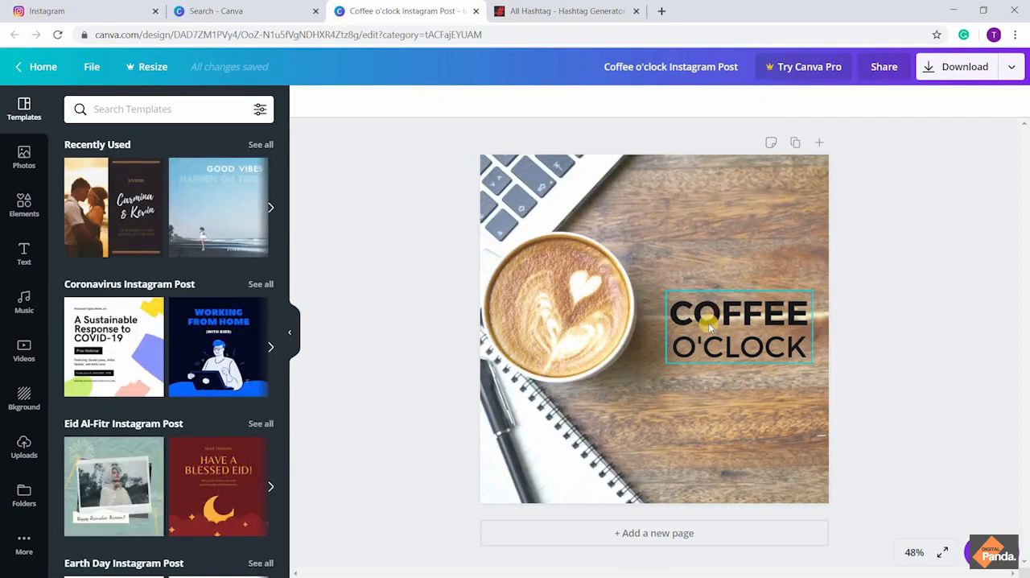
Replace the bold heading word "COFFEE" with "MI"
click(709, 319)
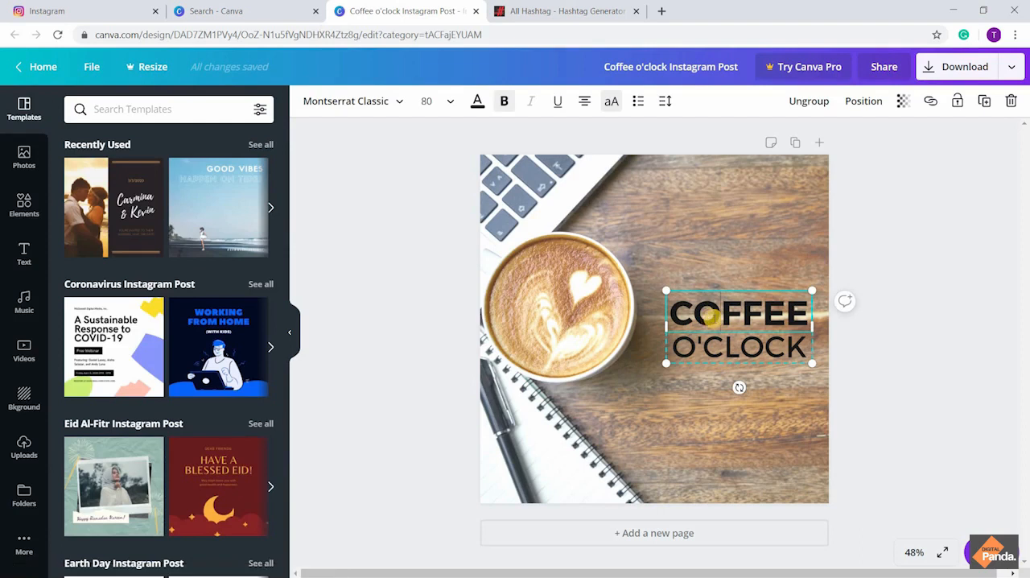
drag(675, 311, 801, 321)
text(MI)
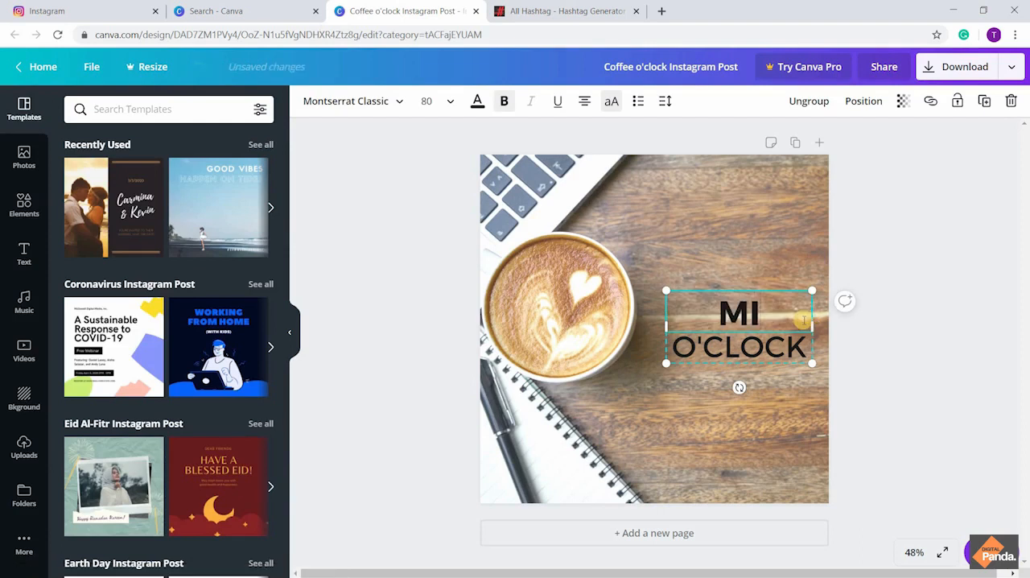
text( MO)
key(BackSpace)
key(BackSpace)
key(BackSpace)
Replace the heading's second line "O'CLOCK" with "MOBILE REVIEW"
drag(806, 346, 661, 327)
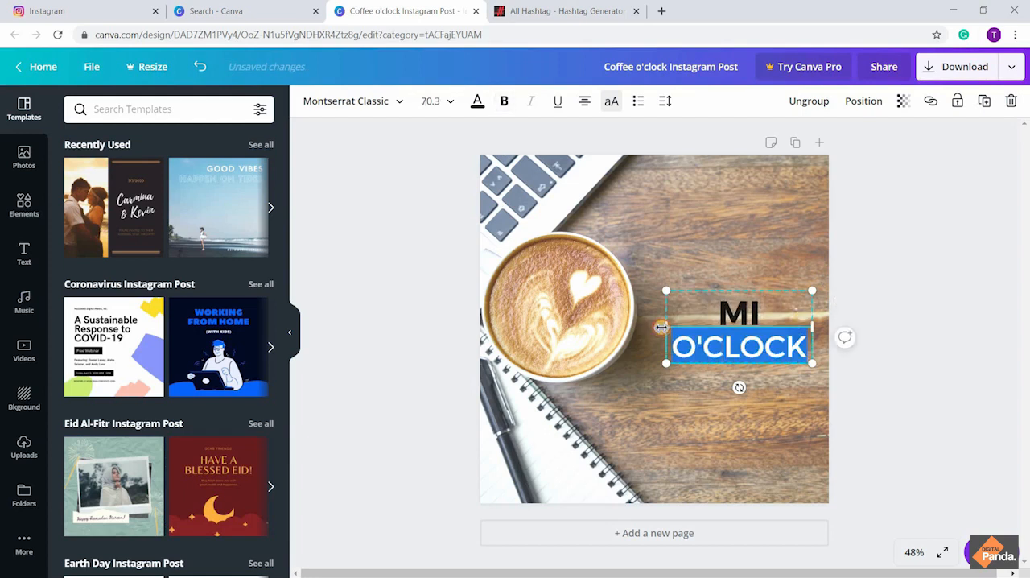
text(MOB)
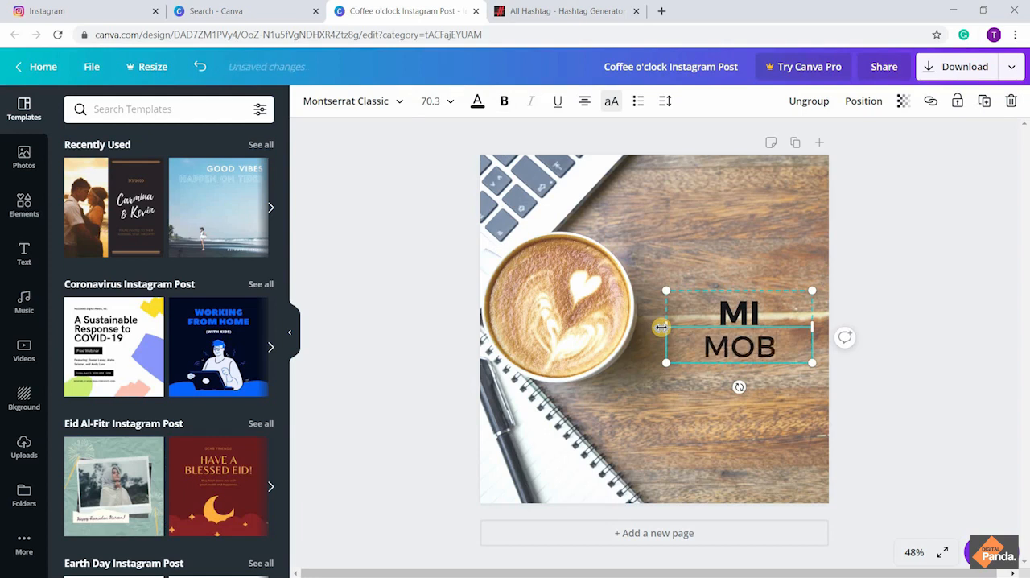
text(ILE RE)
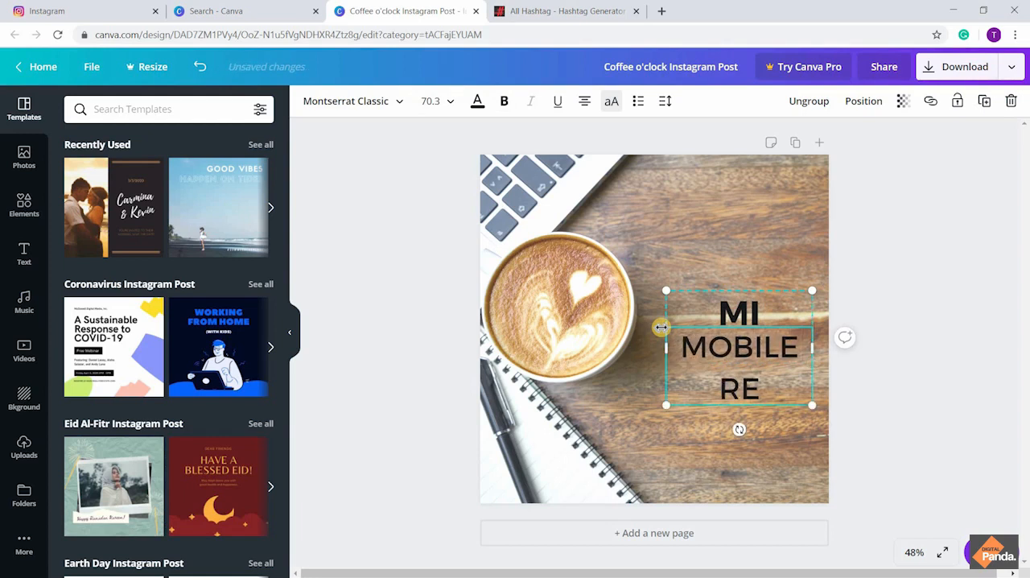
text(VIEW)
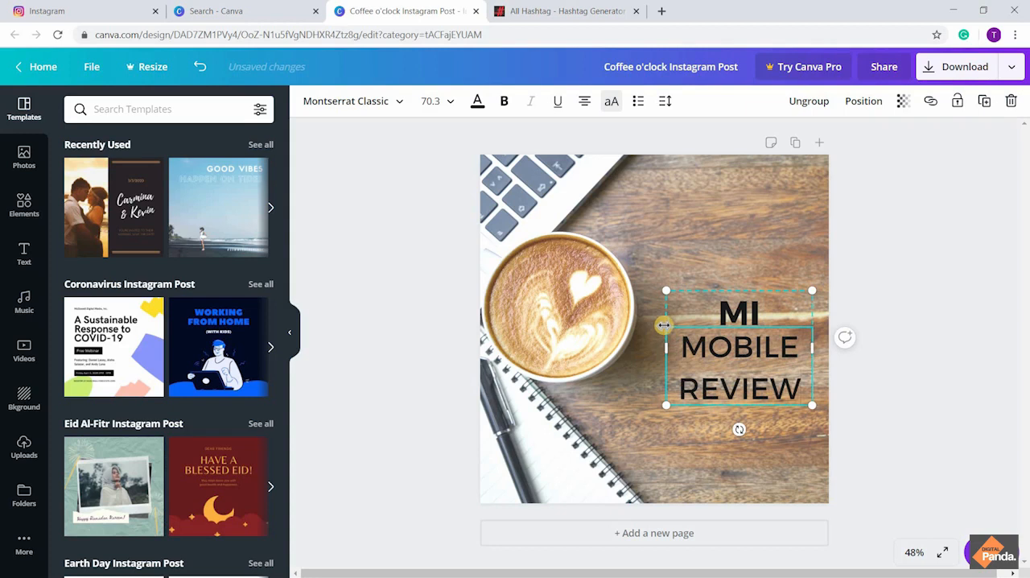
Try widening the heading text box, and move the whole "MI MOBILE REVIEW" text slightly higher on the photo
drag(665, 347, 627, 343)
drag(818, 356, 925, 340)
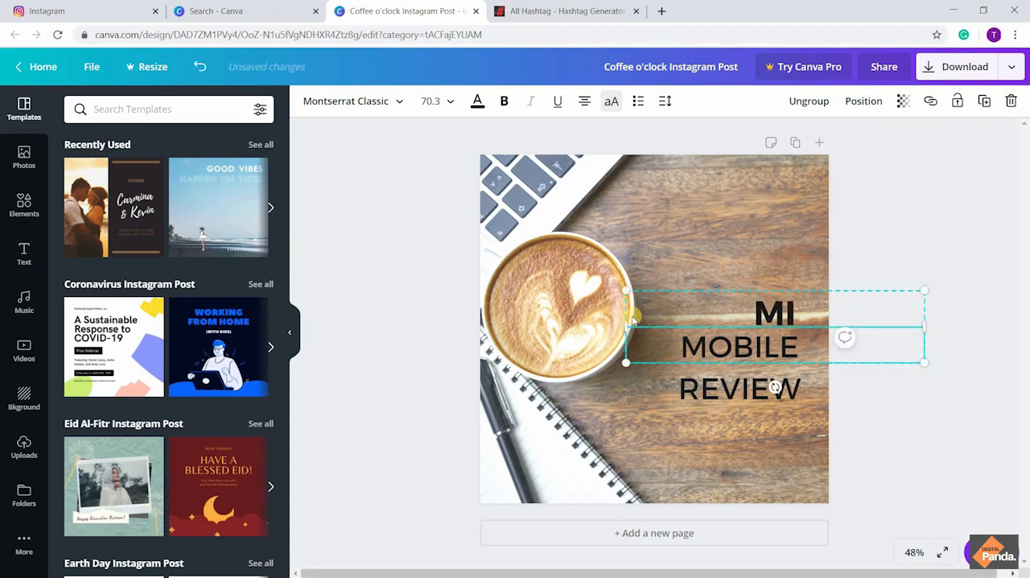
drag(641, 327, 781, 296)
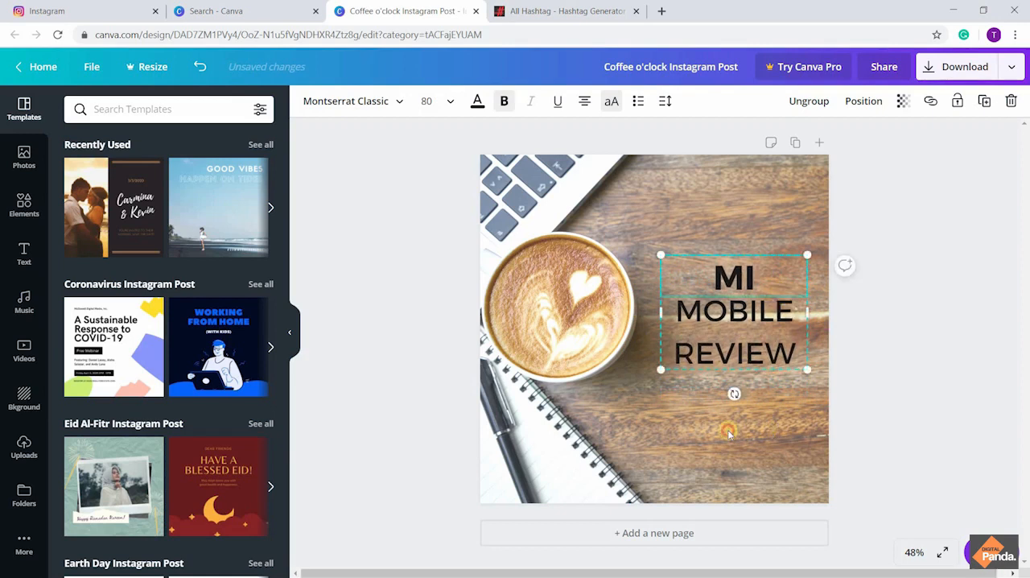
click(728, 431)
Add a subheading reading "Coming Soon" and place it in the lower-right corner of the design
click(18, 249)
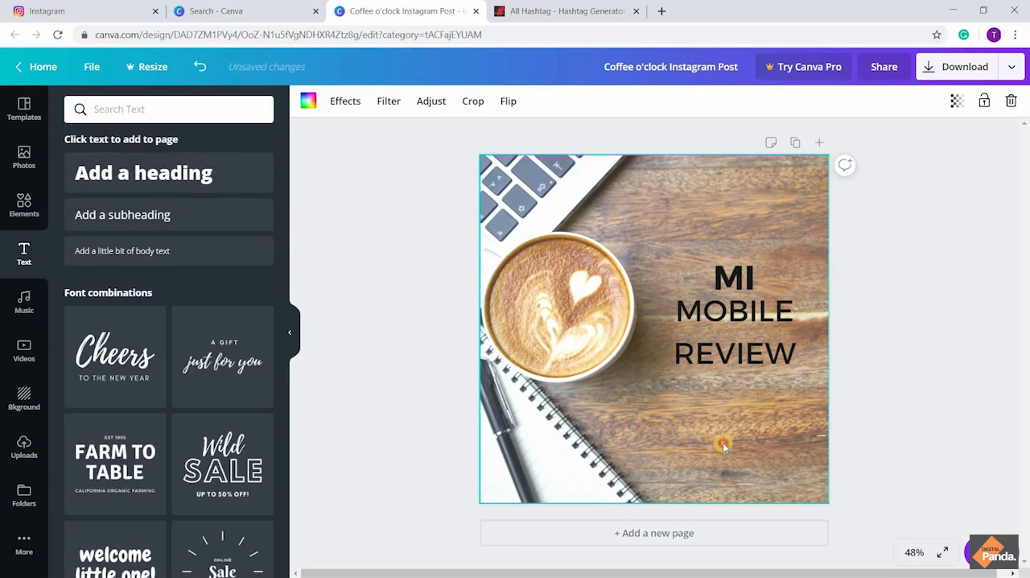
click(152, 212)
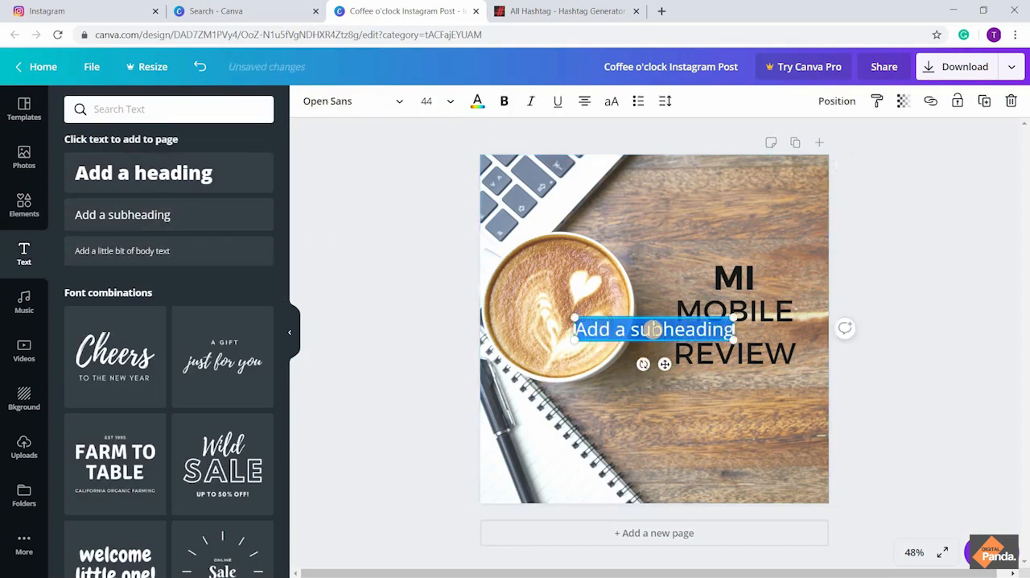
key(BackSpace)
text(Com)
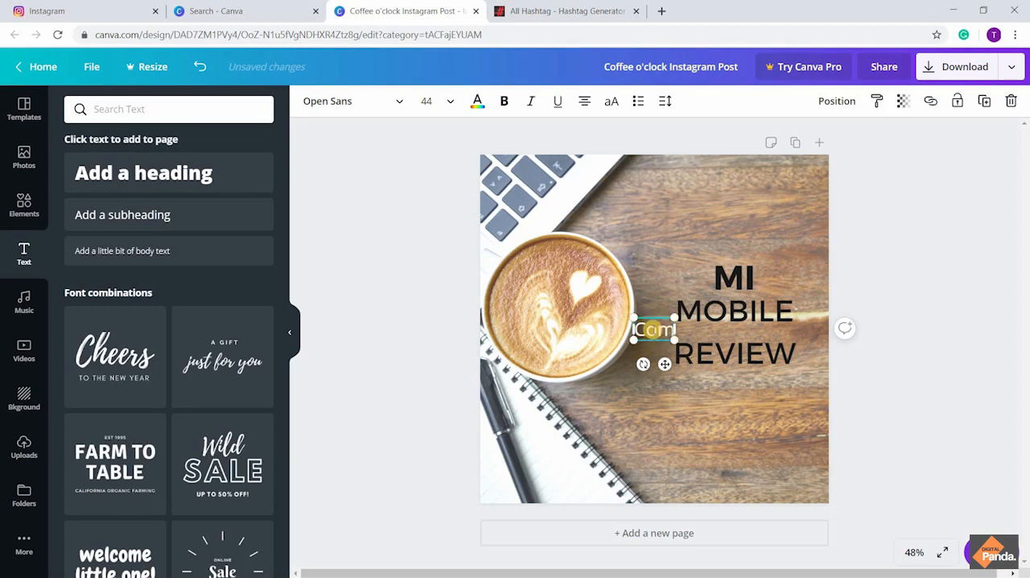
text(ing Soon)
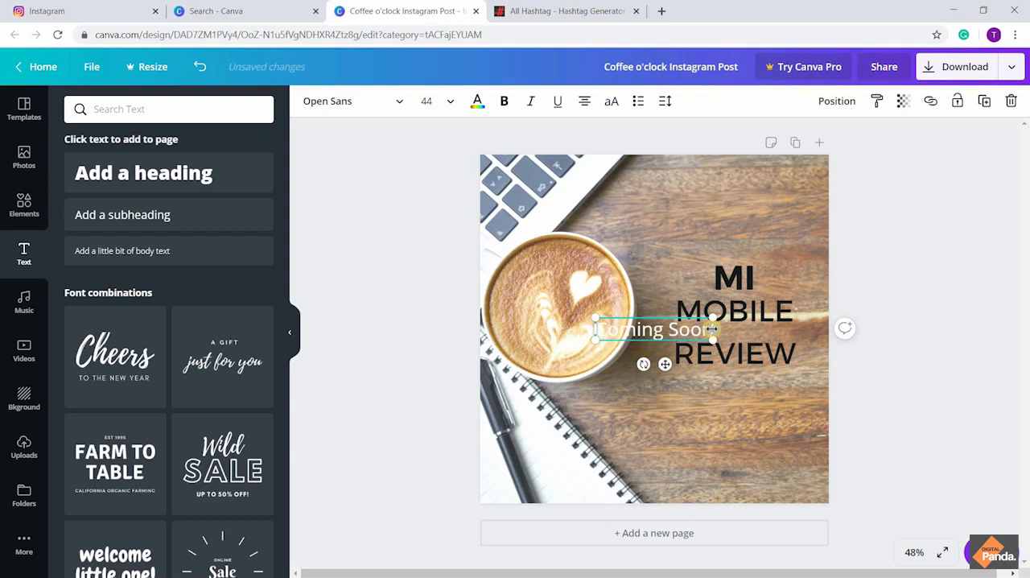
drag(664, 367, 773, 511)
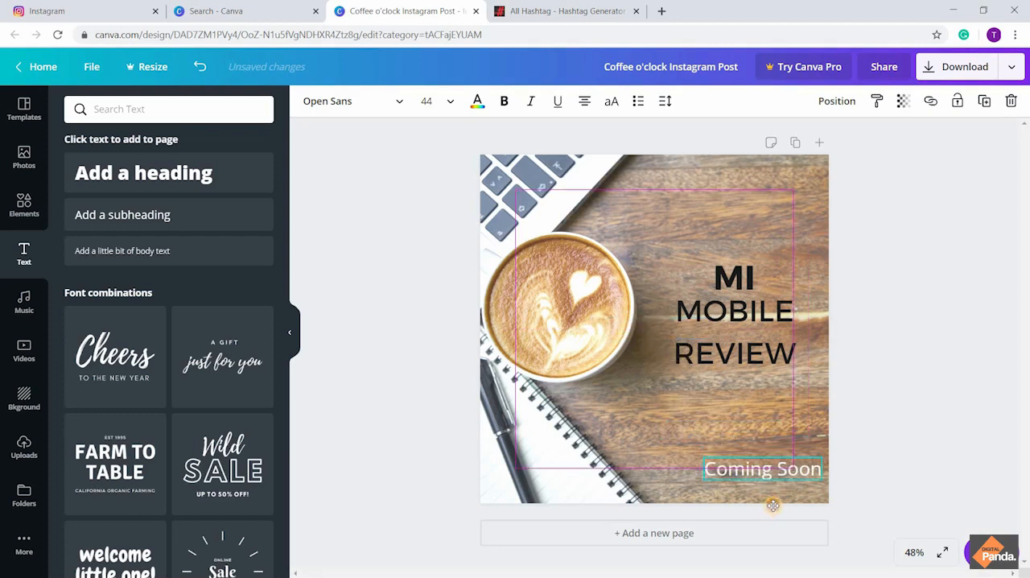
click(778, 202)
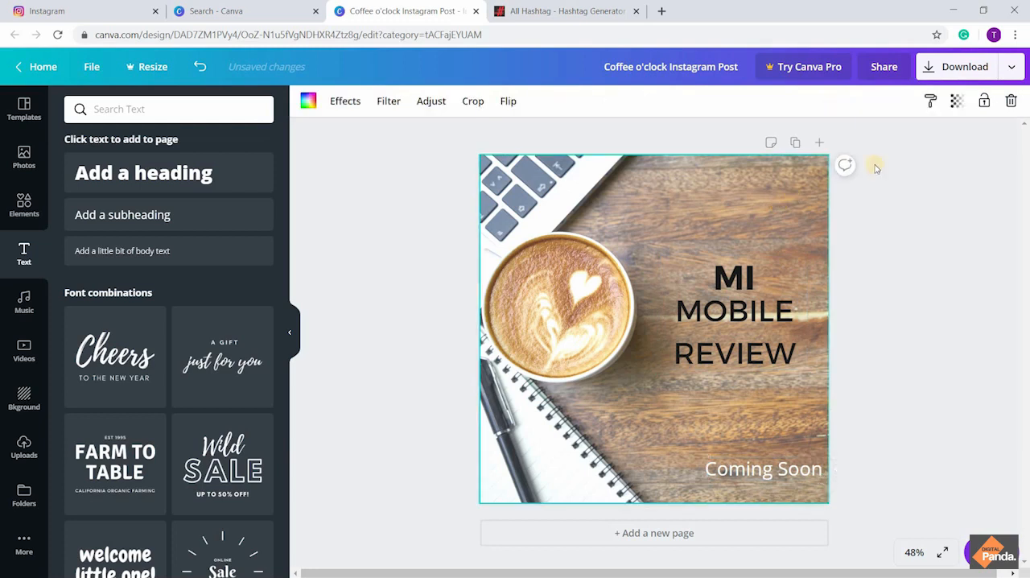
Download the finished design as a PNG and dismiss the download dialog
click(943, 71)
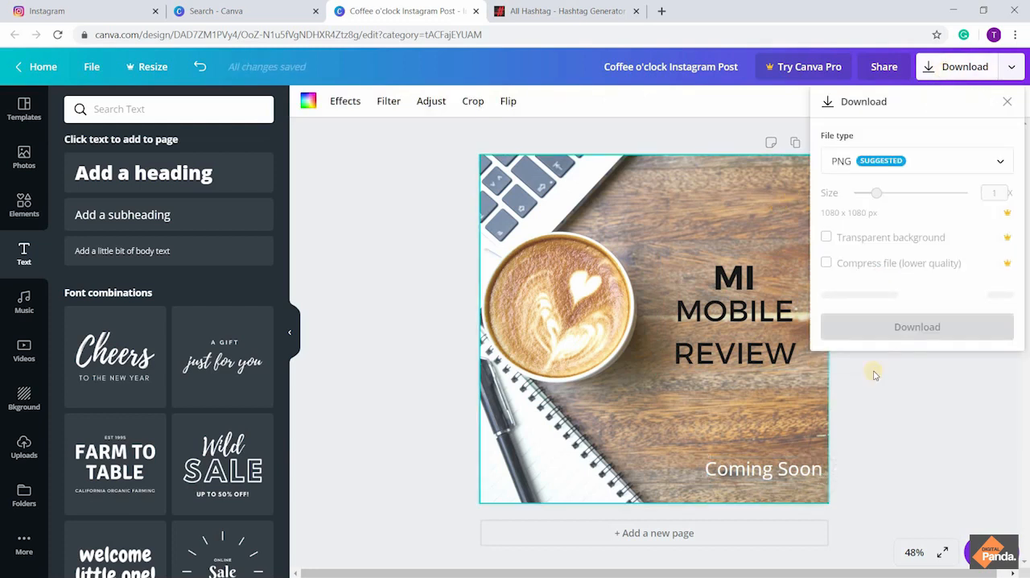
click(914, 299)
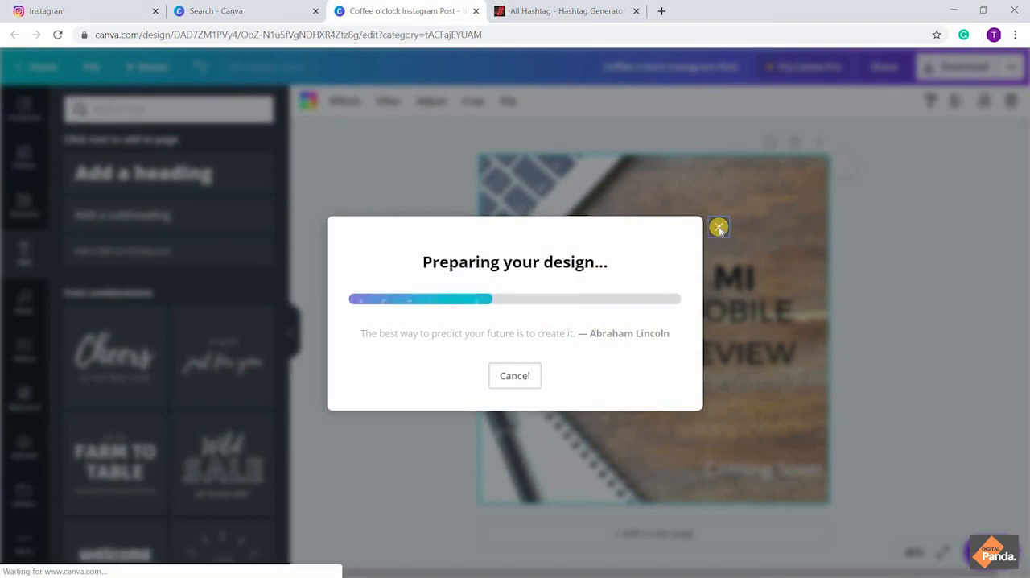
click(720, 92)
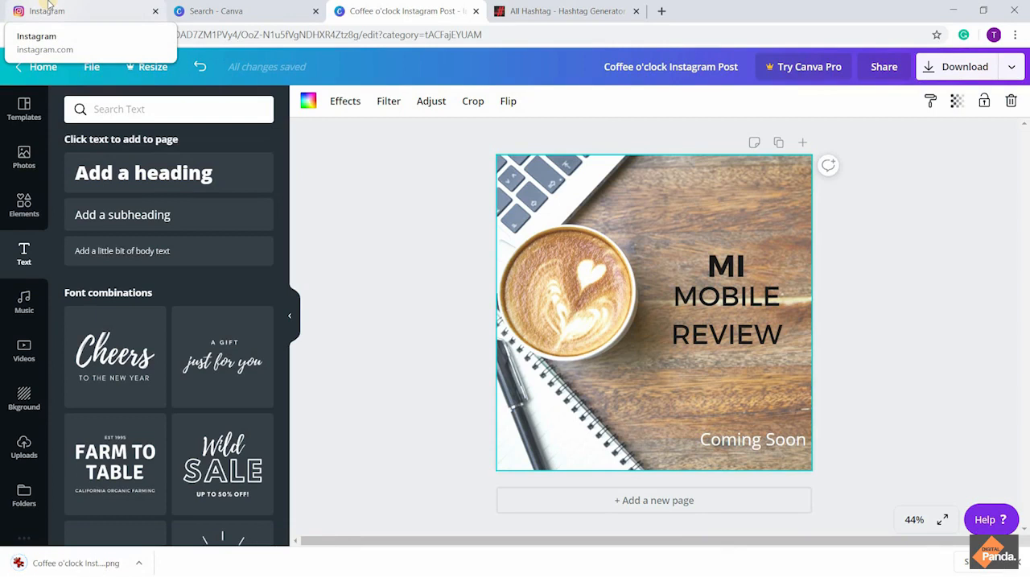
Switch to Instagram and start a new post with "Coffee o'clock Instagram Post.png" from Downloads, continuing to the caption page
click(48, 10)
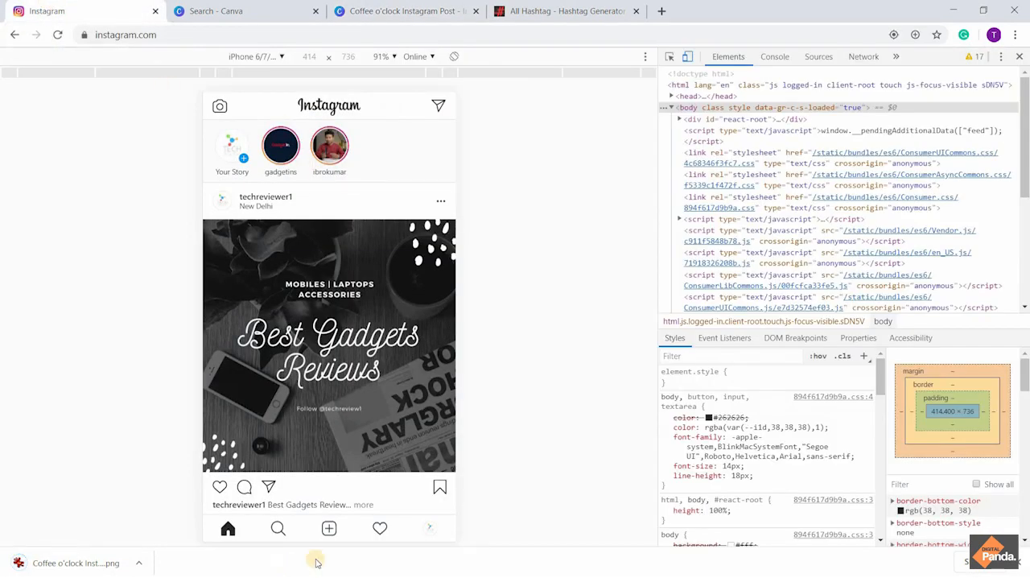
click(329, 529)
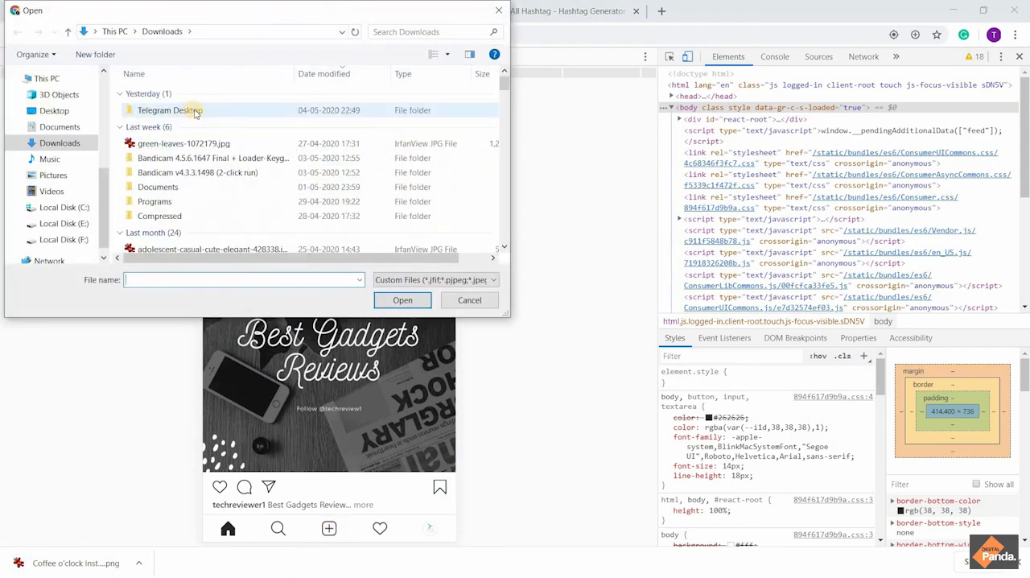
click(441, 281)
click(428, 298)
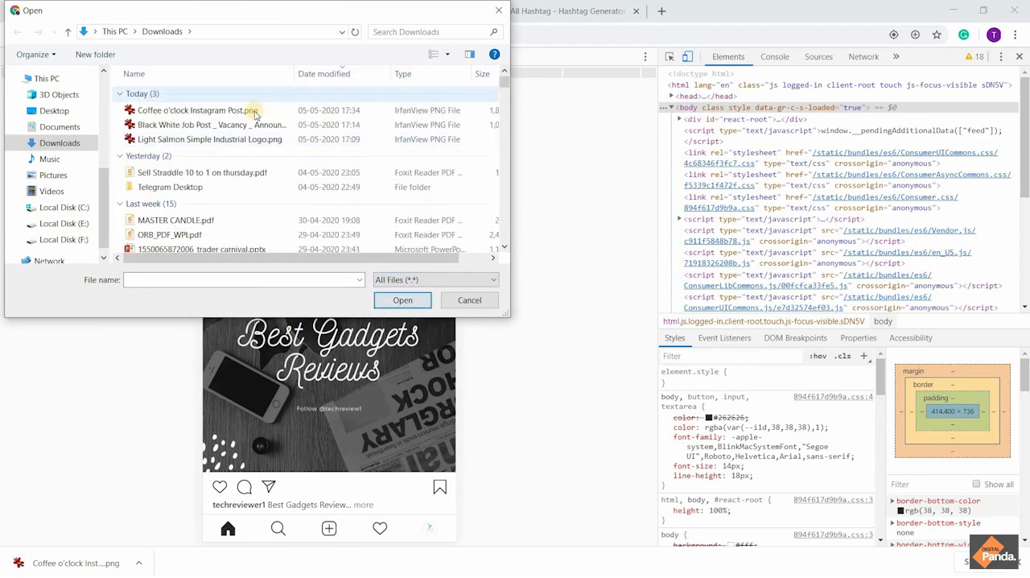
click(254, 113)
click(397, 299)
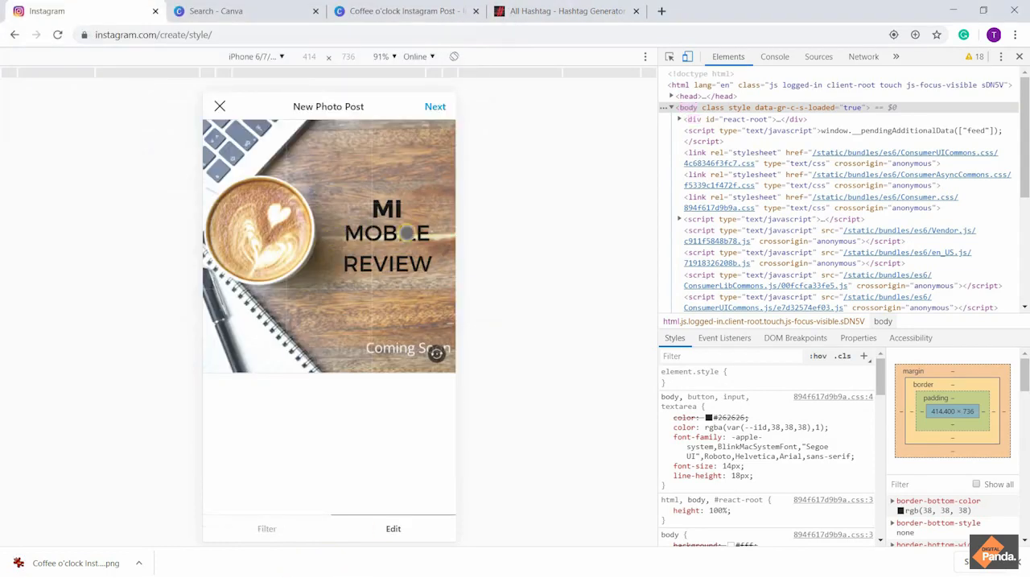
click(436, 107)
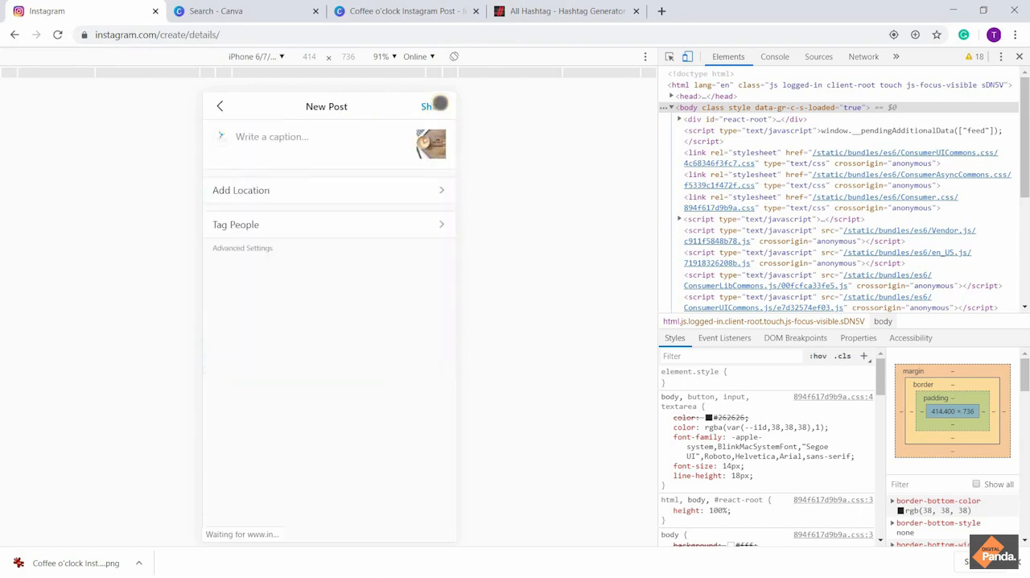
Write the caption "MI Mobile review" and paste the copied mobile hashtags on the line below
click(281, 153)
text(MI )
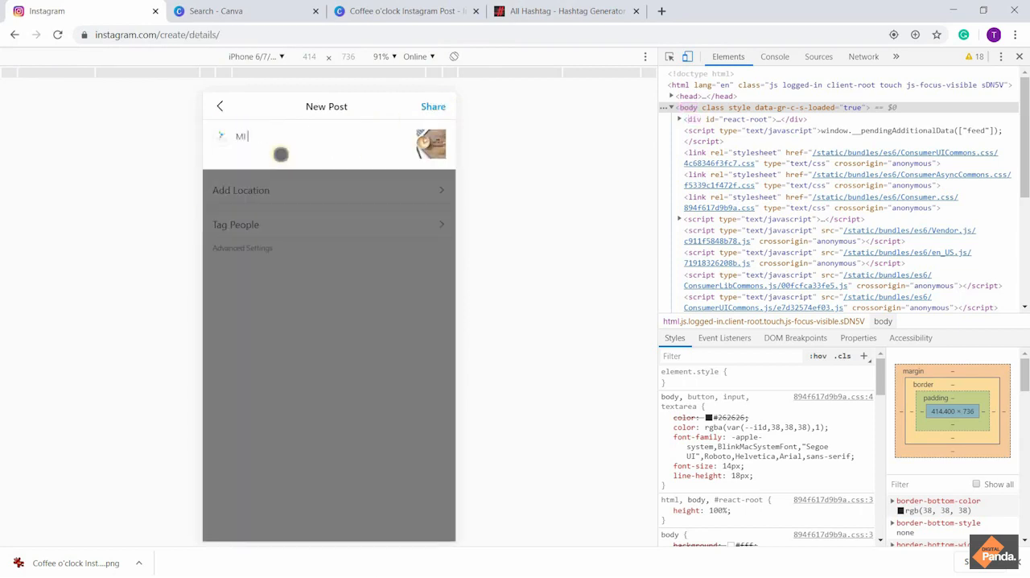
text(Mobile review)
key(Return)
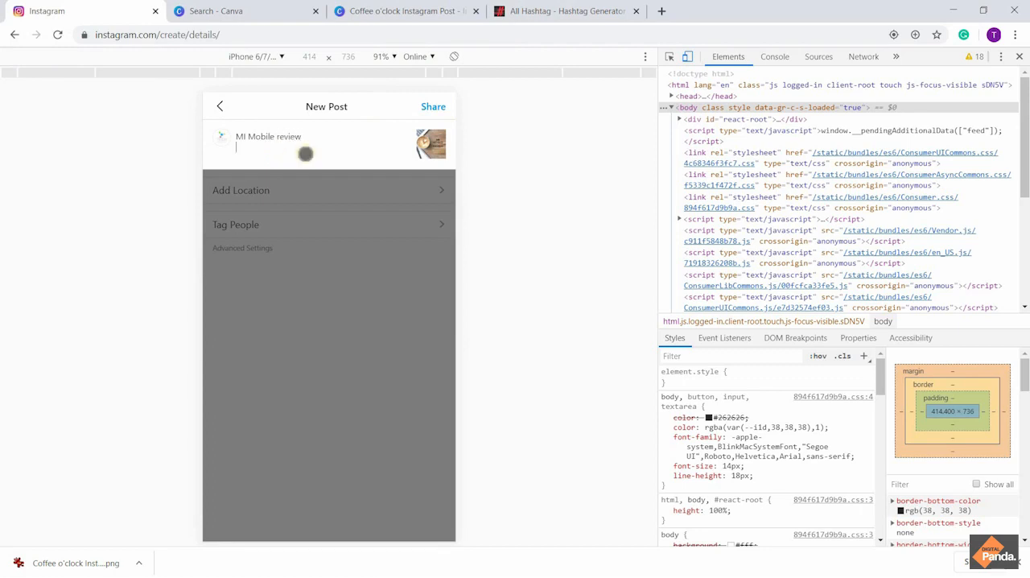
key(ctrl+v)
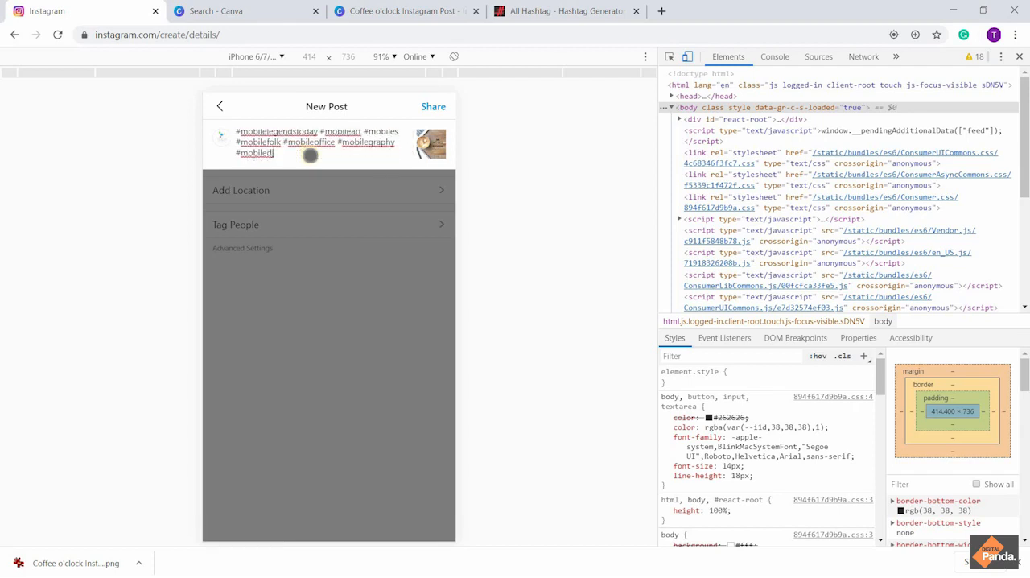
Replace the last three hashtags after #mobilefolk with #techreviewer1 and share the post
scroll(310, 156, up, 1)
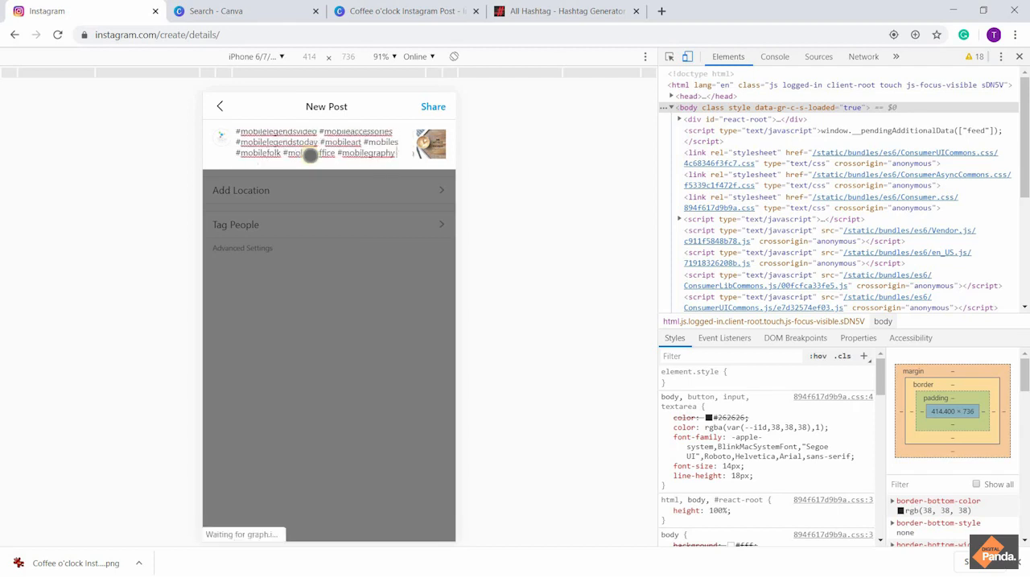
key(BackSpace)
key(BackSpace)
key(BackSpace)
key(BackSpace)
key(BackSpace)
key(BackSpace)
key(BackSpace)
key(BackSpace)
key(BackSpace)
key(BackSpace)
key(BackSpace)
key(BackSpace)
key(BackSpace)
key(BackSpace)
key(BackSpace)
key(BackSpace)
key(BackSpace)
key(BackSpace)
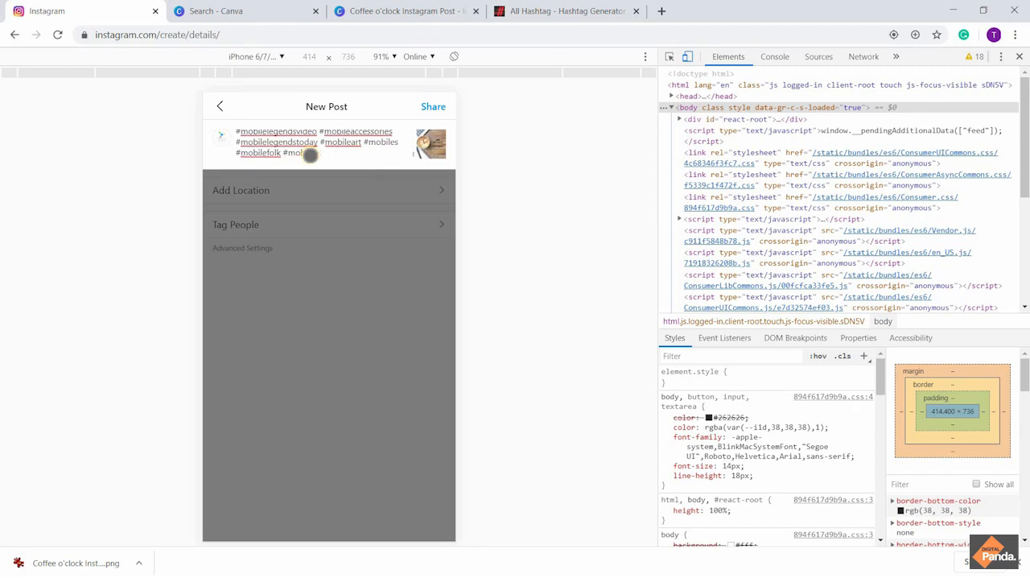
key(BackSpace)
key(BackSpace)
key(BackSpace)
text(T)
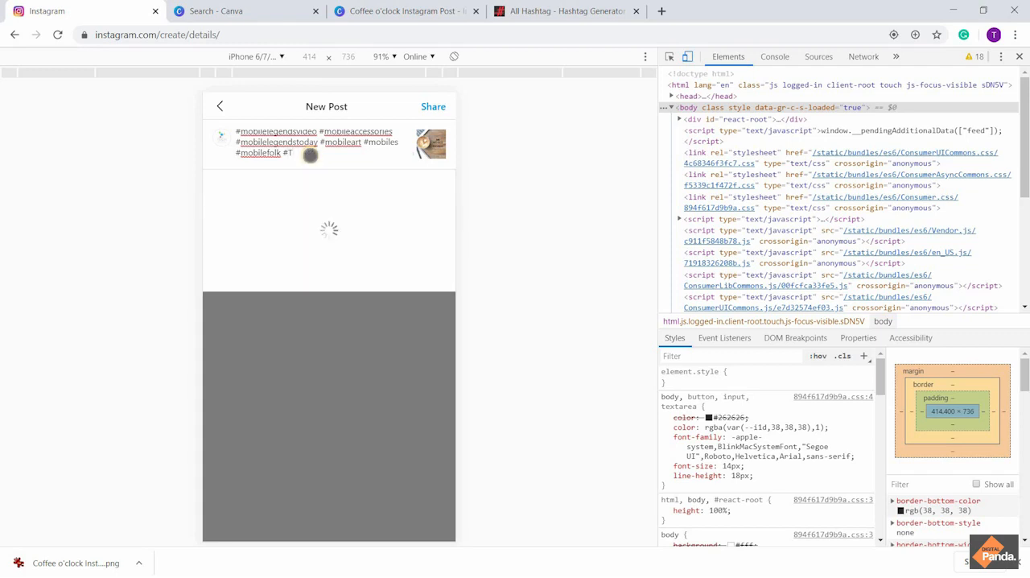
text(echreview)
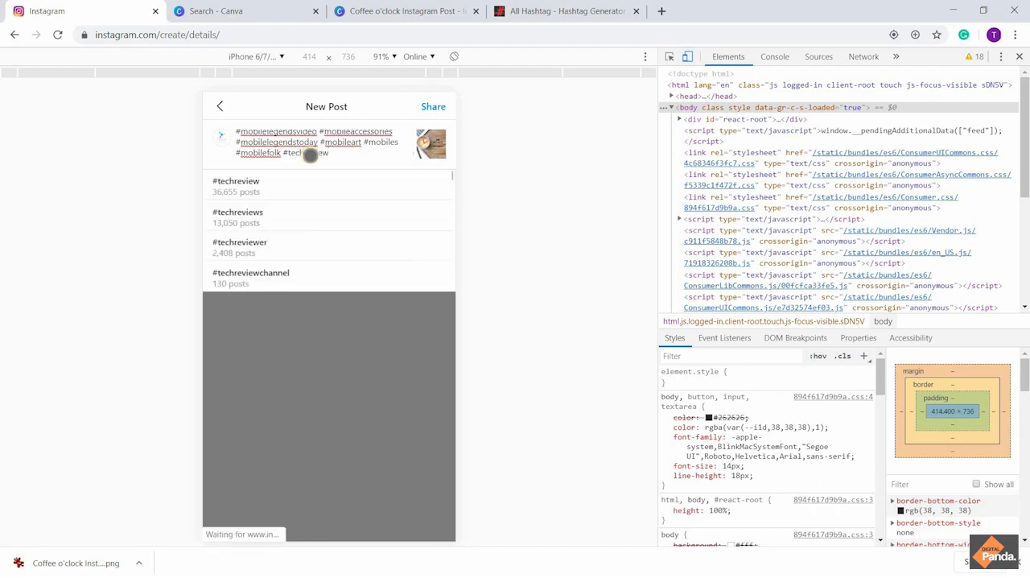
text(er1)
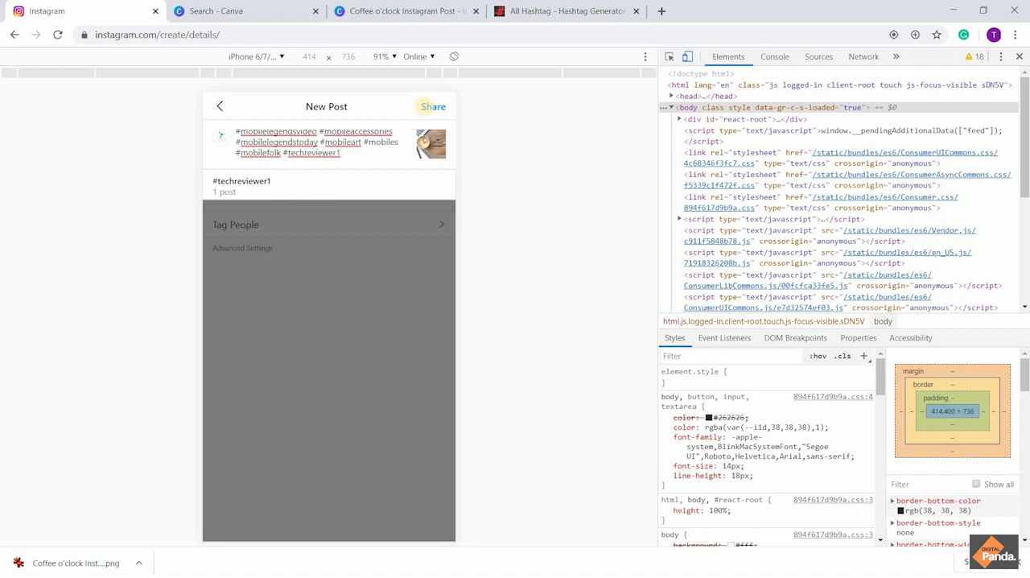
click(428, 106)
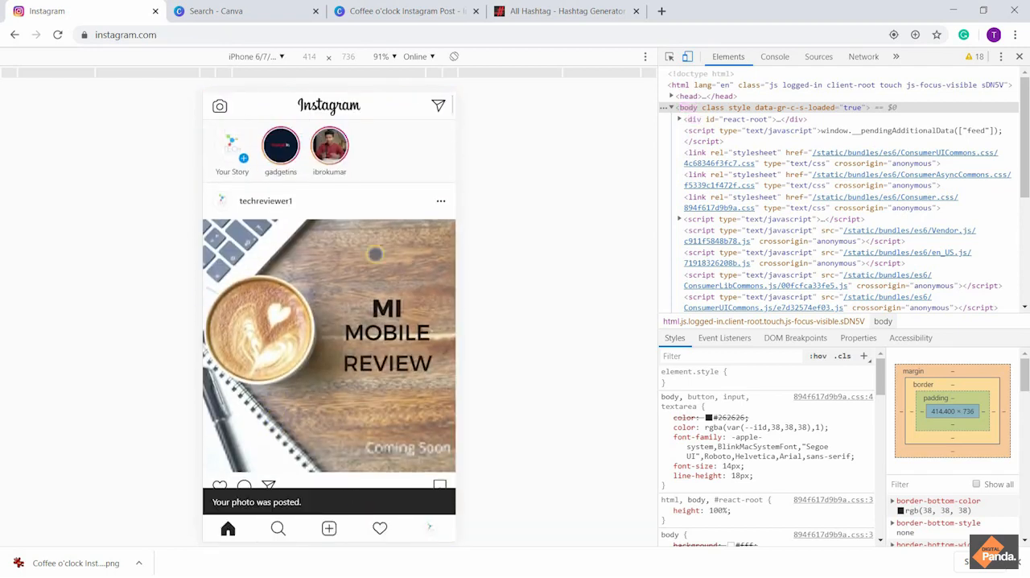
Review the newly shared post and the earlier one in the feed, close the download bar, and return to the All Hashtag results
scroll(314, 357, down, 4)
scroll(314, 357, down, 4)
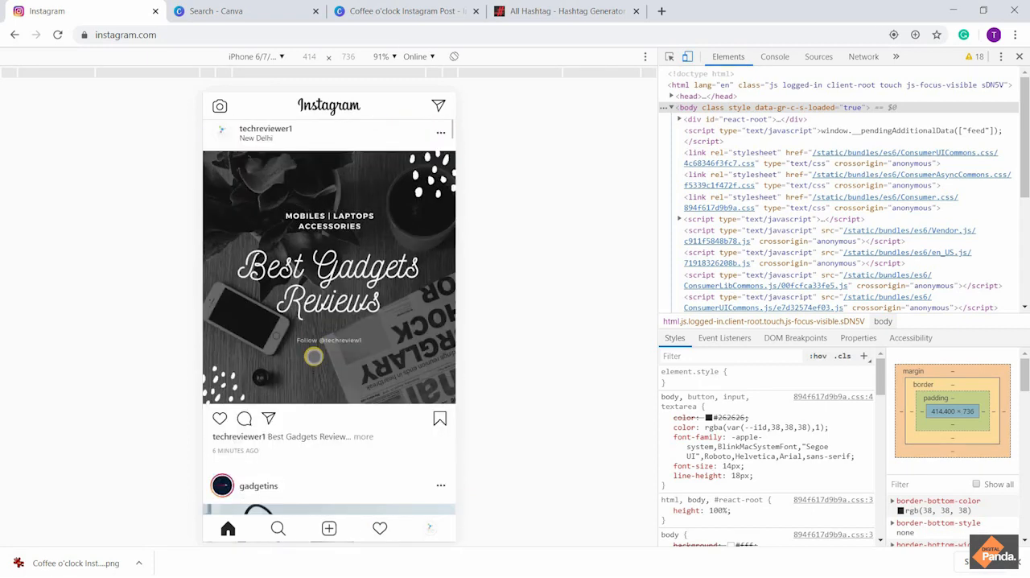
scroll(314, 356, up, 5)
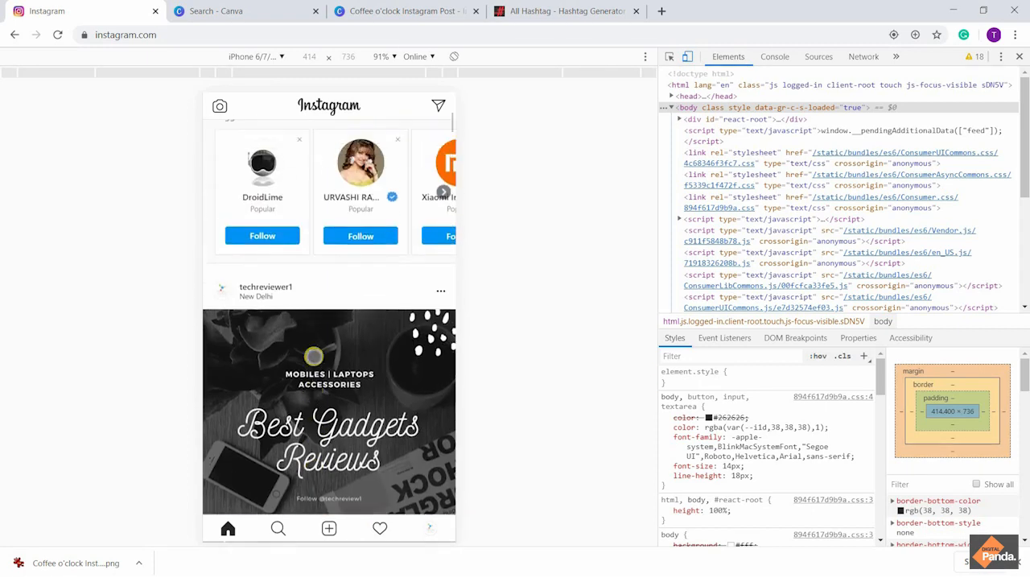
click(1018, 563)
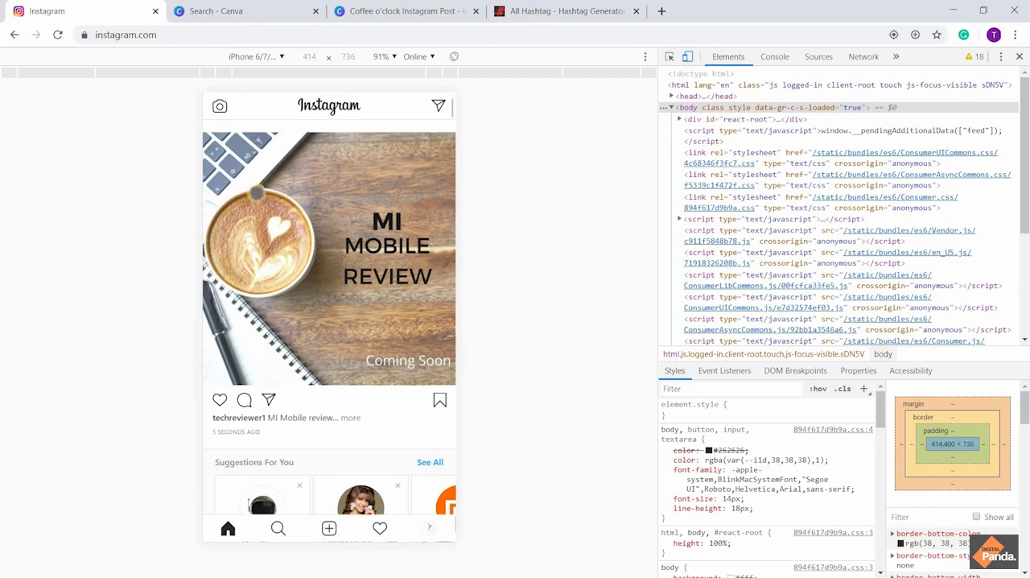
scroll(256, 193, up, 2)
scroll(255, 193, down, 4)
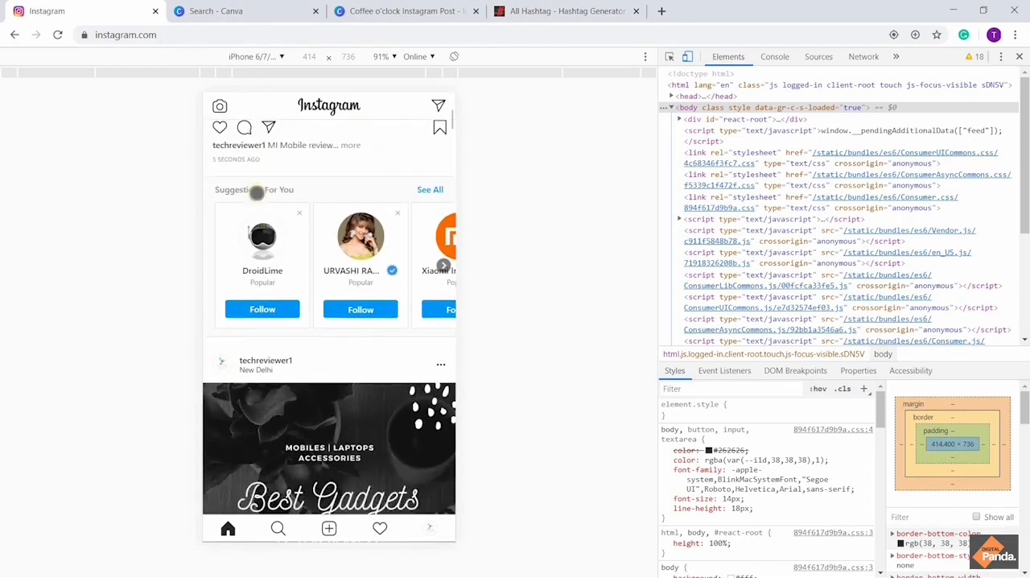
scroll(256, 193, up, 4)
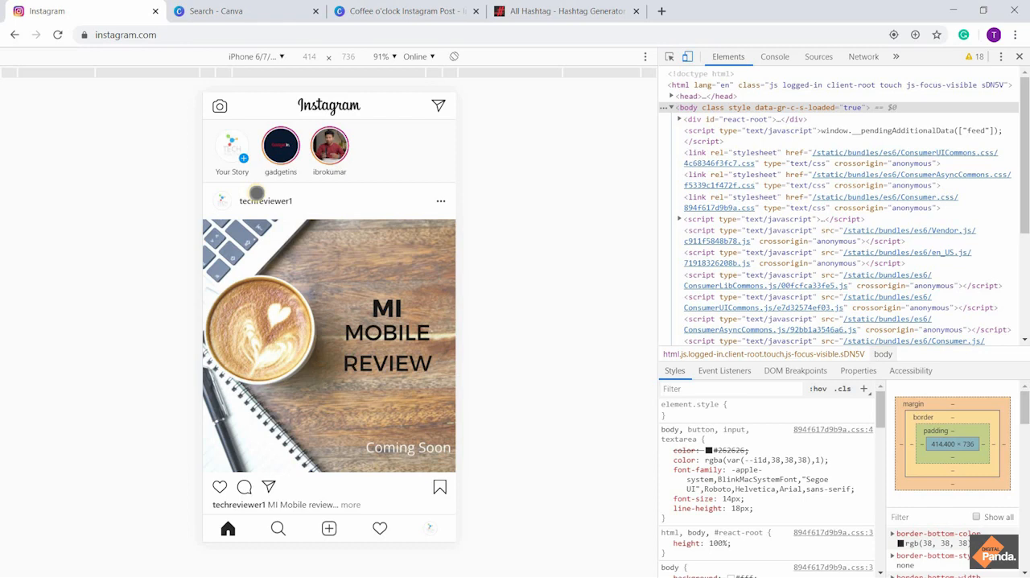
click(568, 10)
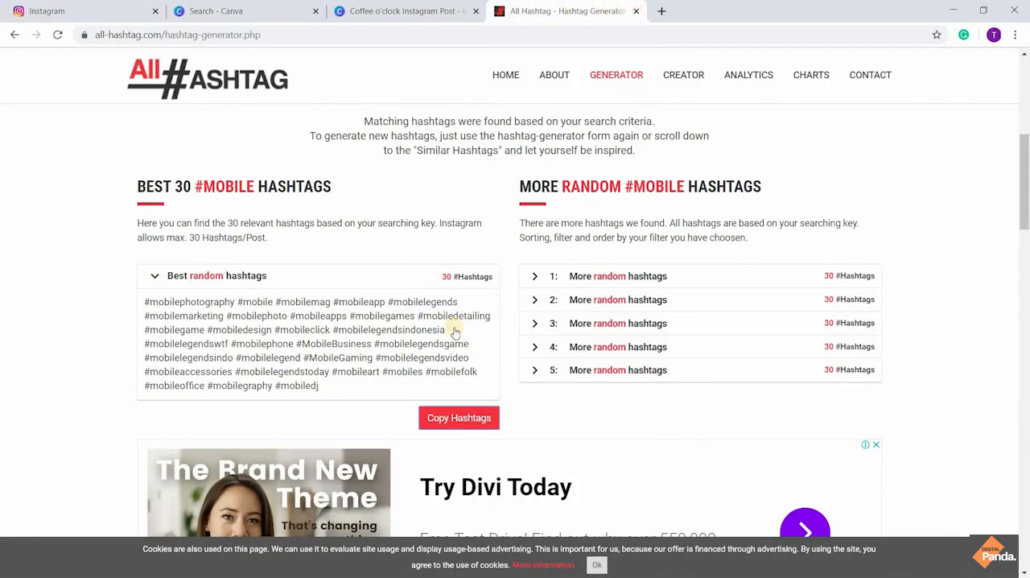
Close the All Hashtag results page and switch back to the Instagram feed
scroll(455, 329, down, 5)
scroll(454, 329, up, 5)
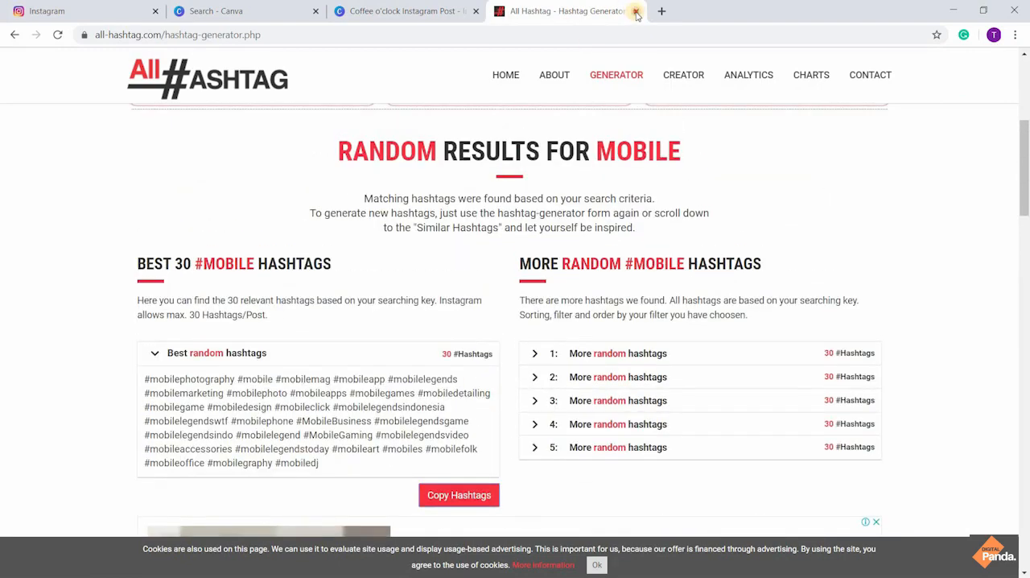
click(636, 10)
click(120, 7)
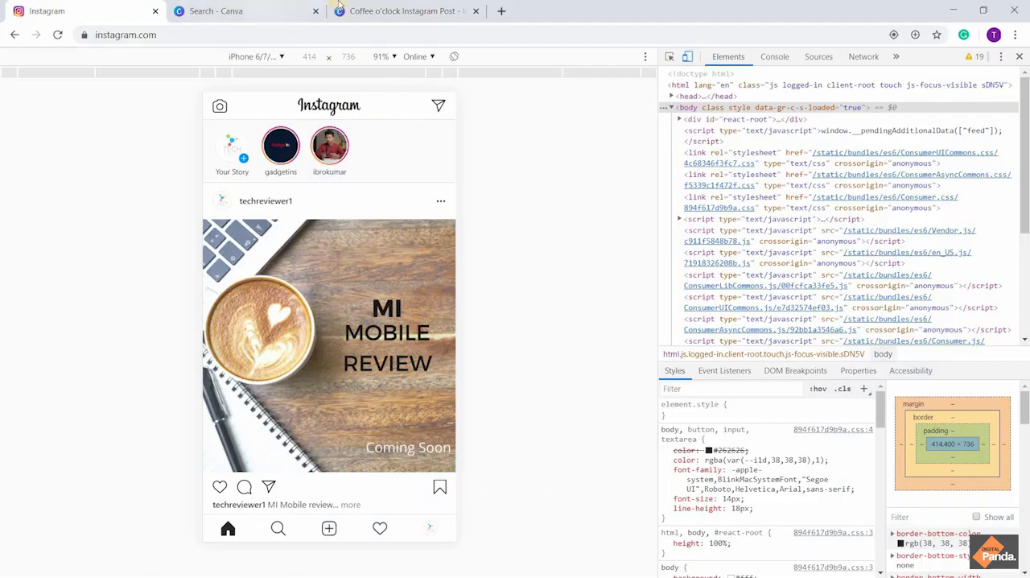
Look through the Instagram feed at the MI Mobile Review post, the Best Gadgets Reviews post and the gadgetins posts, ending at the newest post
scroll(331, 375, down, 1)
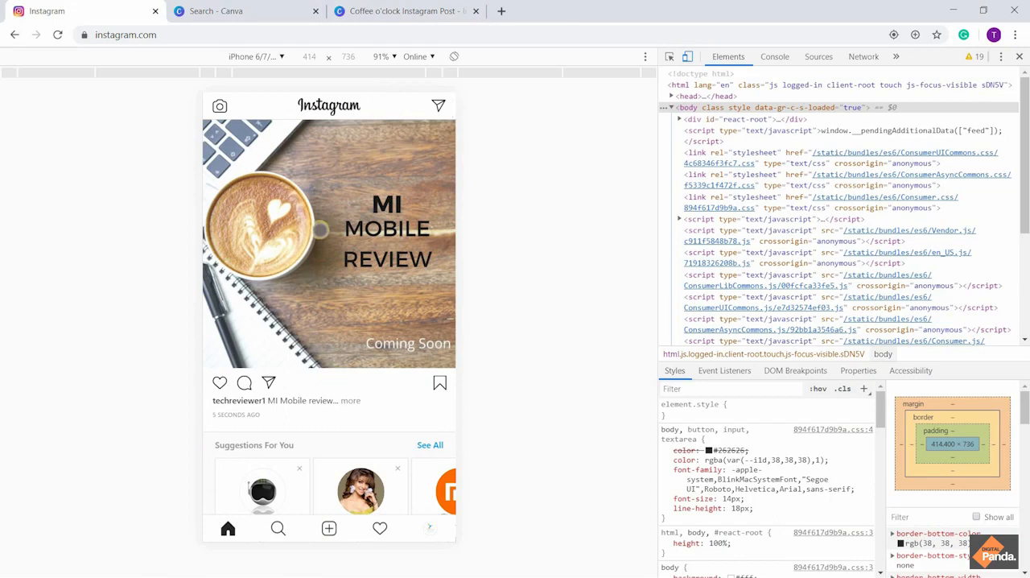
scroll(326, 268, up, 1)
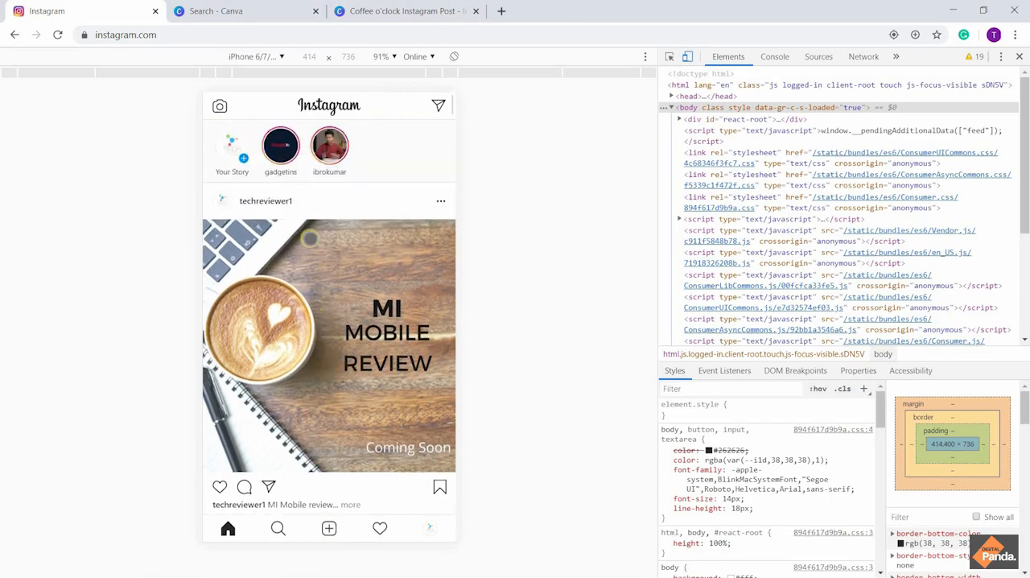
scroll(331, 332, down, 3)
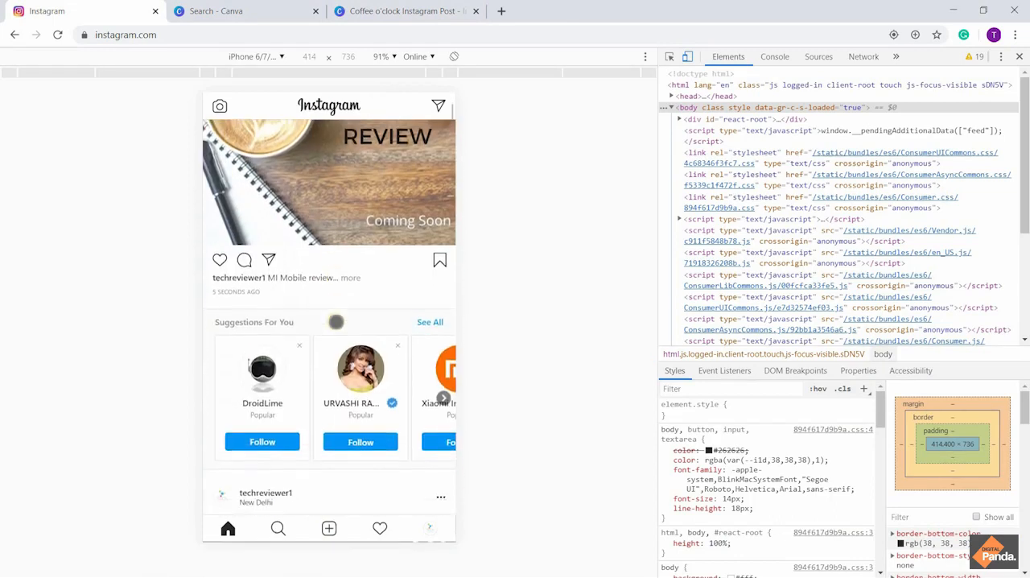
scroll(336, 322, down, 5)
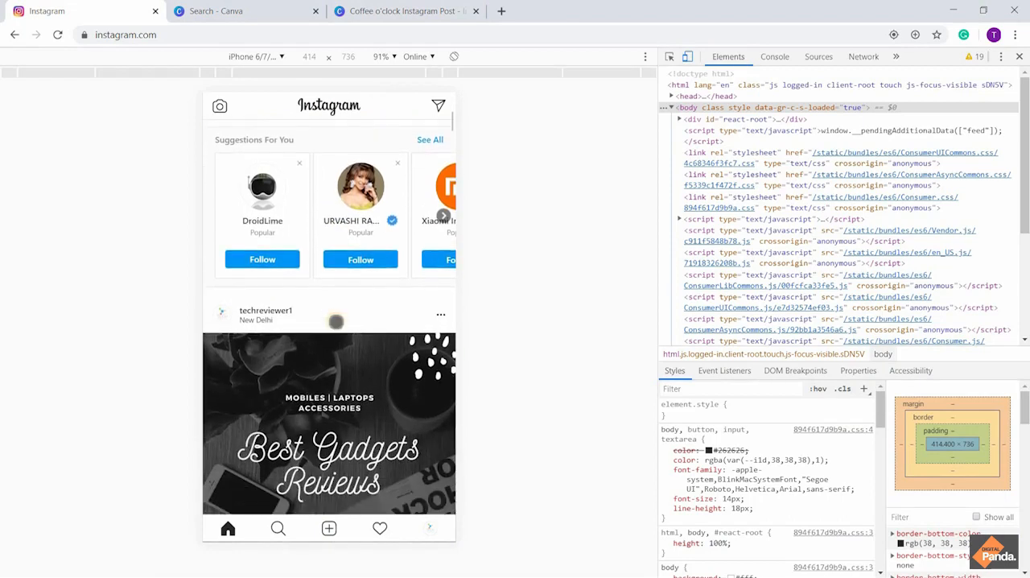
scroll(337, 318, down, 7)
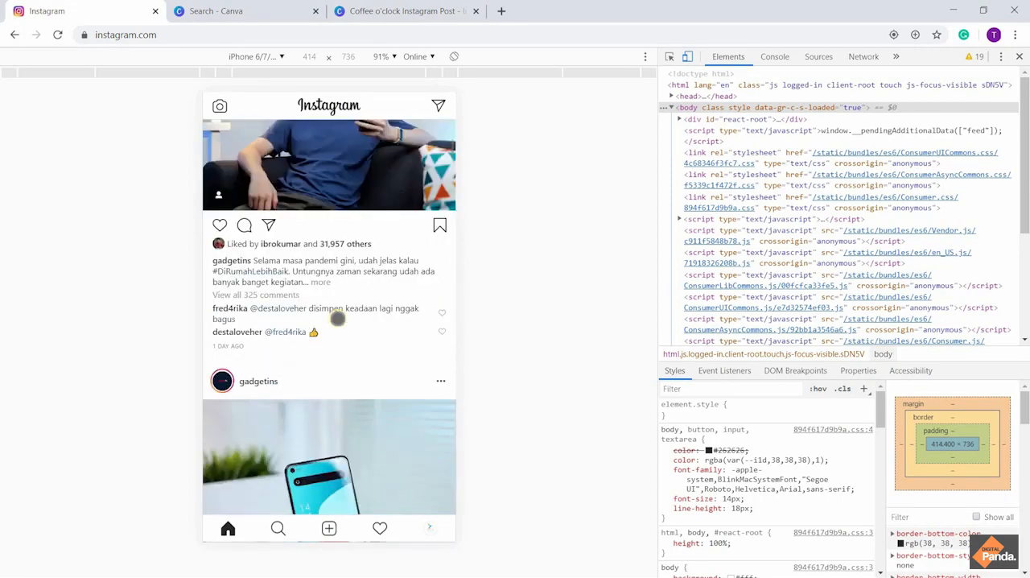
scroll(337, 318, down, 2)
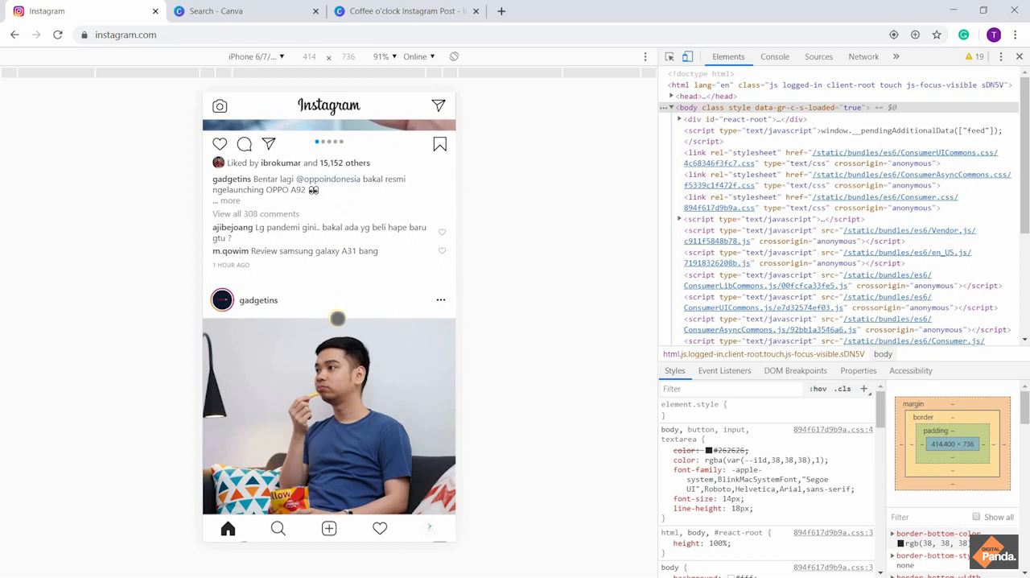
scroll(337, 318, up, 15)
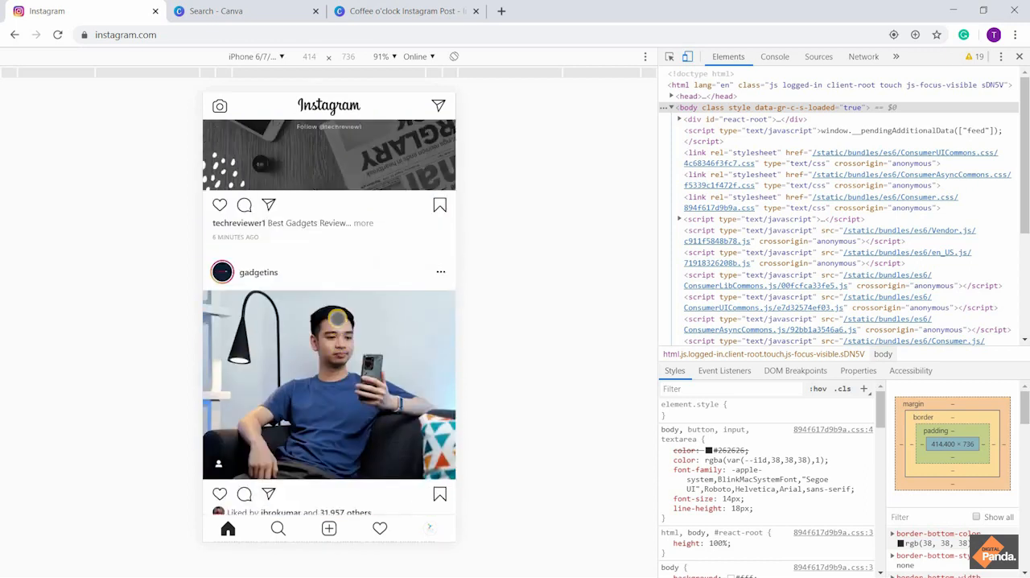
scroll(338, 319, up, 6)
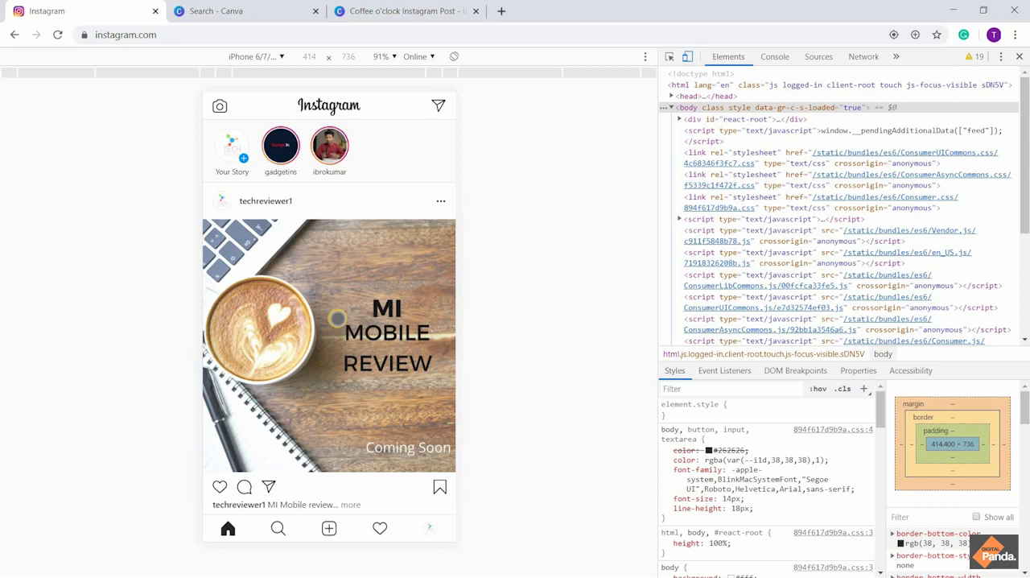
scroll(337, 319, down, 6)
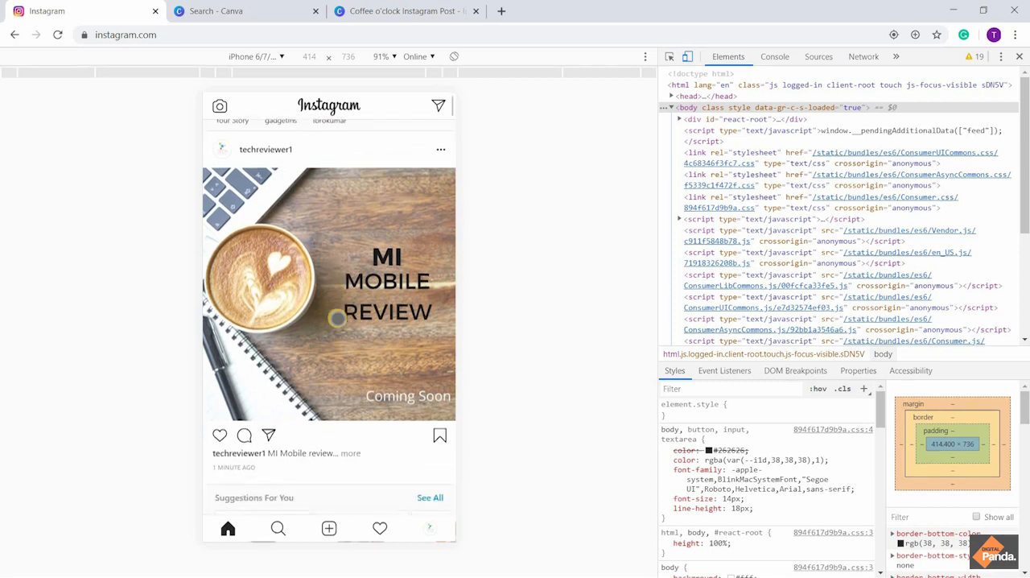
scroll(336, 319, down, 6)
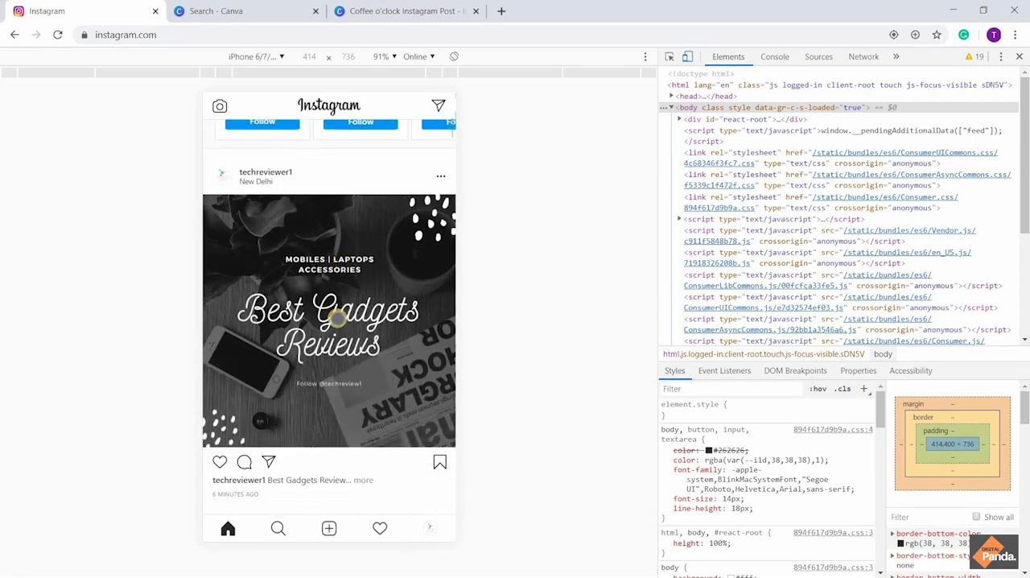
scroll(336, 318, up, 12)
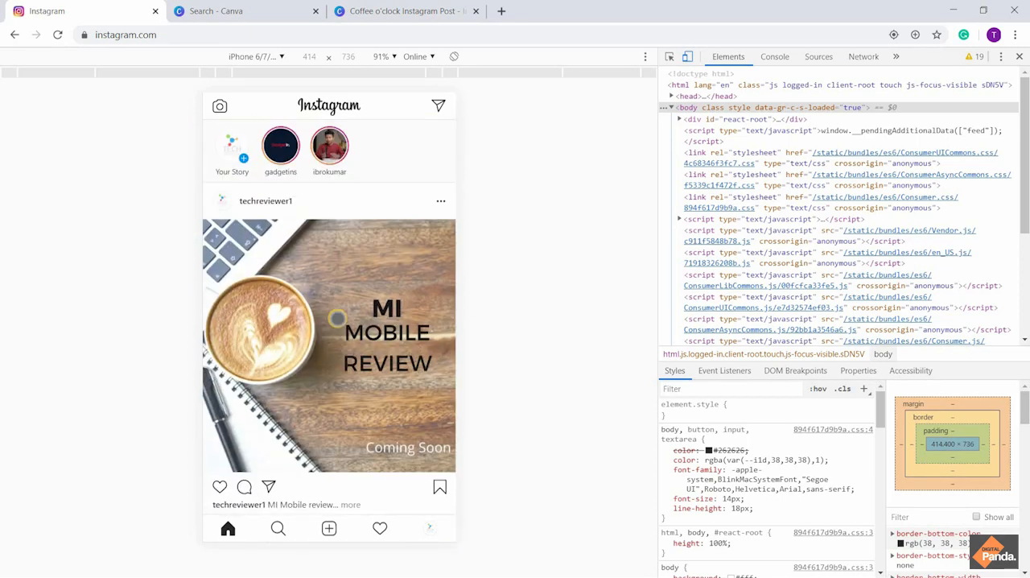